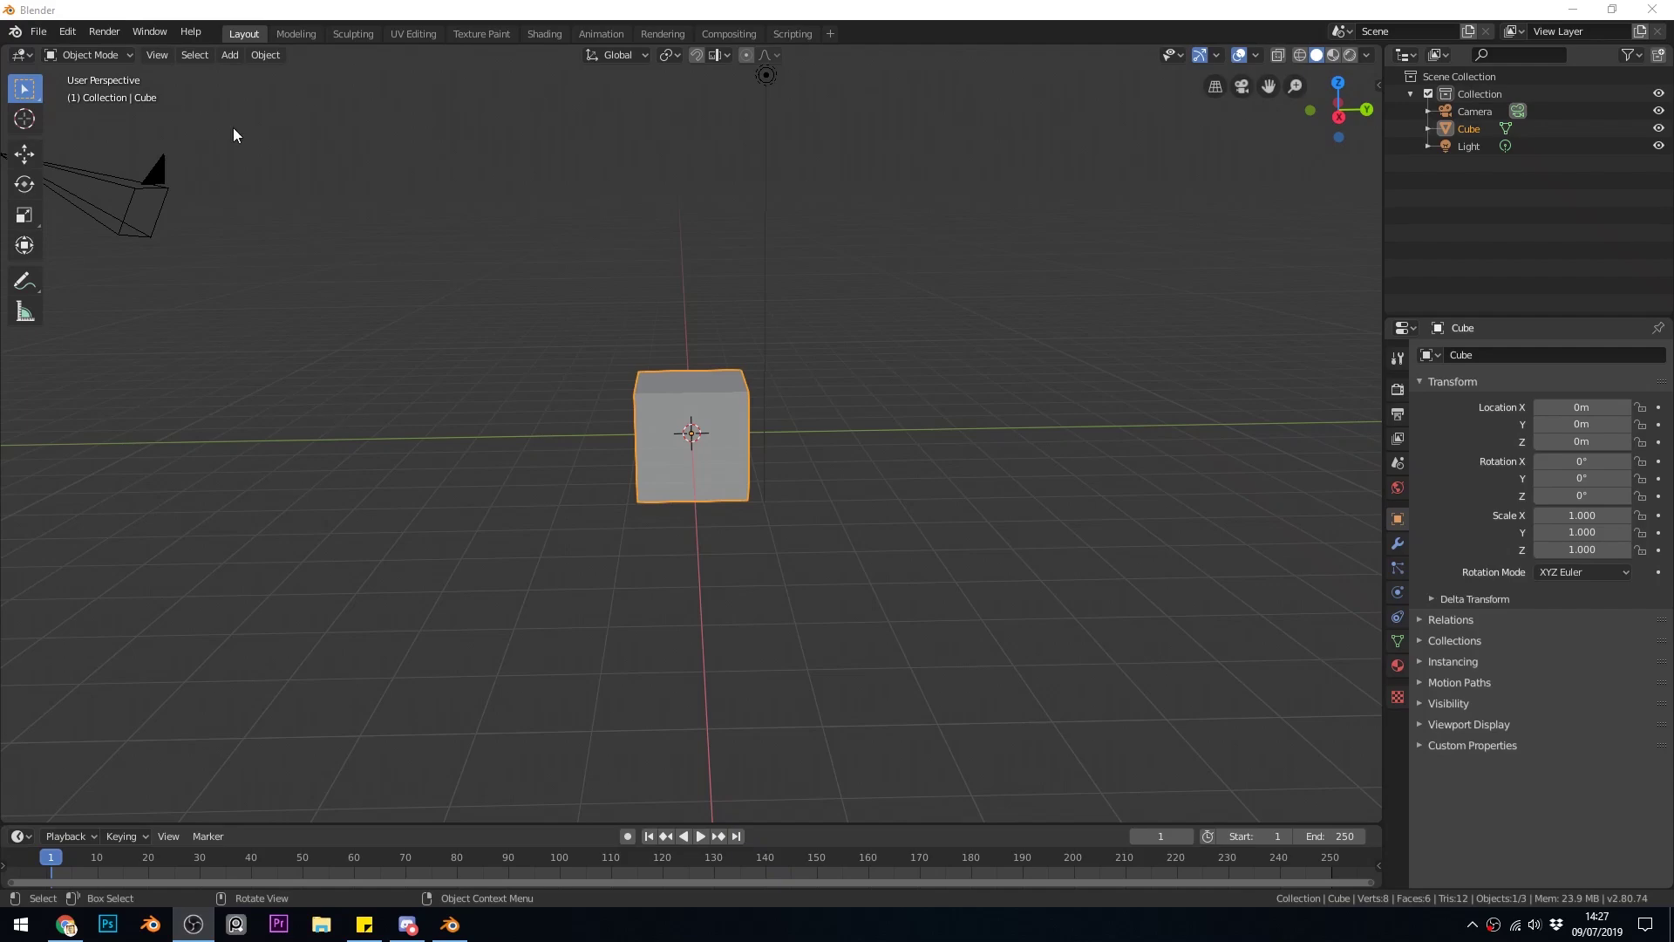
# Step: Find the Mesh: LoopTools add-on by searching 'loop' in Preferences > Add-ons
pyautogui.click(68, 32)
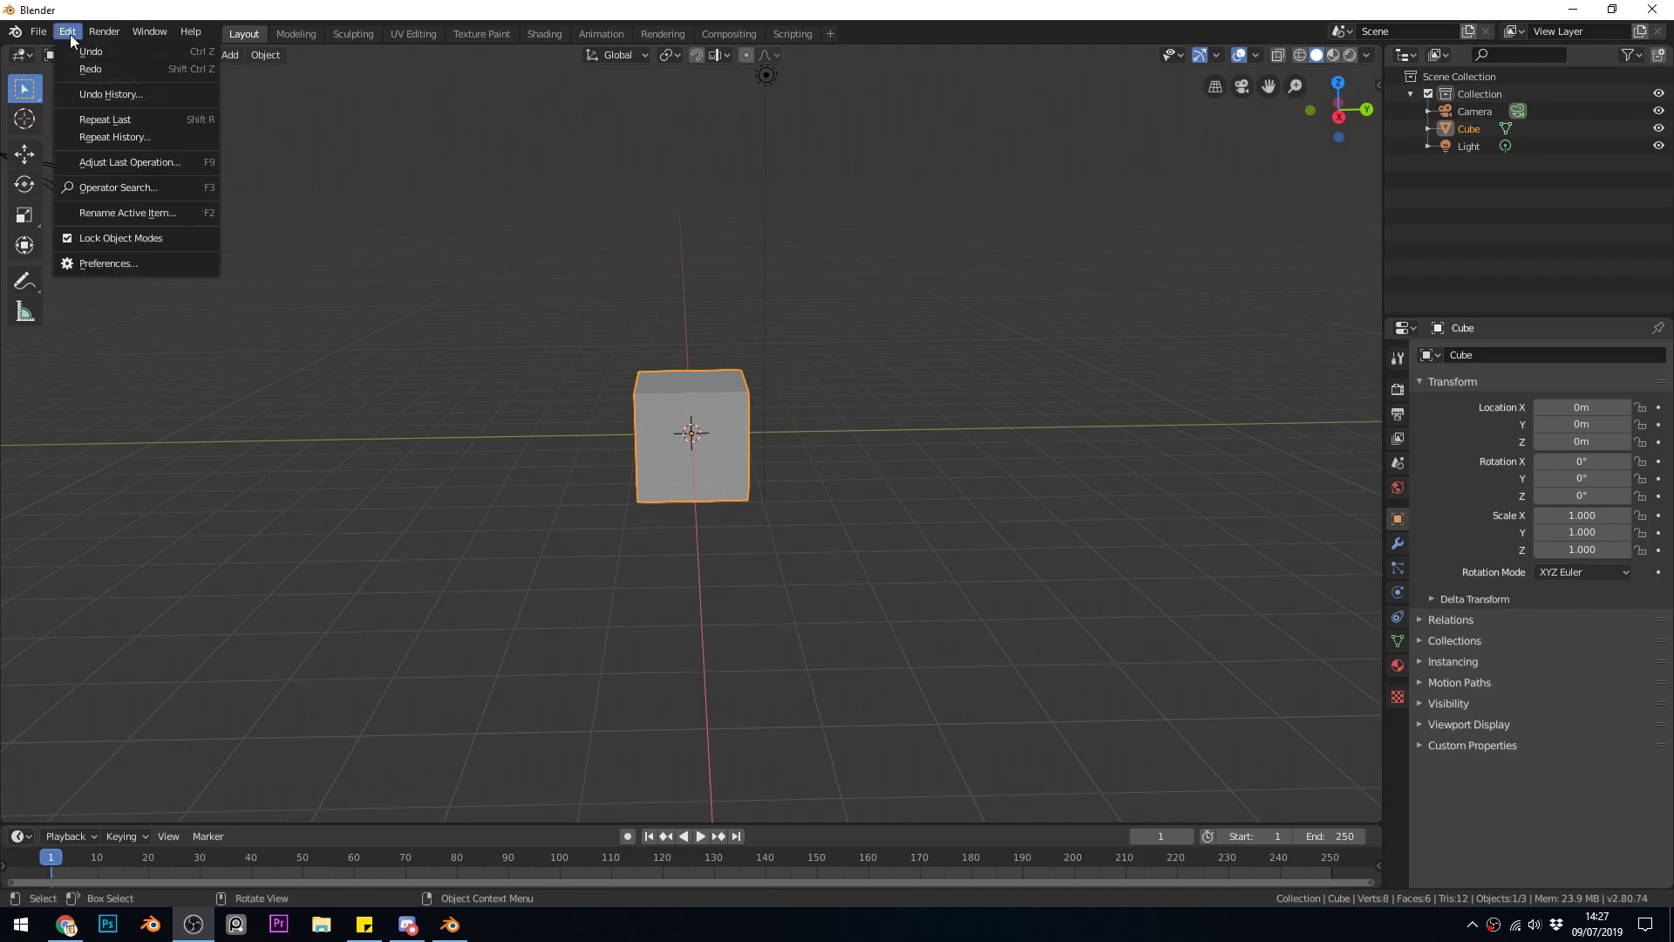
pyautogui.click(97, 267)
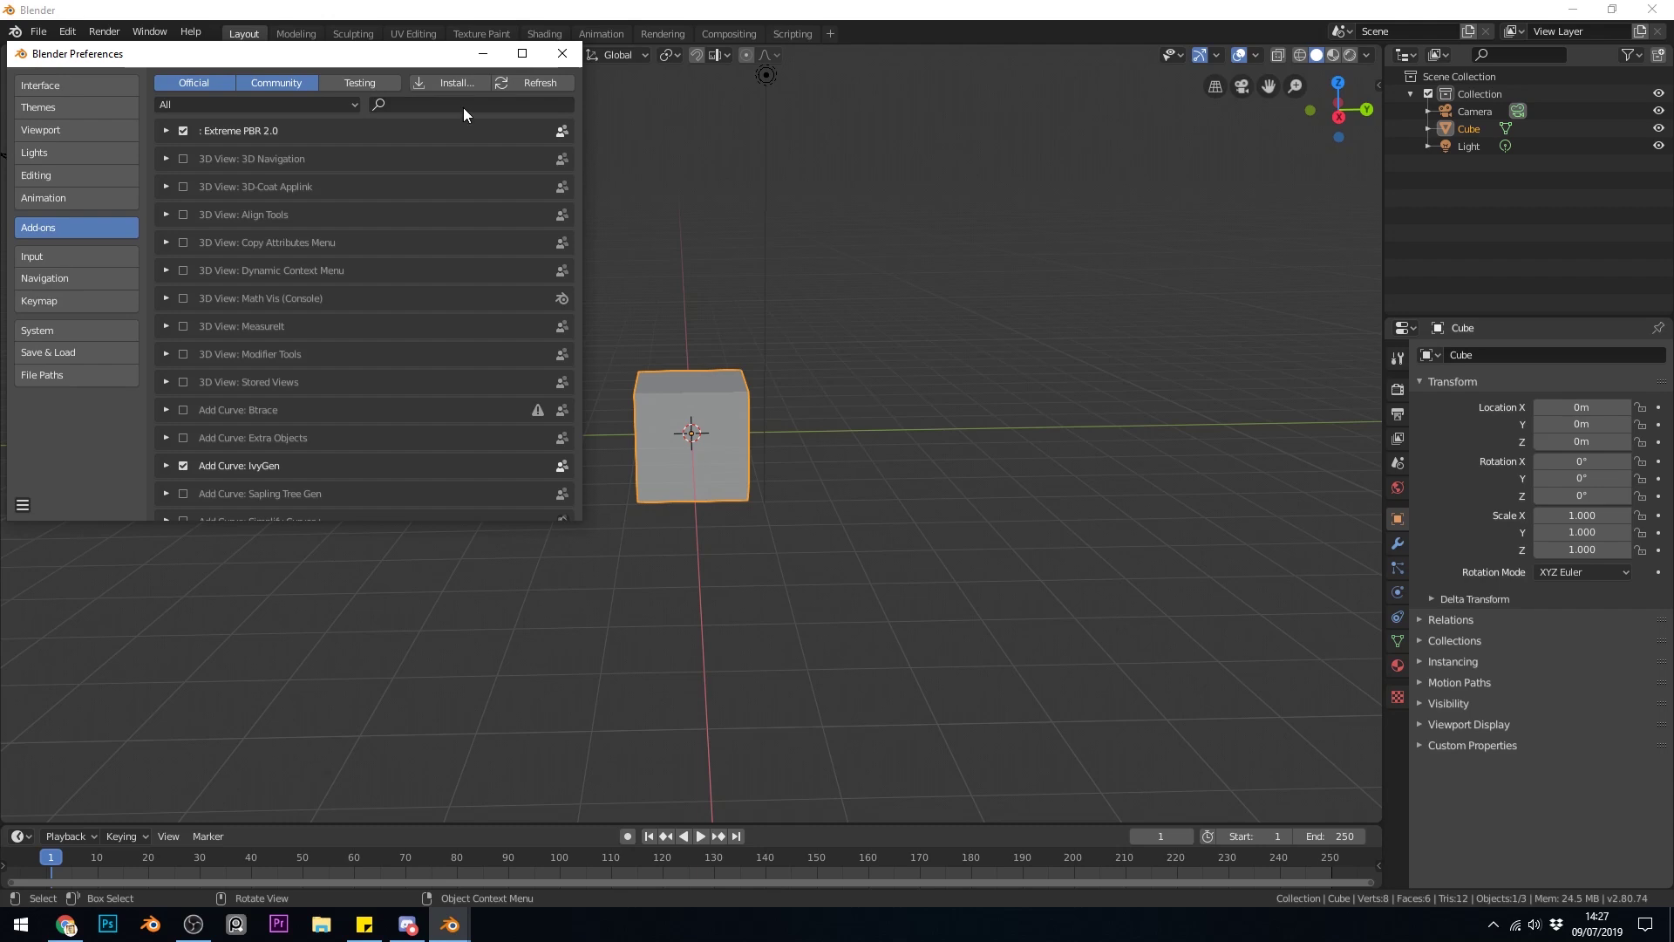
pyautogui.click(452, 103)
pyautogui.write('loop')
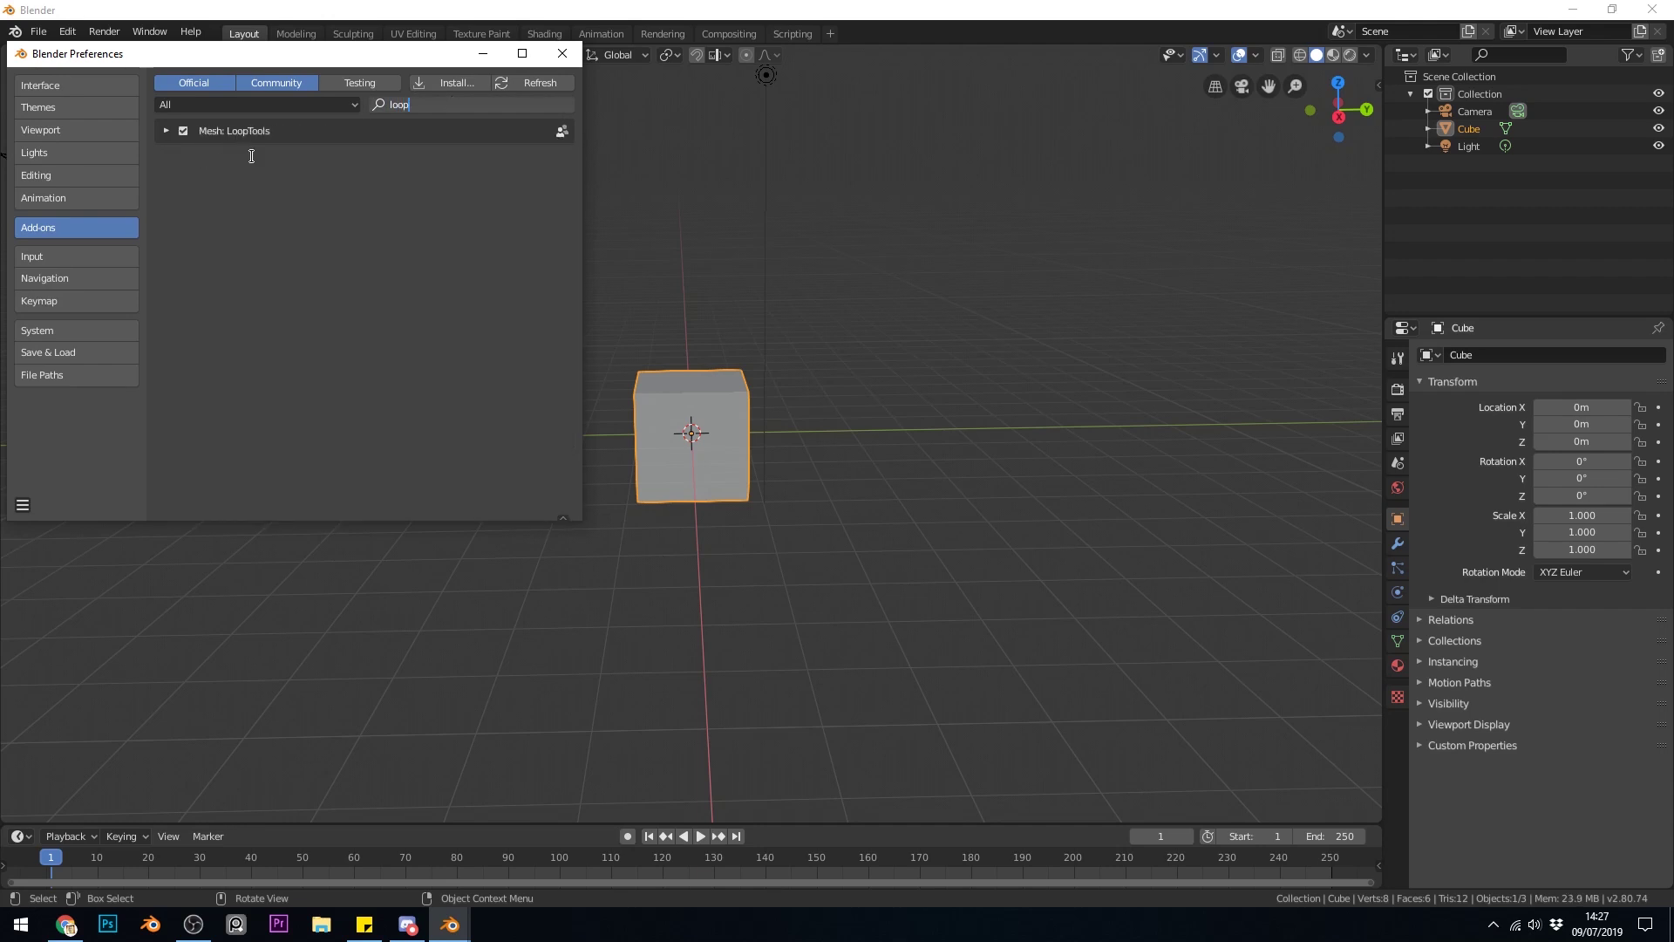
pyautogui.click(23, 505)
# Step: Turn on Auto-Save Preferences and close the Preferences window
pyautogui.click(22, 505)
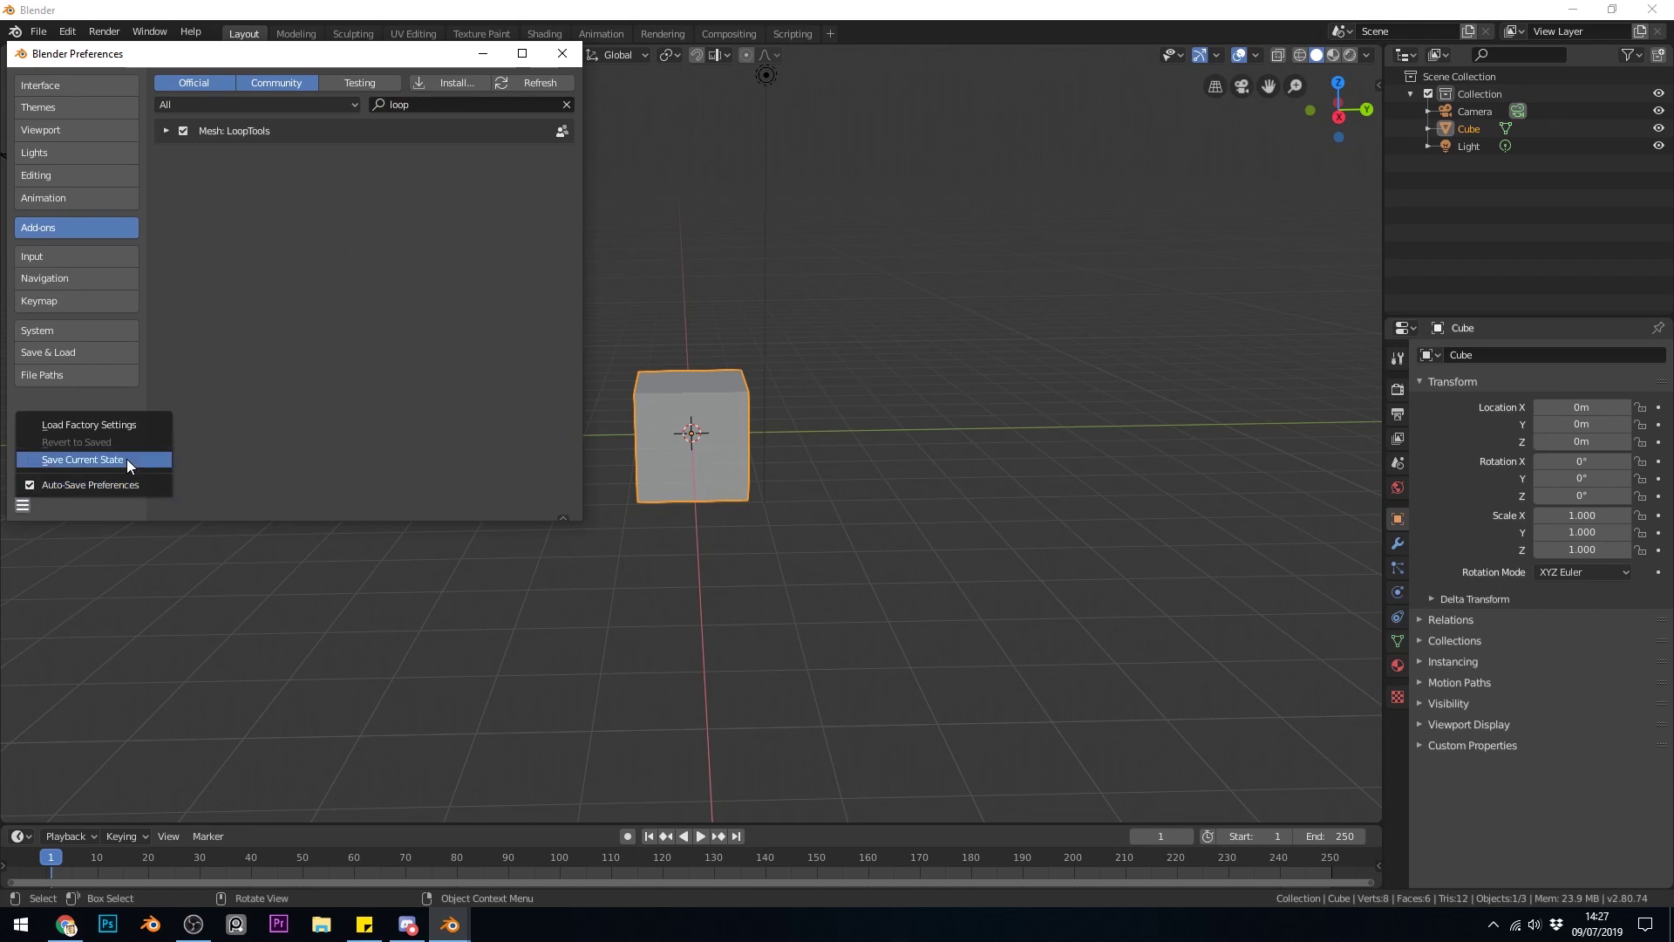
pyautogui.click(28, 485)
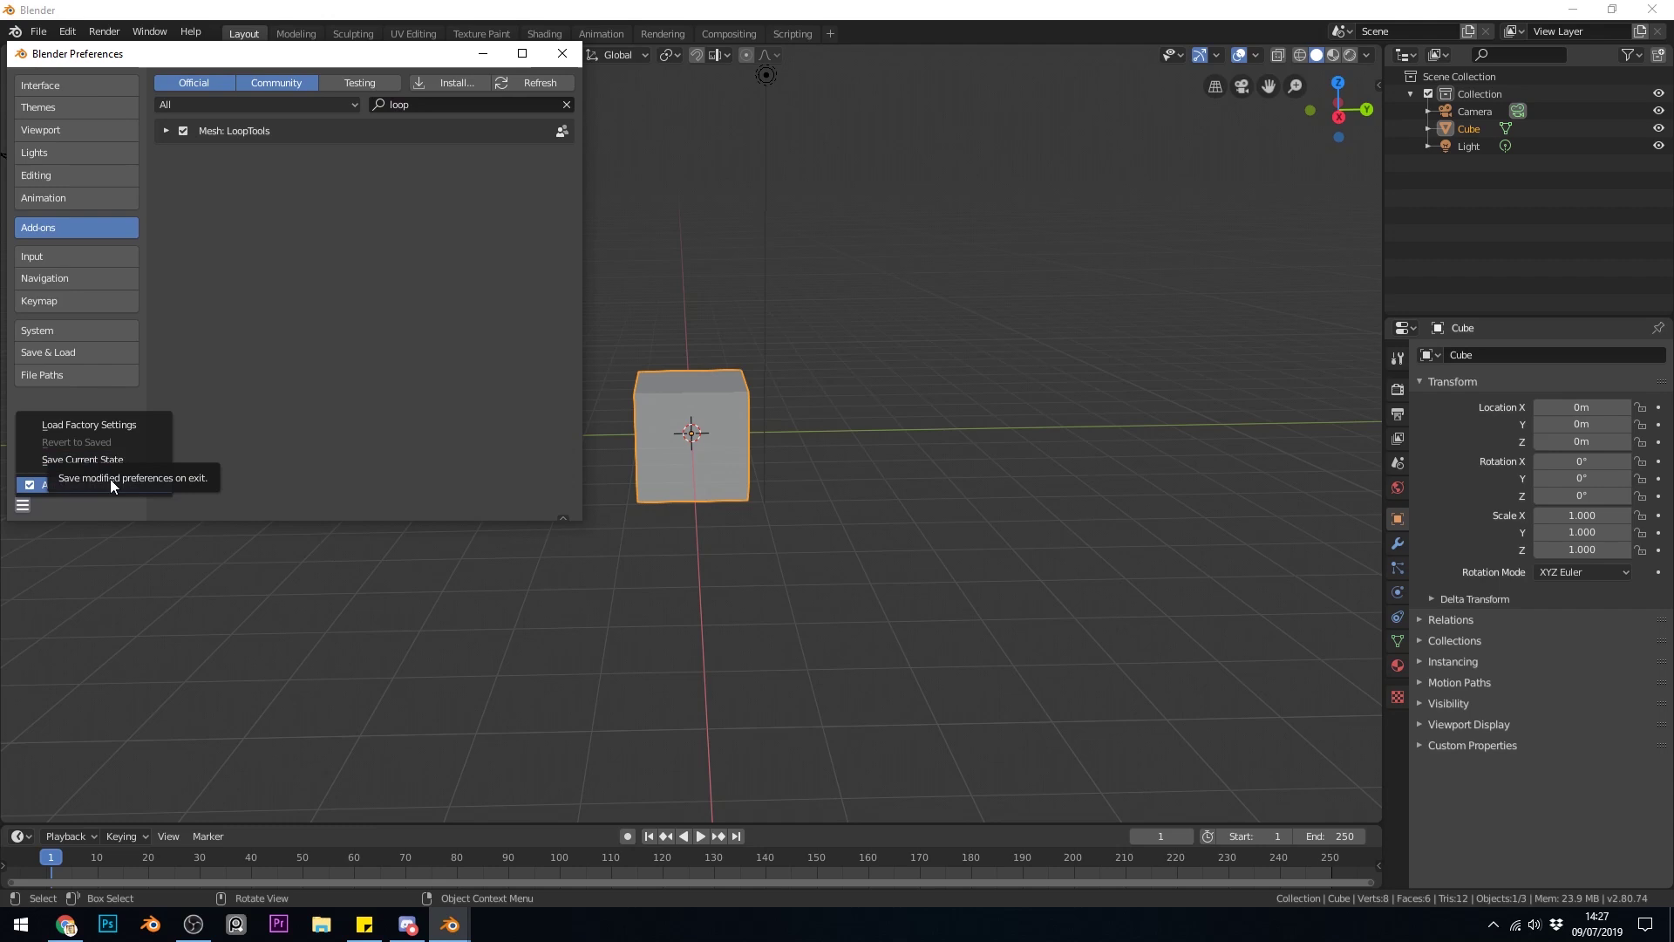
pyautogui.click(556, 60)
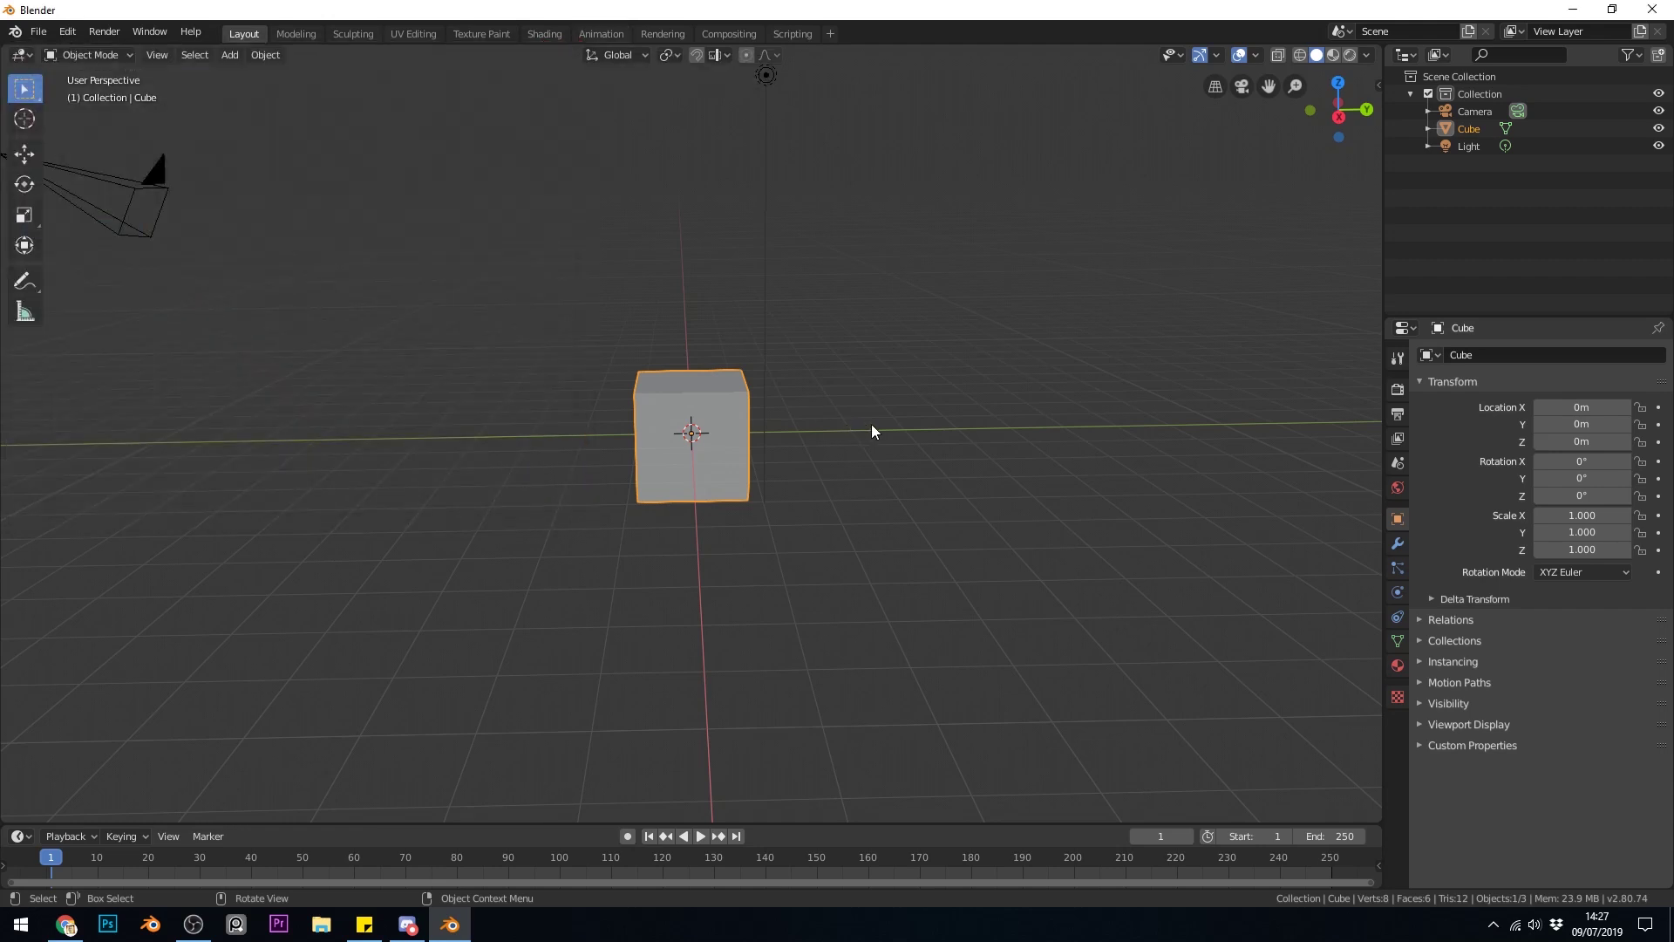
# Step: Put the cube in Edit Mode and expand the LoopTools panel in the sidebar's Edit tab
pyautogui.press('Tab')
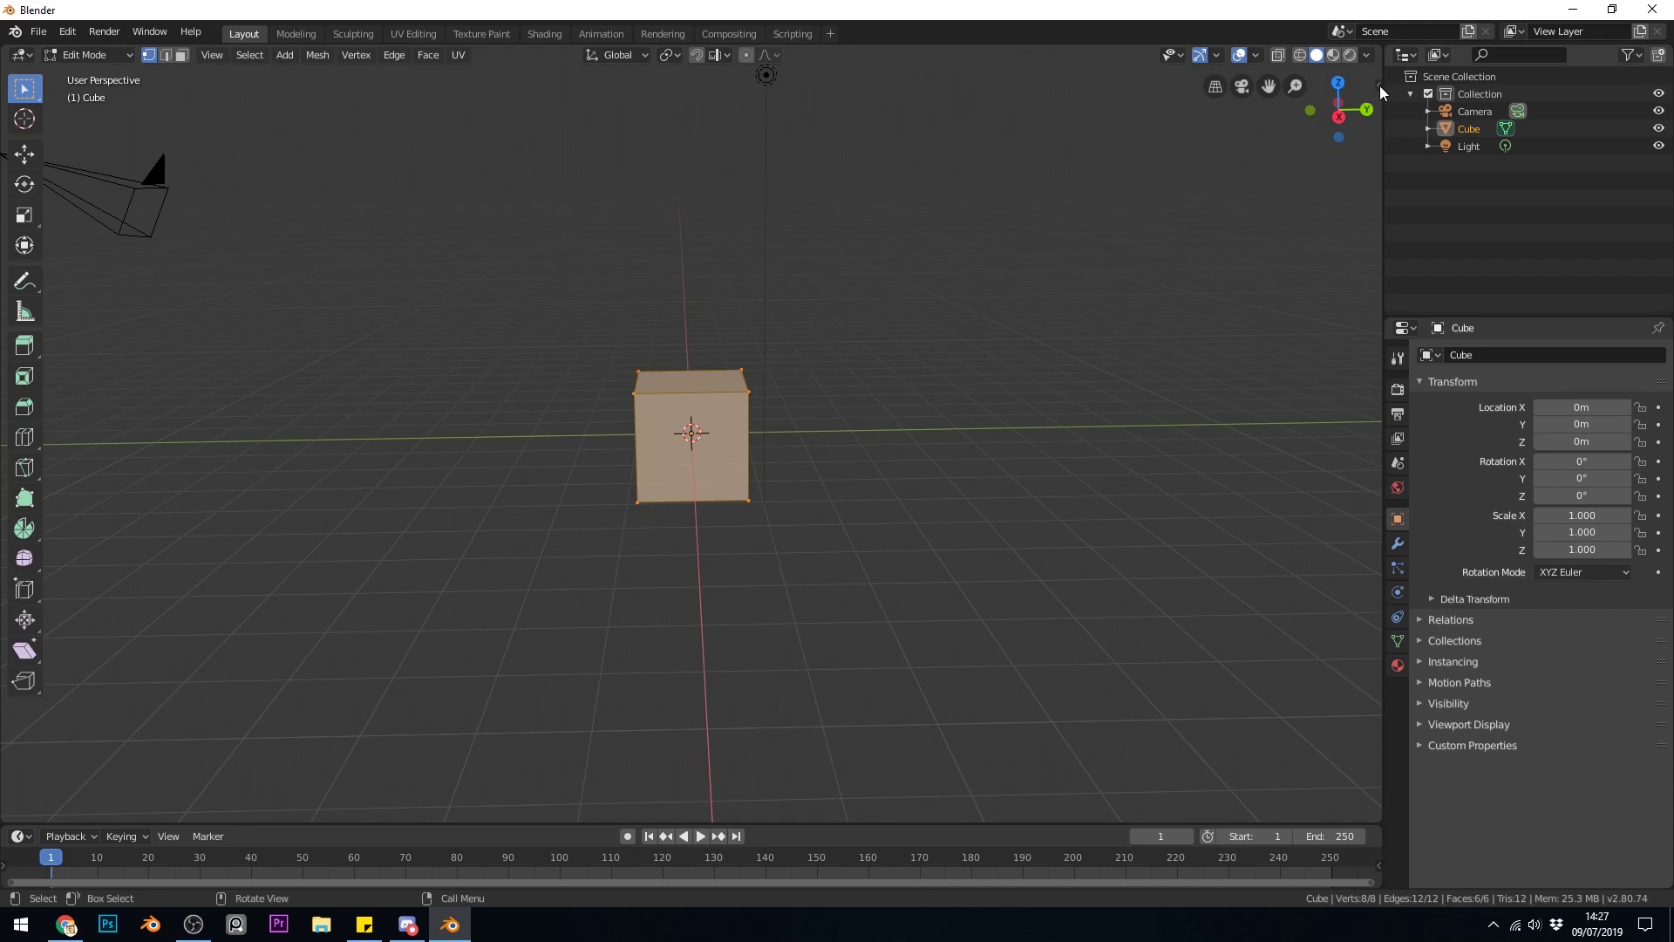
pyautogui.click(1378, 85)
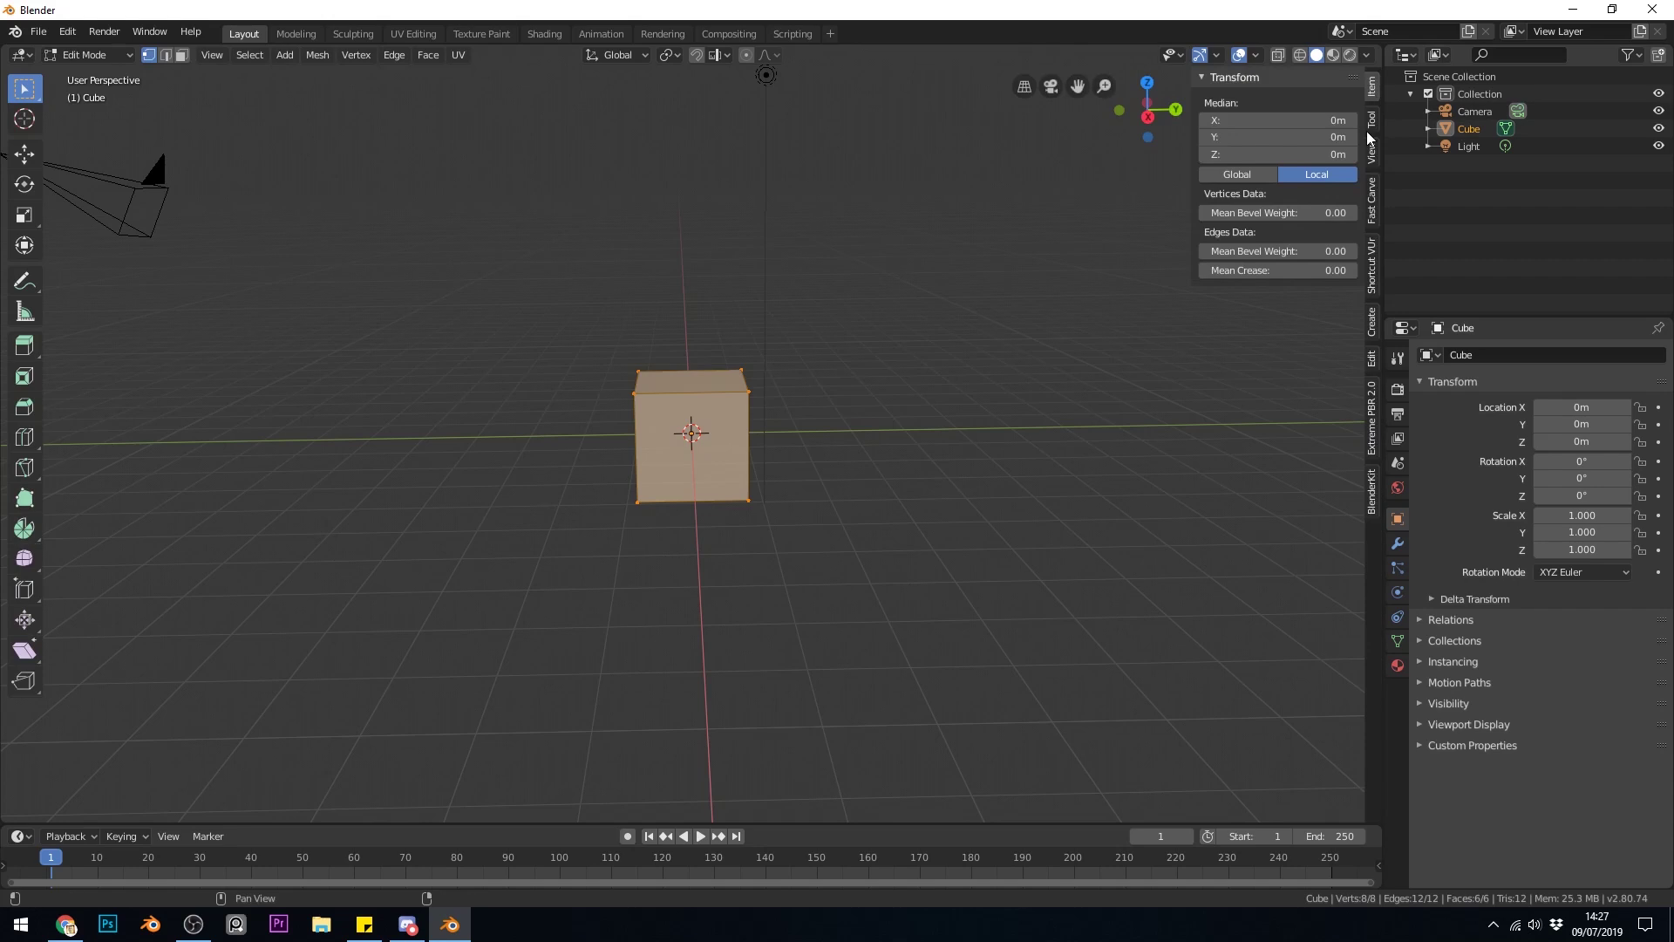
pyautogui.click(1374, 359)
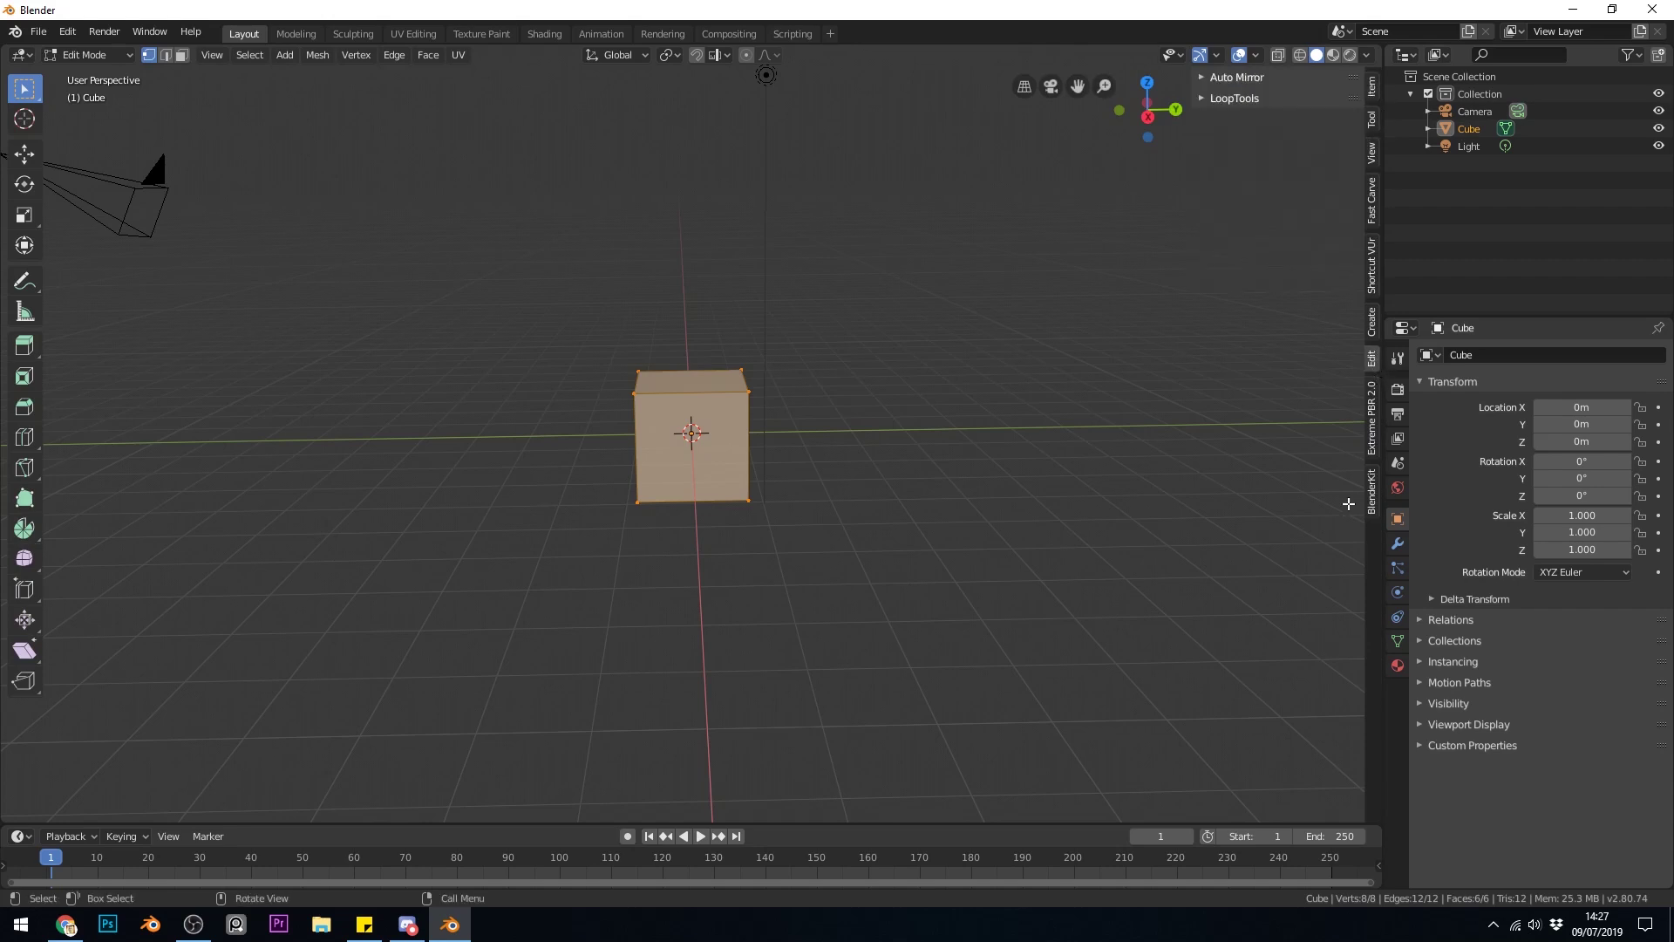
pyautogui.click(1283, 104)
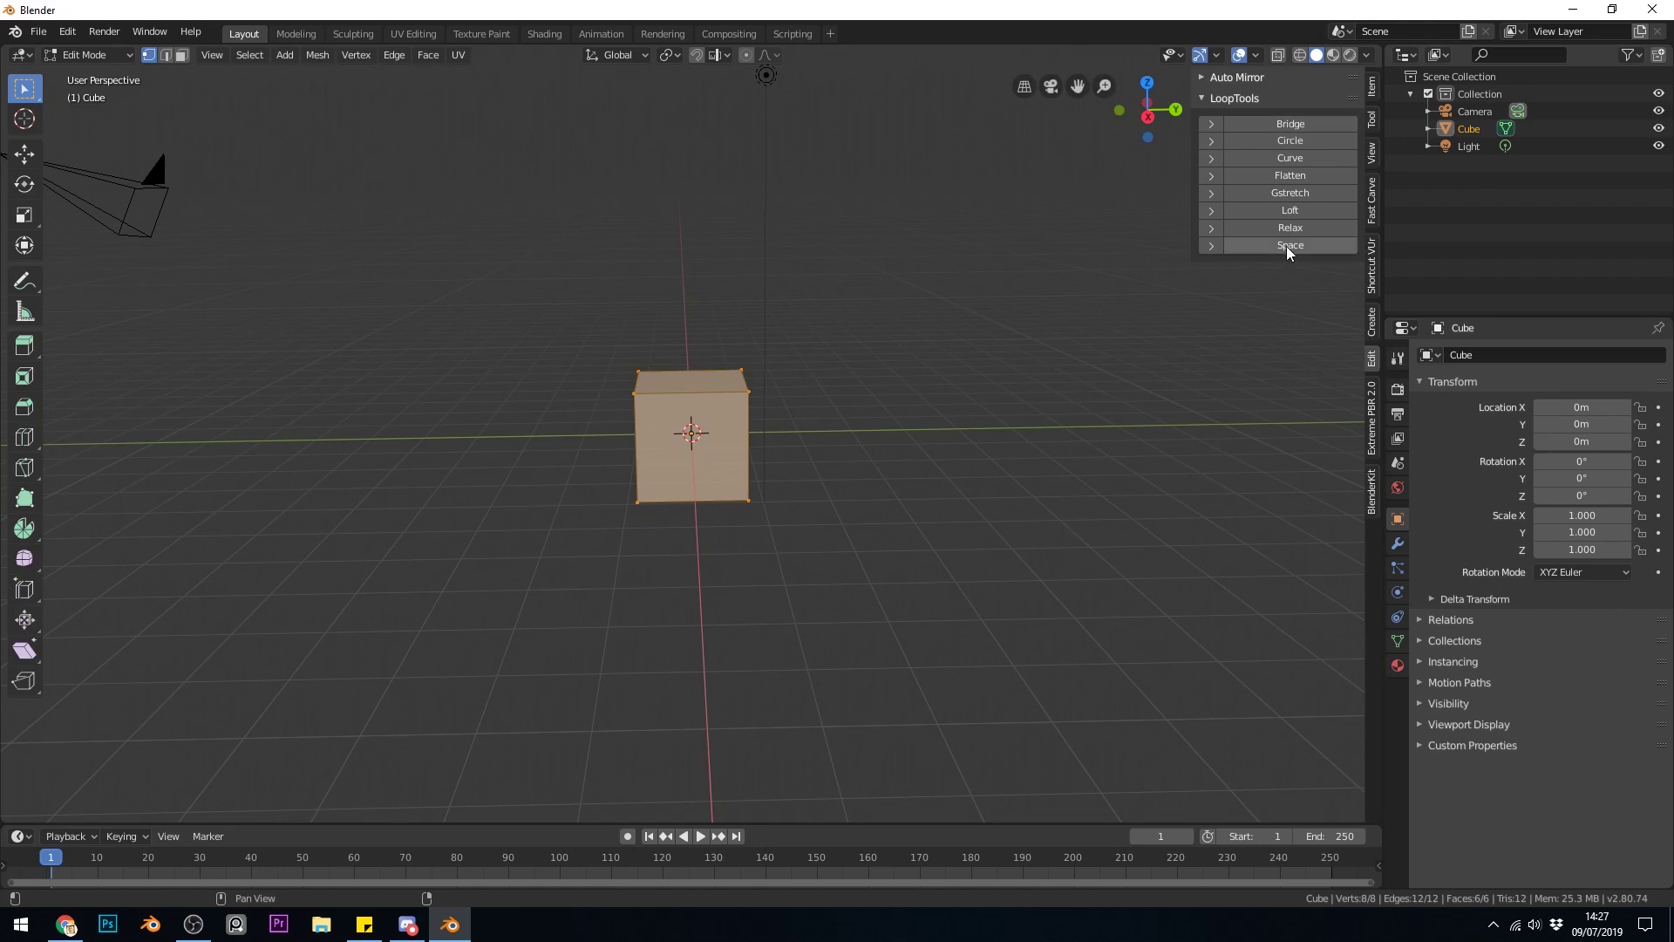
# Step: Bring up the right-click vertex menu to reveal the LoopTools submenu
pyautogui.rightClick(742, 420)
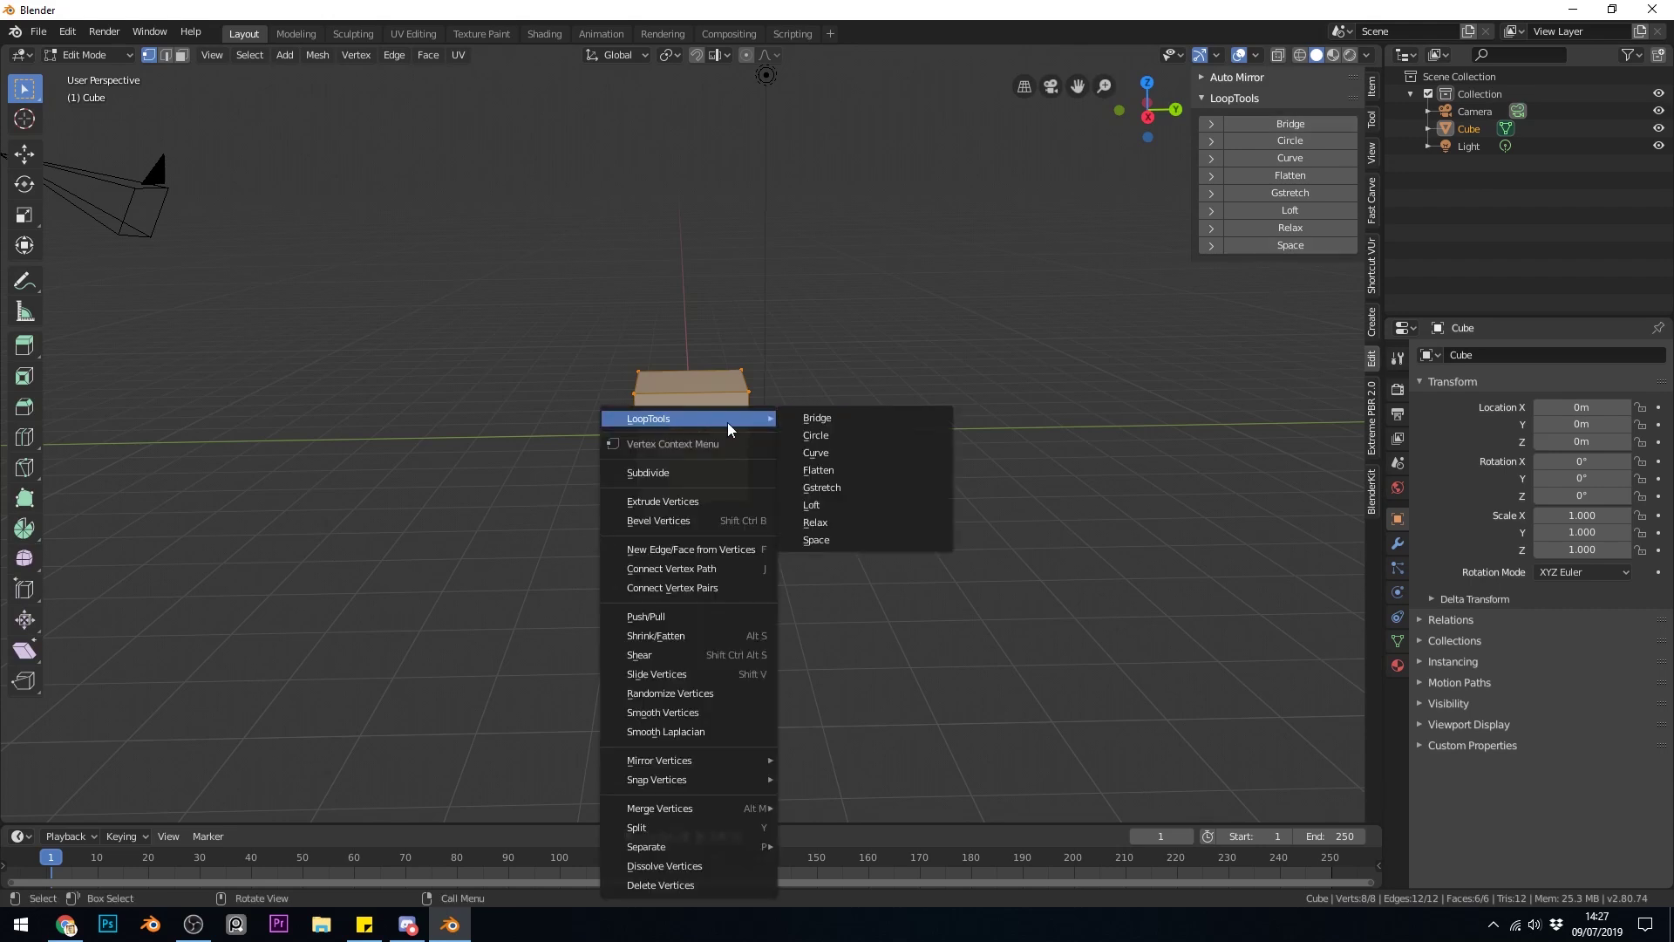
pyautogui.press('Escape')
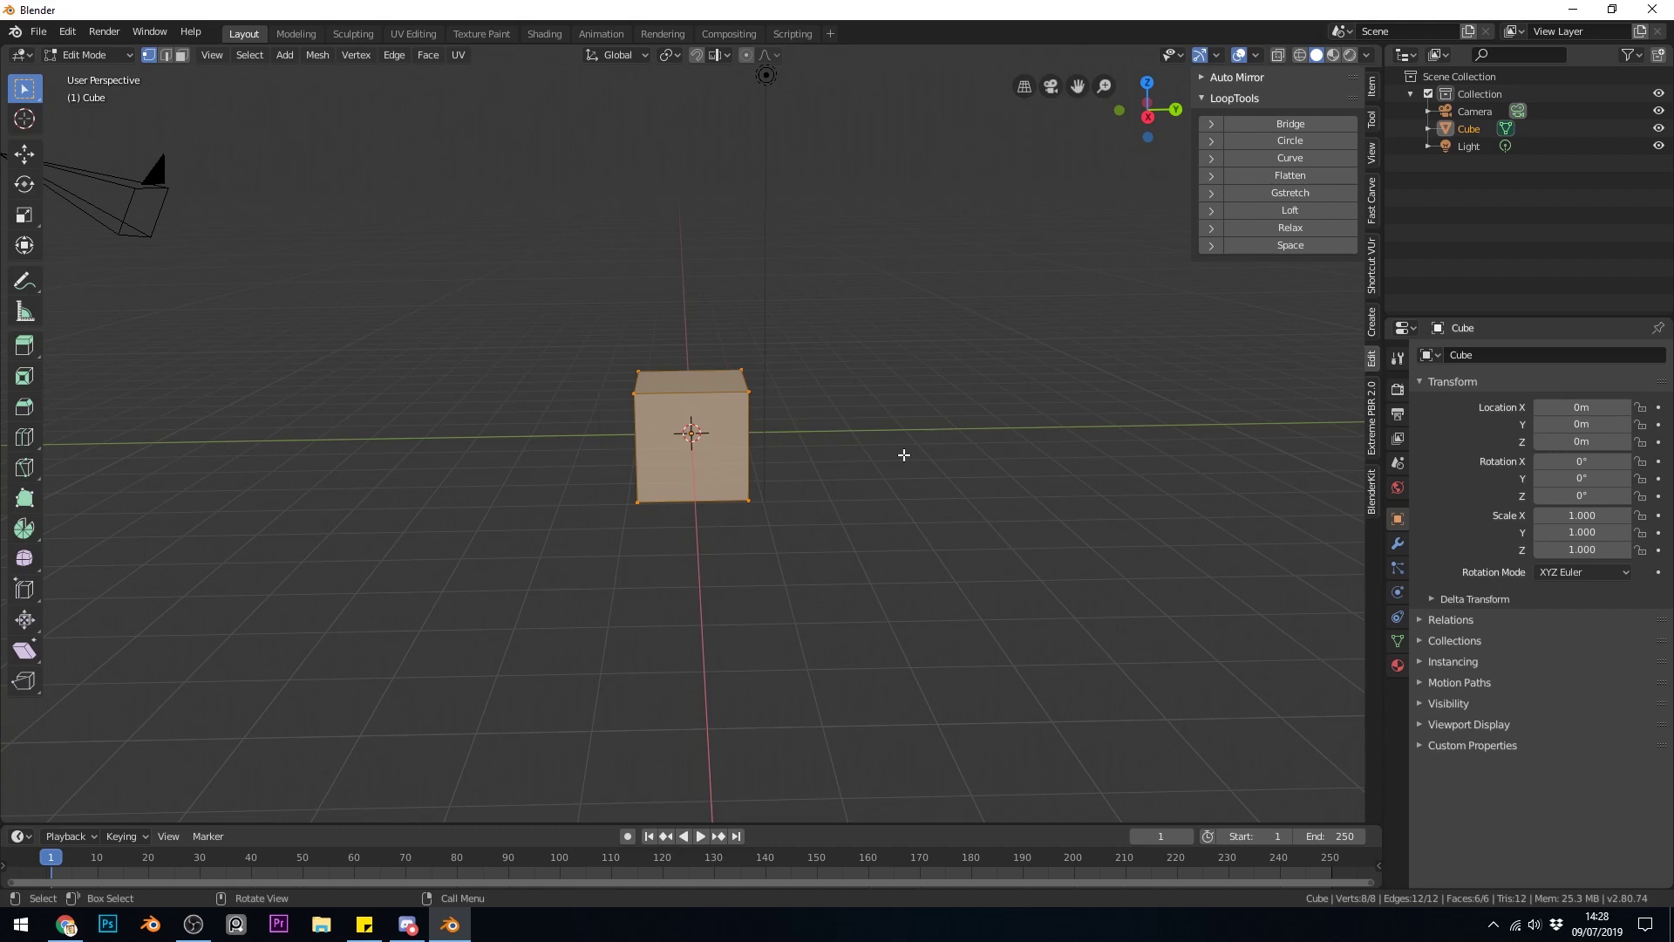
pyautogui.rightClick(734, 420)
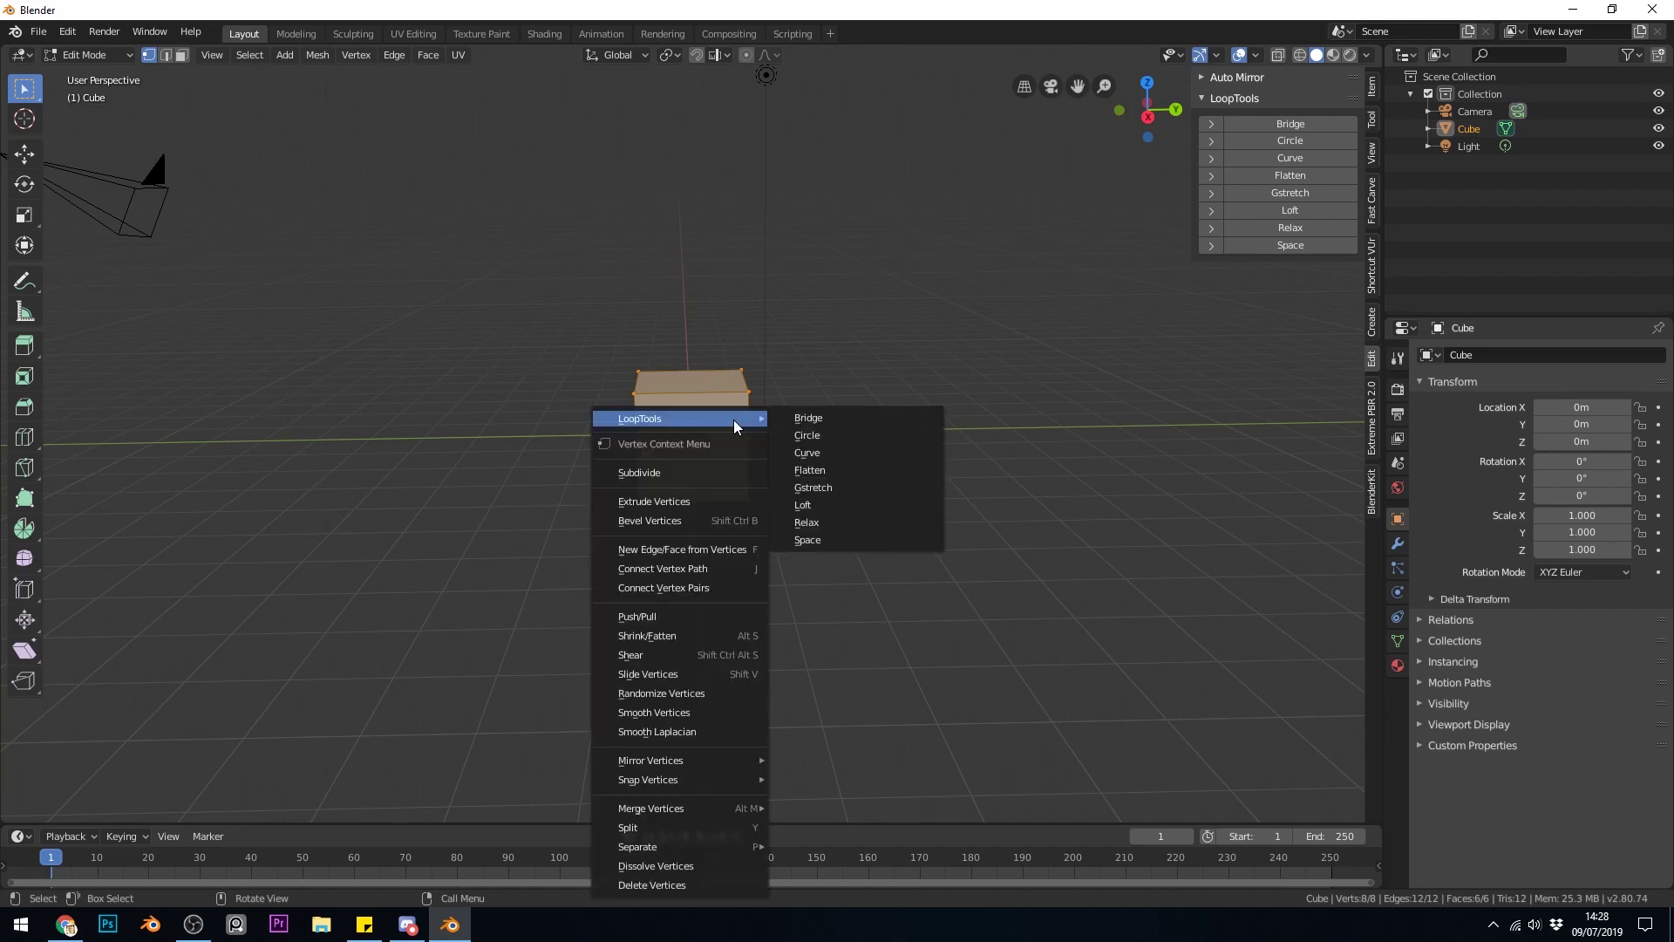
# Step: Subdivide the cube with 10 cuts
pyautogui.click(651, 473)
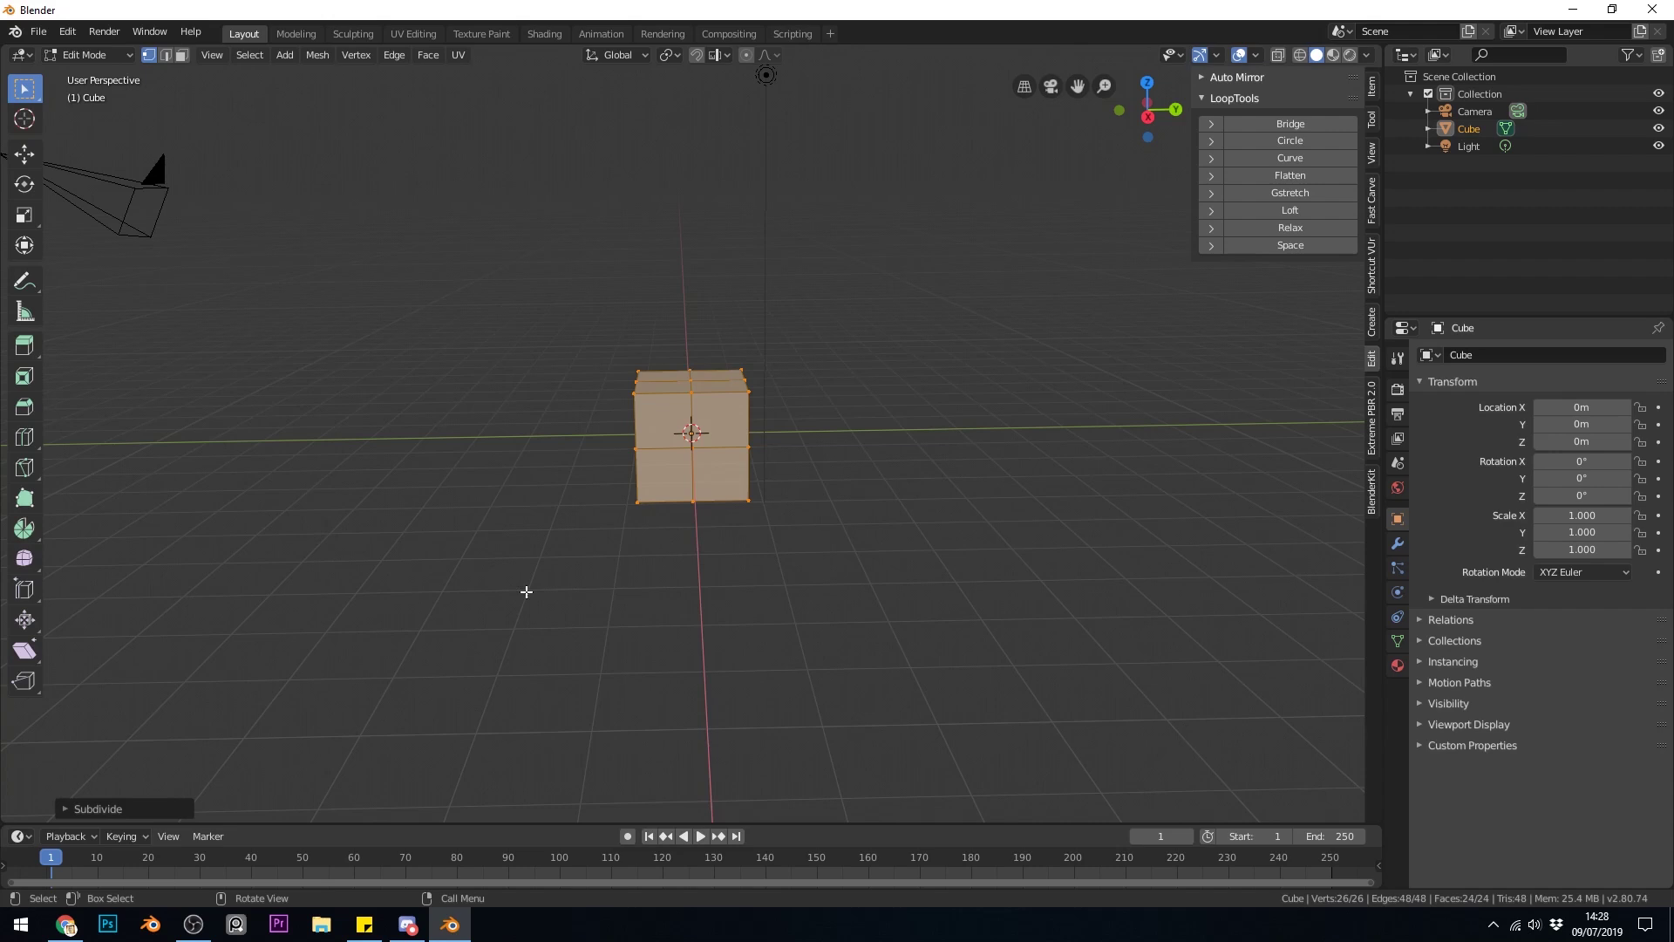
pyautogui.click(84, 811)
pyautogui.click(233, 688)
pyautogui.write('10')
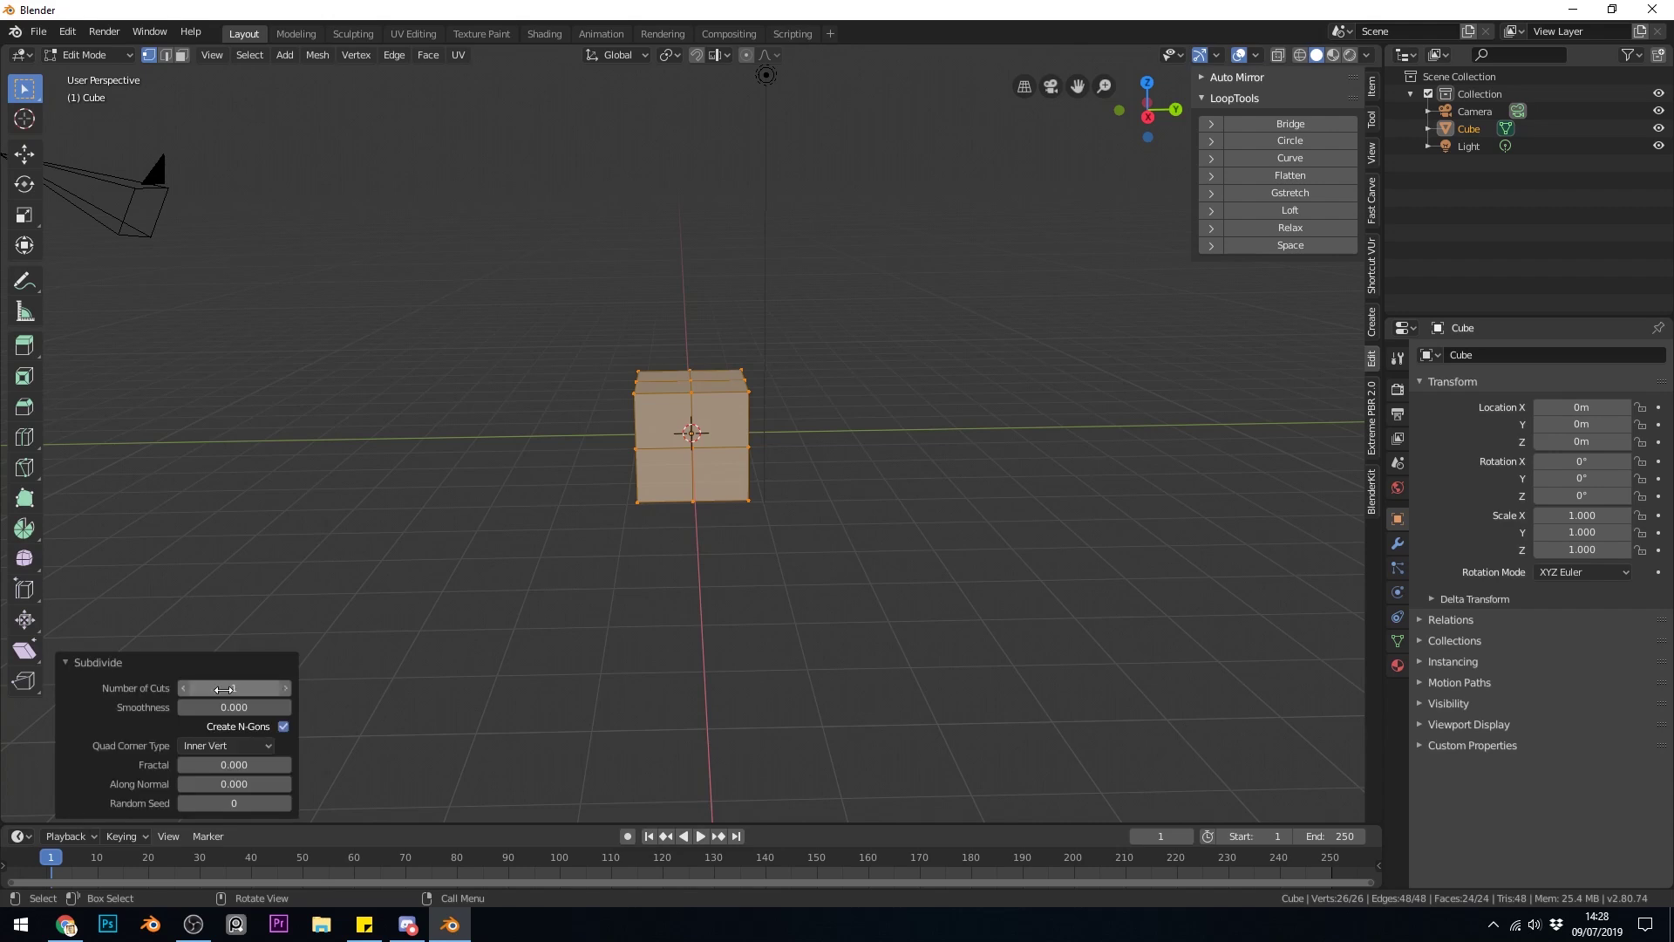
pyautogui.press('Return')
# Step: Select a square vertex ring on the front face and round it with LoopTools Circle
pyautogui.scroll(5, 708, 471)
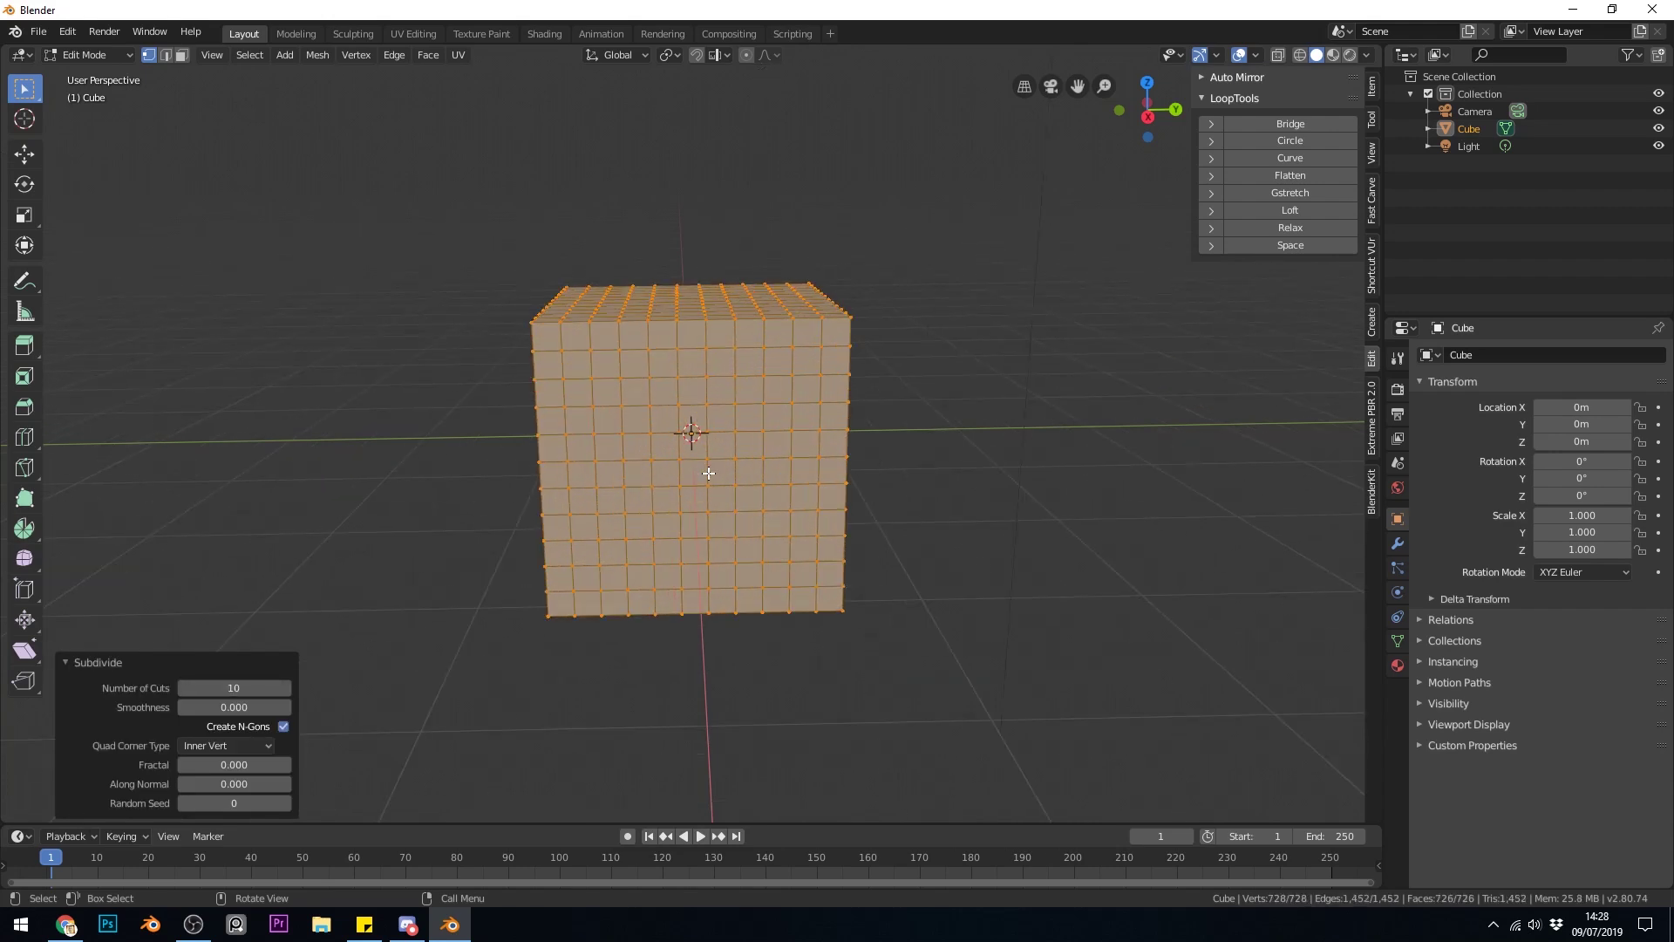
pyautogui.moveTo(708, 474); pyautogui.dragTo(721, 448, button='middle')
pyautogui.hotkey('alt', 'a')
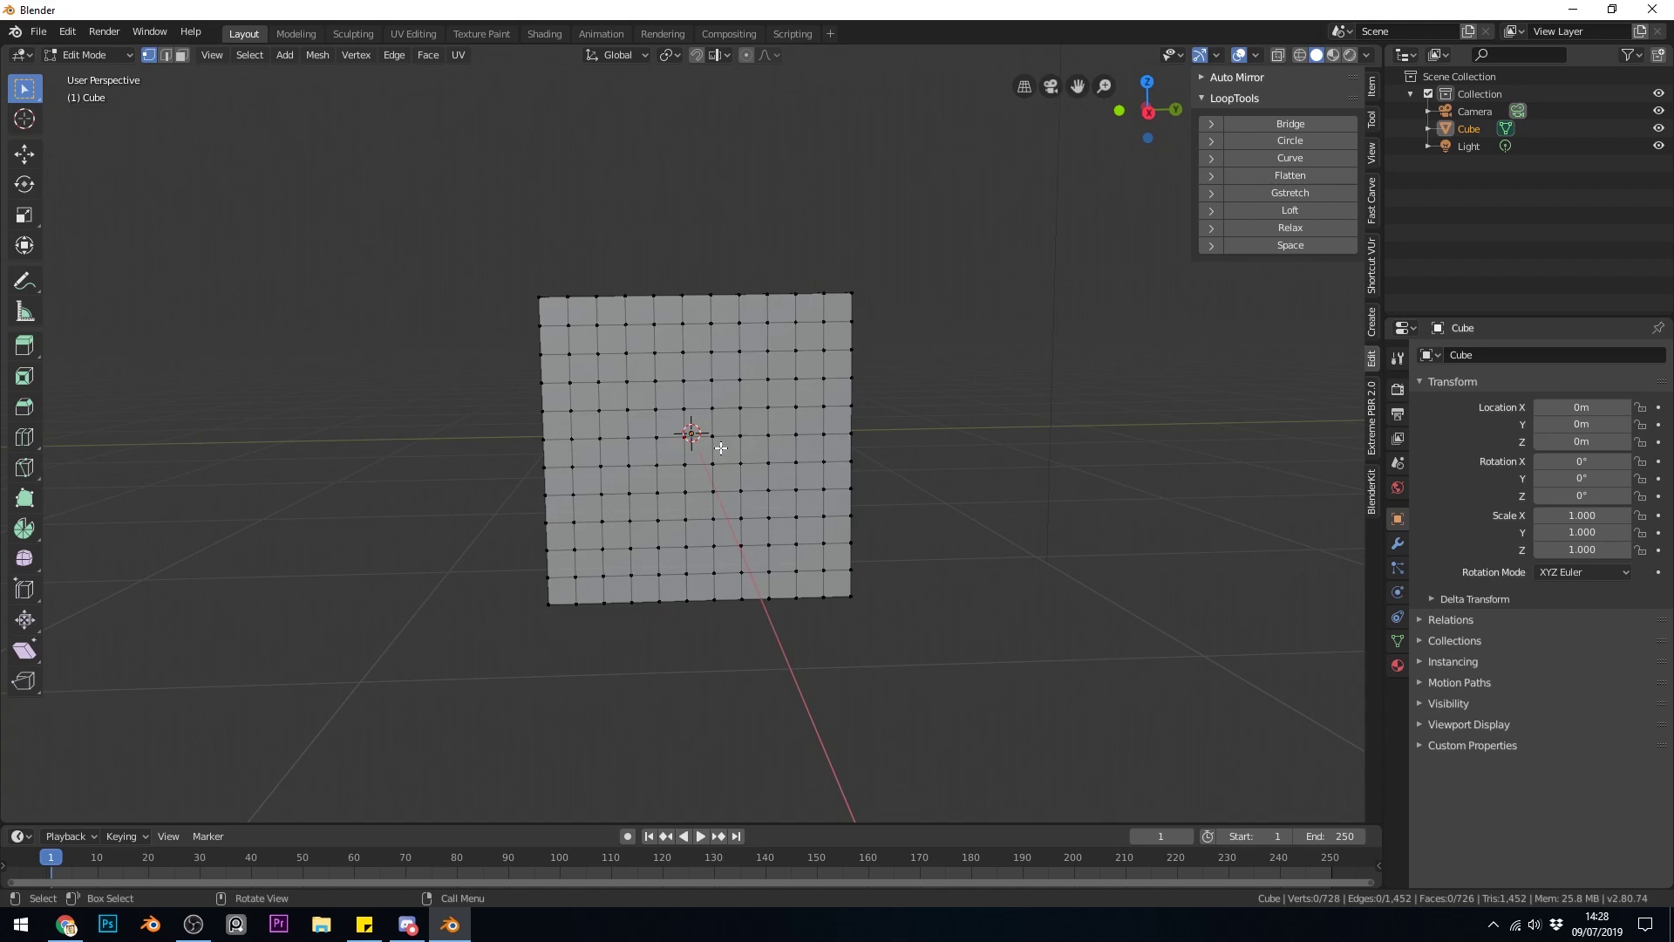
pyautogui.hotkey('alt', 'a')
pyautogui.press('c')
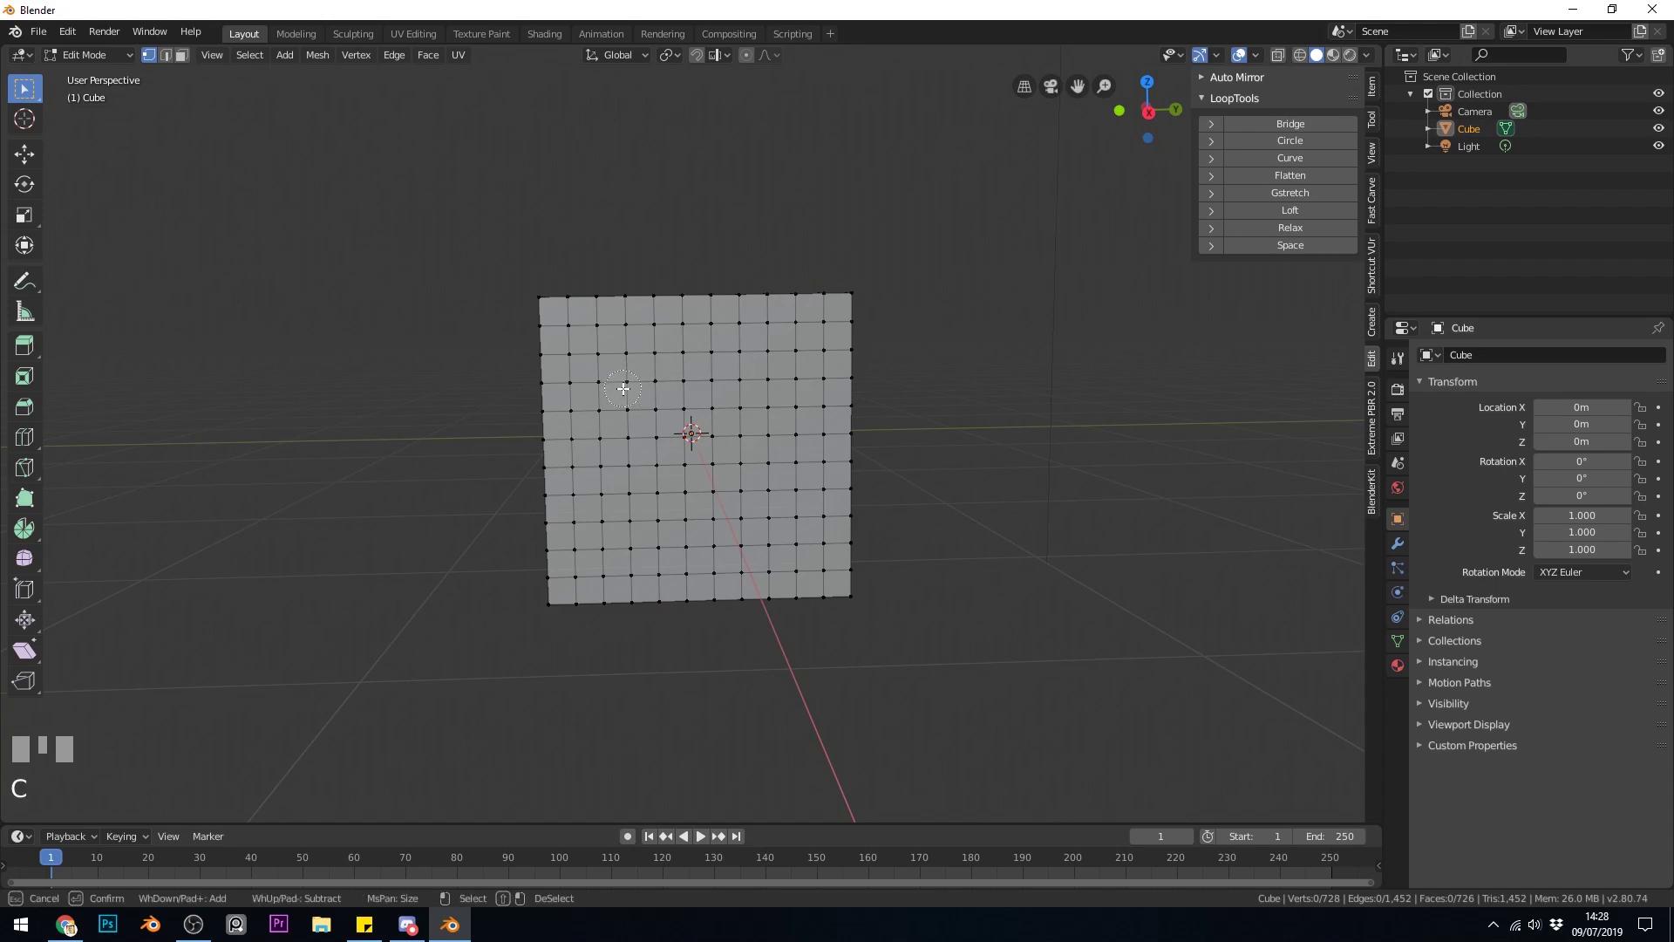
pyautogui.scroll(3, 631, 382)
pyautogui.moveTo(630, 381)
pyautogui.mouseDown()
pyautogui.moveTo(737, 381)
pyautogui.moveTo(743, 515)
pyautogui.moveTo(622, 515)
pyautogui.moveTo(599, 477)
pyautogui.moveTo(596, 395)
pyautogui.moveTo(670, 394)
pyautogui.mouseUp()
pyautogui.press('Escape')
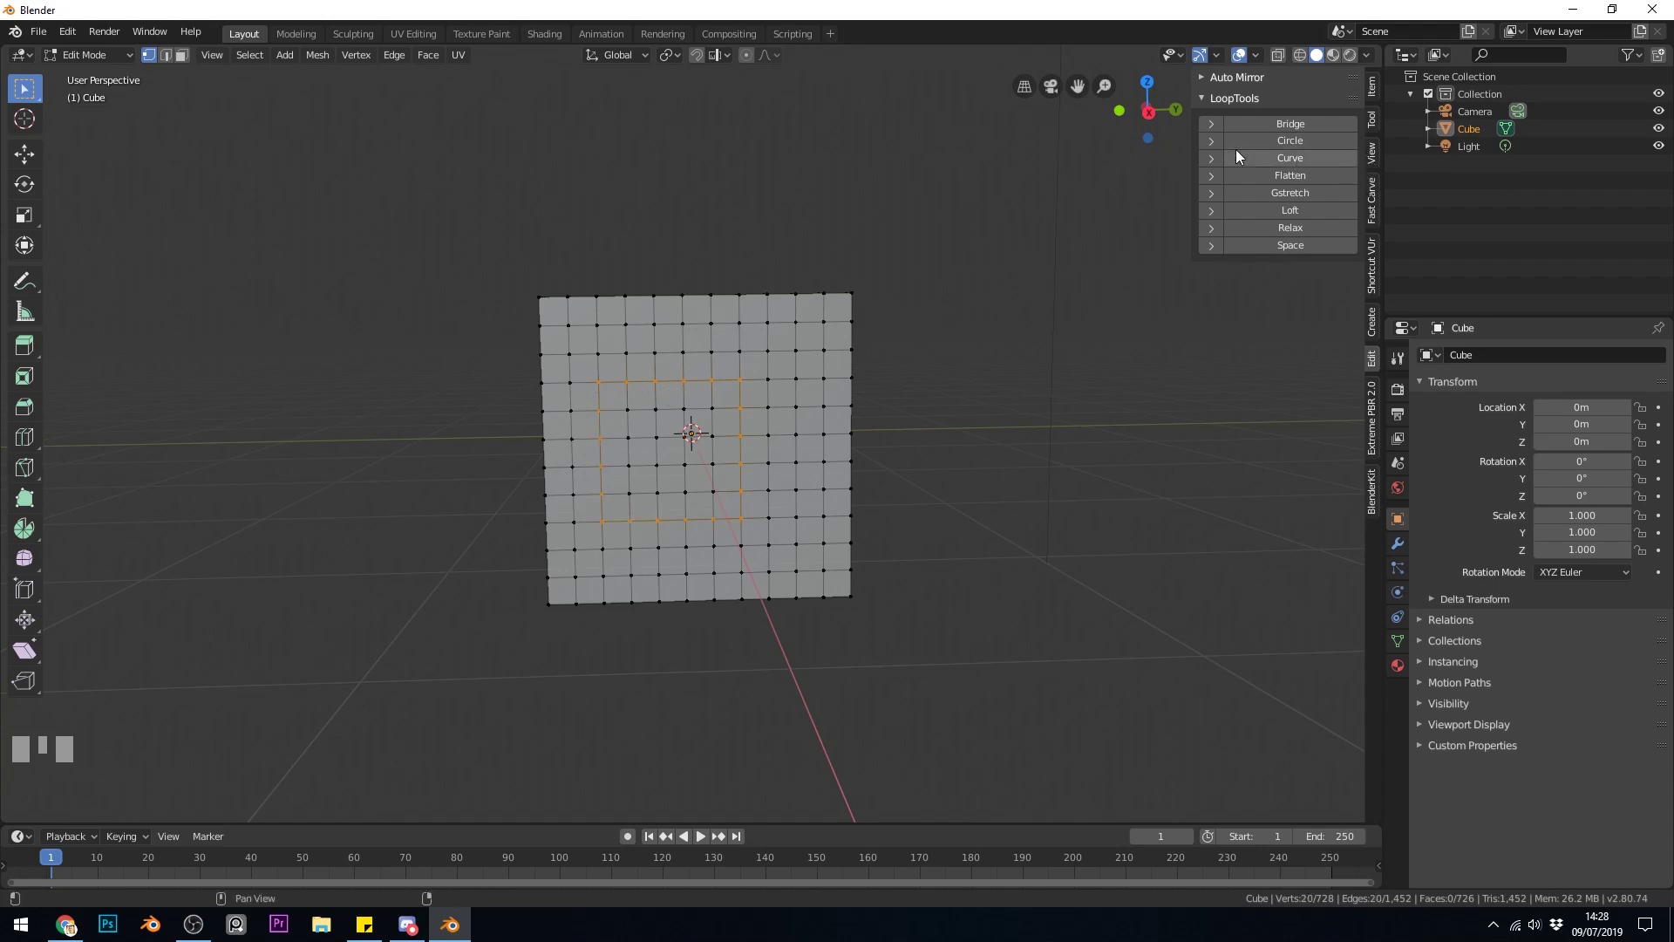
pyautogui.click(1284, 139)
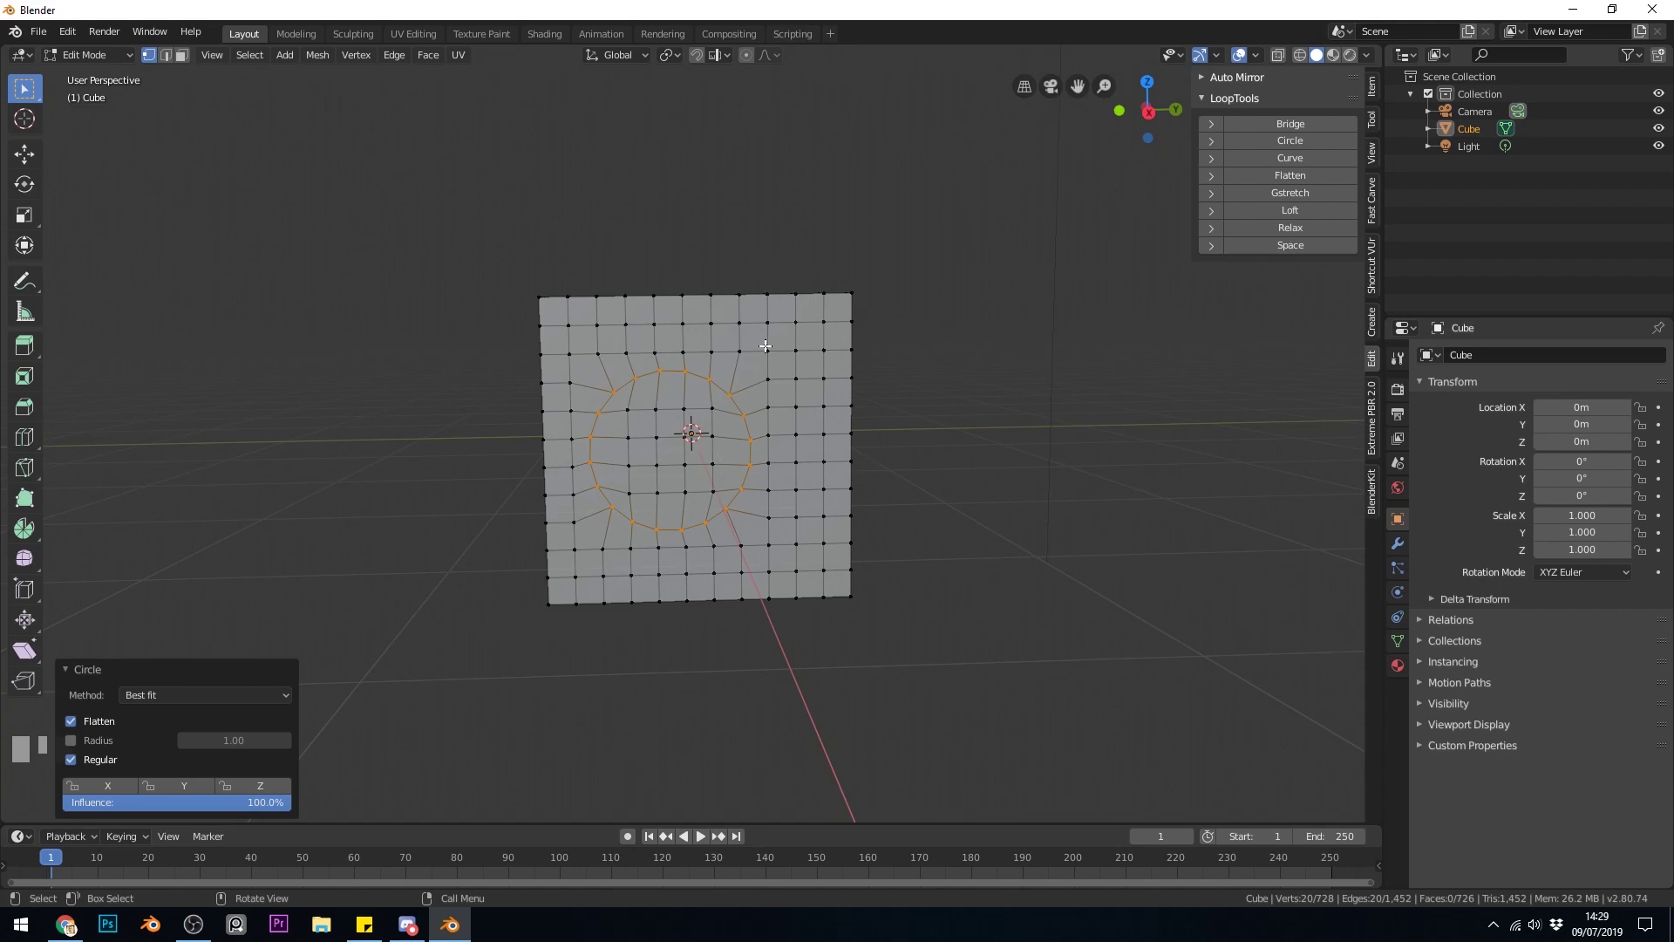
# Step: In face mode, circle-select the faces inside the rounded ring
pyautogui.press('3')
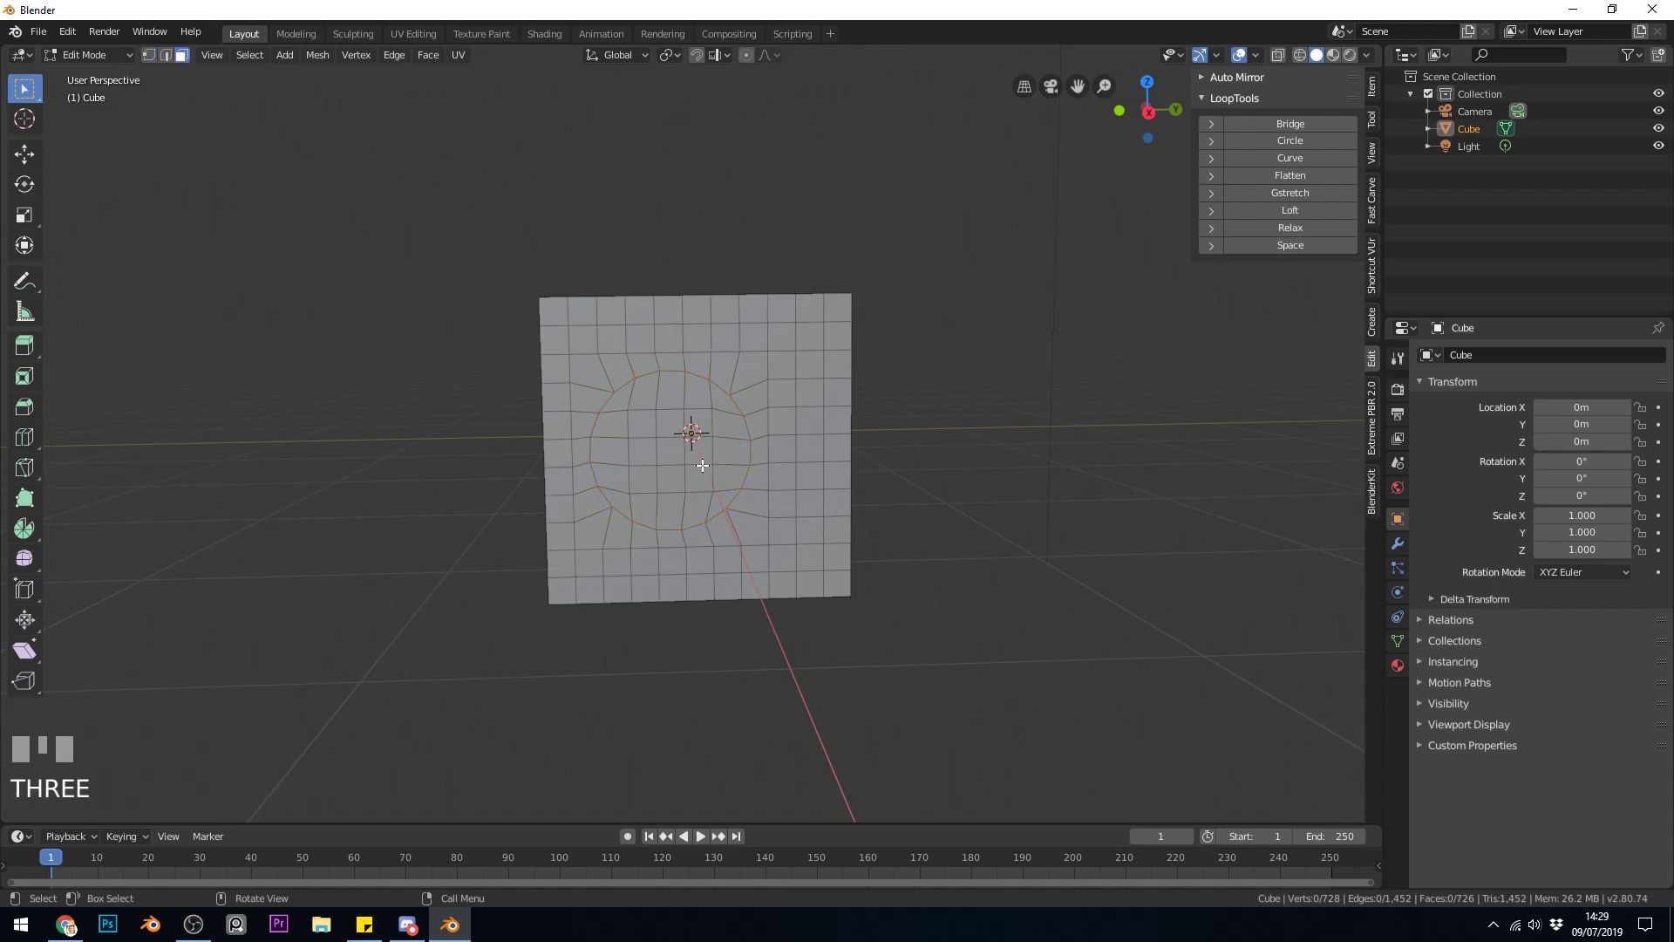
pyautogui.press('c')
pyautogui.moveTo(693, 406)
pyautogui.mouseDown()
pyautogui.moveTo(714, 452)
pyautogui.moveTo(696, 483)
pyautogui.moveTo(650, 490)
pyautogui.moveTo(630, 458)
pyautogui.moveTo(650, 400)
pyautogui.moveTo(711, 487)
pyautogui.moveTo(645, 489)
pyautogui.mouseUp()
pyautogui.rightClick(645, 489)
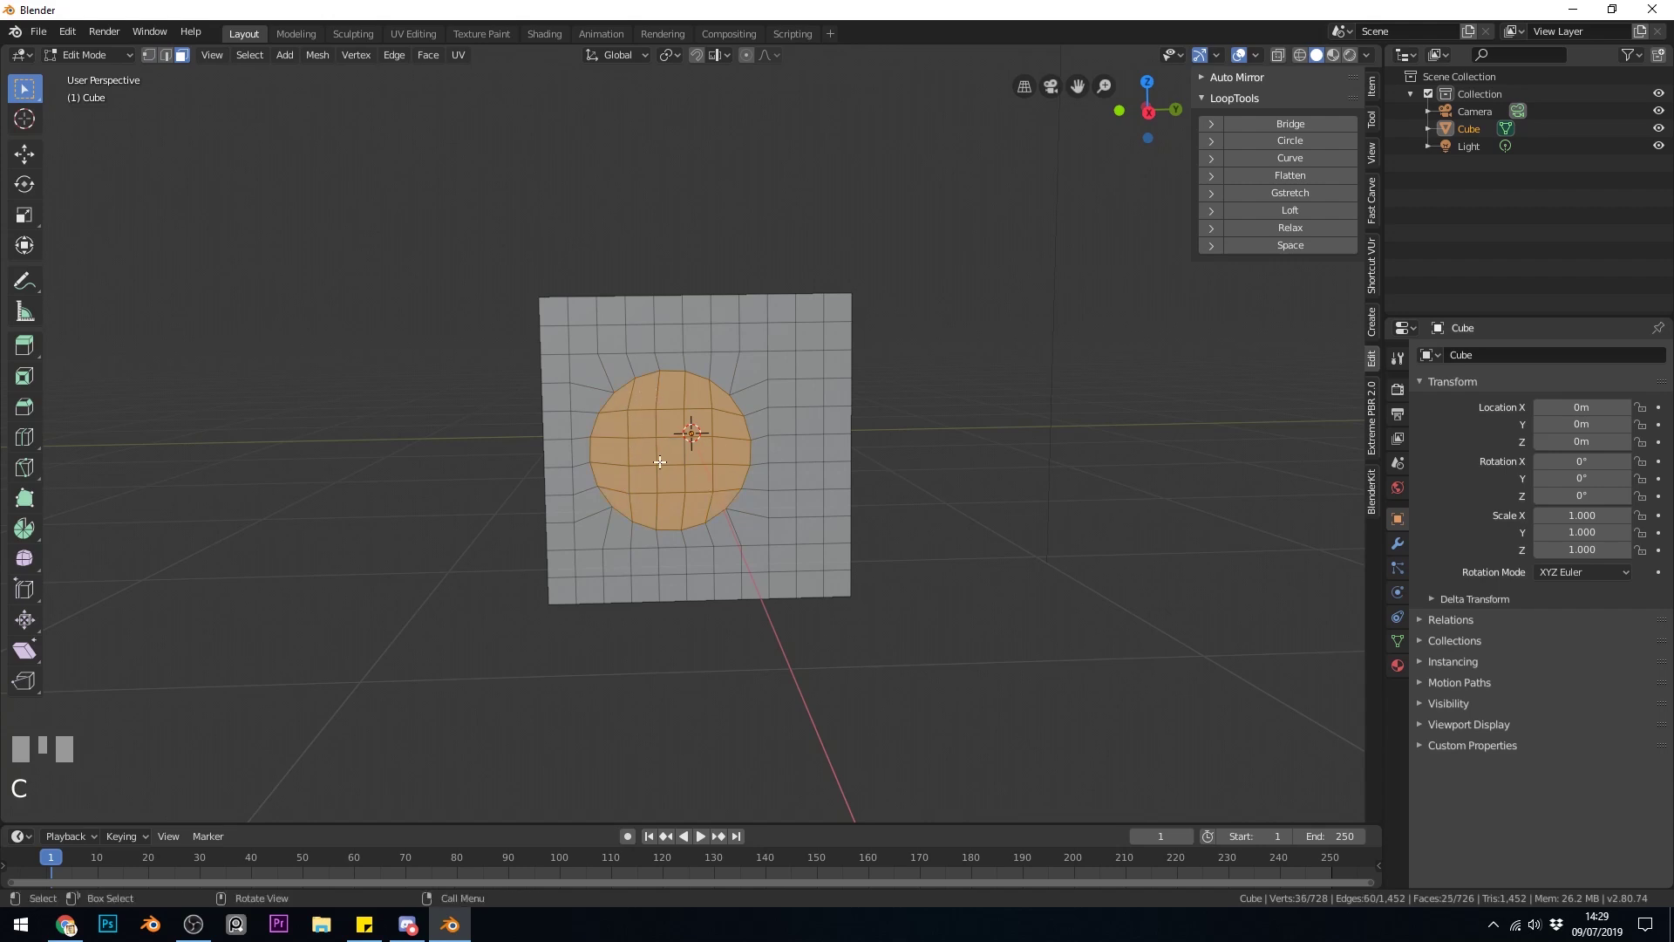
# Step: Inset the disc faces by 0.1362 m and extrude them 0.612 m outward
pyautogui.press('i')
pyautogui.click(859, 438)
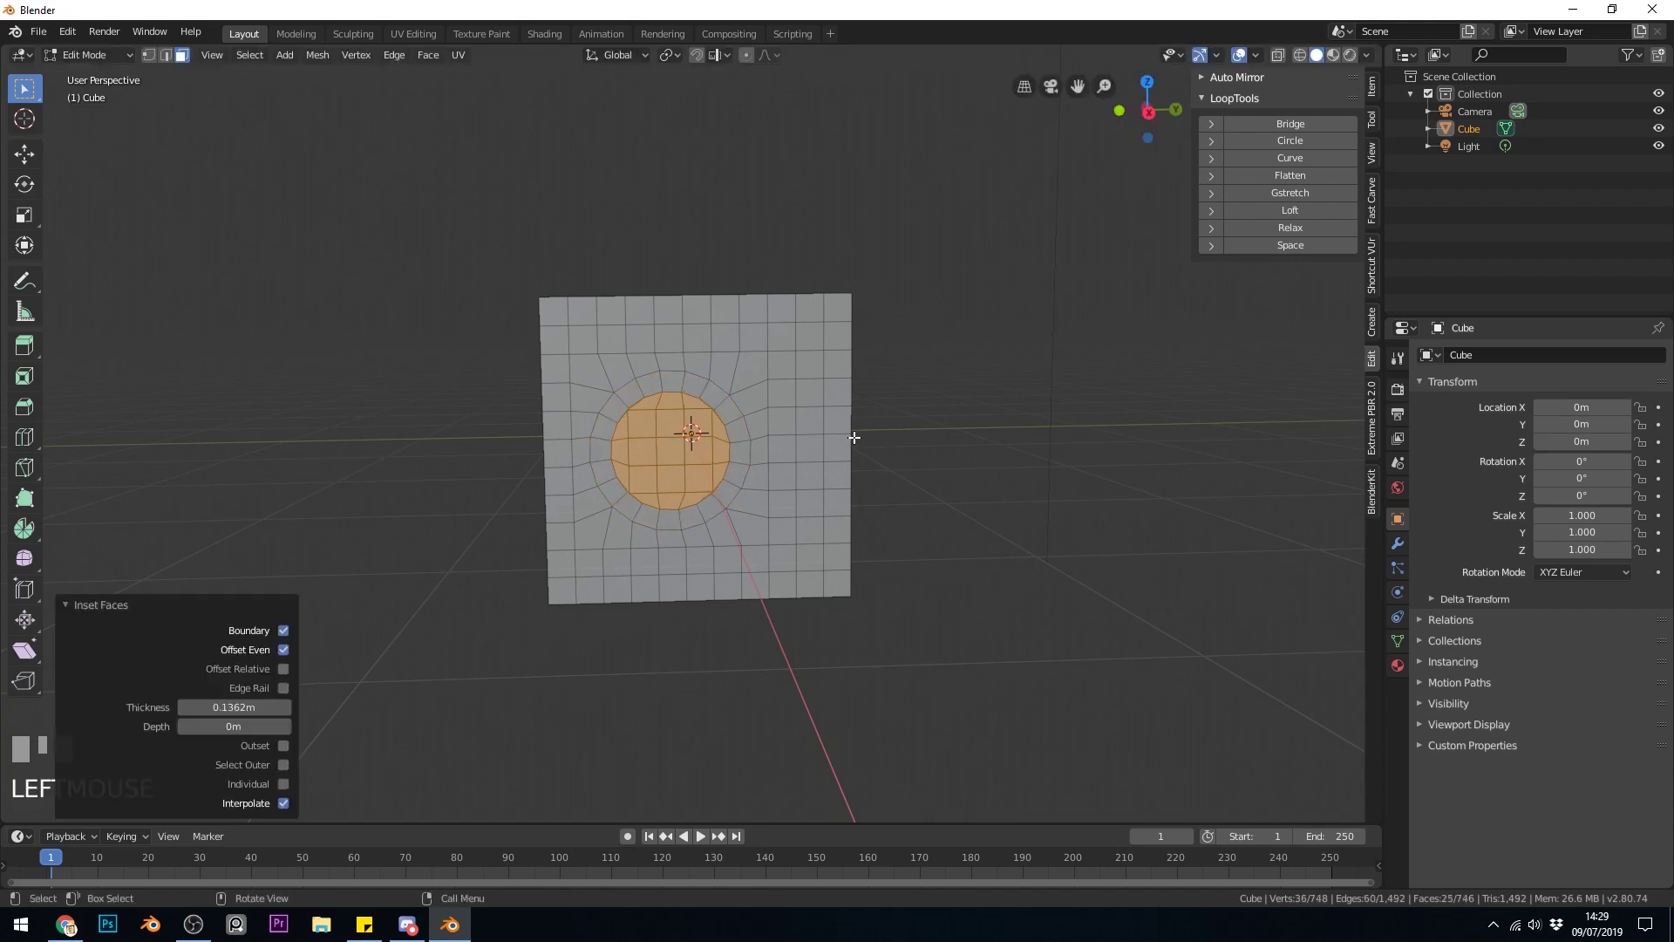
pyautogui.moveTo(852, 441); pyautogui.dragTo(682, 507, button='middle')
pyautogui.press('e')
pyautogui.click(789, 497)
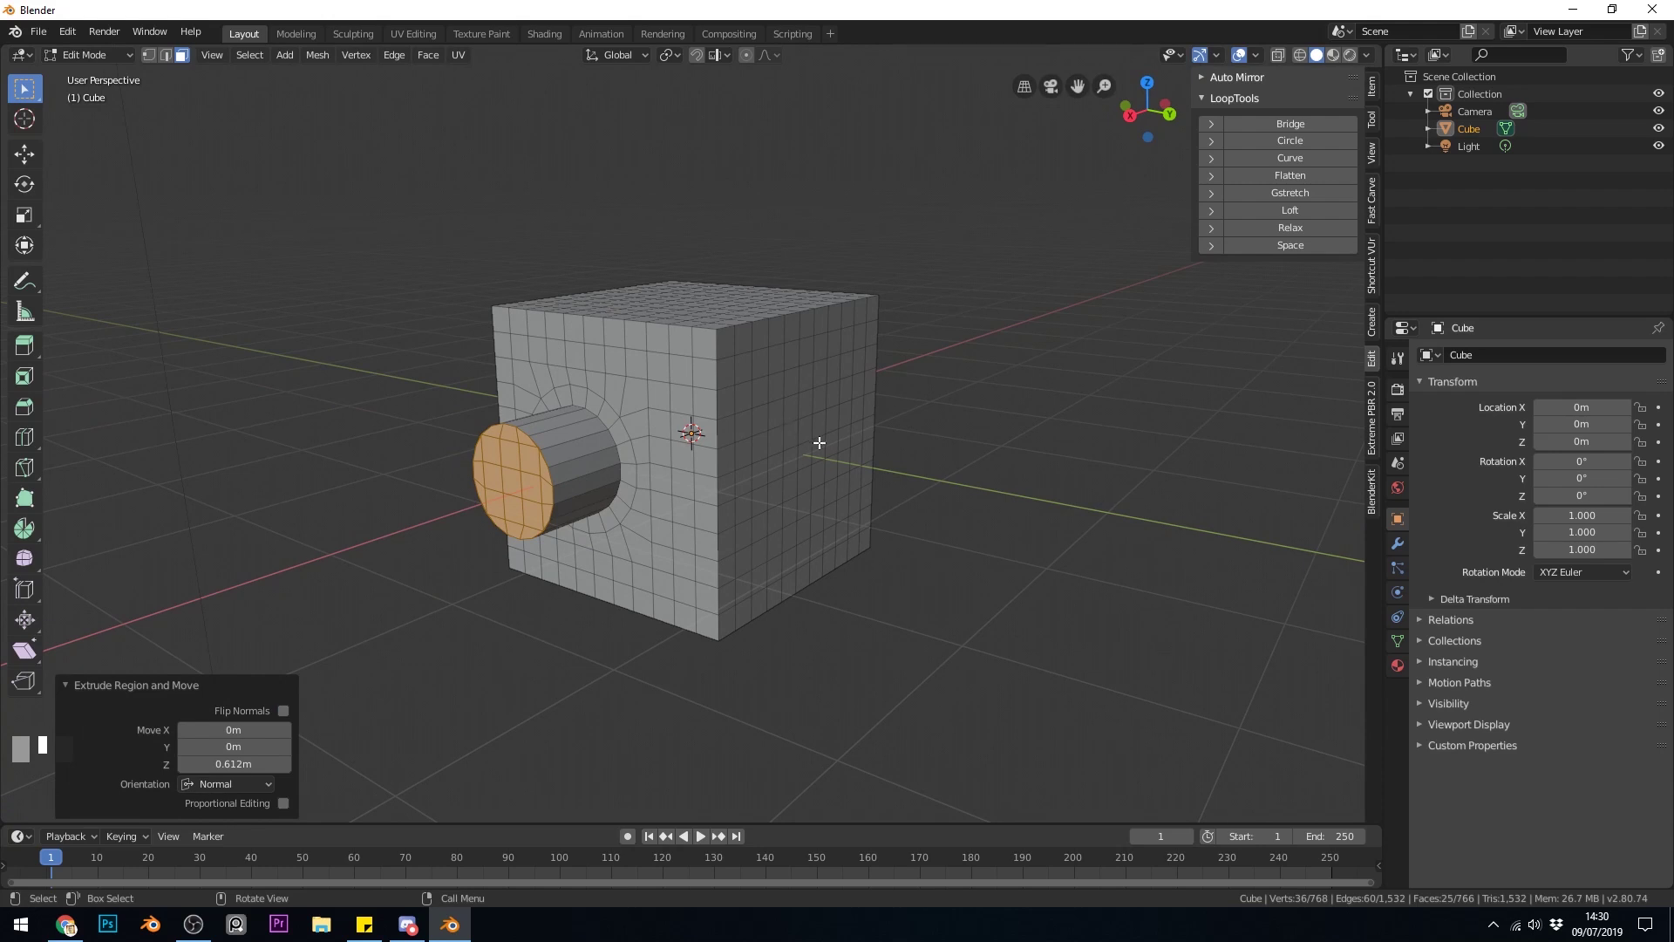
# Step: Delete the cube and add a plane to the scene
pyautogui.press('Tab')
pyautogui.press('Delete')
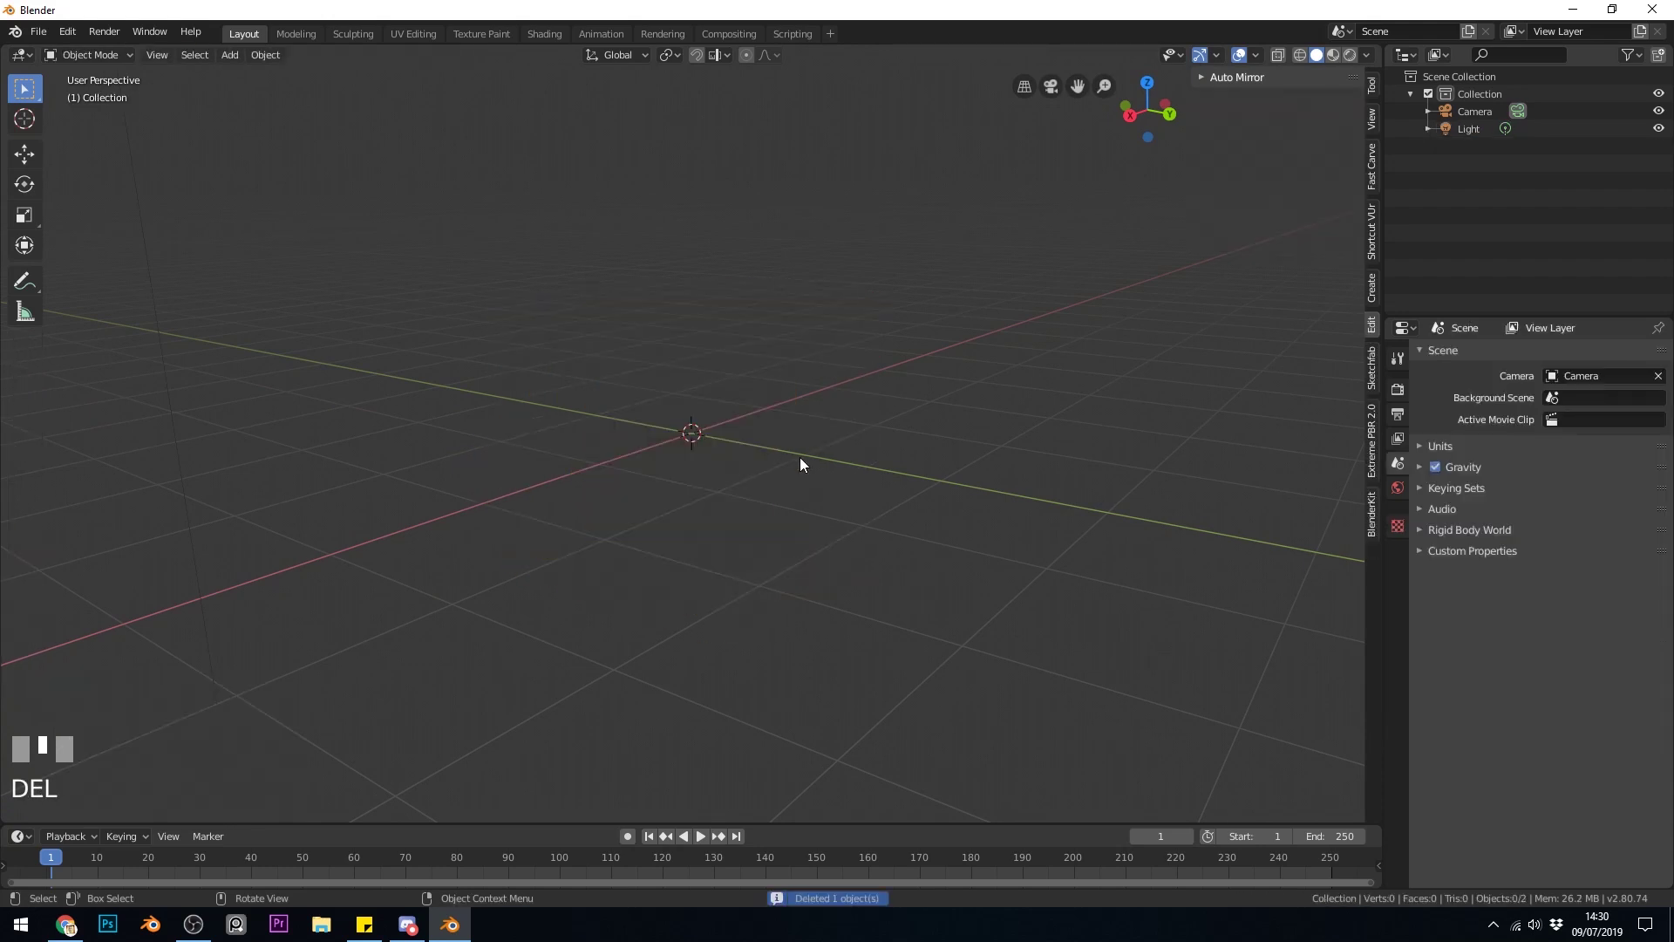
pyautogui.hotkey('shift', 'a')
pyautogui.moveTo(753, 441)
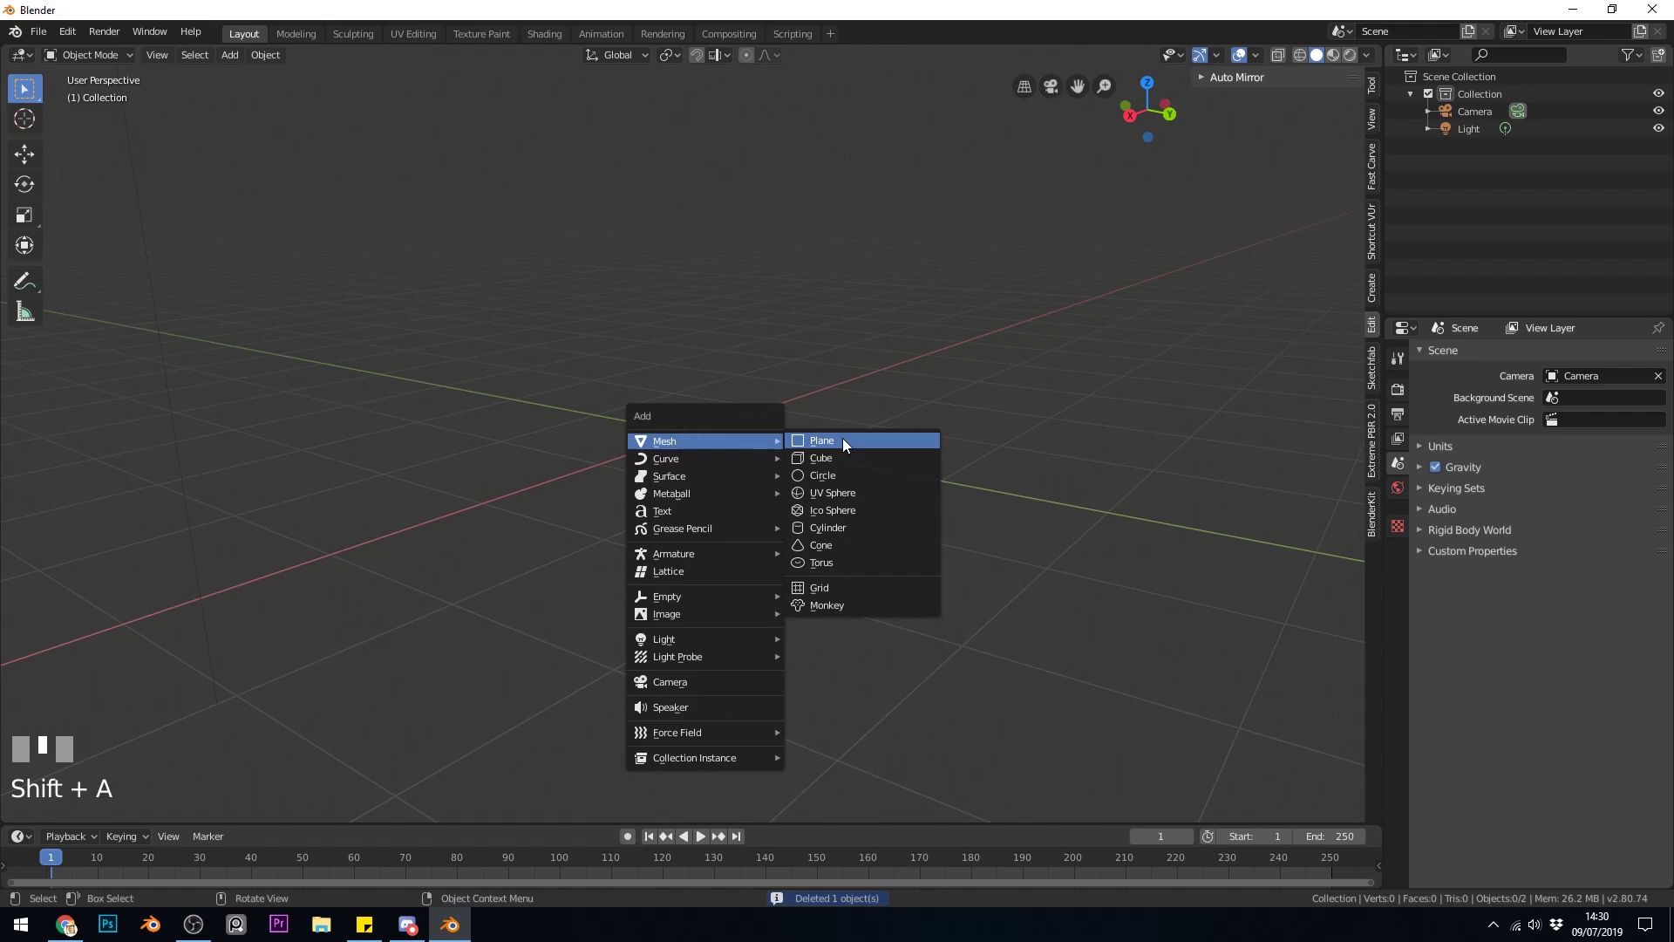
pyautogui.click(843, 439)
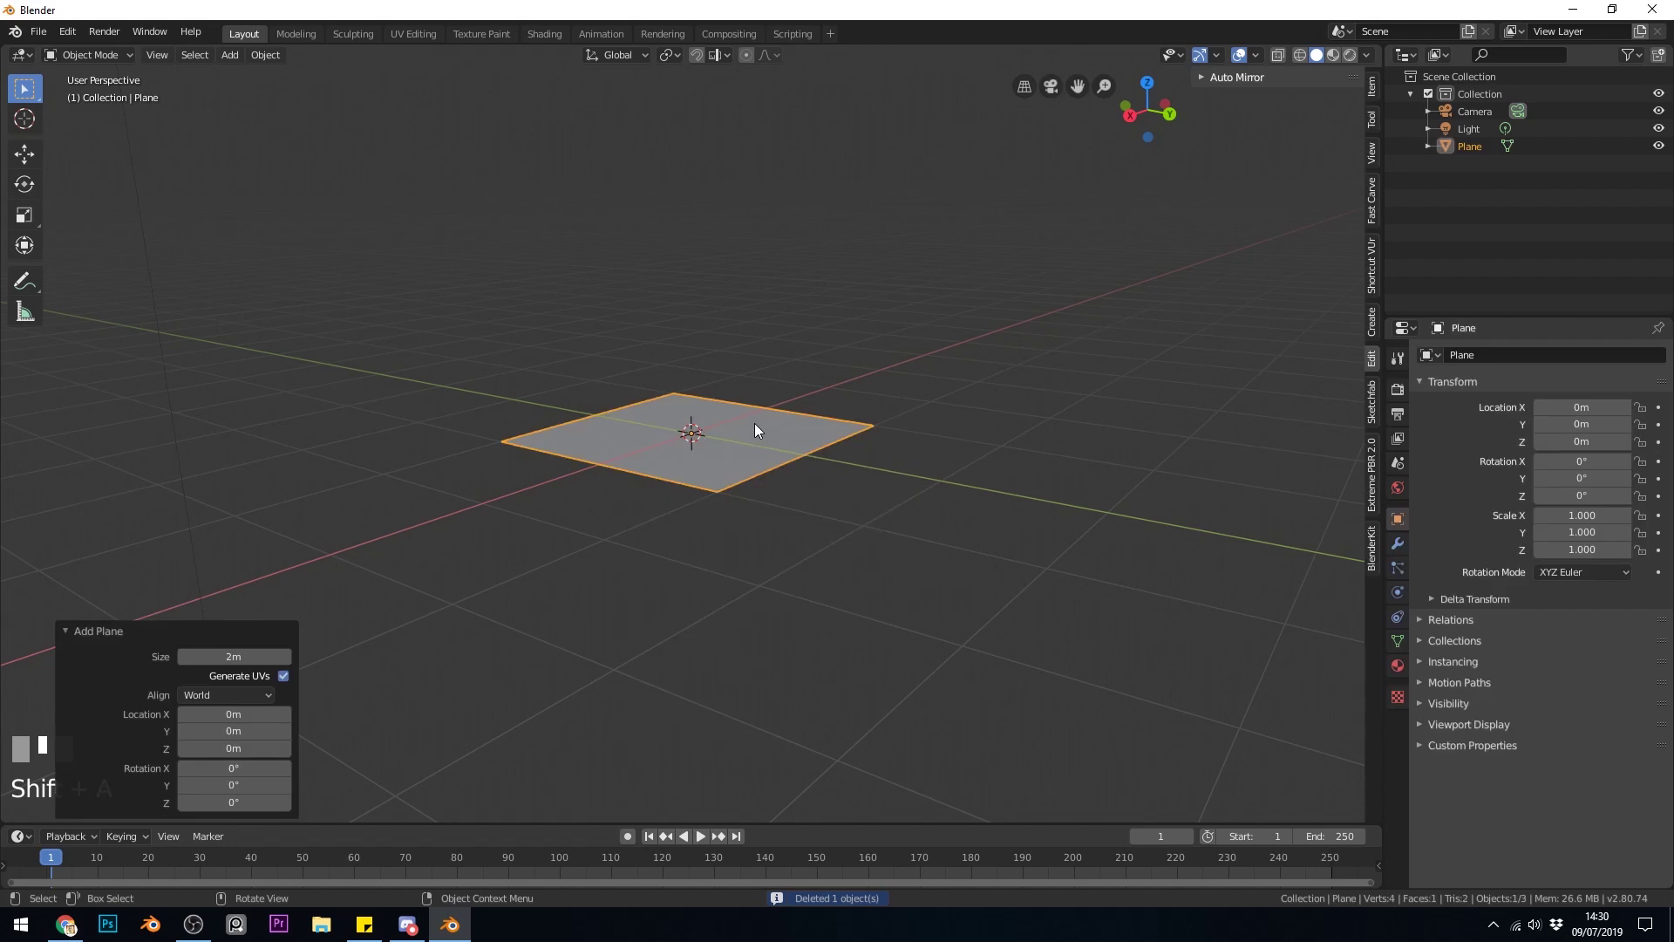
# Step: Subdivide the plane in Edit Mode with 10 cuts
pyautogui.press('Tab')
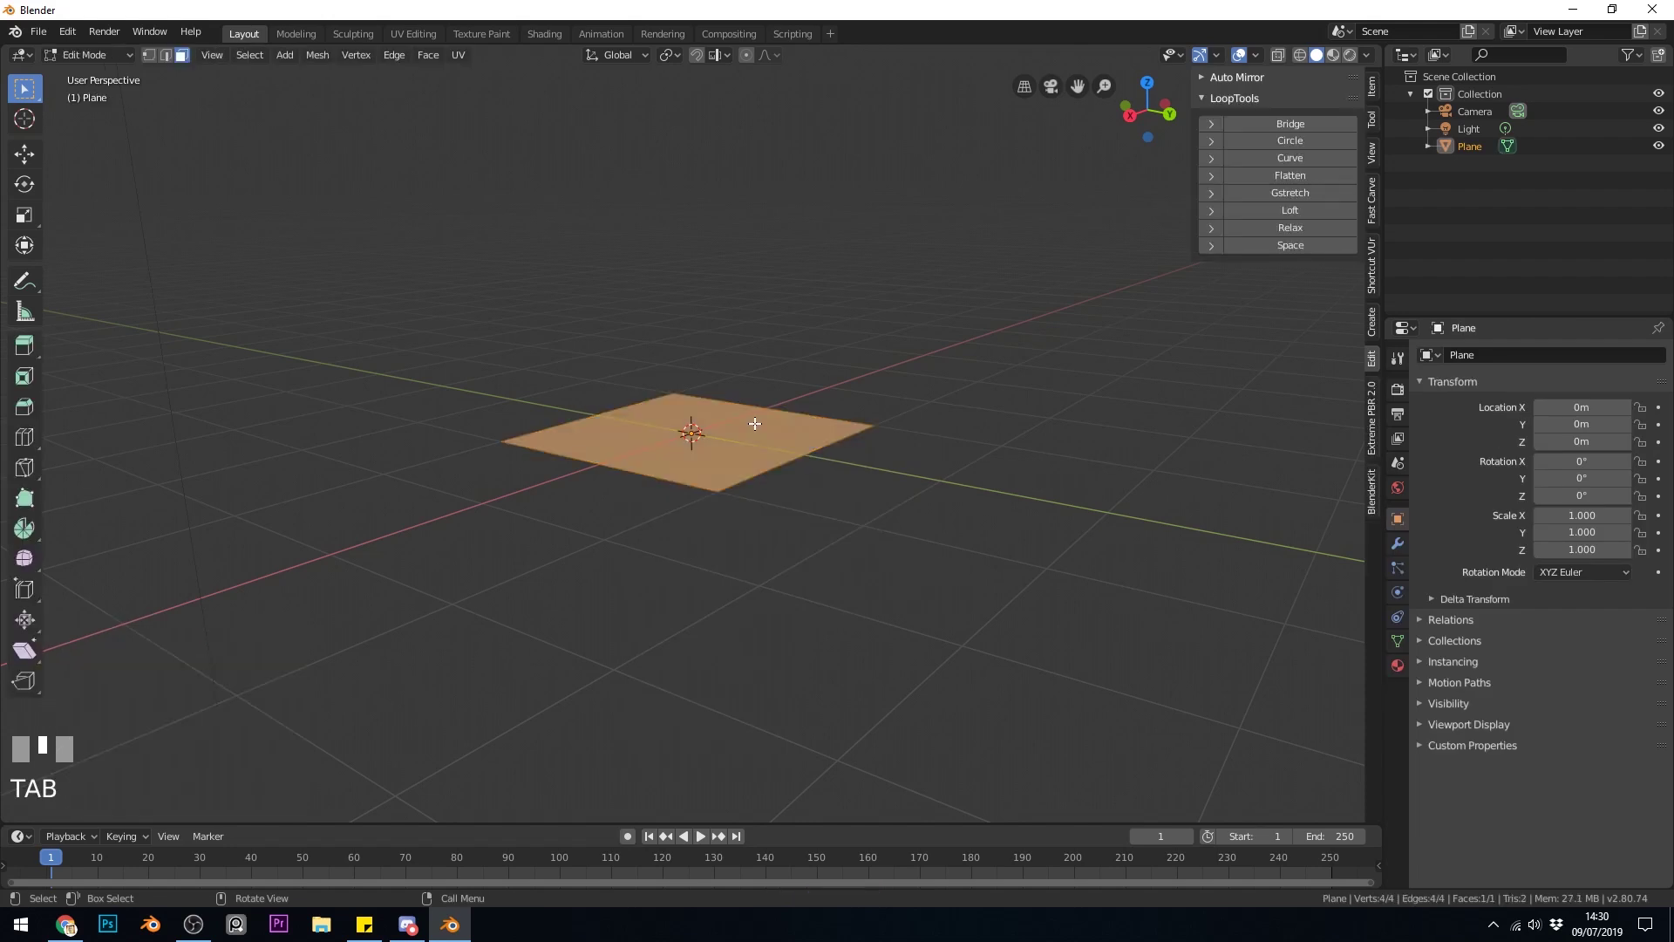
pyautogui.rightClick(755, 422)
pyautogui.click(755, 424)
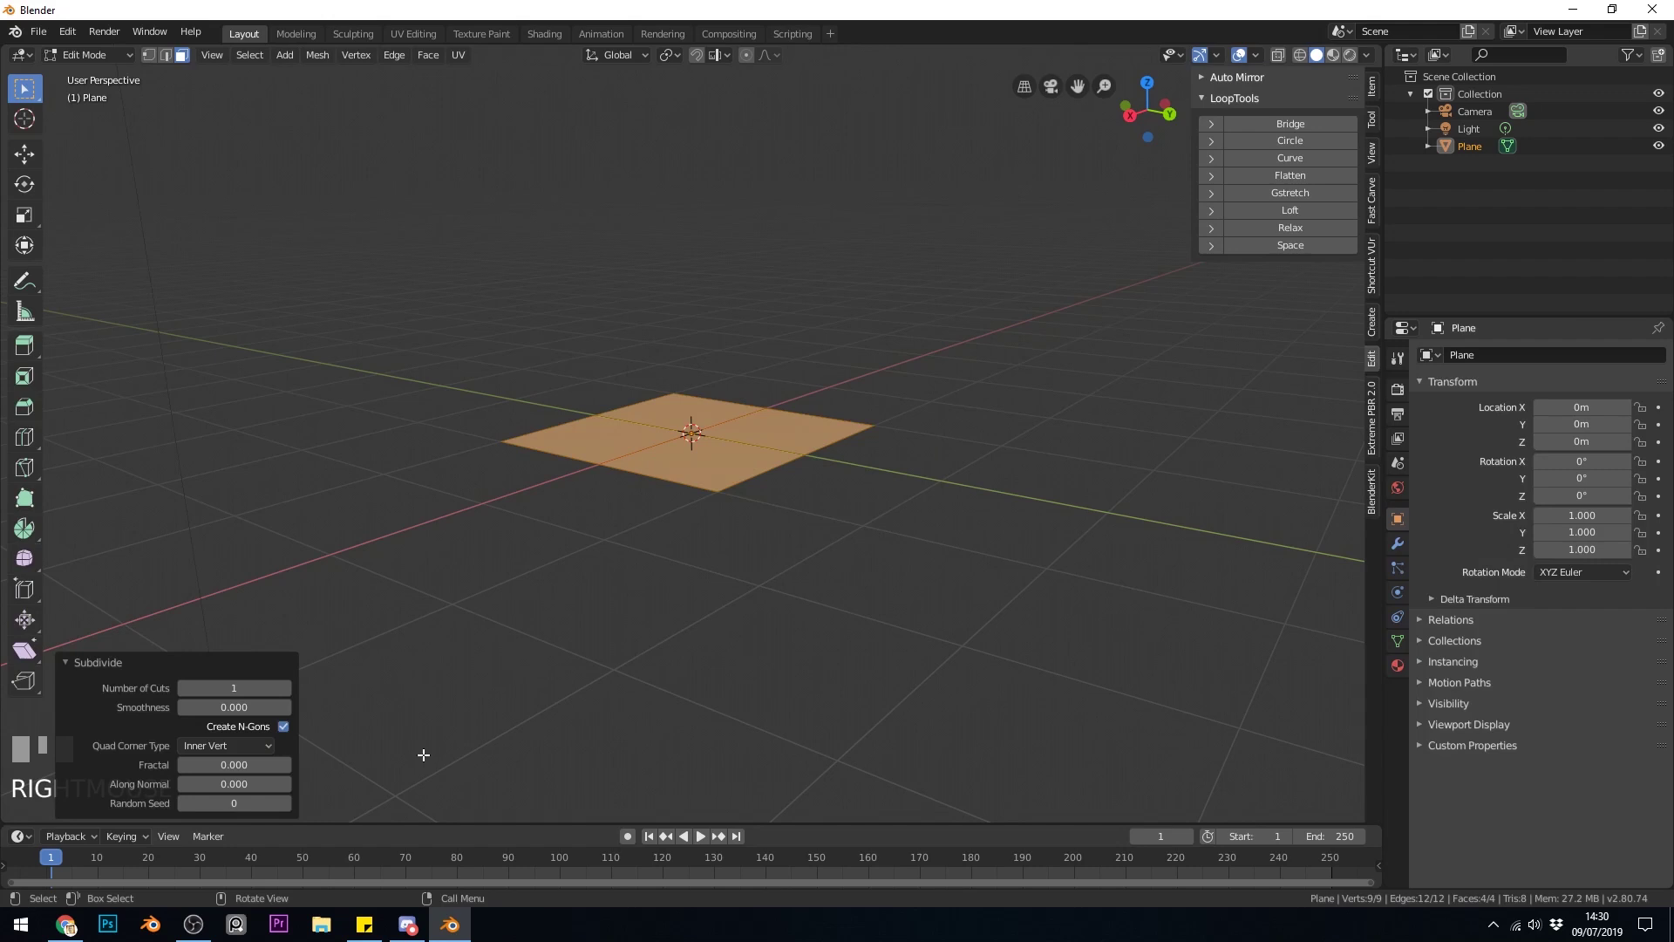
pyautogui.moveTo(236, 687); pyautogui.dragTo(261, 688)
pyautogui.moveTo(643, 426); pyautogui.dragTo(701, 466, button='middle')
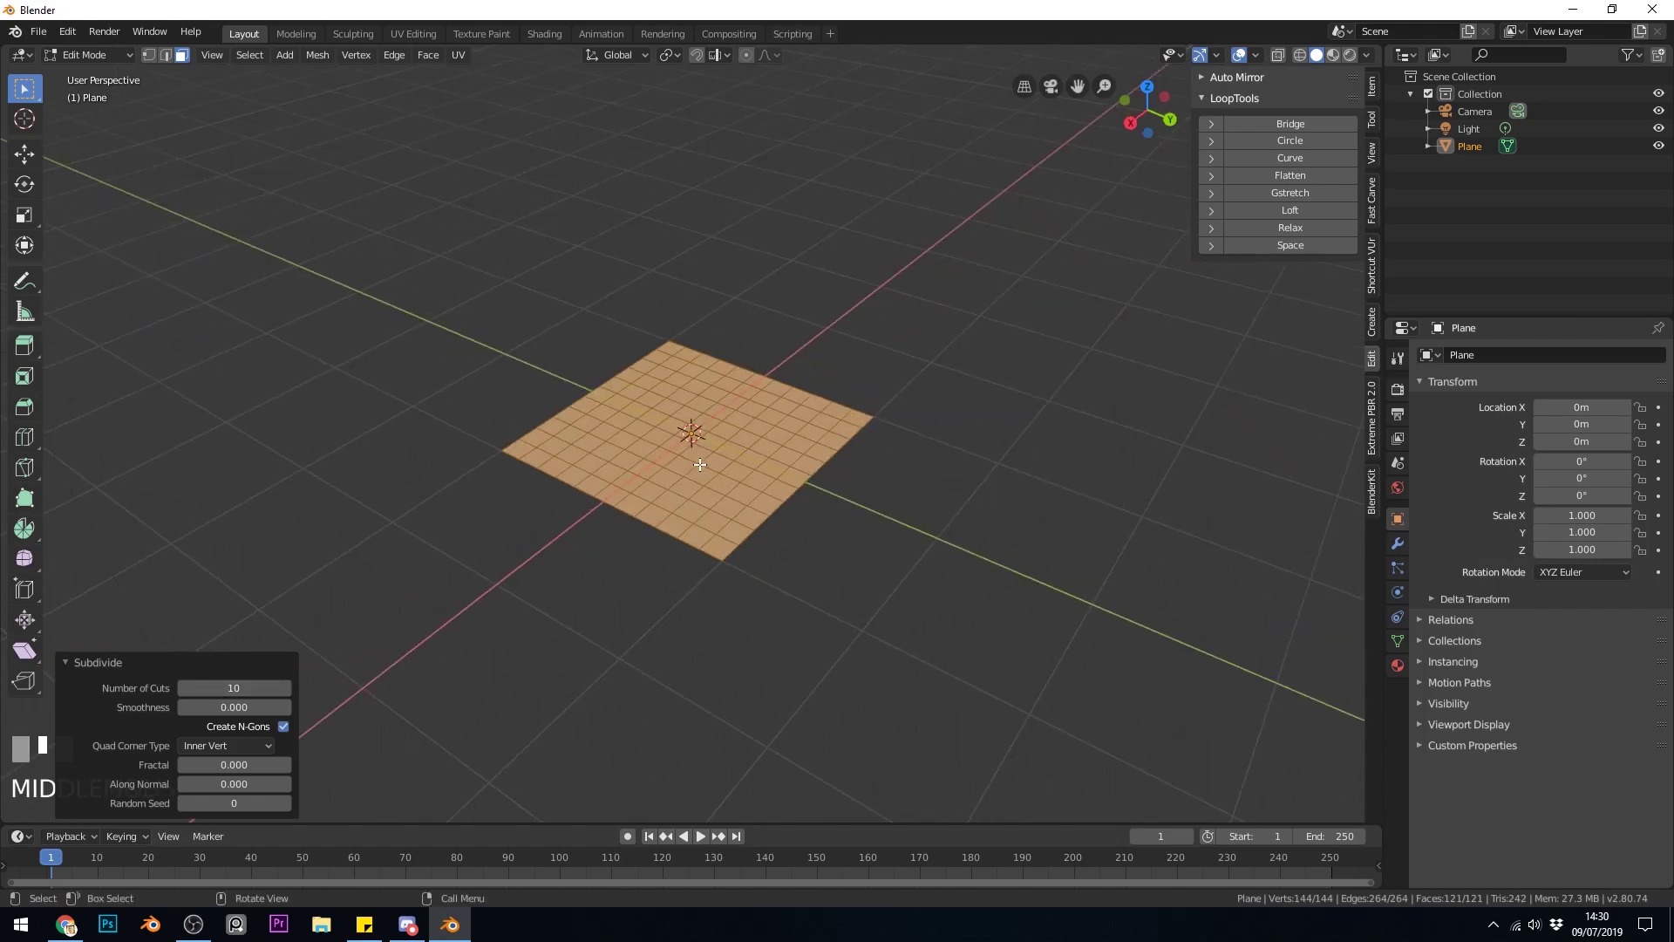
pyautogui.scroll(3, 840, 523)
# Step: In vertex mode, loop-select the plane's right boundary edge
pyautogui.press('1')
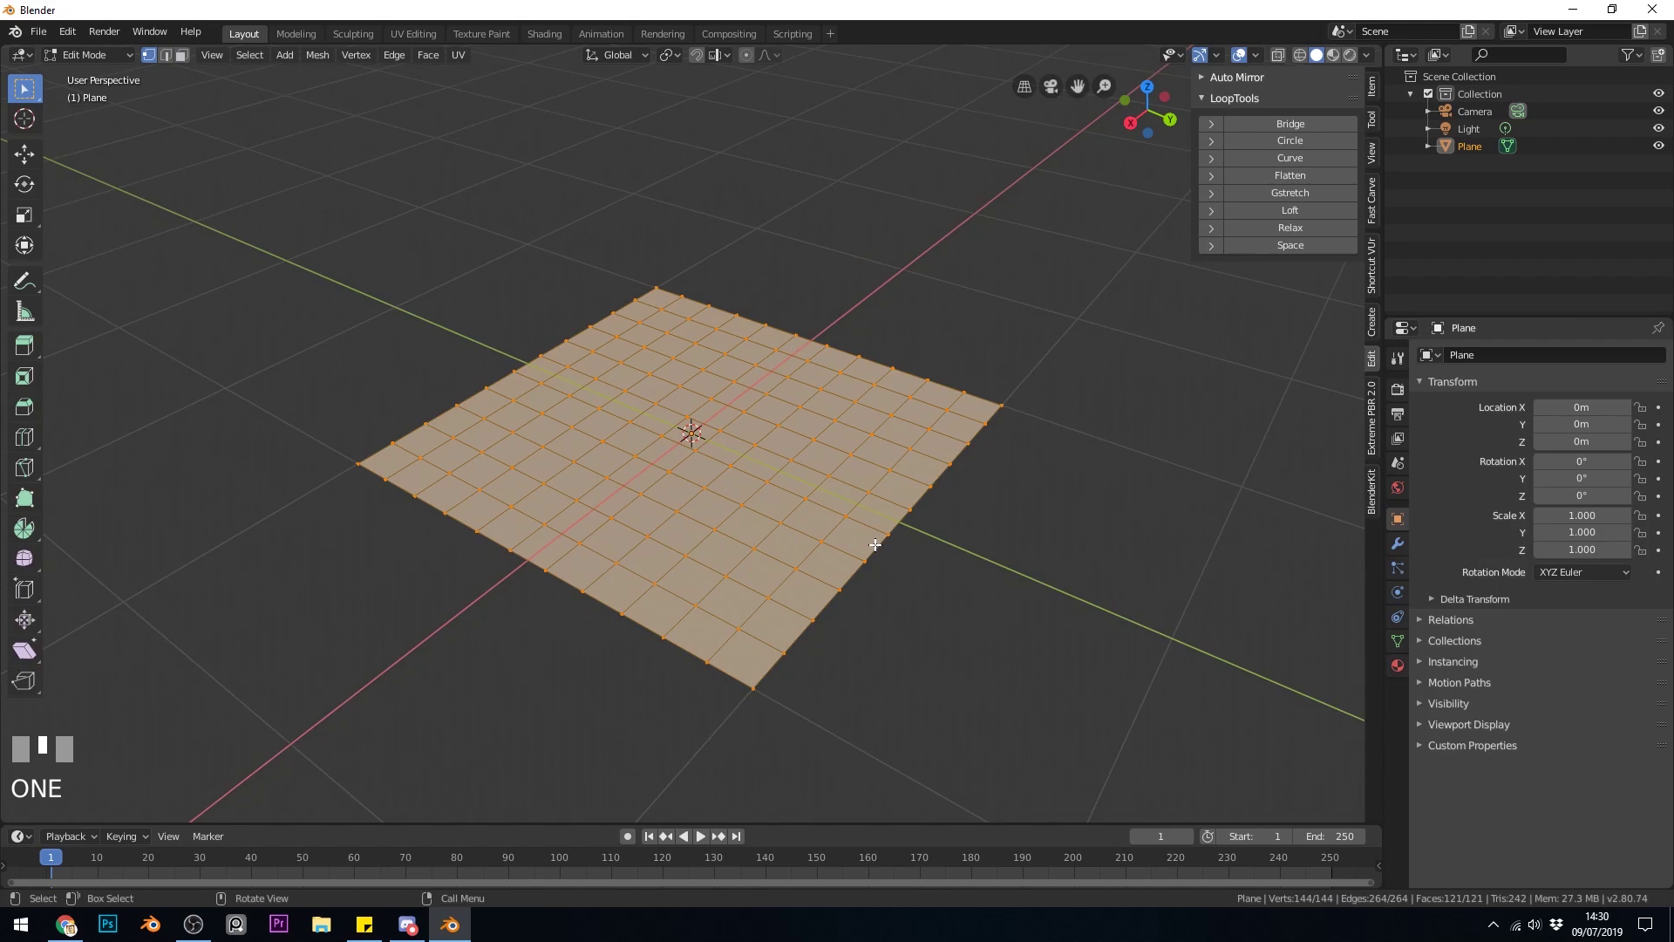
pyautogui.moveTo(875, 544); pyautogui.dragTo(868, 539, button='middle')
pyautogui.press('alt')
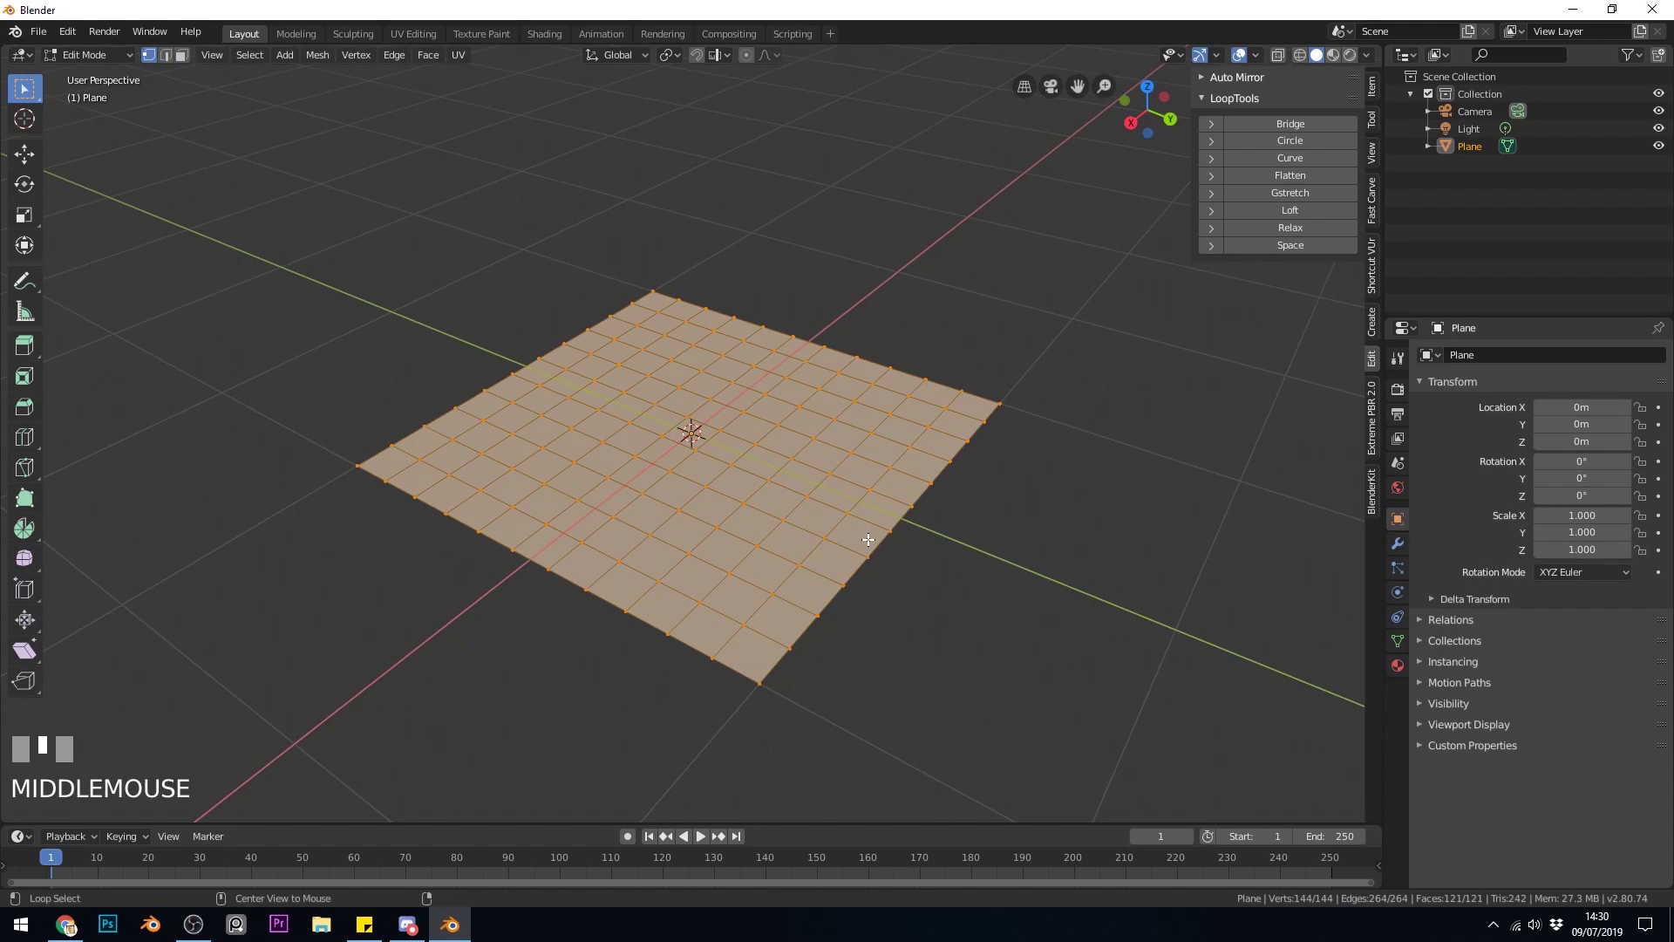
pyautogui.keyDown('alt'); pyautogui.click(879, 537); pyautogui.keyUp('alt')
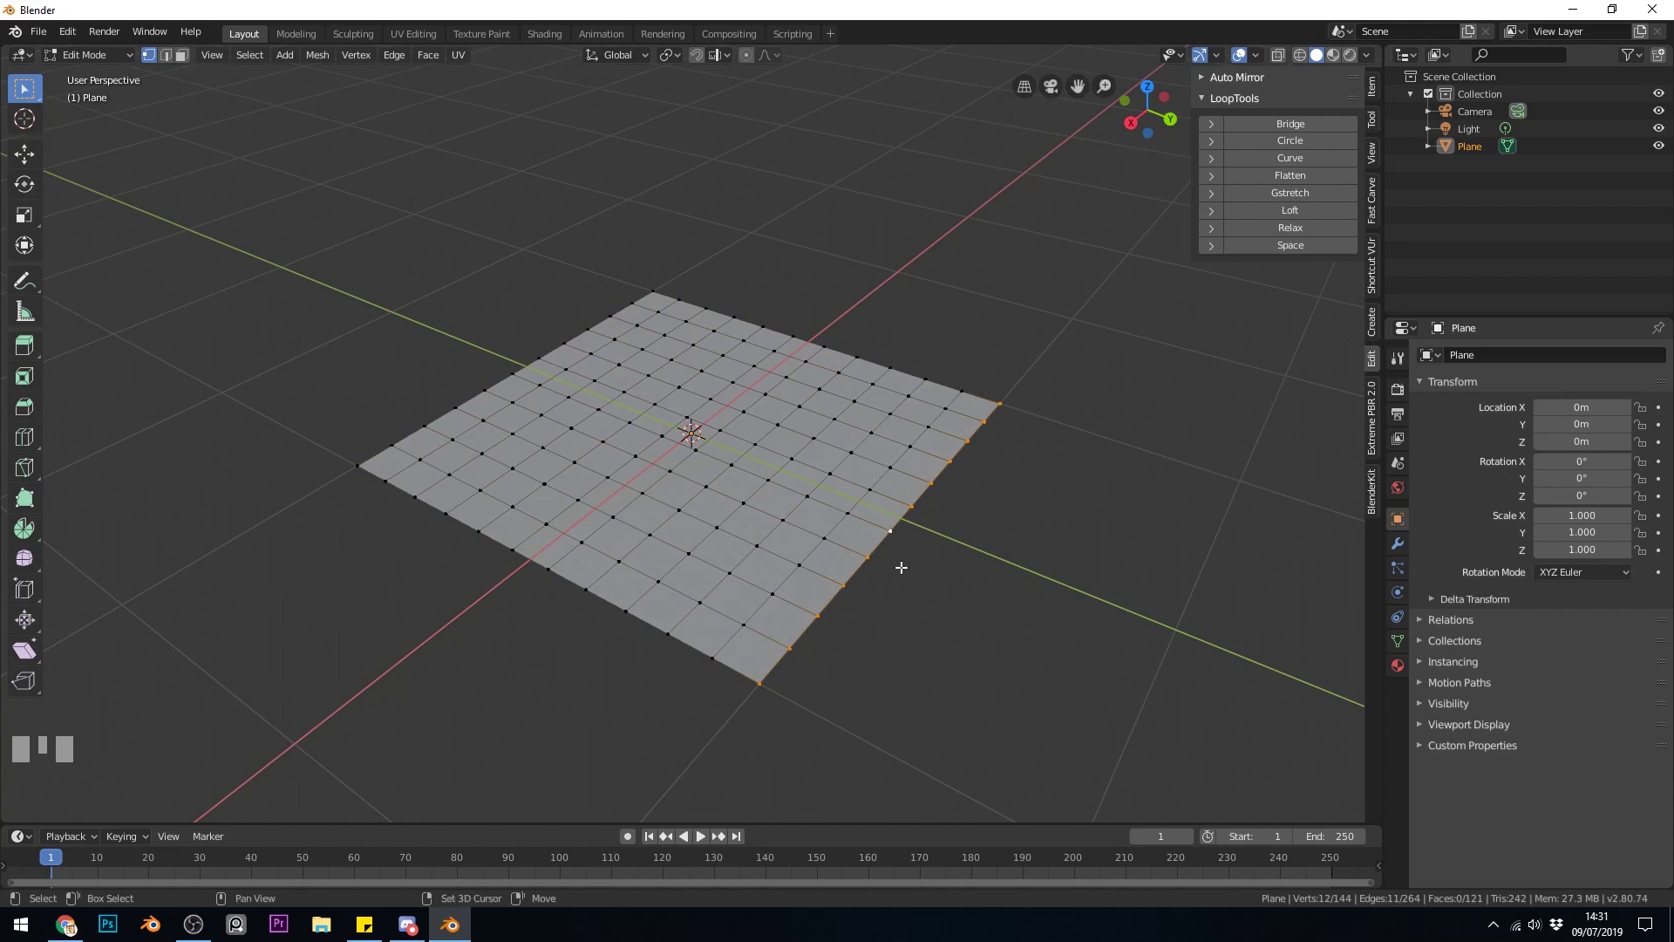
# Step: Duplicate the edge loop, move it away, and LoopTools-bridge it to the plane's edge
pyautogui.hotkey('shift', 'd')
pyautogui.click(1109, 601)
pyautogui.moveTo(1112, 604); pyautogui.dragTo(1060, 513, button='middle')
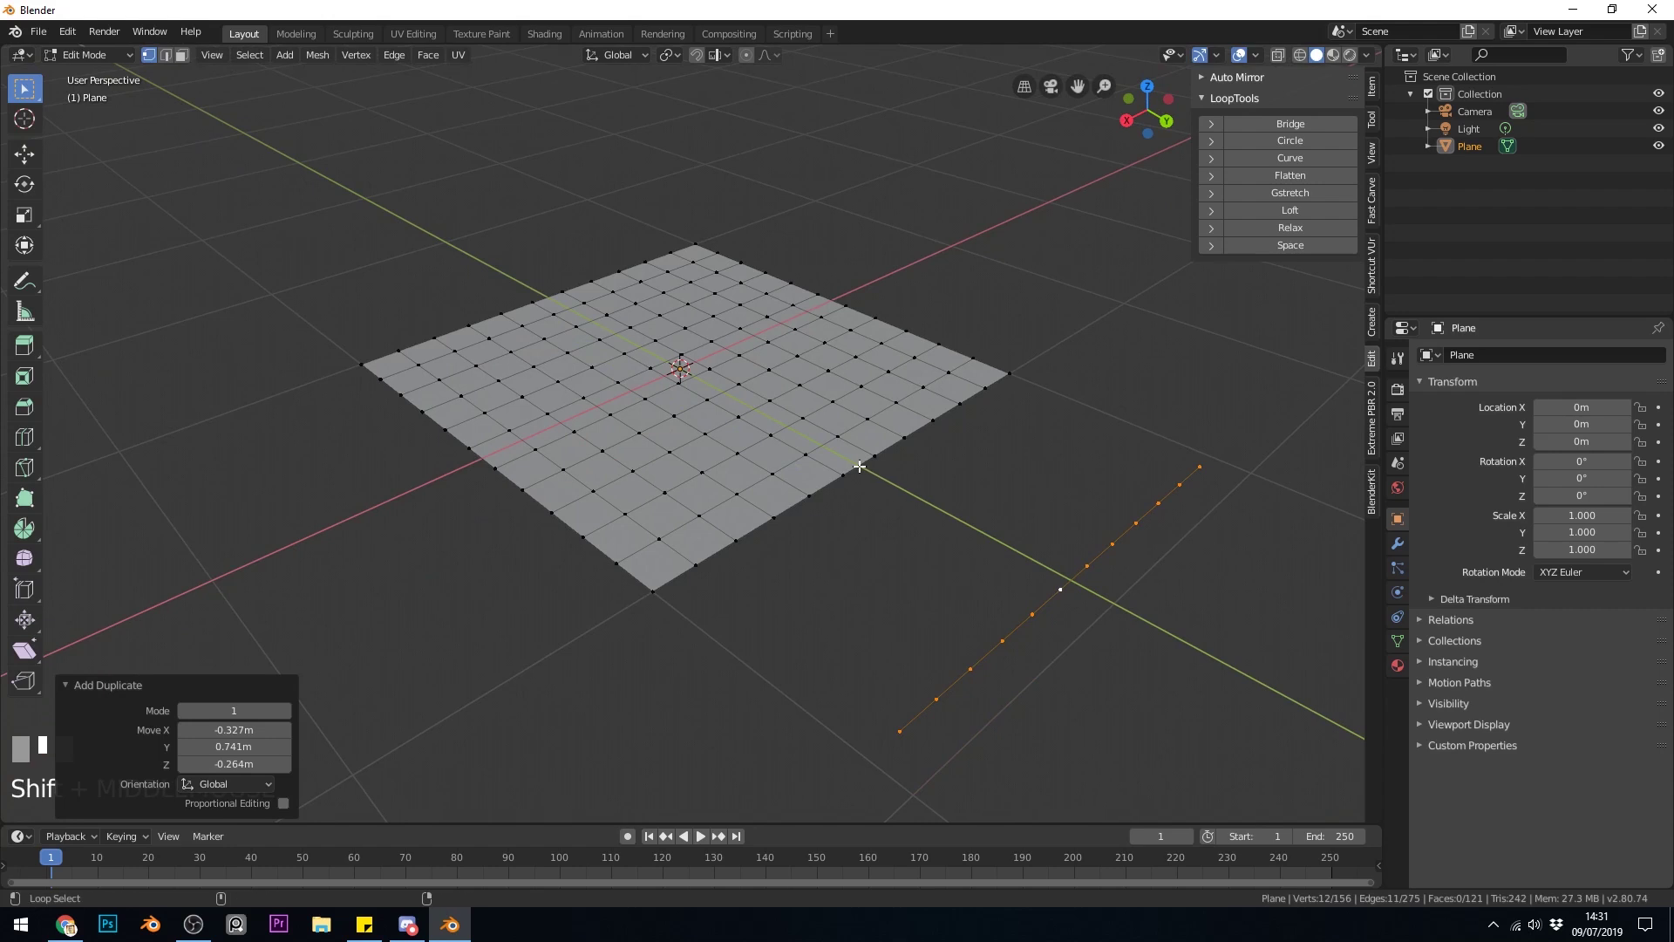
pyautogui.keyDown('alt'); pyautogui.keyDown('shift'); pyautogui.click(860, 466); pyautogui.keyUp('shift'); pyautogui.keyUp('alt')
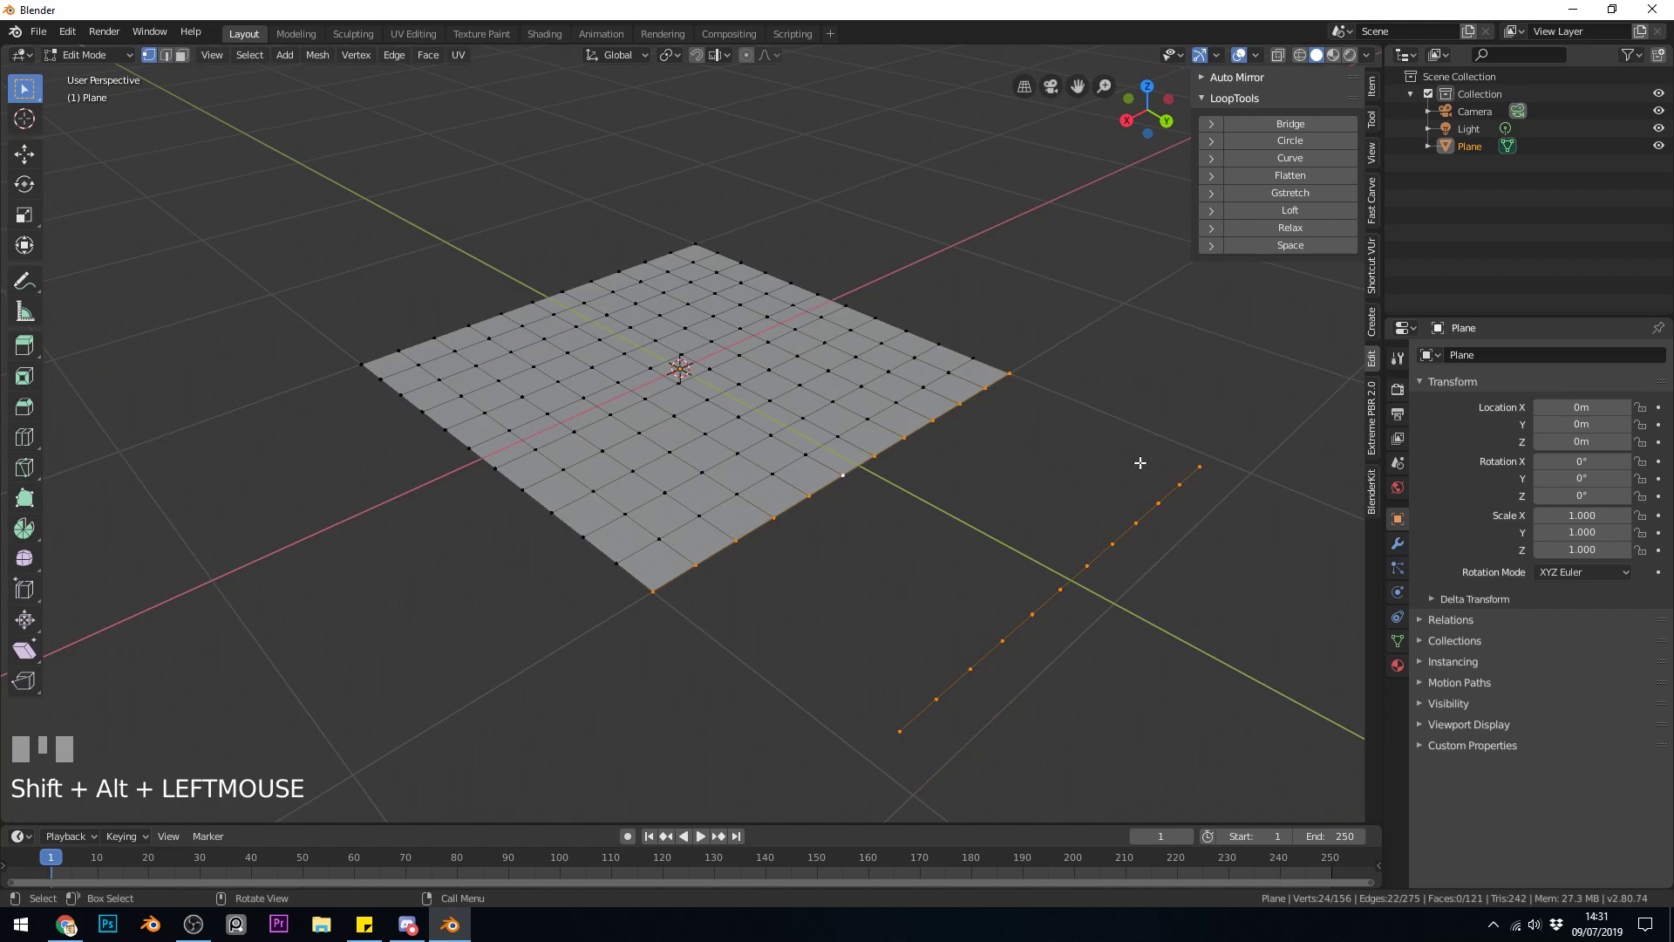
pyautogui.click(1279, 124)
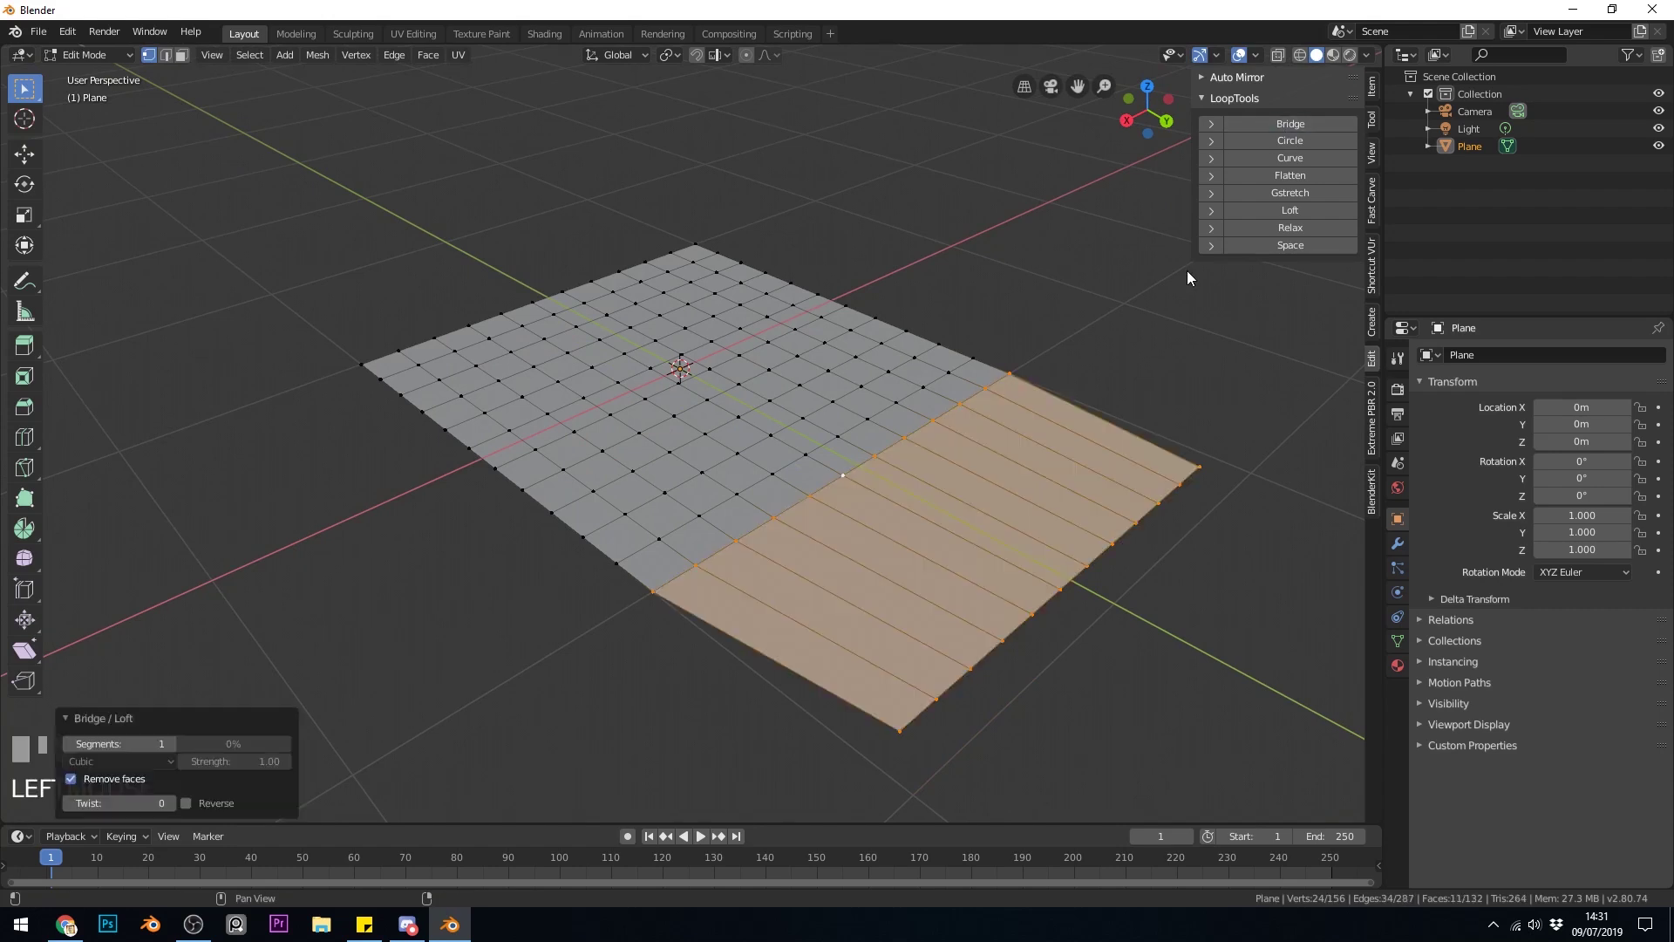
pyautogui.moveTo(1185, 270); pyautogui.dragTo(1067, 483, button='middle')
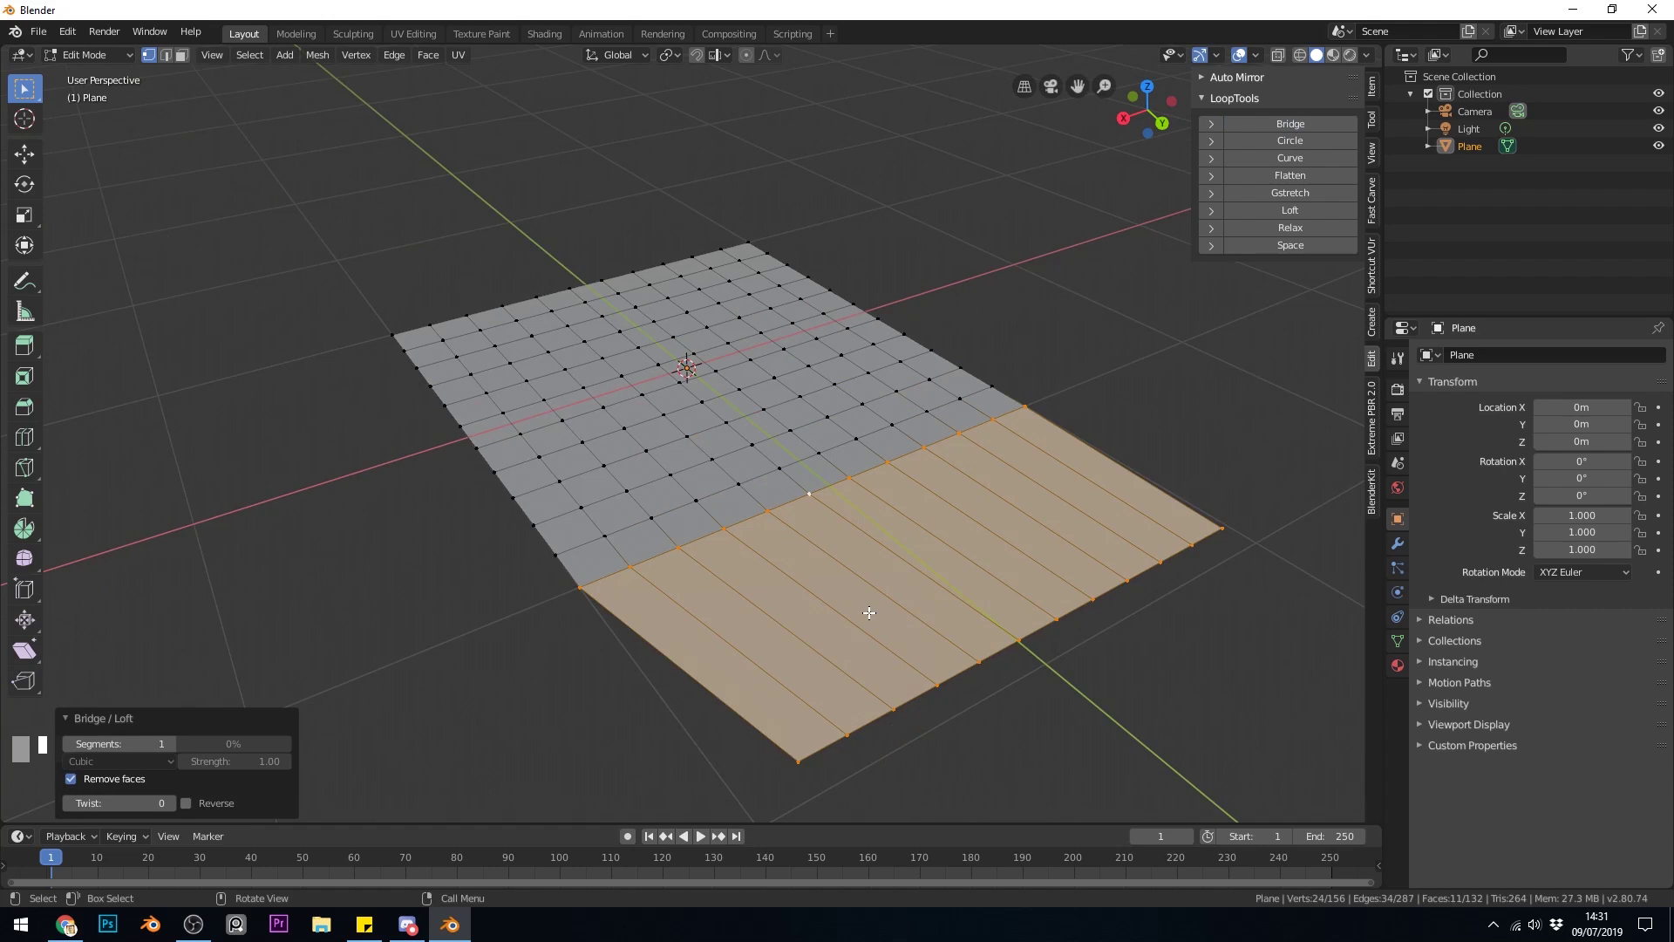
# Step: Set the bridge to 4 segments, keeping the twist at 0
pyautogui.click(169, 744)
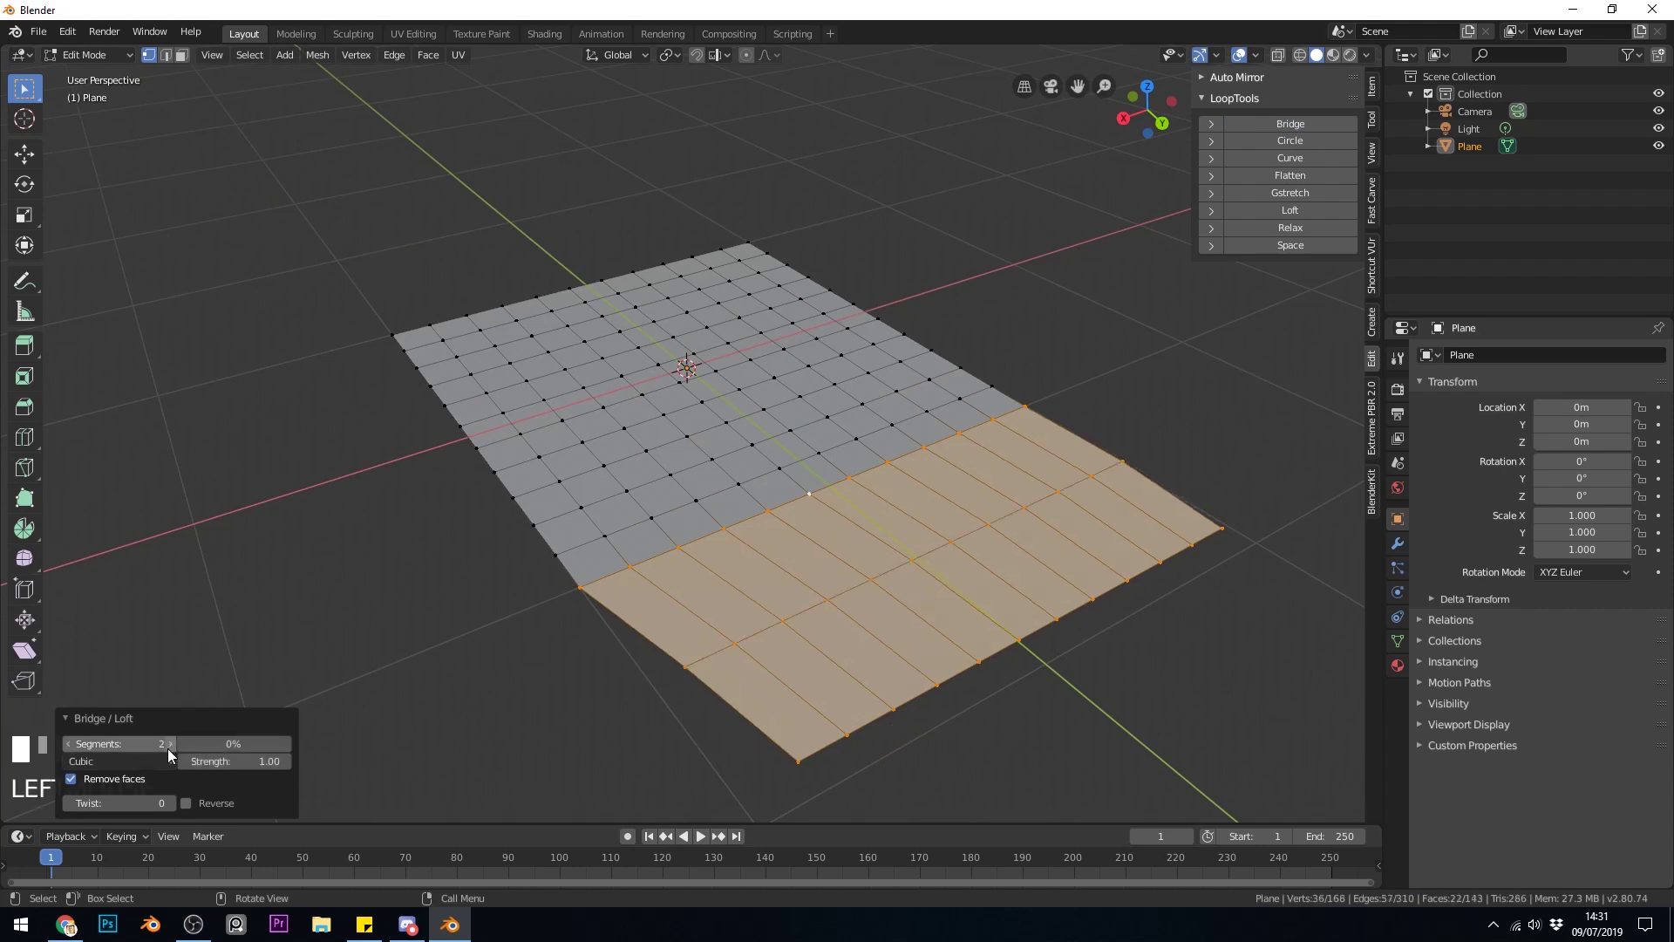
pyautogui.click(169, 743)
pyautogui.click(169, 744)
pyautogui.moveTo(689, 688); pyautogui.dragTo(735, 643, button='middle')
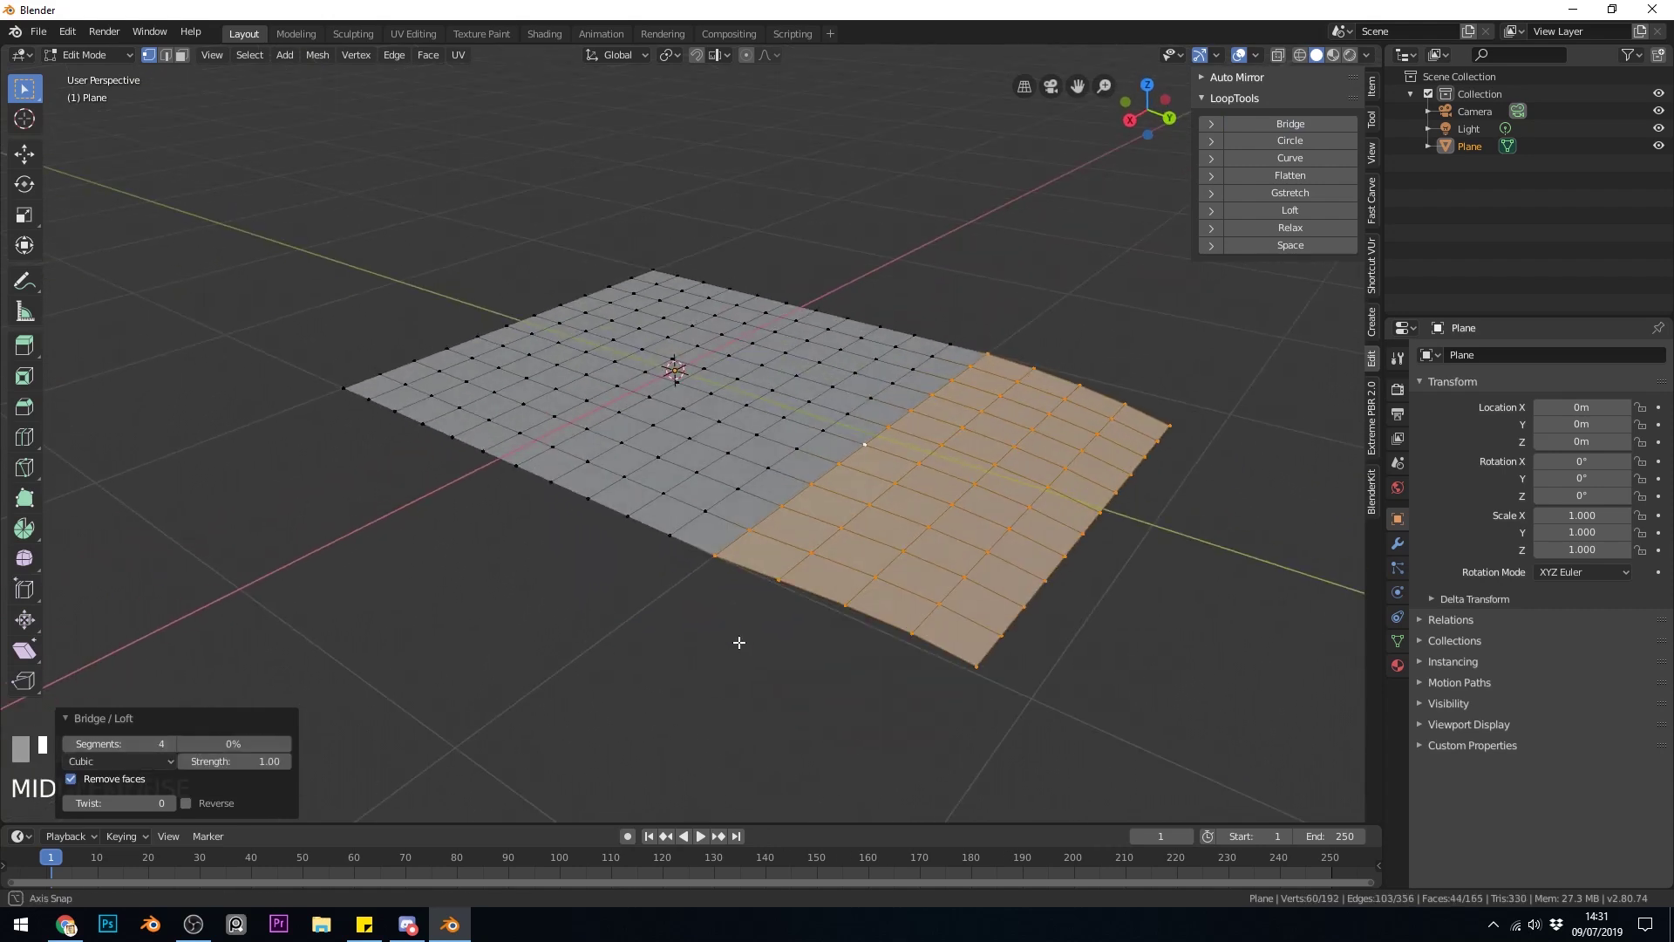
pyautogui.click(168, 801)
pyautogui.press('BackSpace')
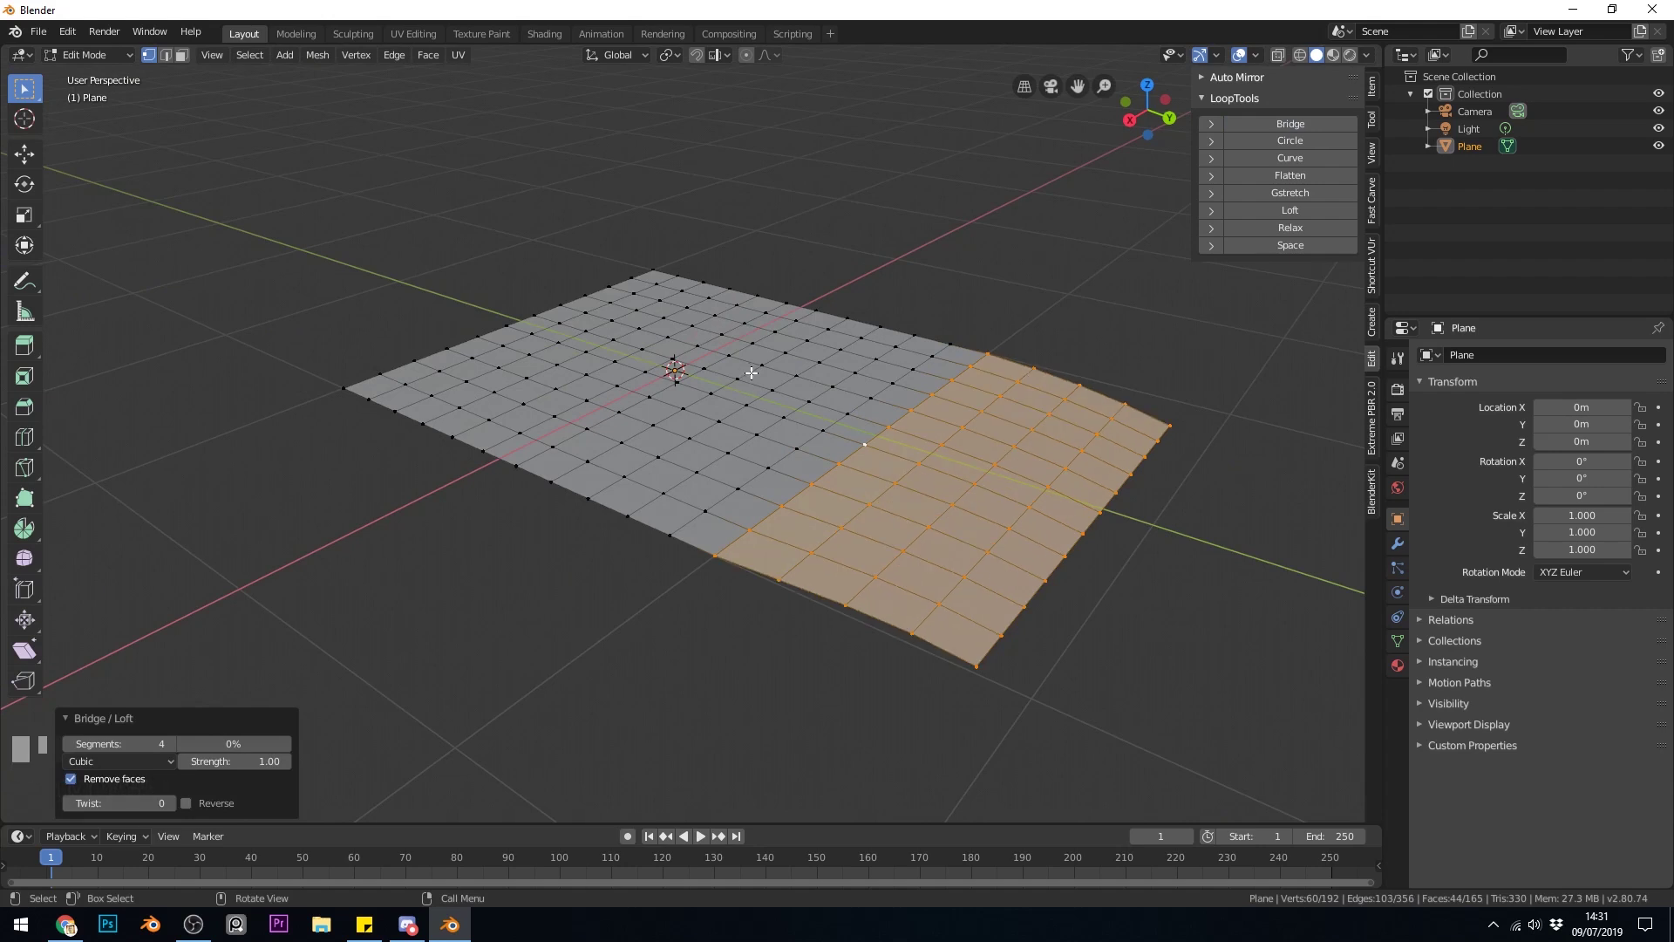
# Step: Delete the plane and add a circle mesh
pyautogui.press('Tab')
pyautogui.press('Delete')
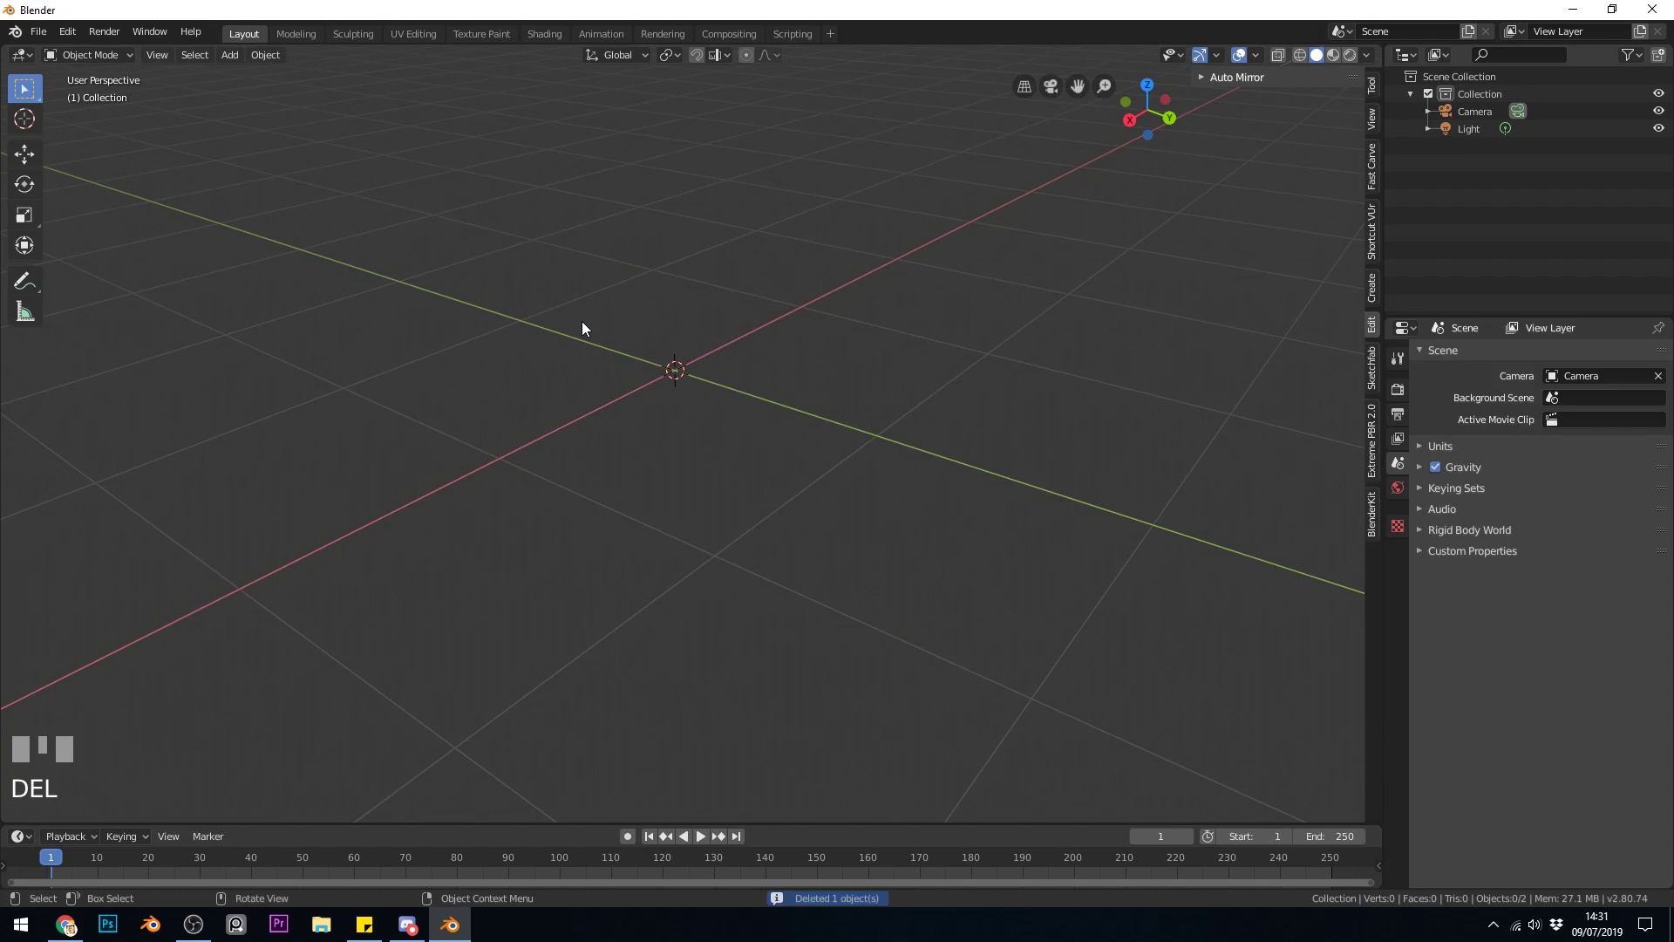
pyautogui.hotkey('shift', 'a')
pyautogui.moveTo(582, 320)
pyautogui.click(671, 355)
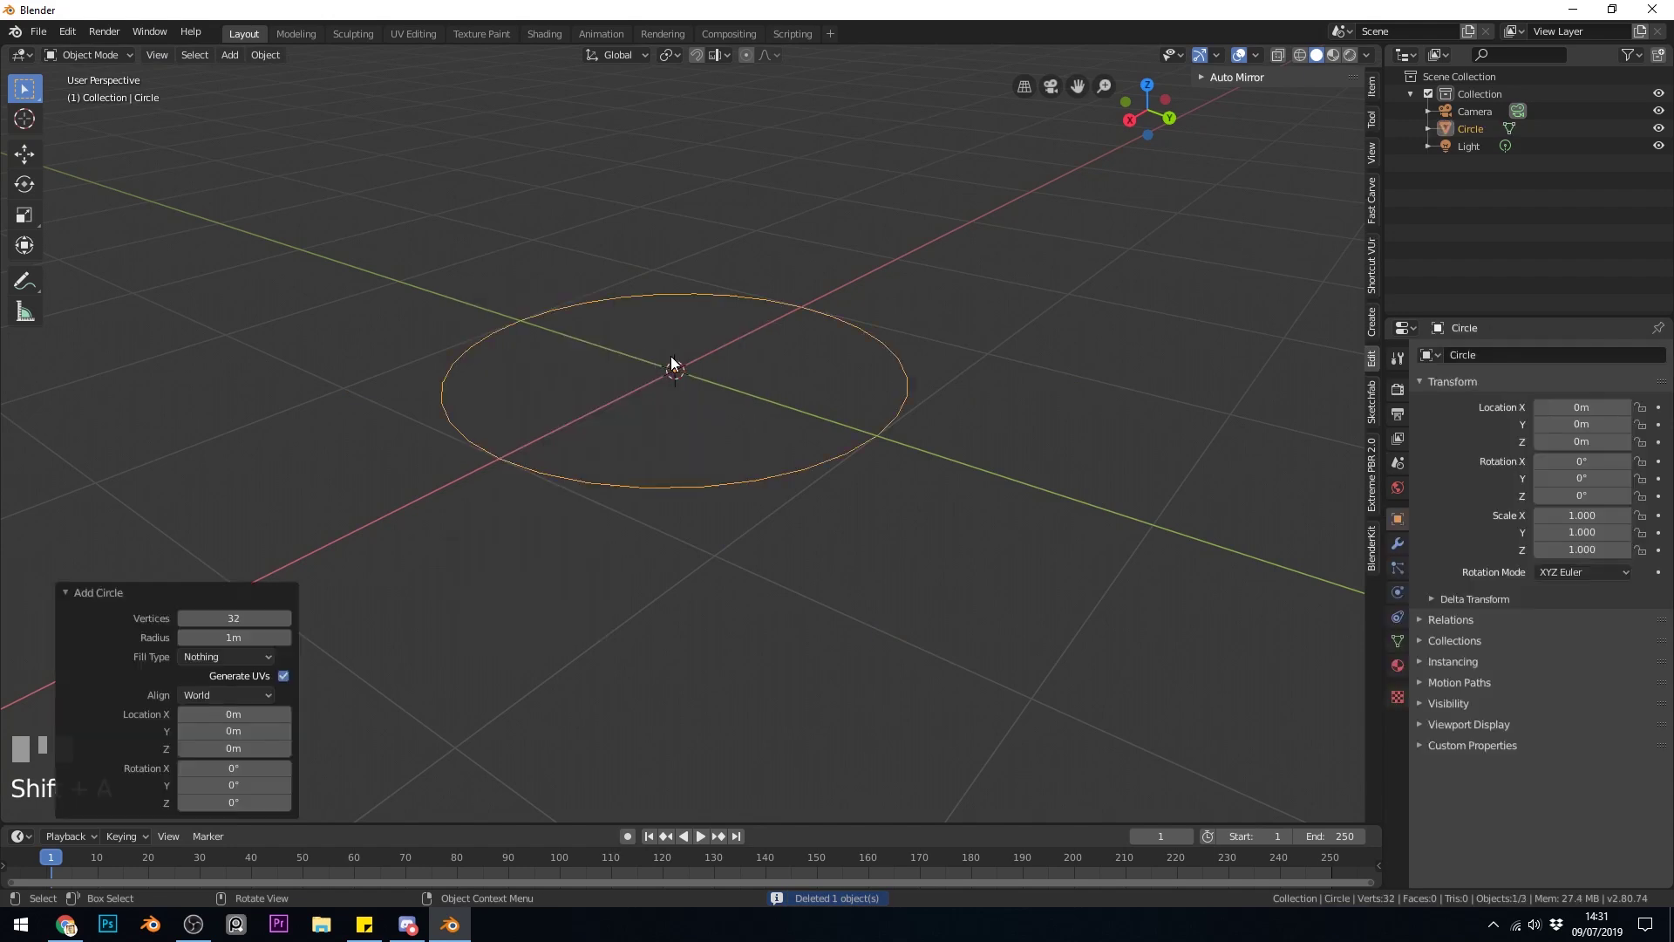
# Step: Duplicate the circle upward and bridge both circles into a cylinder with LoopTools
pyautogui.press('Tab')
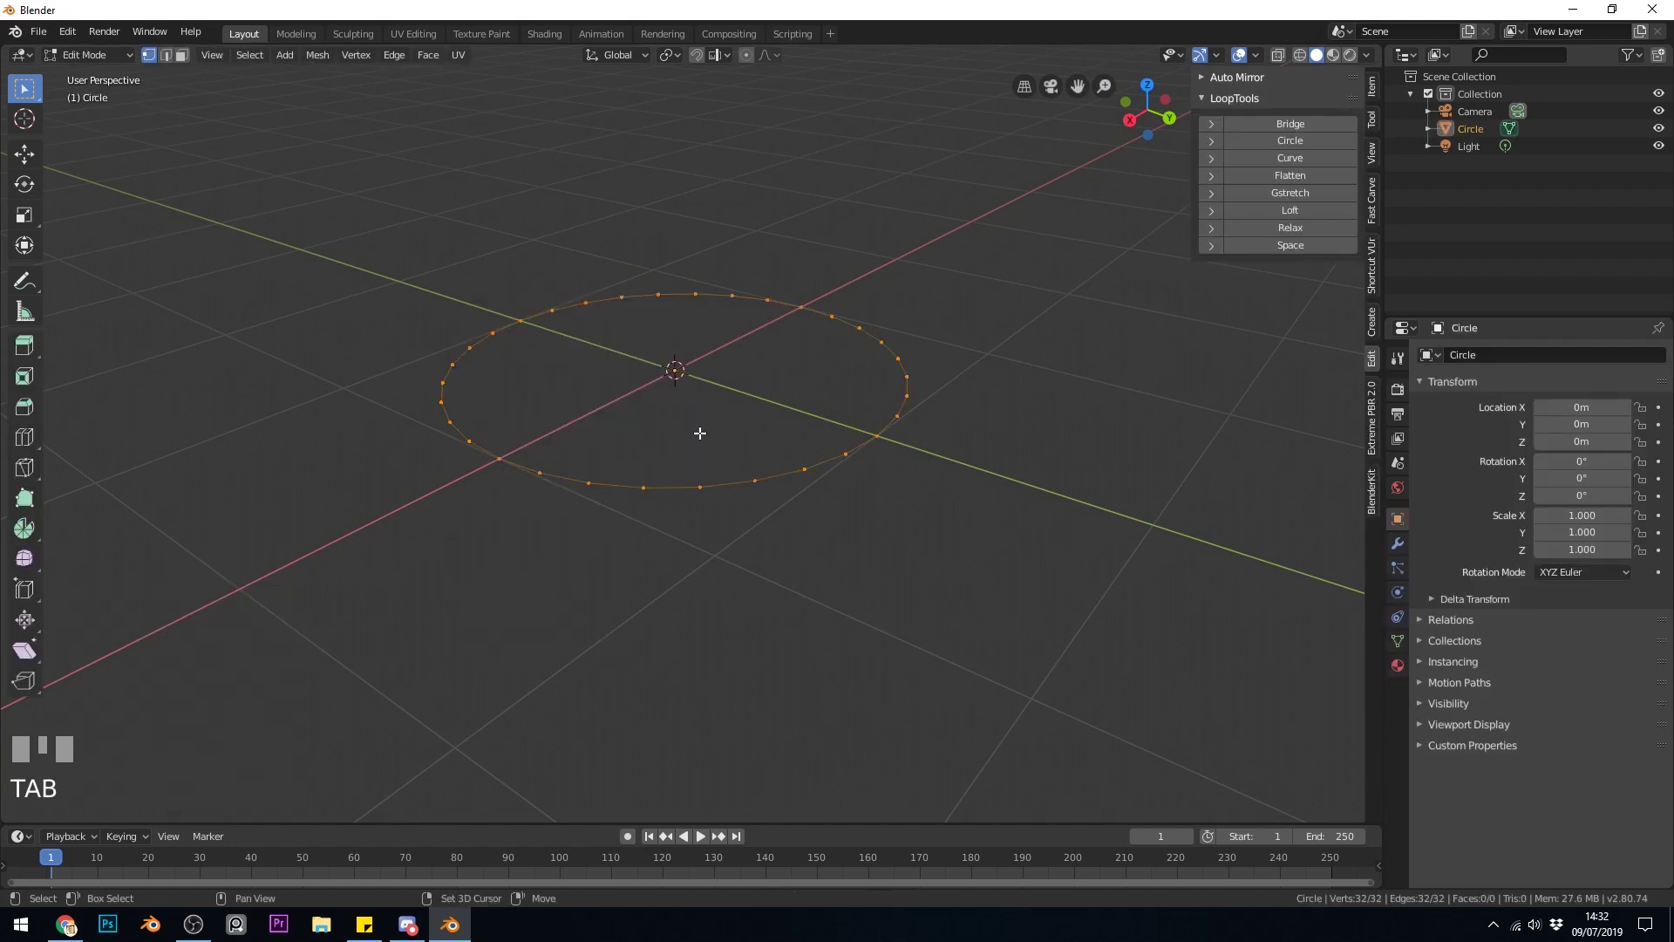
pyautogui.hotkey('shift', 'd')
pyautogui.click(697, 250)
pyautogui.moveTo(855, 381); pyautogui.dragTo(763, 370, button='middle')
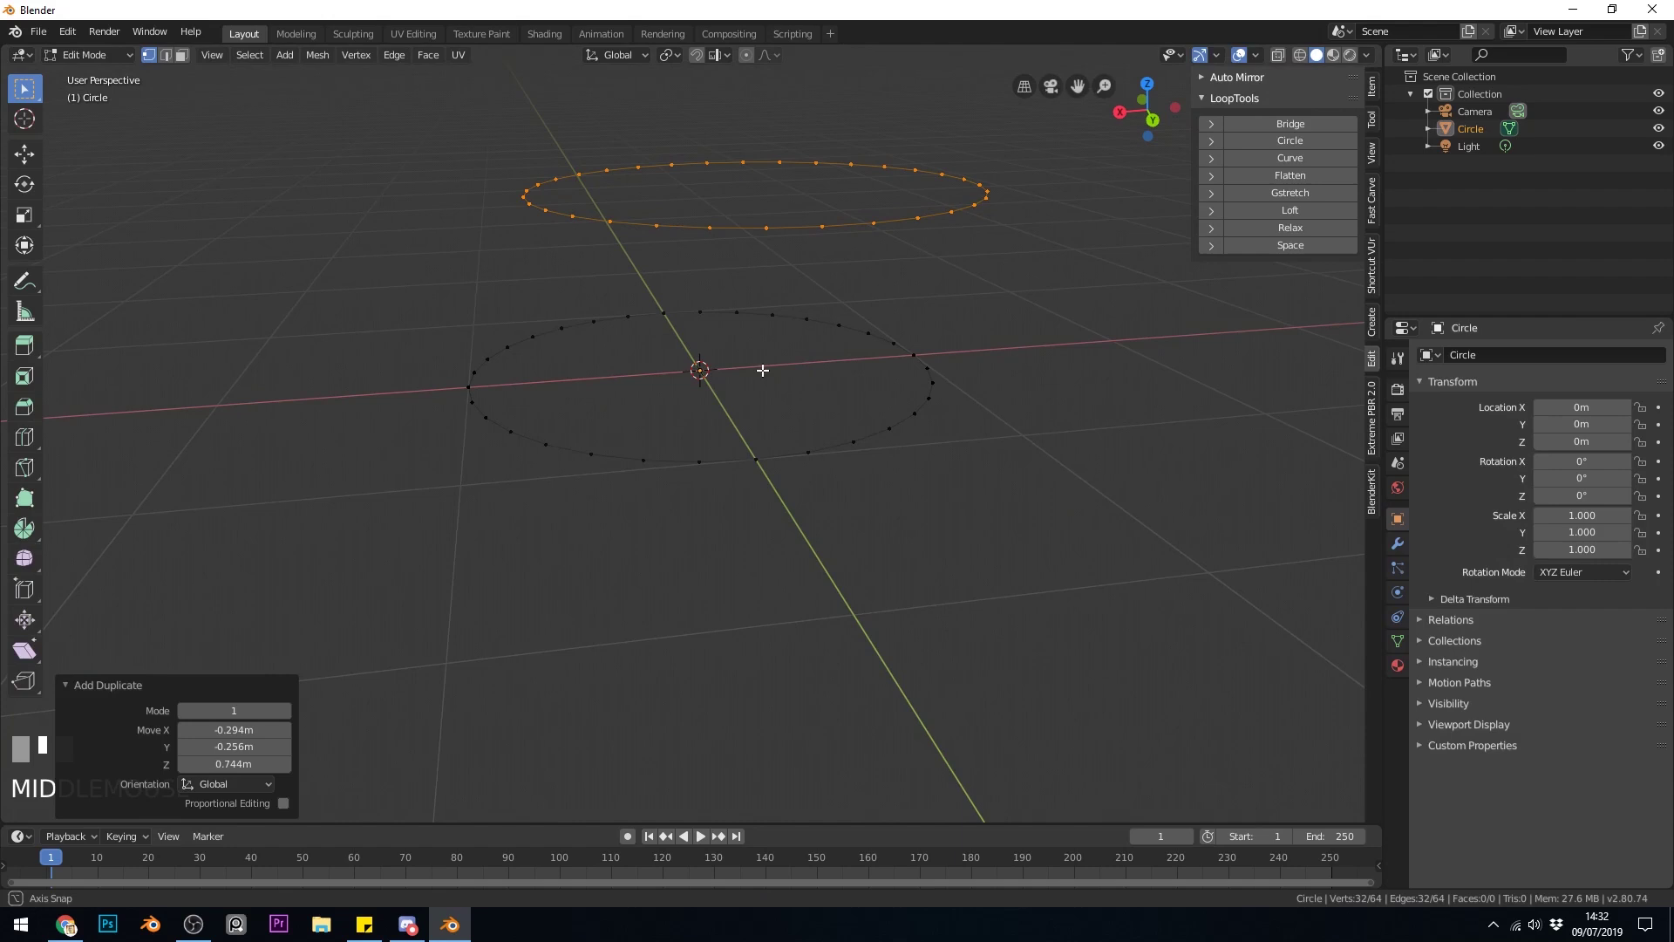
pyautogui.keyDown('alt'); pyautogui.keyDown('shift'); pyautogui.click(929, 388); pyautogui.keyUp('shift'); pyautogui.keyUp('alt')
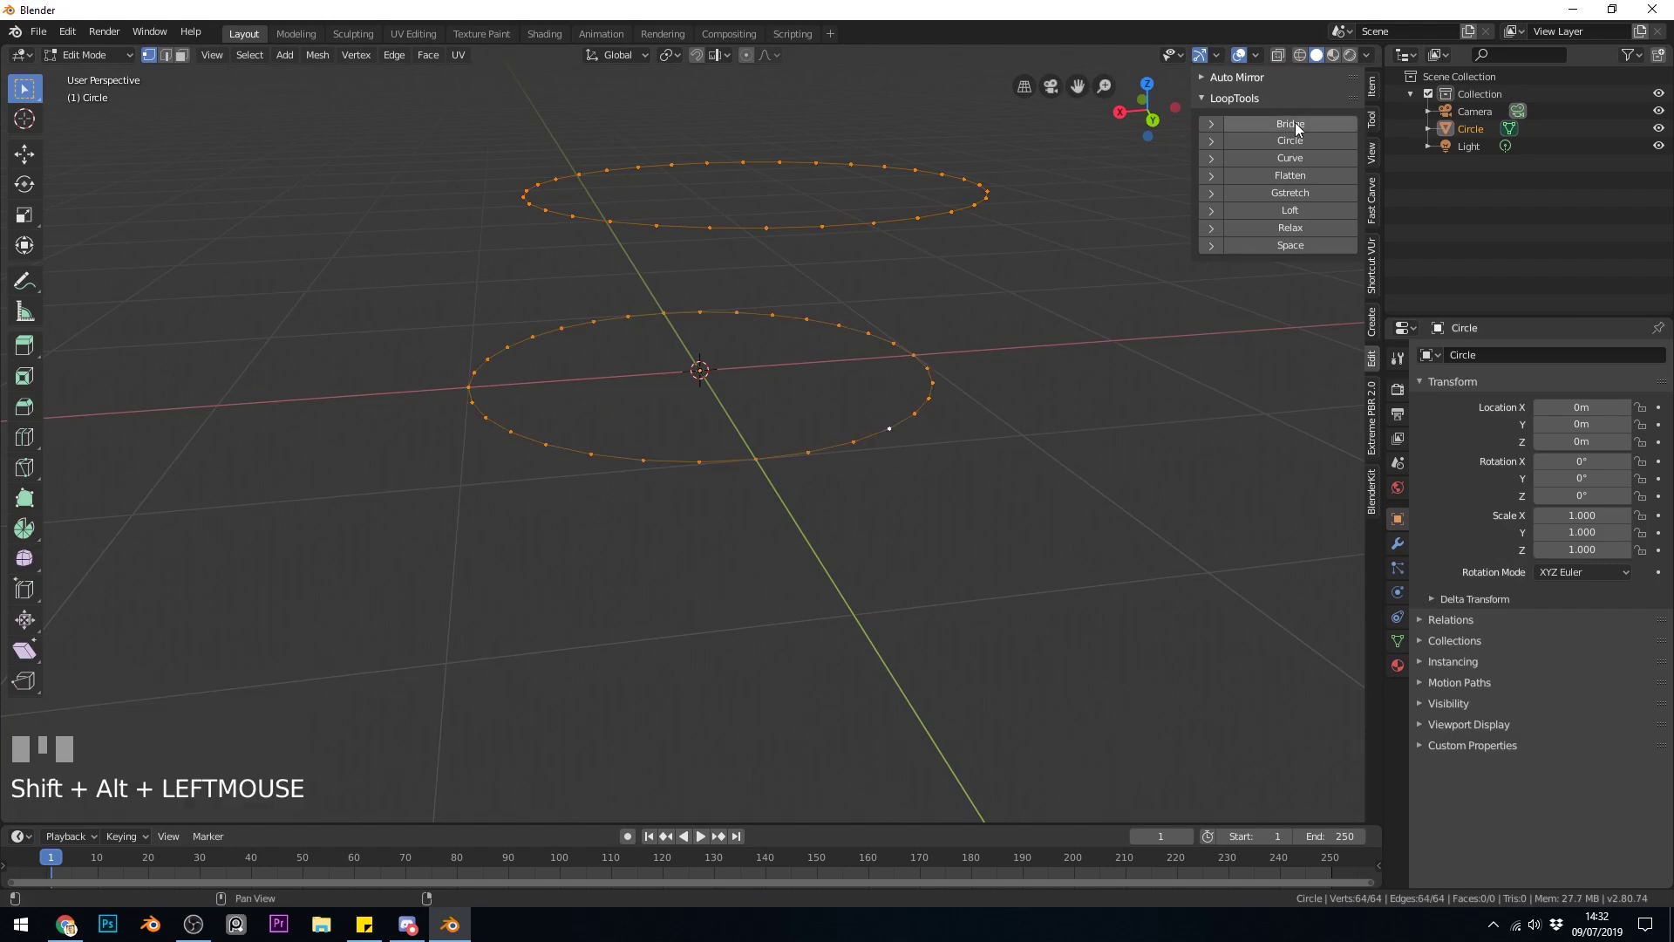
pyautogui.click(1294, 123)
pyautogui.moveTo(488, 558); pyautogui.dragTo(231, 811, button='middle')
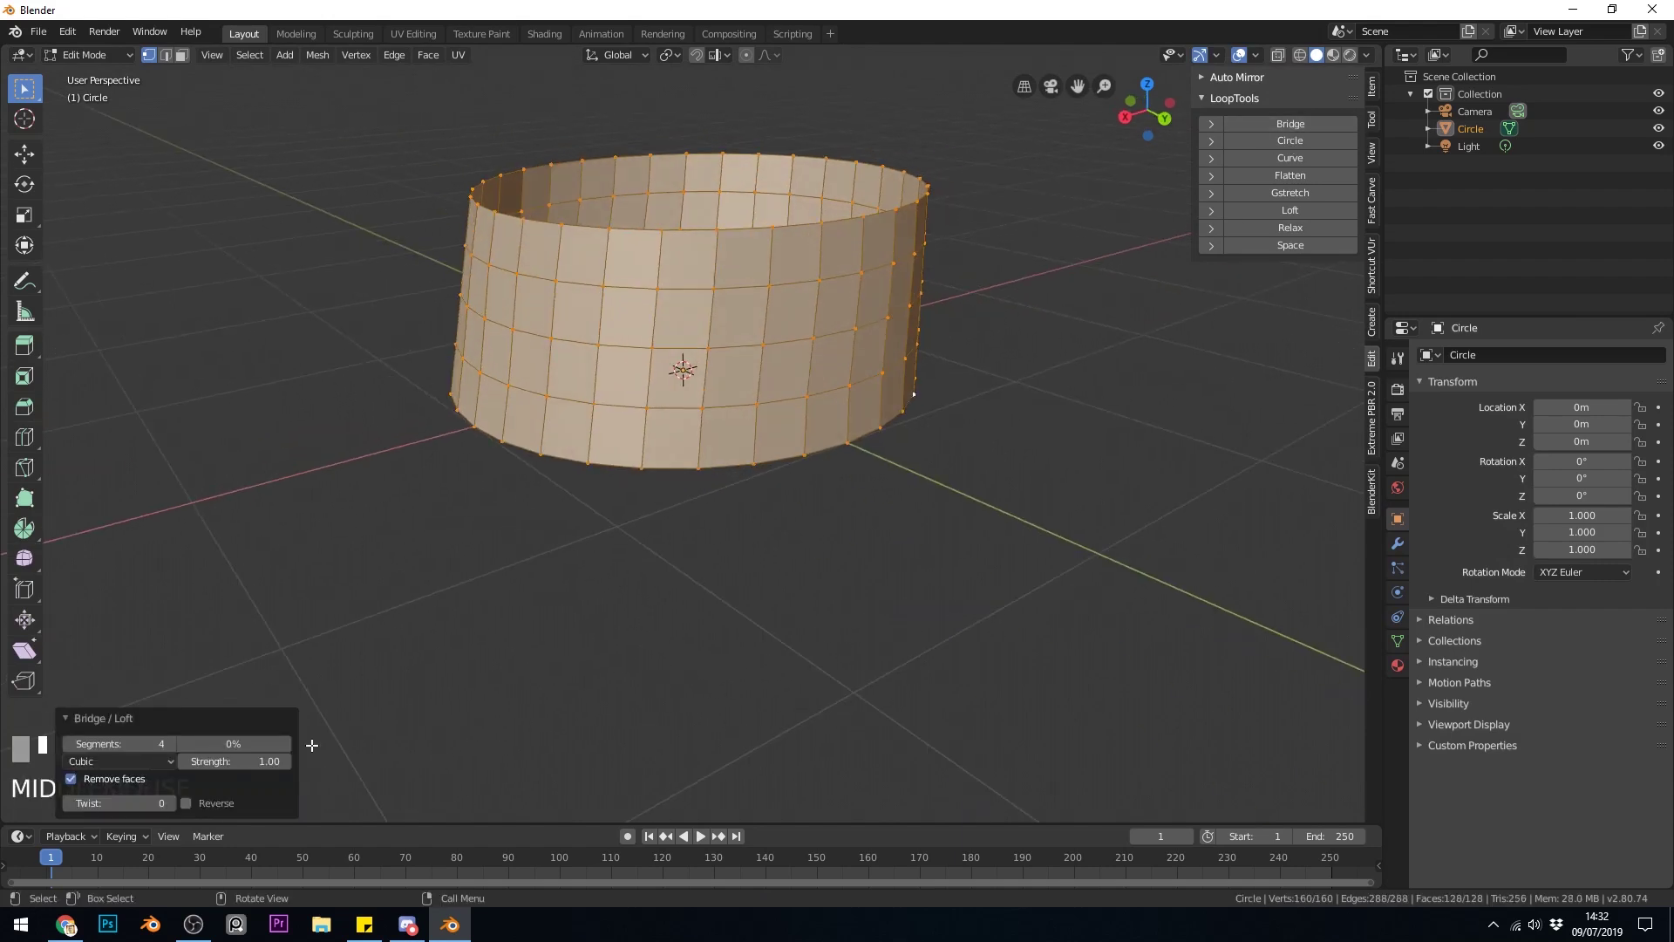
# Step: Raise the bridge Twist step by step to twist the cylinder's faces
pyautogui.click(171, 803)
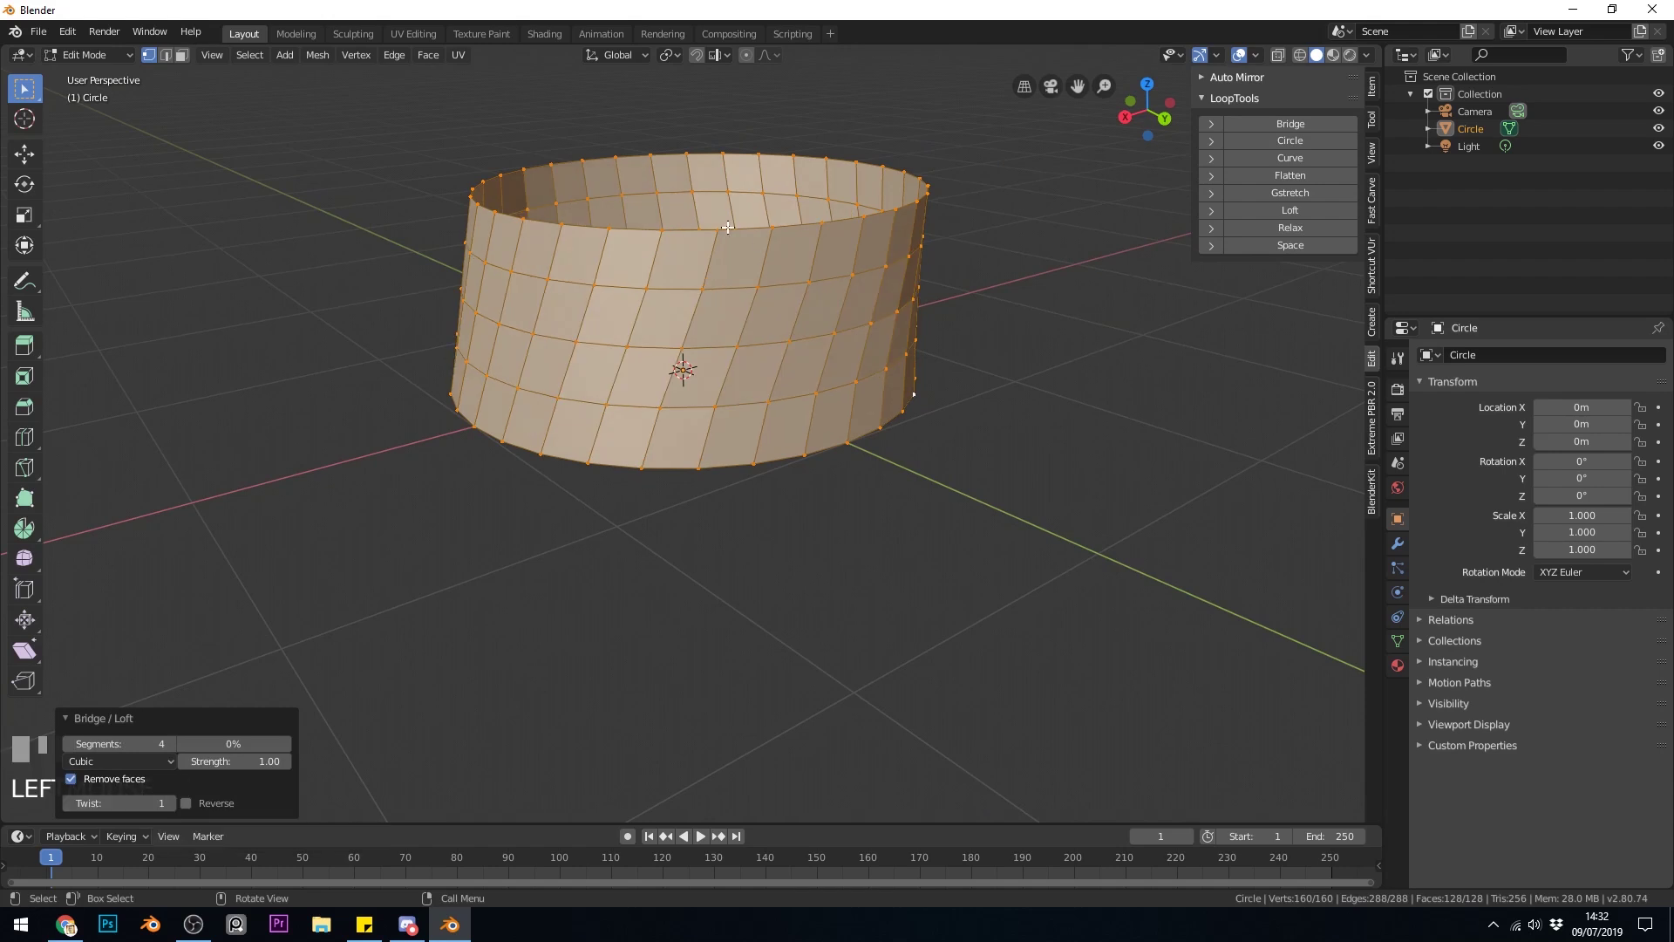
pyautogui.click(171, 800)
pyautogui.click(171, 800)
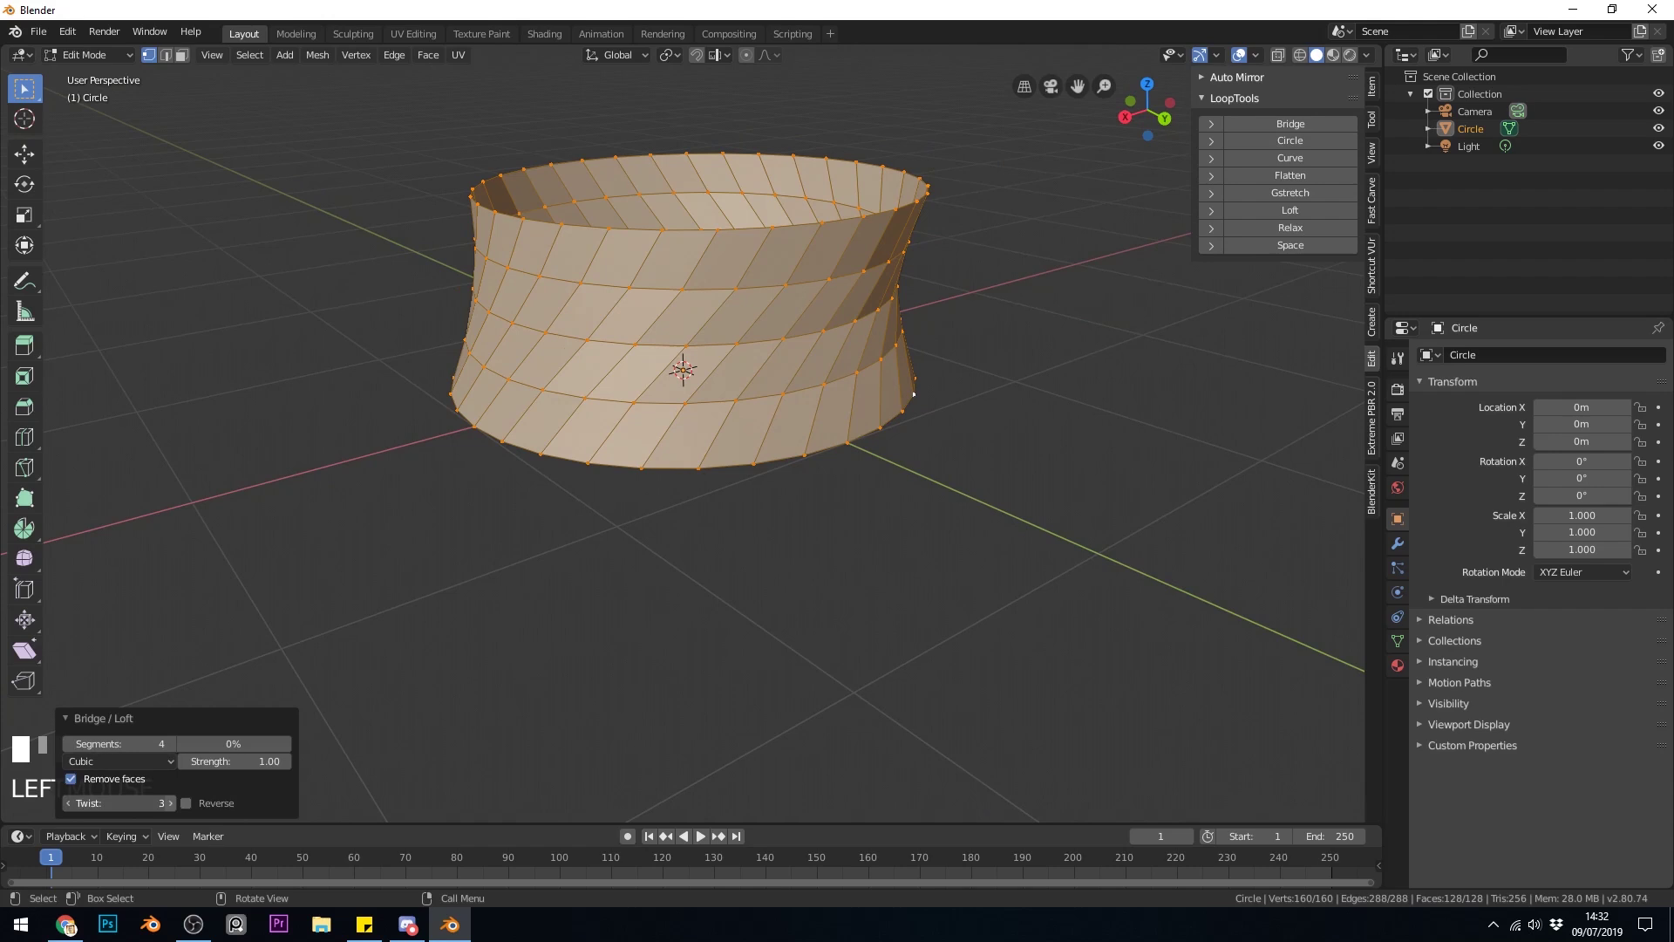
pyautogui.click(171, 800)
# Step: Delete the circle object and add a plane mesh
pyautogui.press('Tab')
pyautogui.press('Delete')
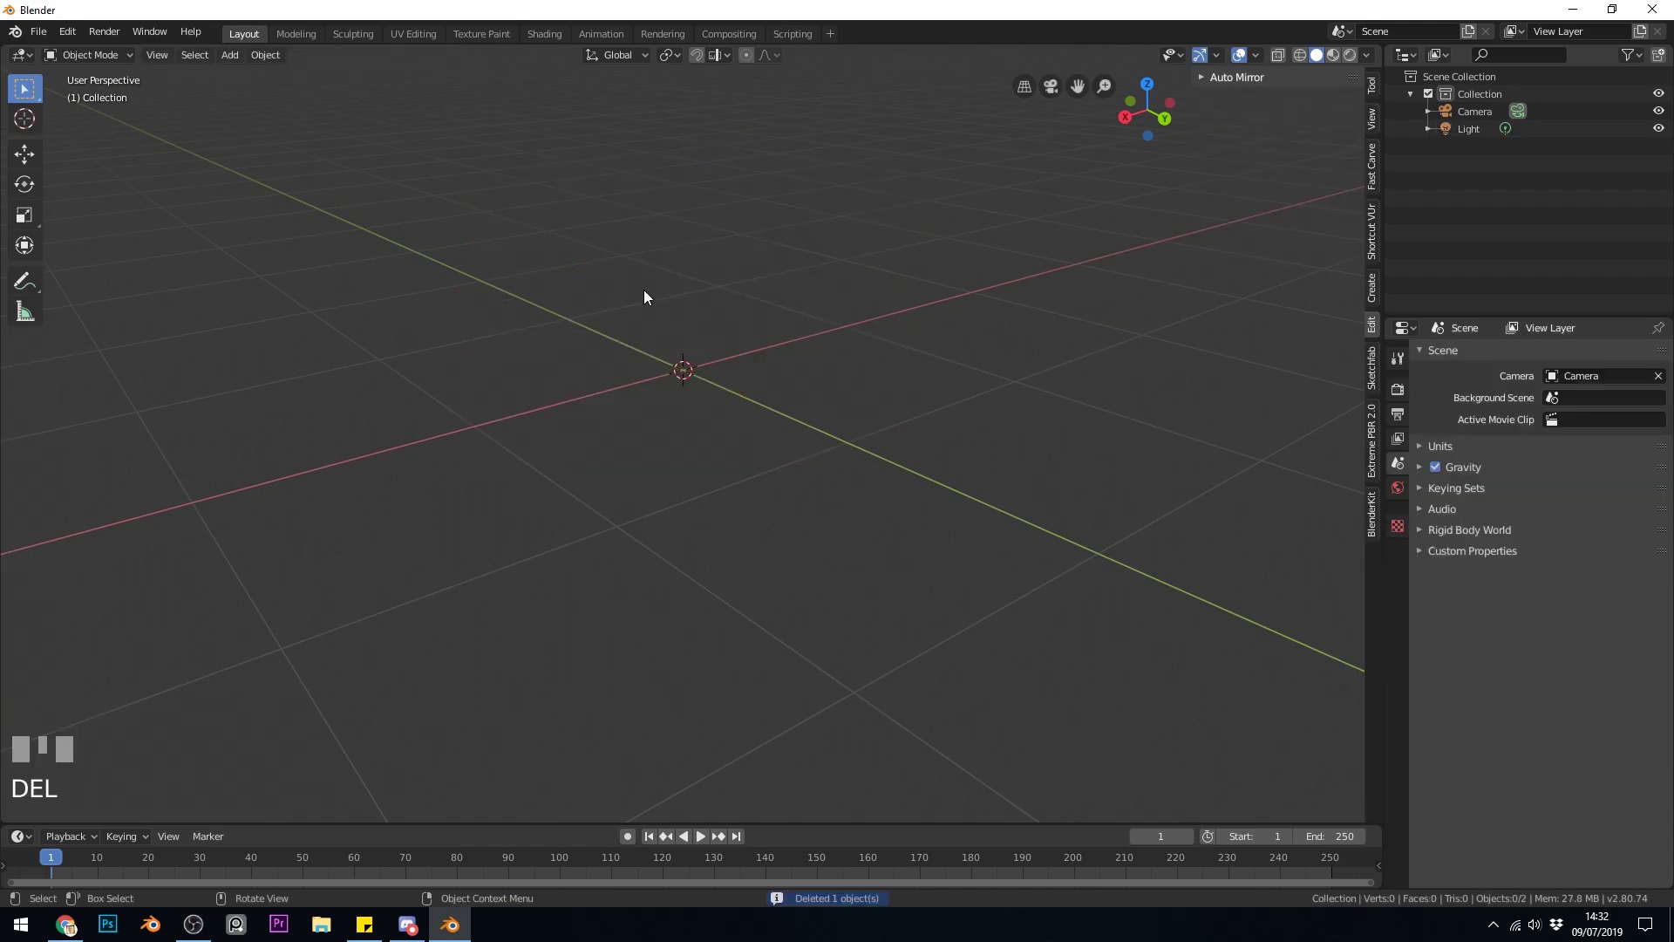
pyautogui.hotkey('shift', 'a')
pyautogui.moveTo(643, 290)
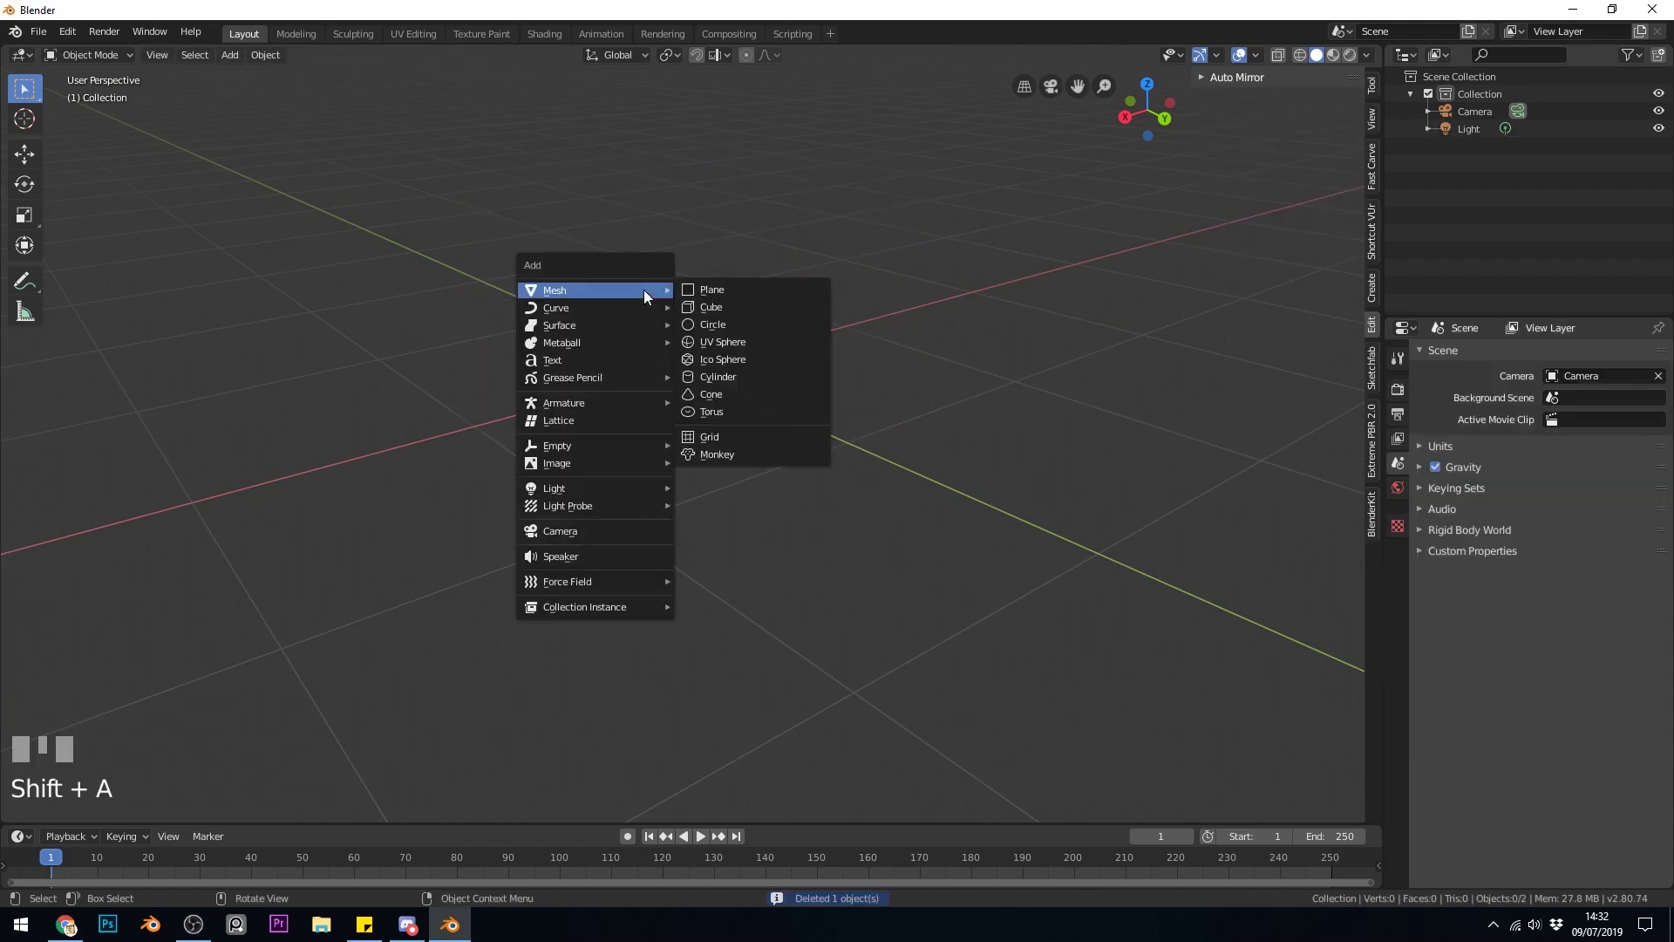
pyautogui.click(734, 289)
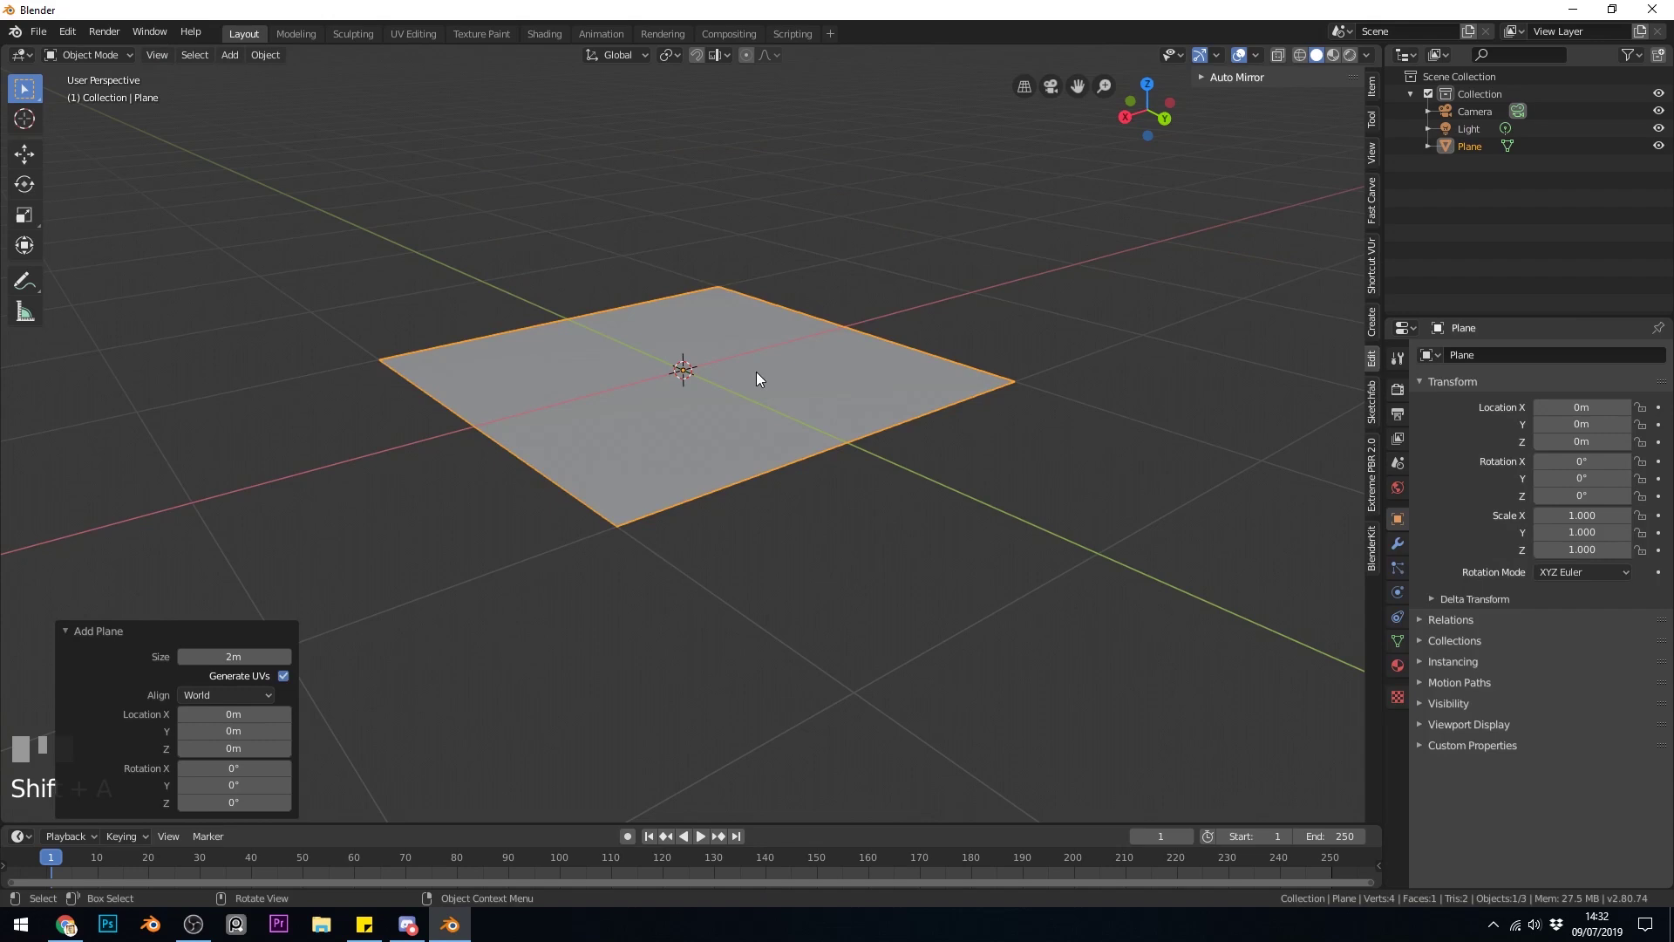
# Step: Subdivide the plane in Edit Mode with 10 cuts
pyautogui.press('Tab')
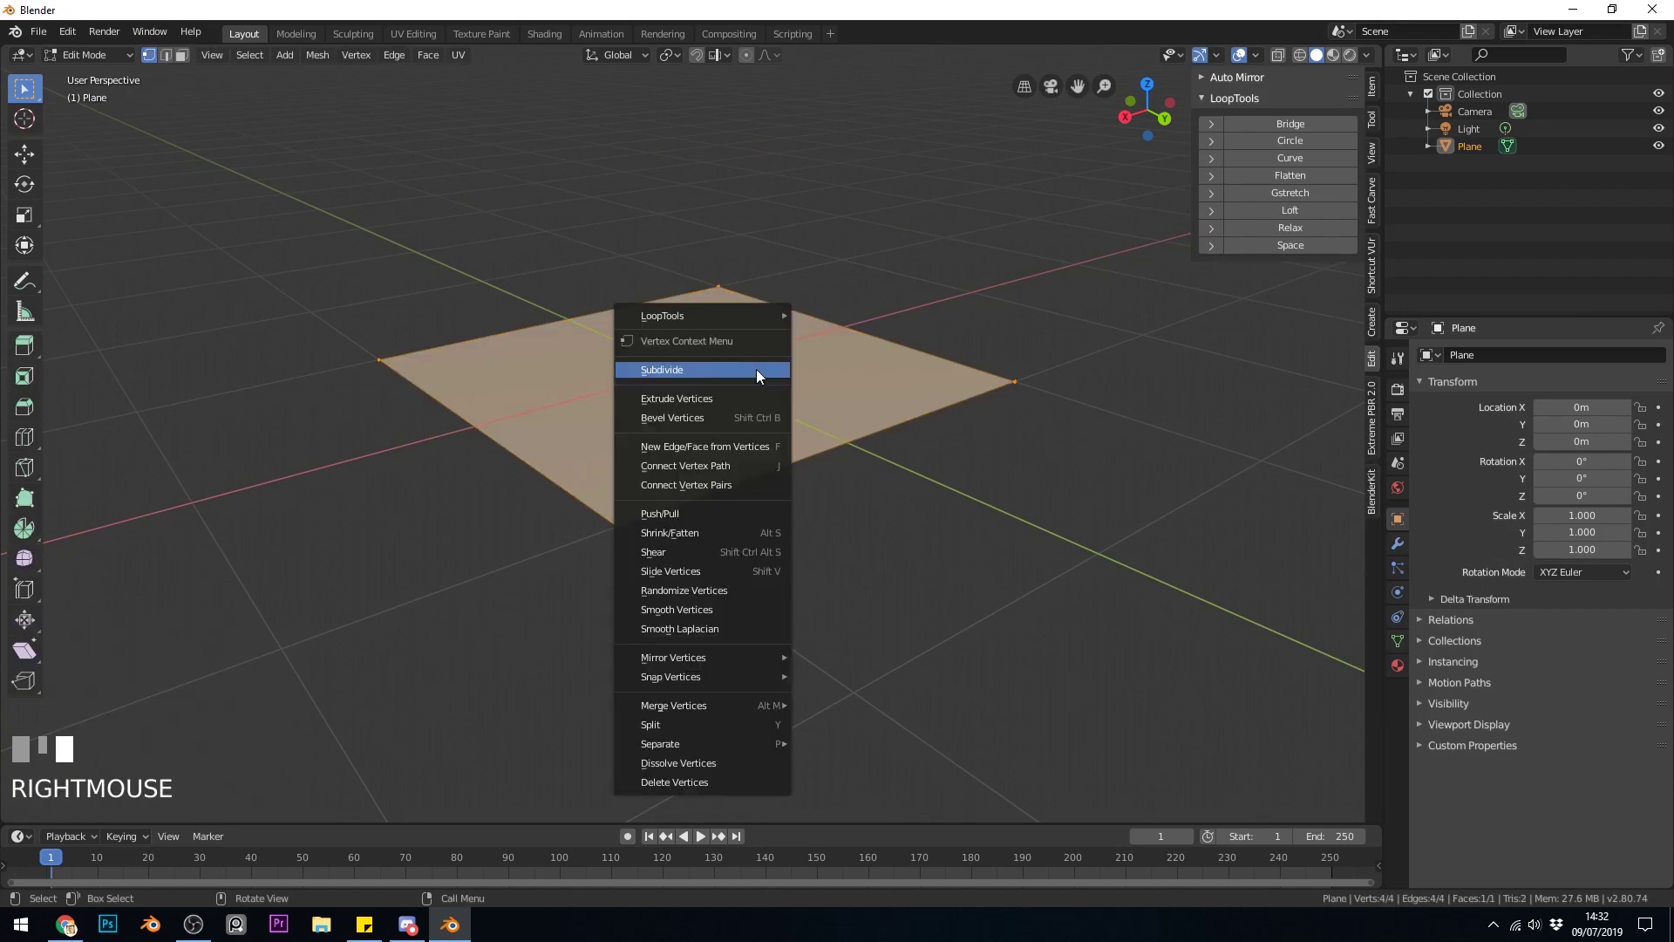
pyautogui.rightClick(756, 369)
pyautogui.click(745, 369)
pyautogui.moveTo(234, 687); pyautogui.dragTo(288, 688)
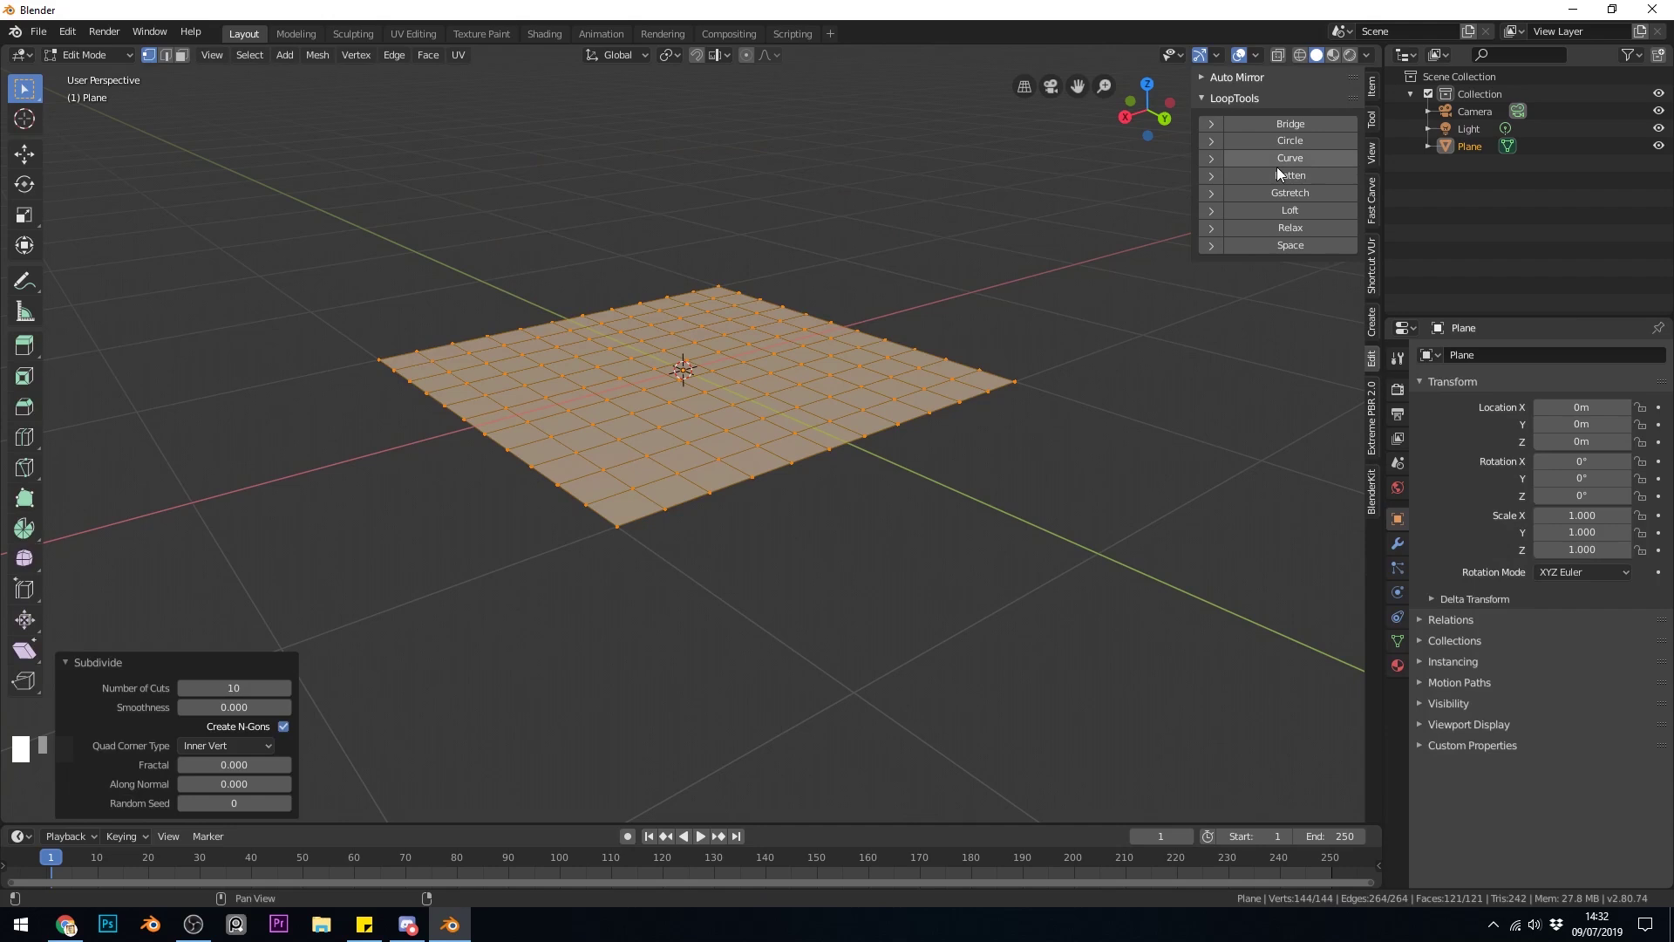
pyautogui.moveTo(772, 476); pyautogui.dragTo(766, 466, button='middle')
# Step: Pull the plane's far and near corner vertices outward along the Y axis
pyautogui.keyDown('alt'); pyautogui.click(898, 439); pyautogui.keyUp('alt')
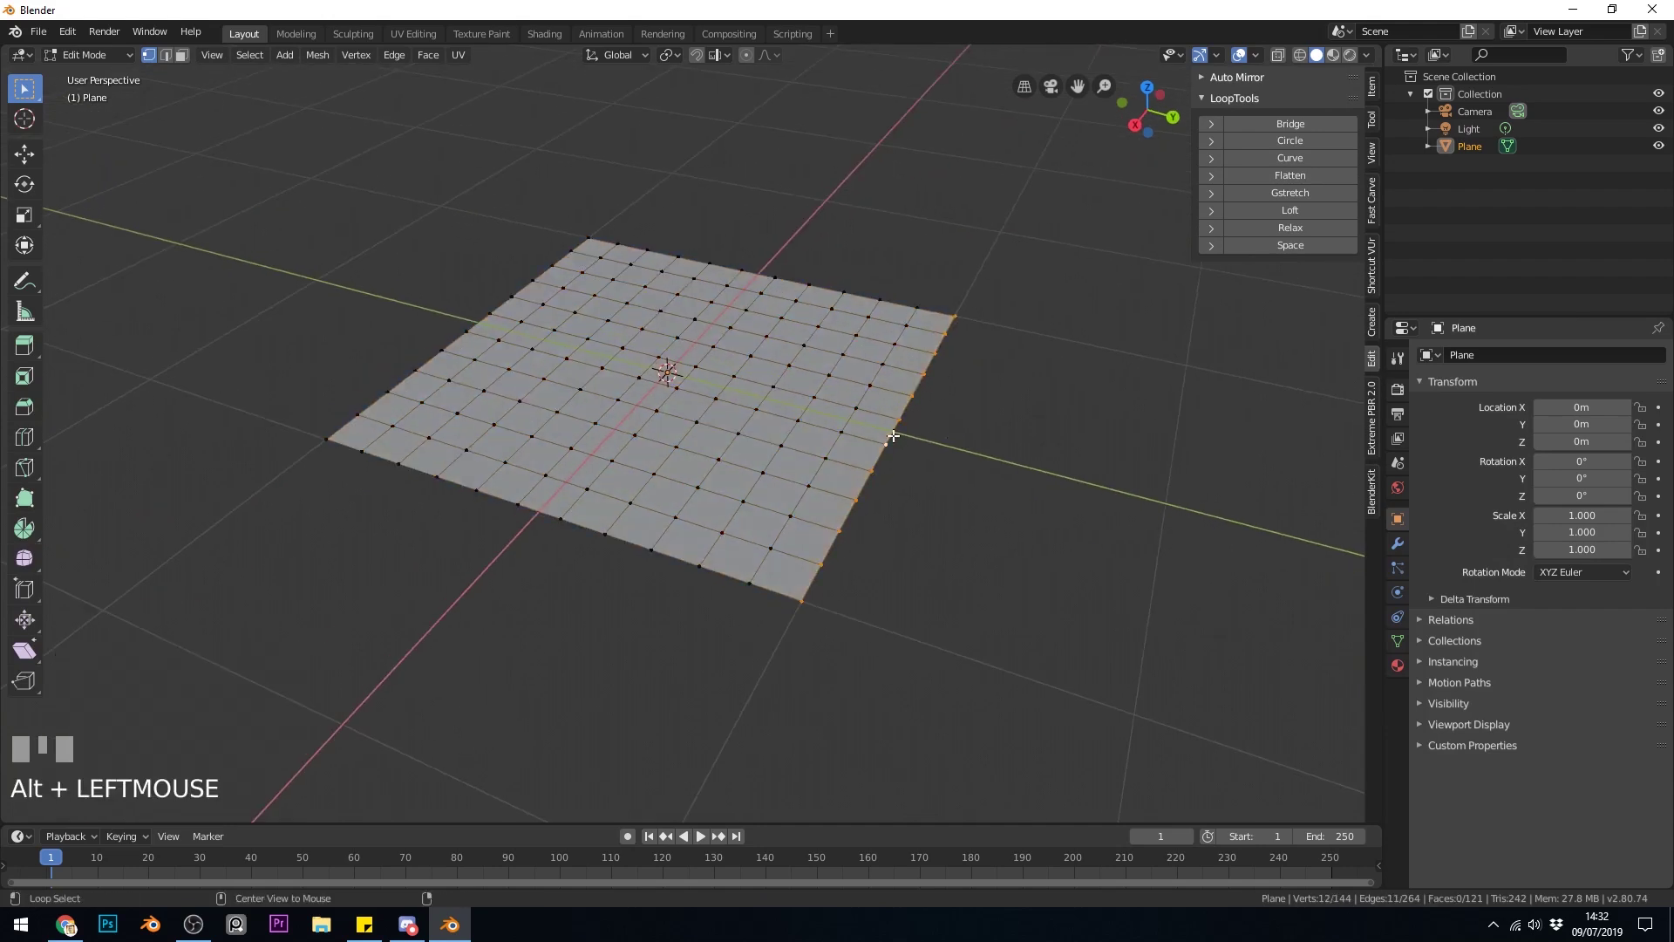
pyautogui.moveTo(964, 471); pyautogui.dragTo(788, 501, button='middle')
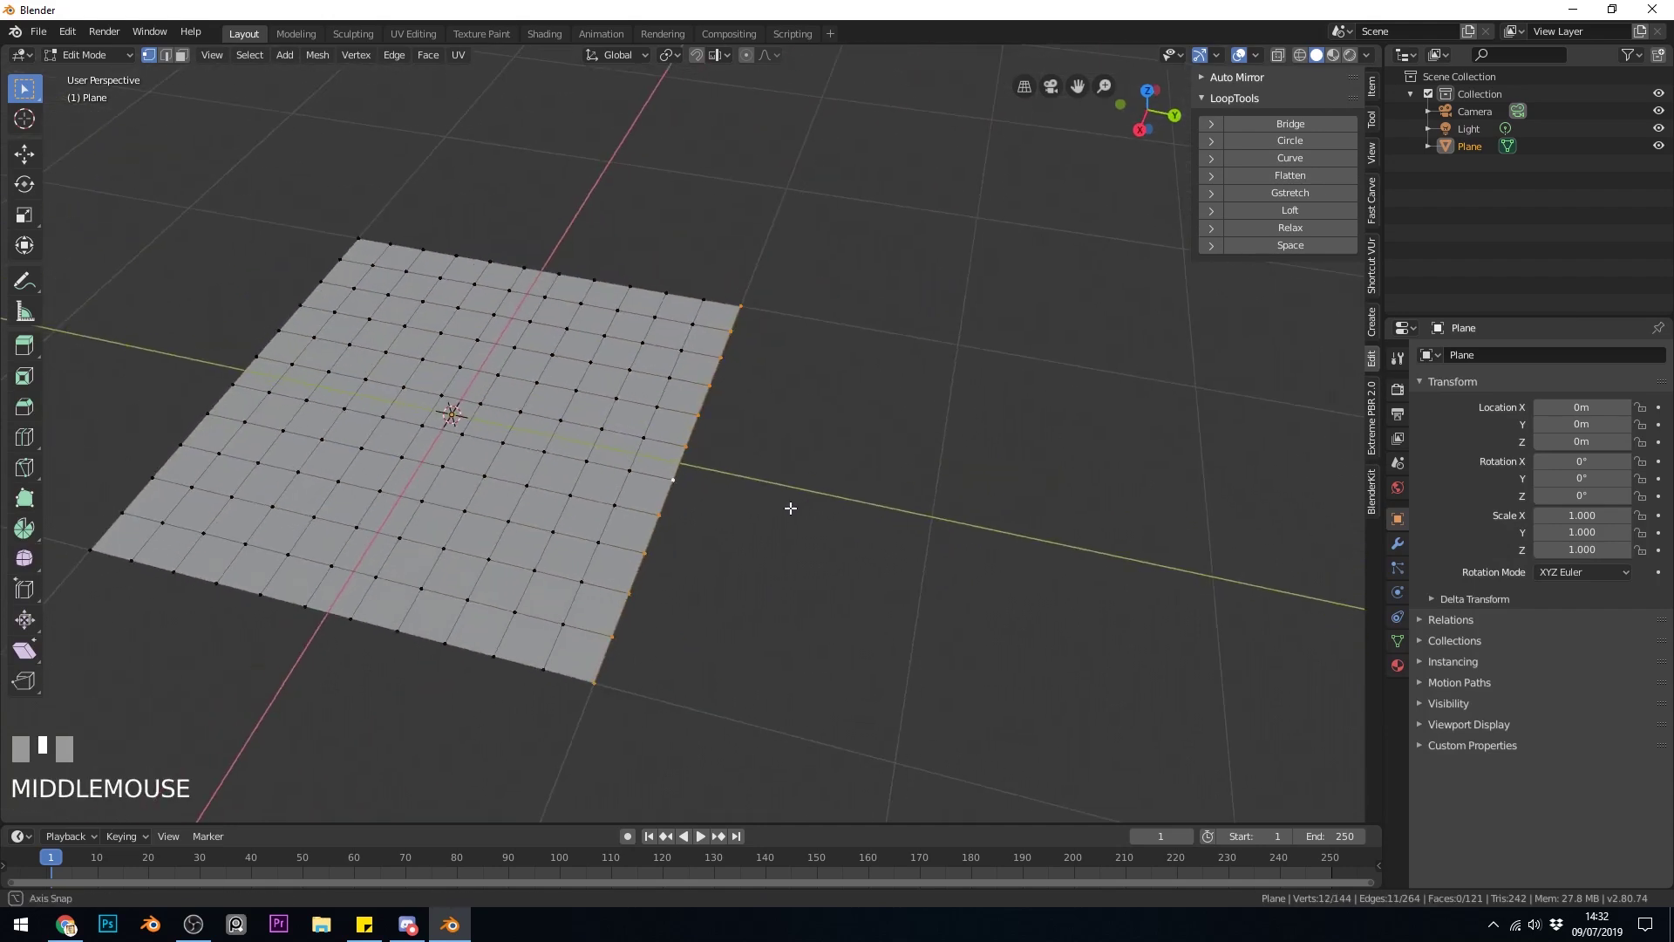
pyautogui.click(745, 308)
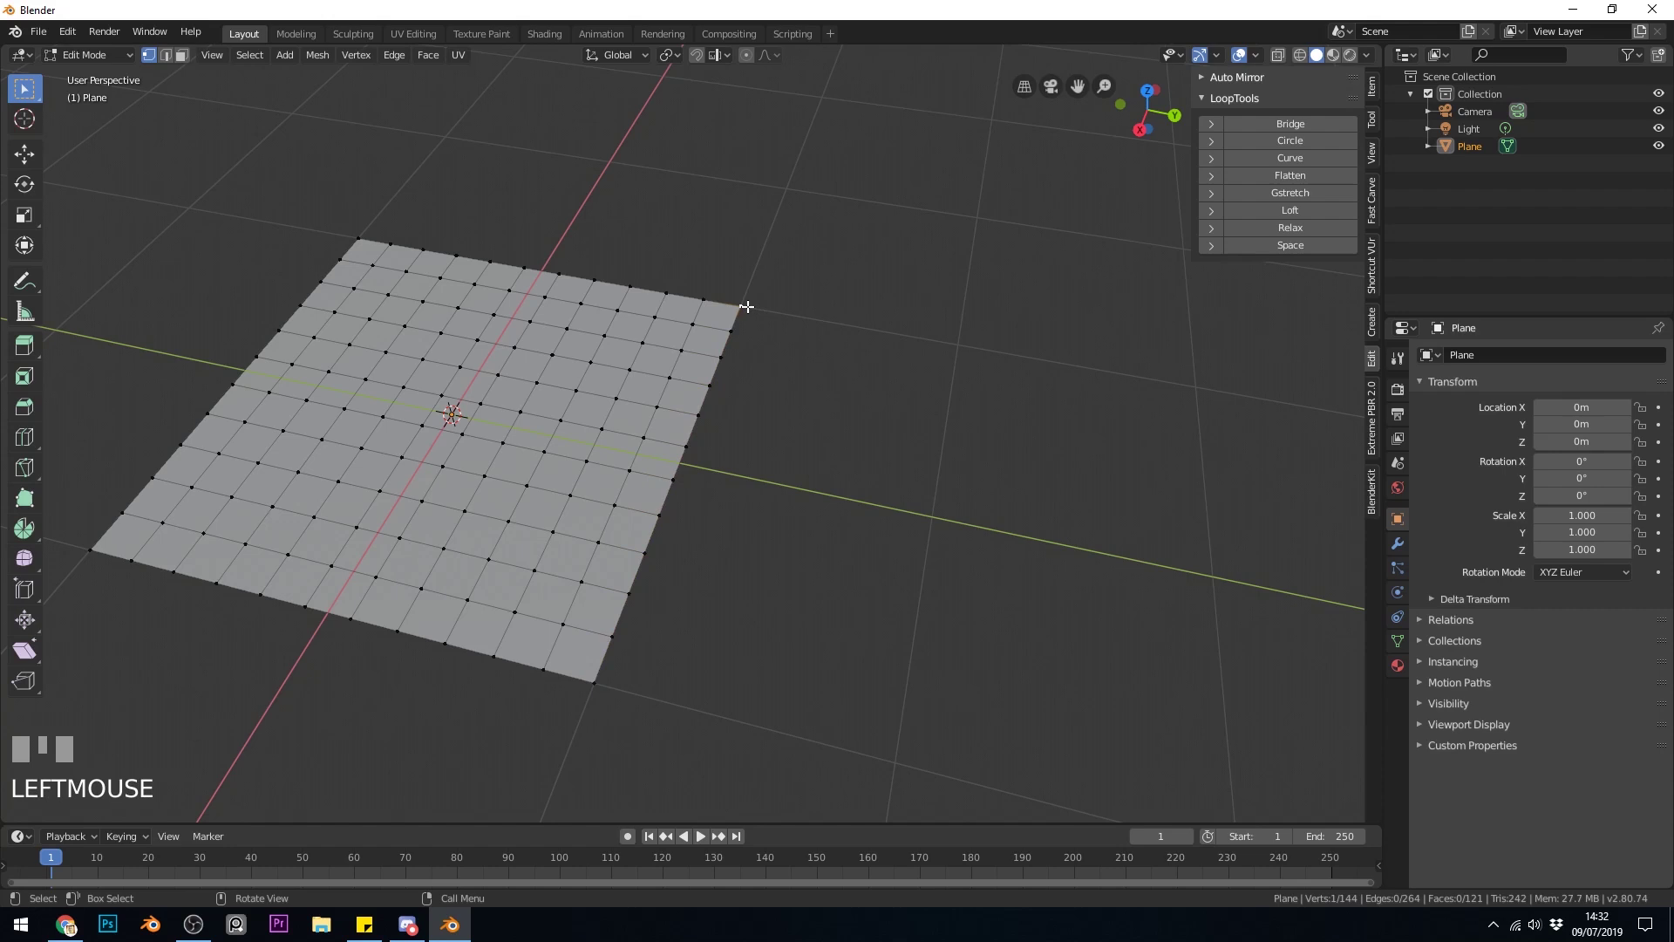
pyautogui.press('g')
pyautogui.press('y')
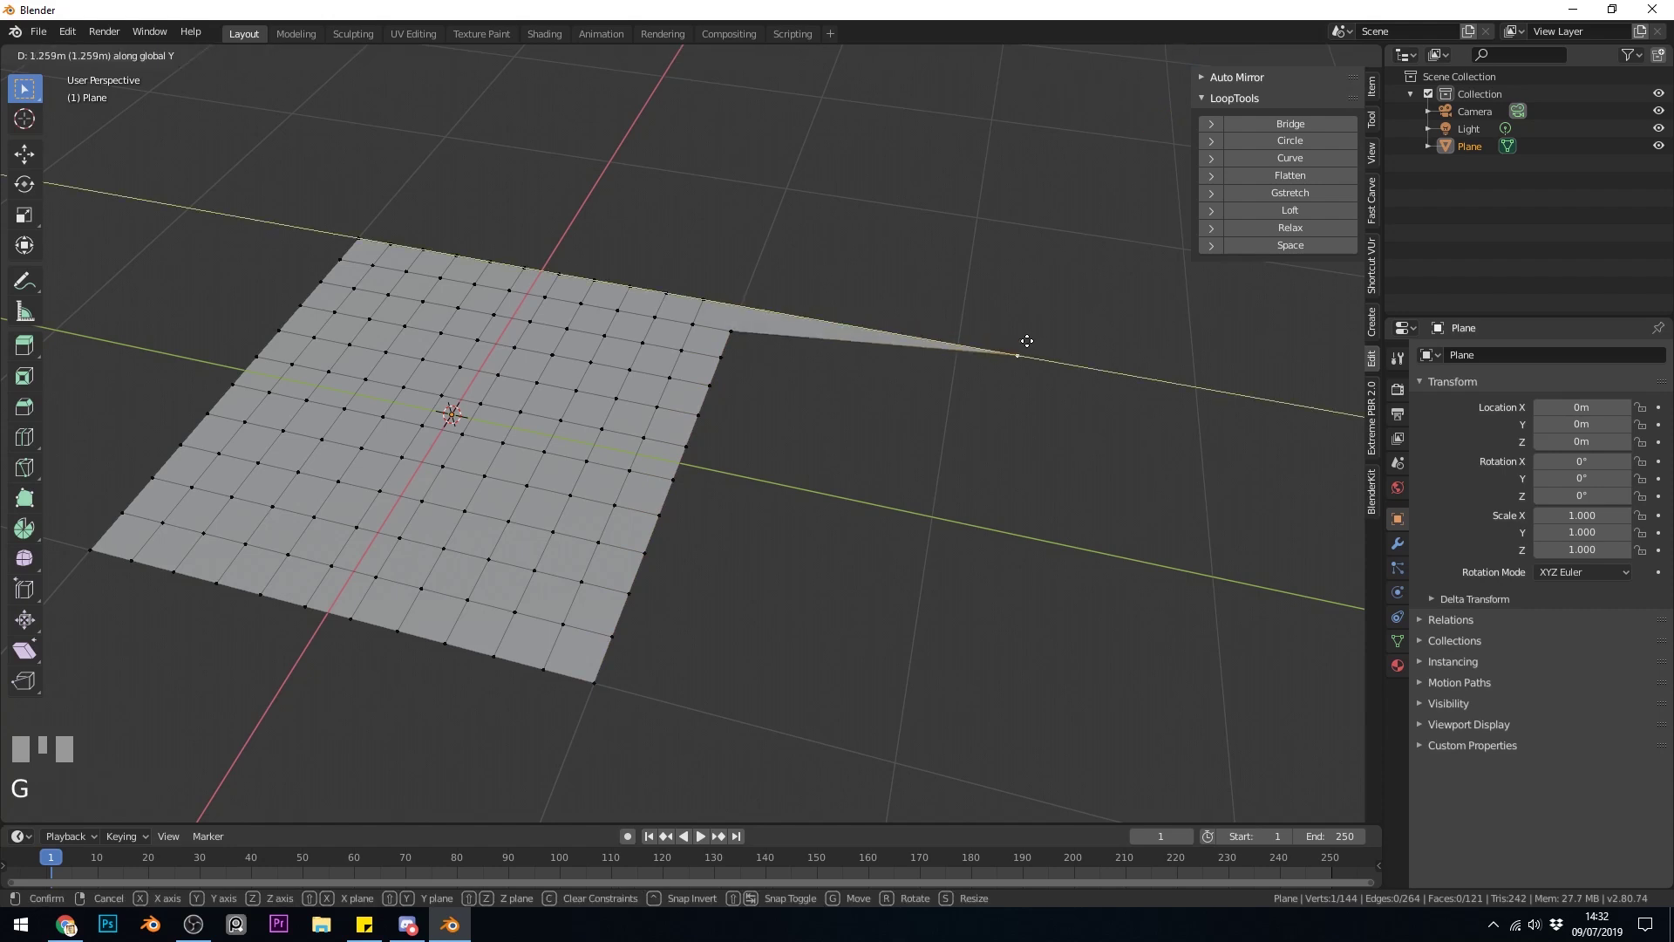
pyautogui.click(1027, 346)
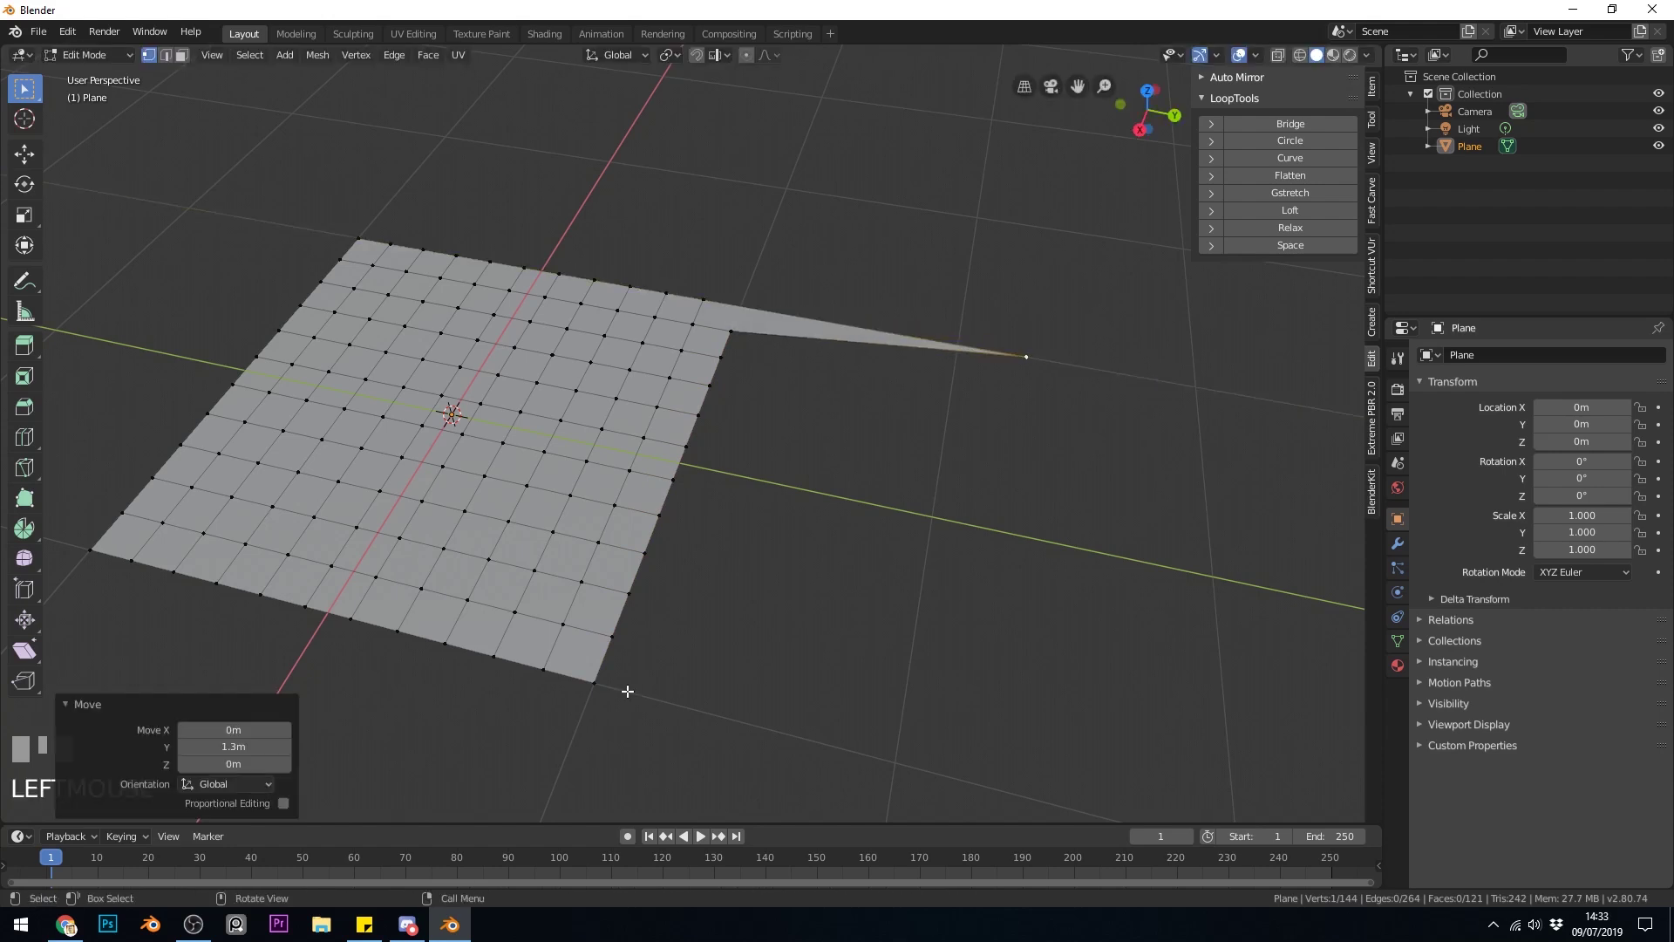
pyautogui.click(600, 687)
pyautogui.press('g')
pyautogui.press('y')
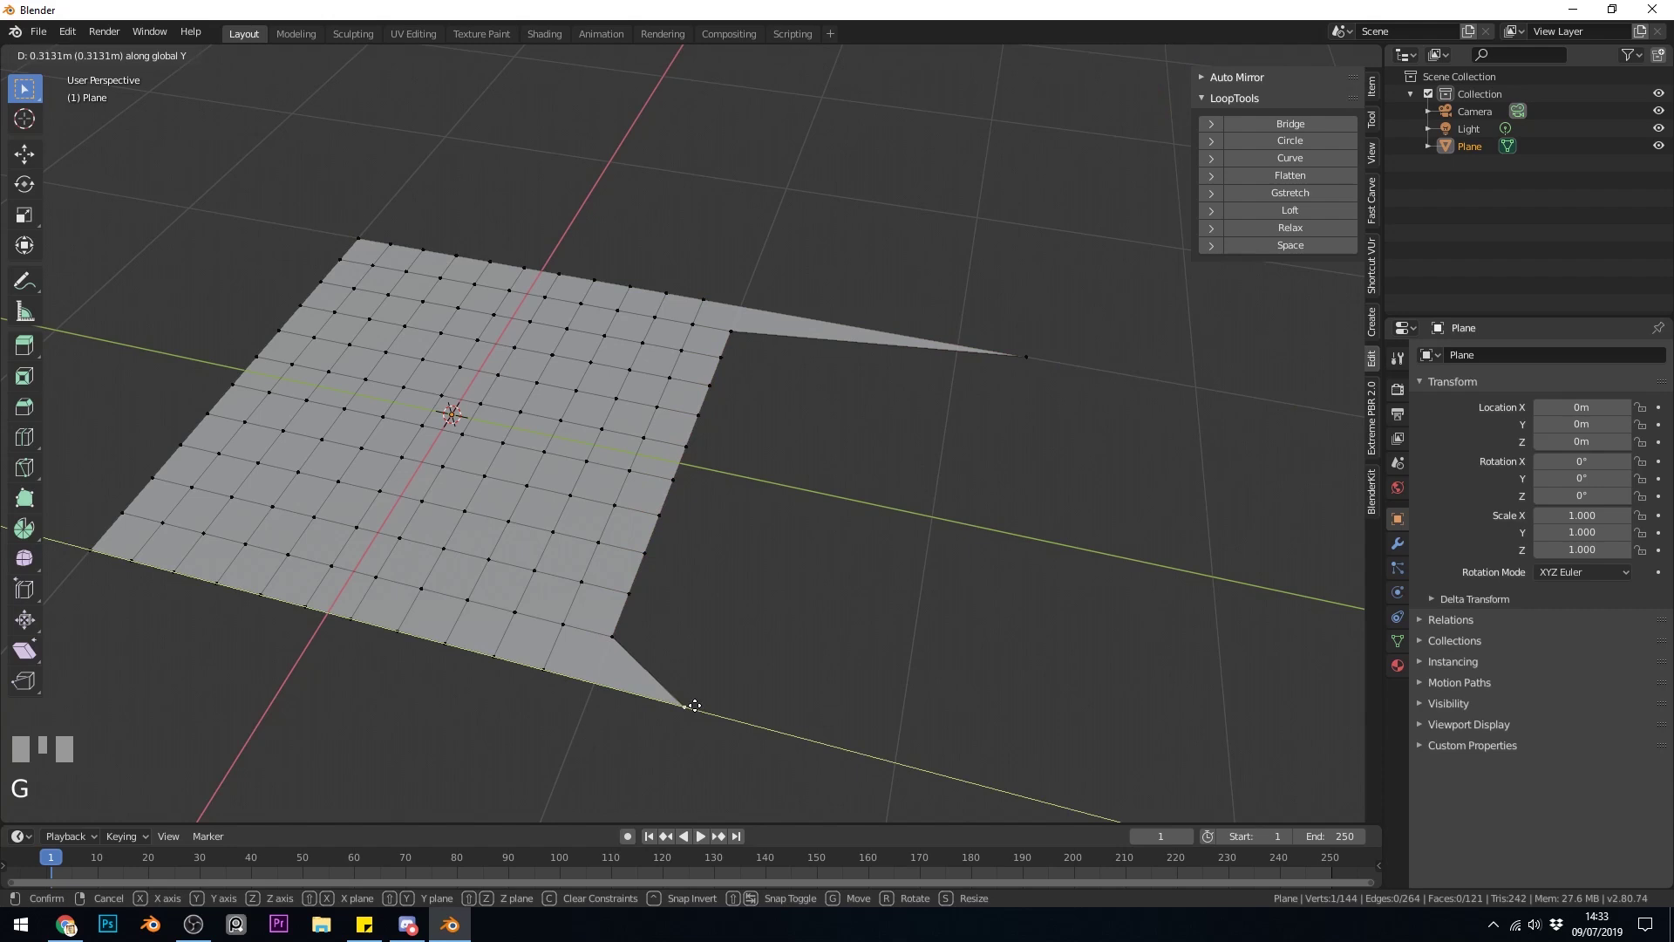
pyautogui.click(1117, 360)
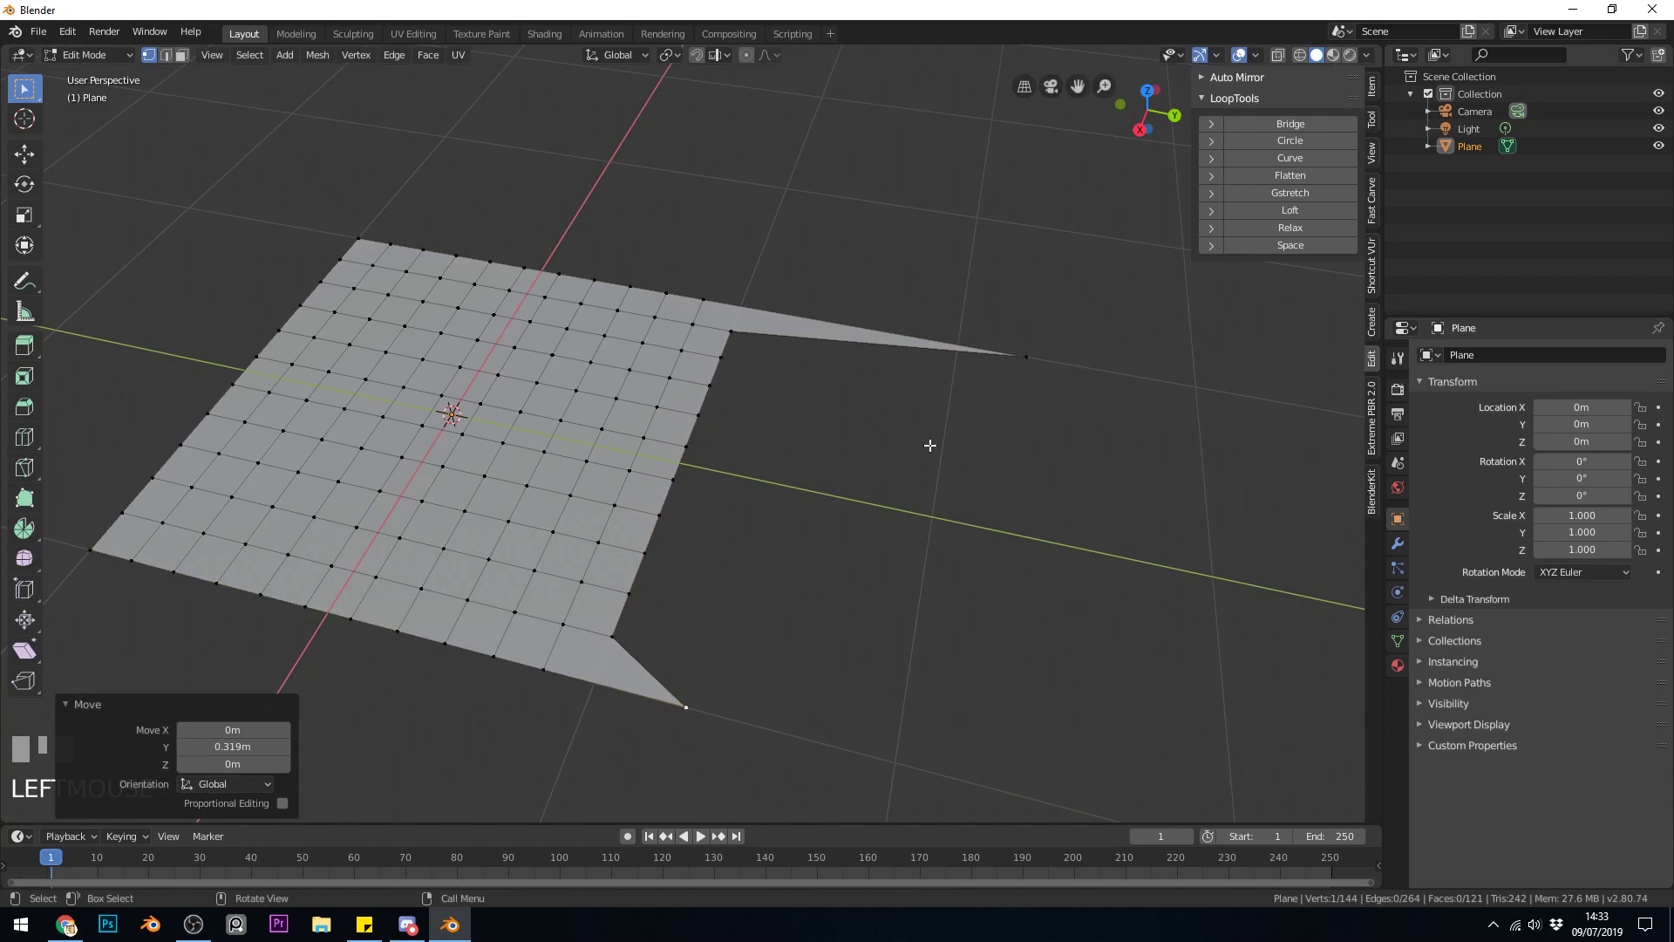
# Step: Bend the edge through the tips and a mid-edge vertex with LoopTools Curve, lowering Influence
pyautogui.keyDown('shift'); pyautogui.click(1025, 356); pyautogui.keyUp('shift')
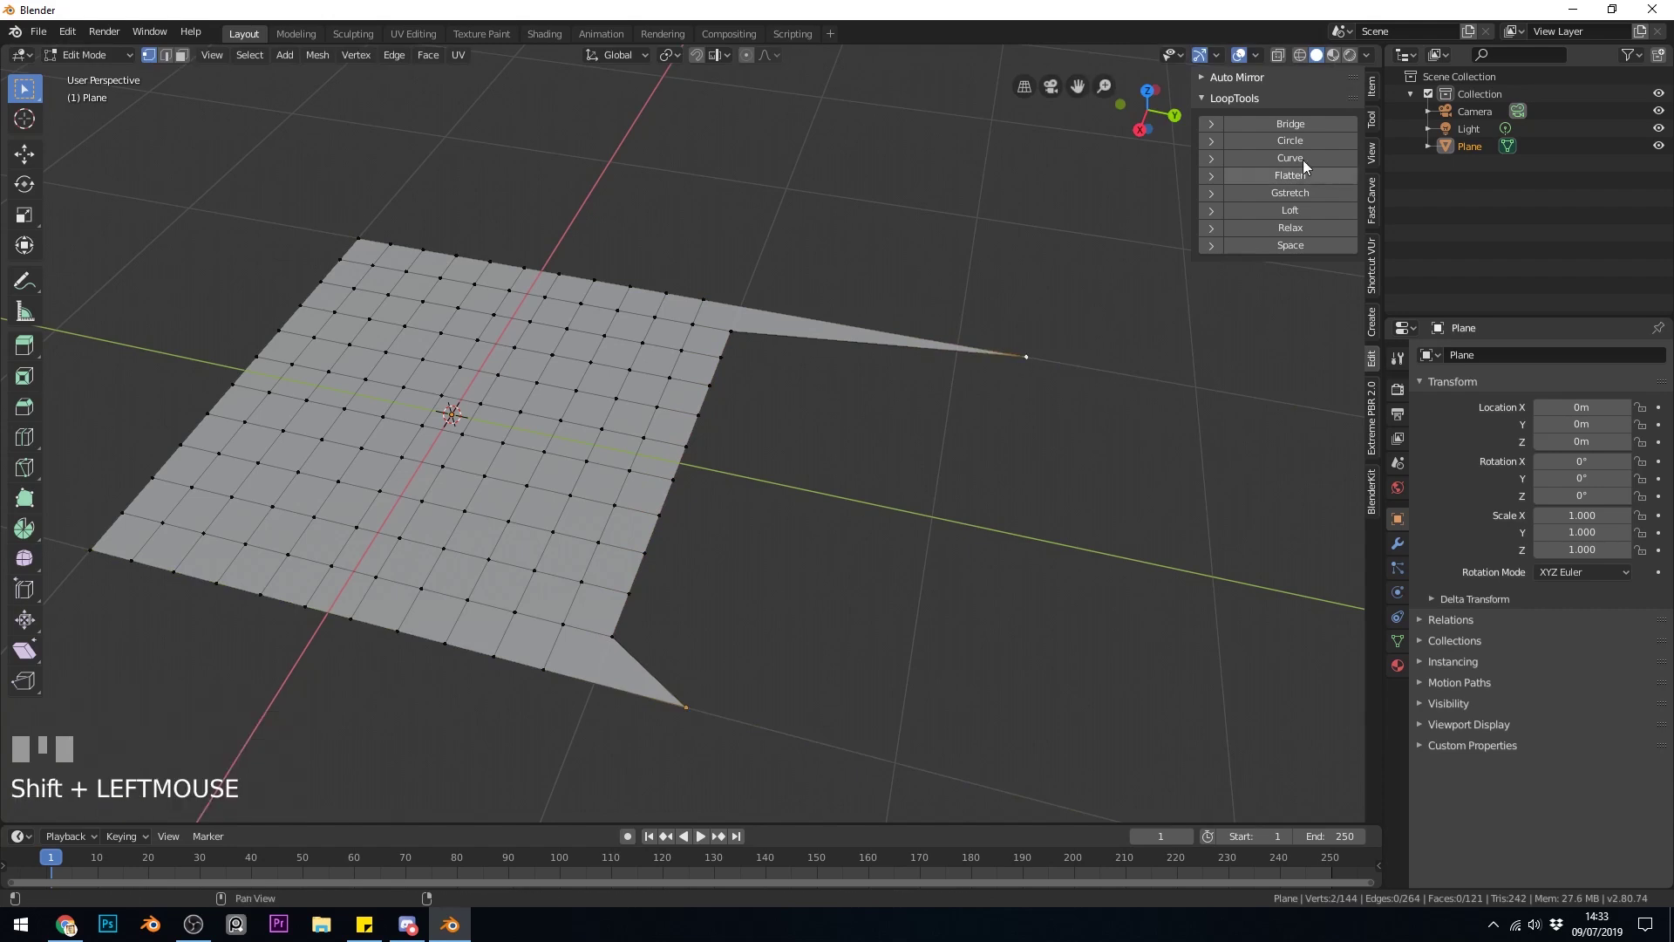
pyautogui.click(1280, 157)
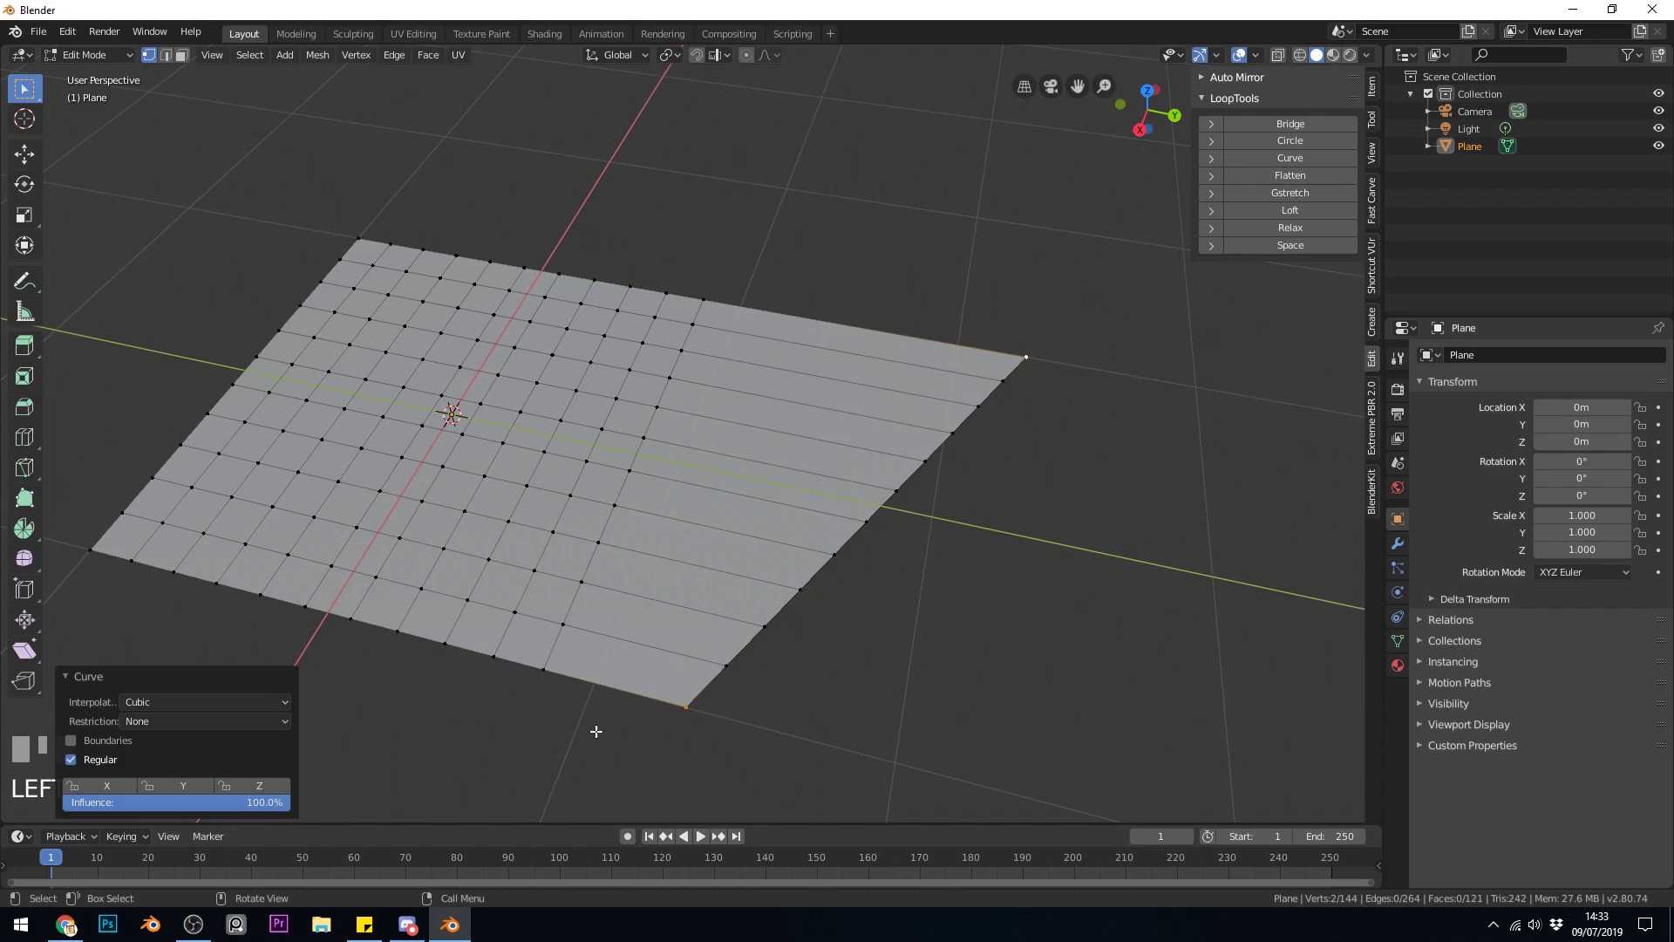
pyautogui.hotkey('ctrl', 'z')
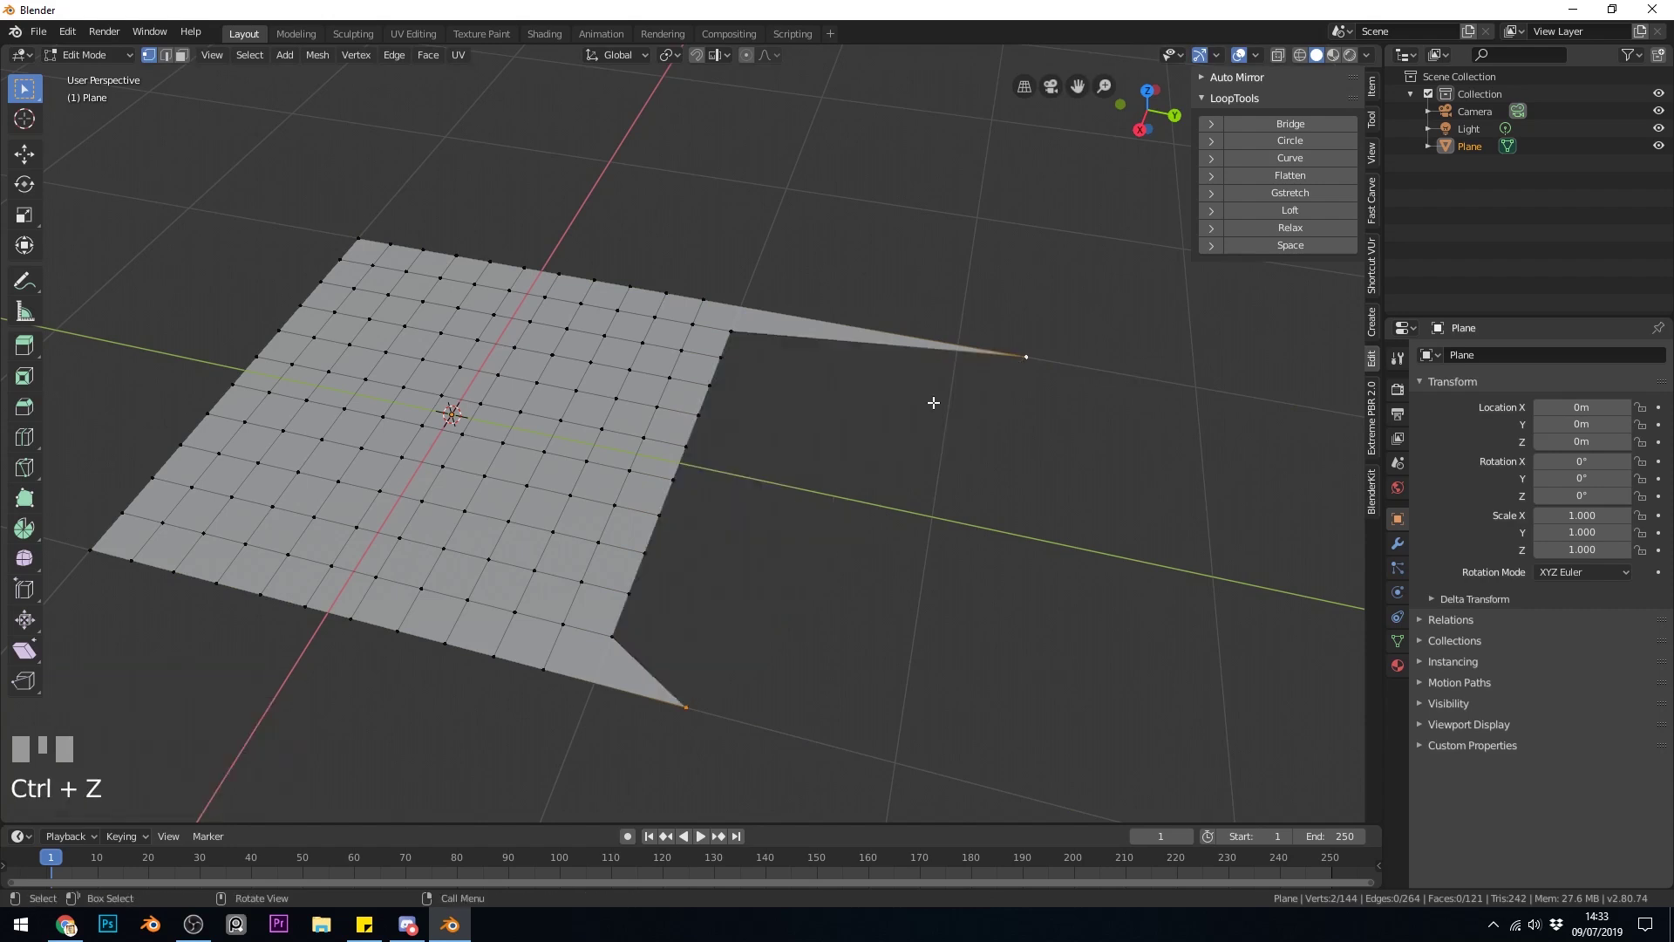
pyautogui.keyDown('shift'); pyautogui.click(673, 479); pyautogui.keyUp('shift')
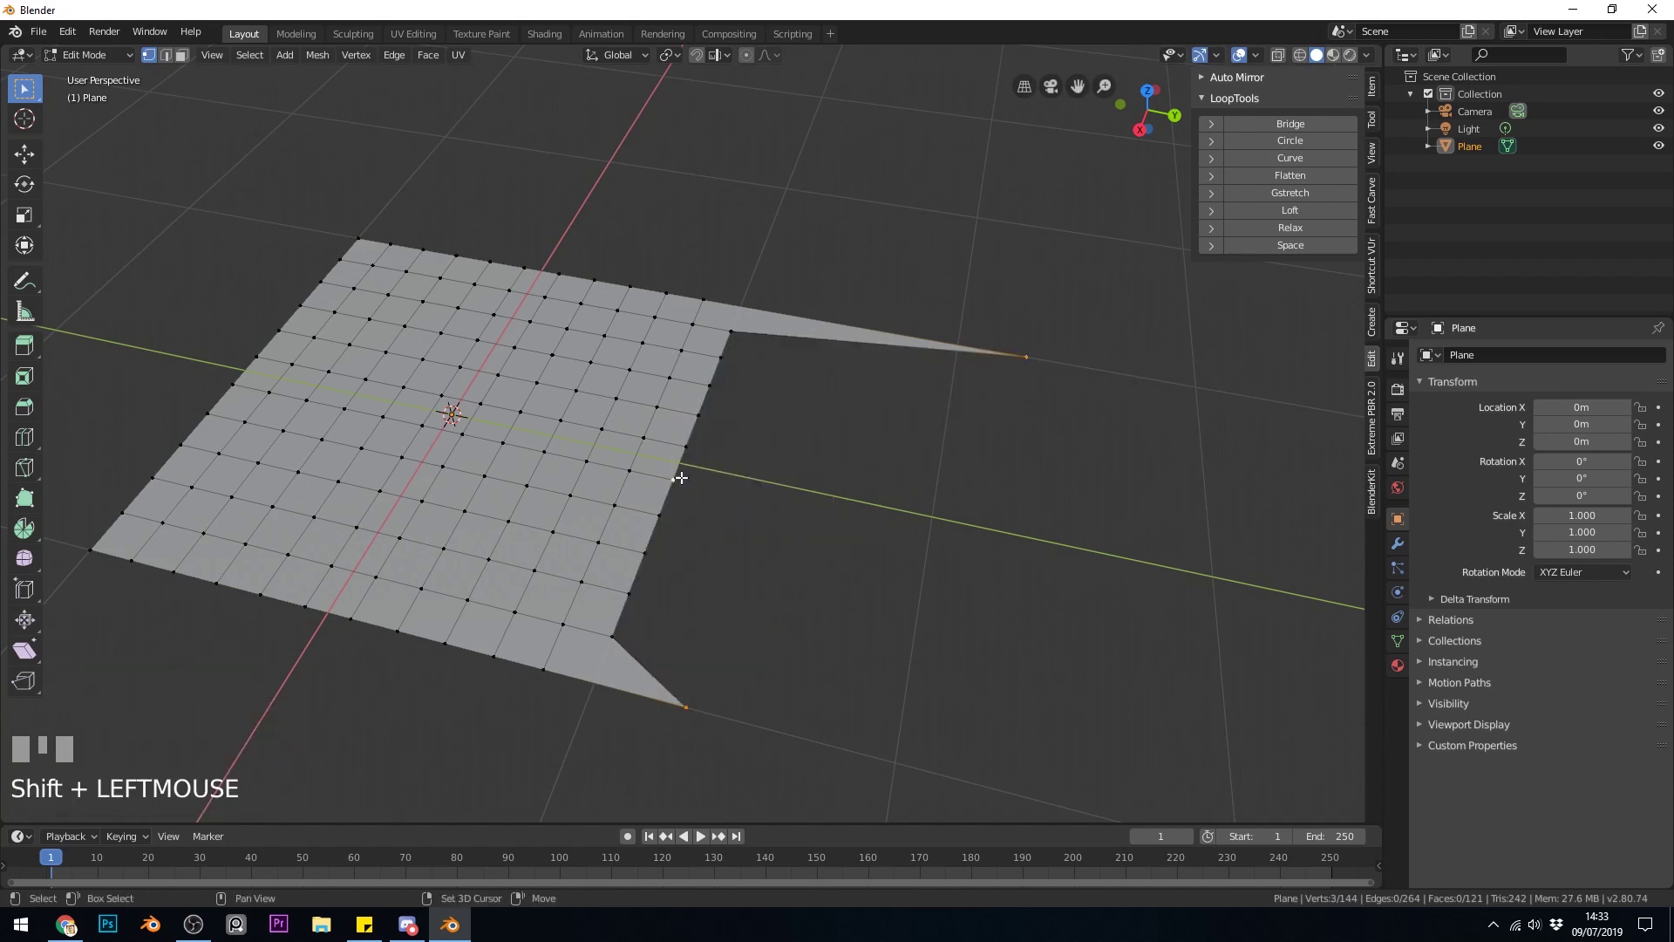
pyautogui.click(1273, 158)
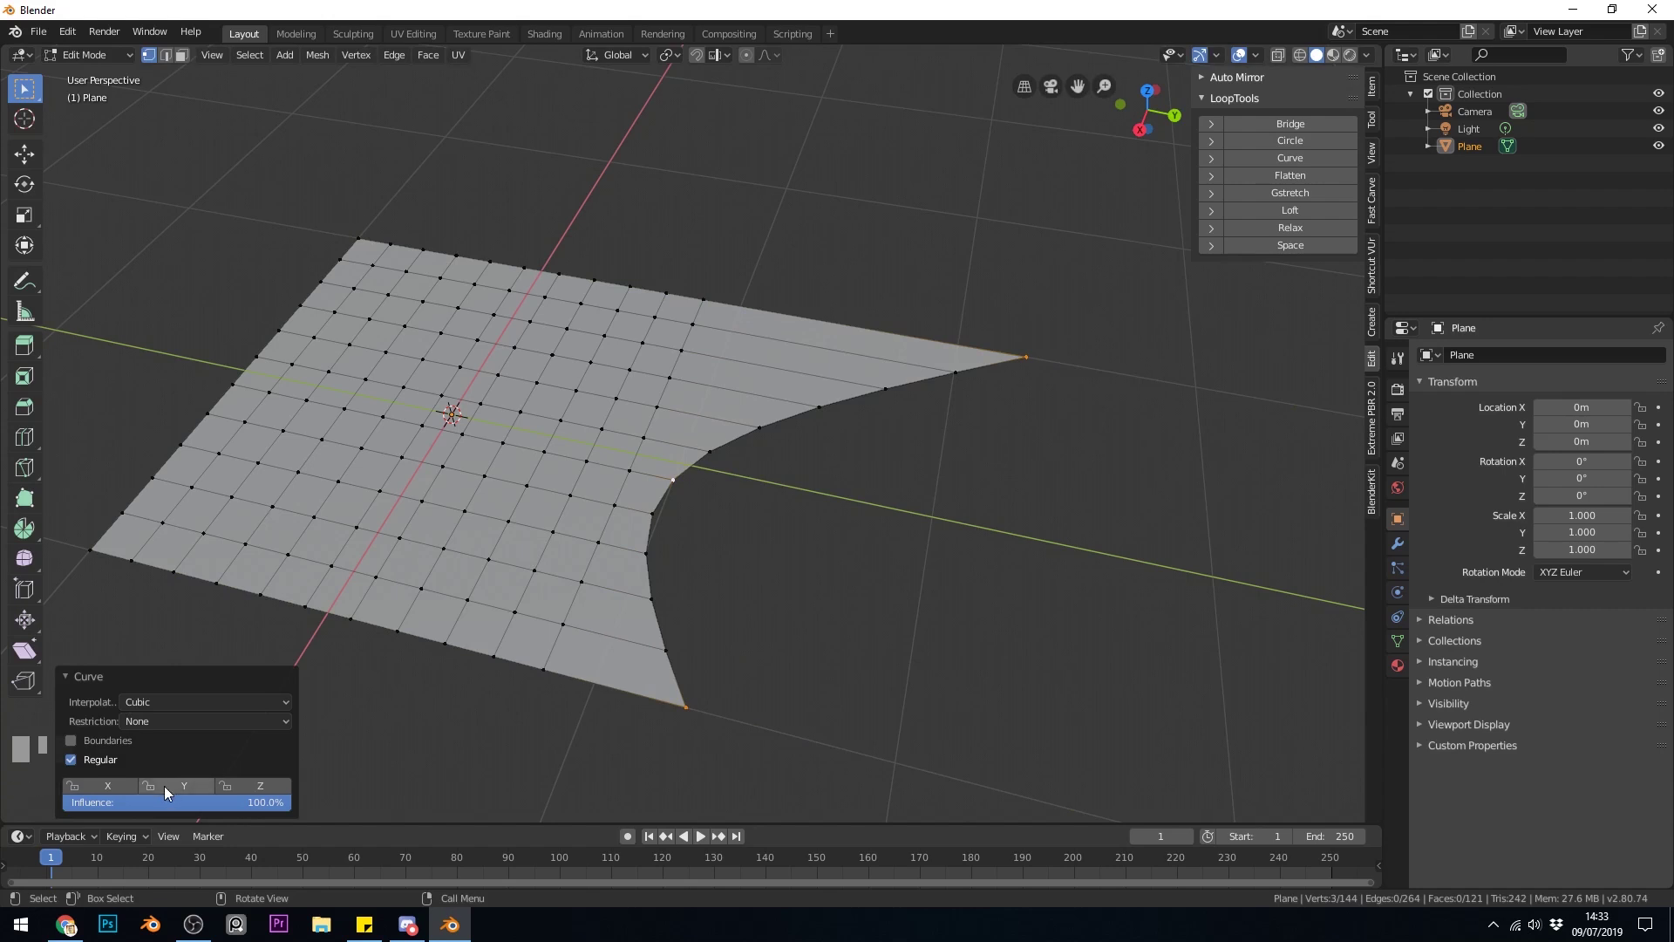
pyautogui.moveTo(134, 802); pyautogui.dragTo(291, 802)
# Step: Restore the curve's influence and raise one edge vertex 0.316 m along Z
pyautogui.moveTo(872, 501); pyautogui.dragTo(859, 408, button='middle')
pyautogui.click(893, 405)
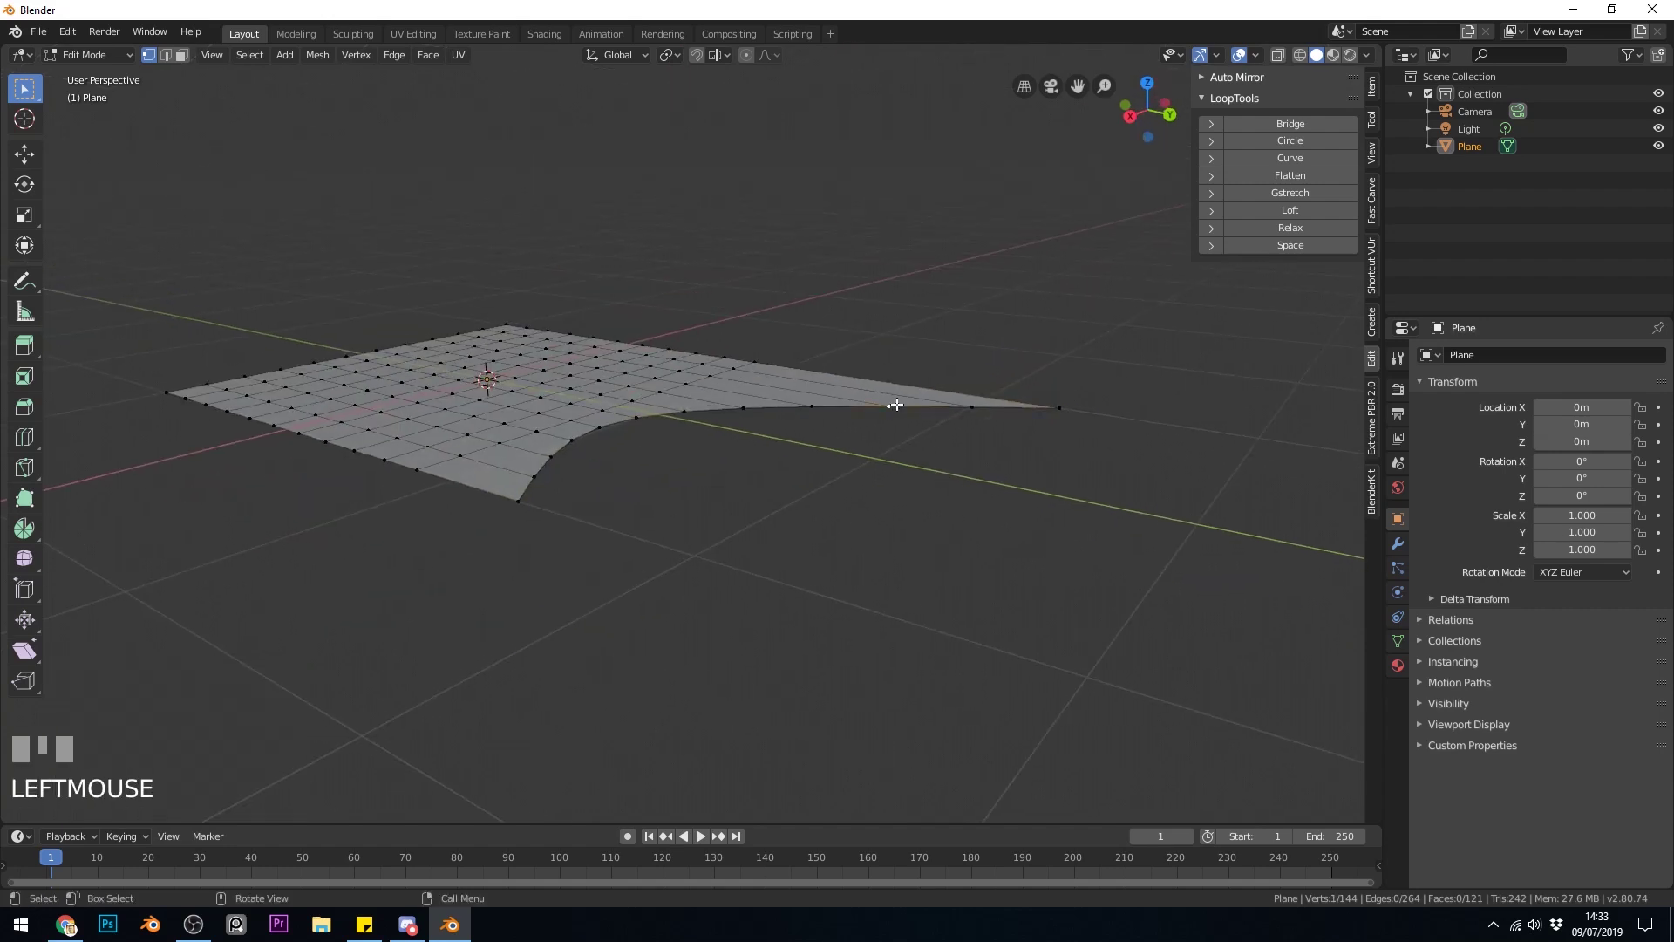
pyautogui.press('g')
pyautogui.press('z')
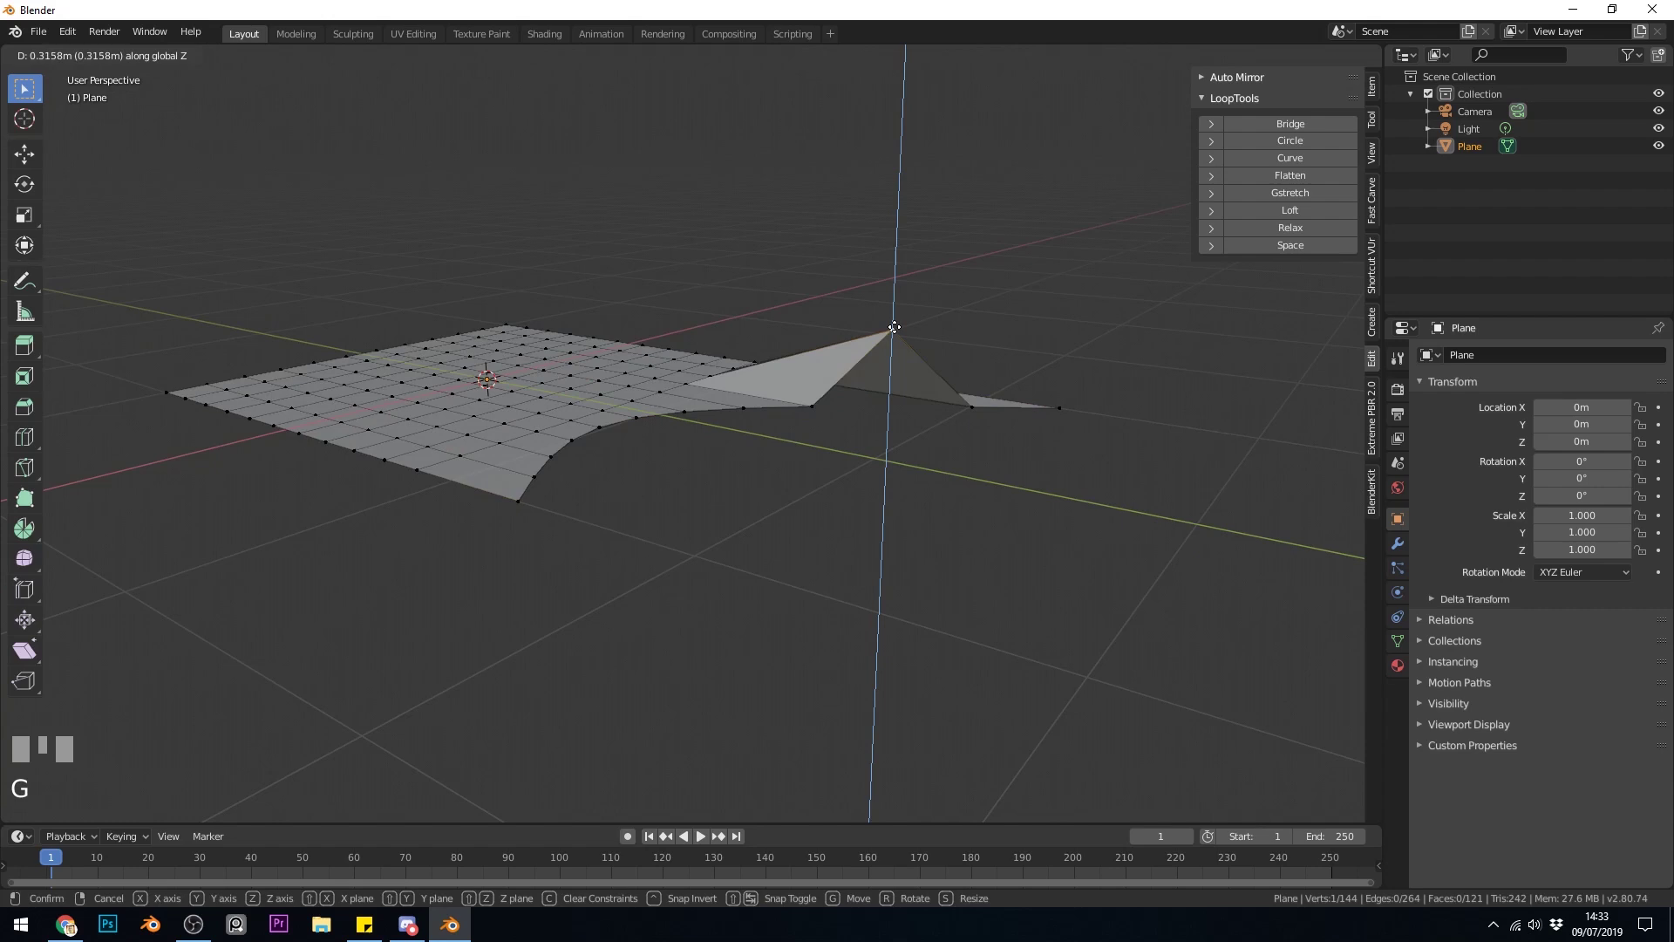
pyautogui.click(882, 343)
pyautogui.moveTo(883, 342); pyautogui.dragTo(1152, 285, button='middle')
# Step: Flatten the curved boundary loop with LoopTools Flatten and inspect it from several angles
pyautogui.keyDown('alt'); pyautogui.click(852, 463); pyautogui.keyUp('alt')
pyautogui.click(1282, 175)
pyautogui.moveTo(872, 488); pyautogui.dragTo(837, 473, button='middle')
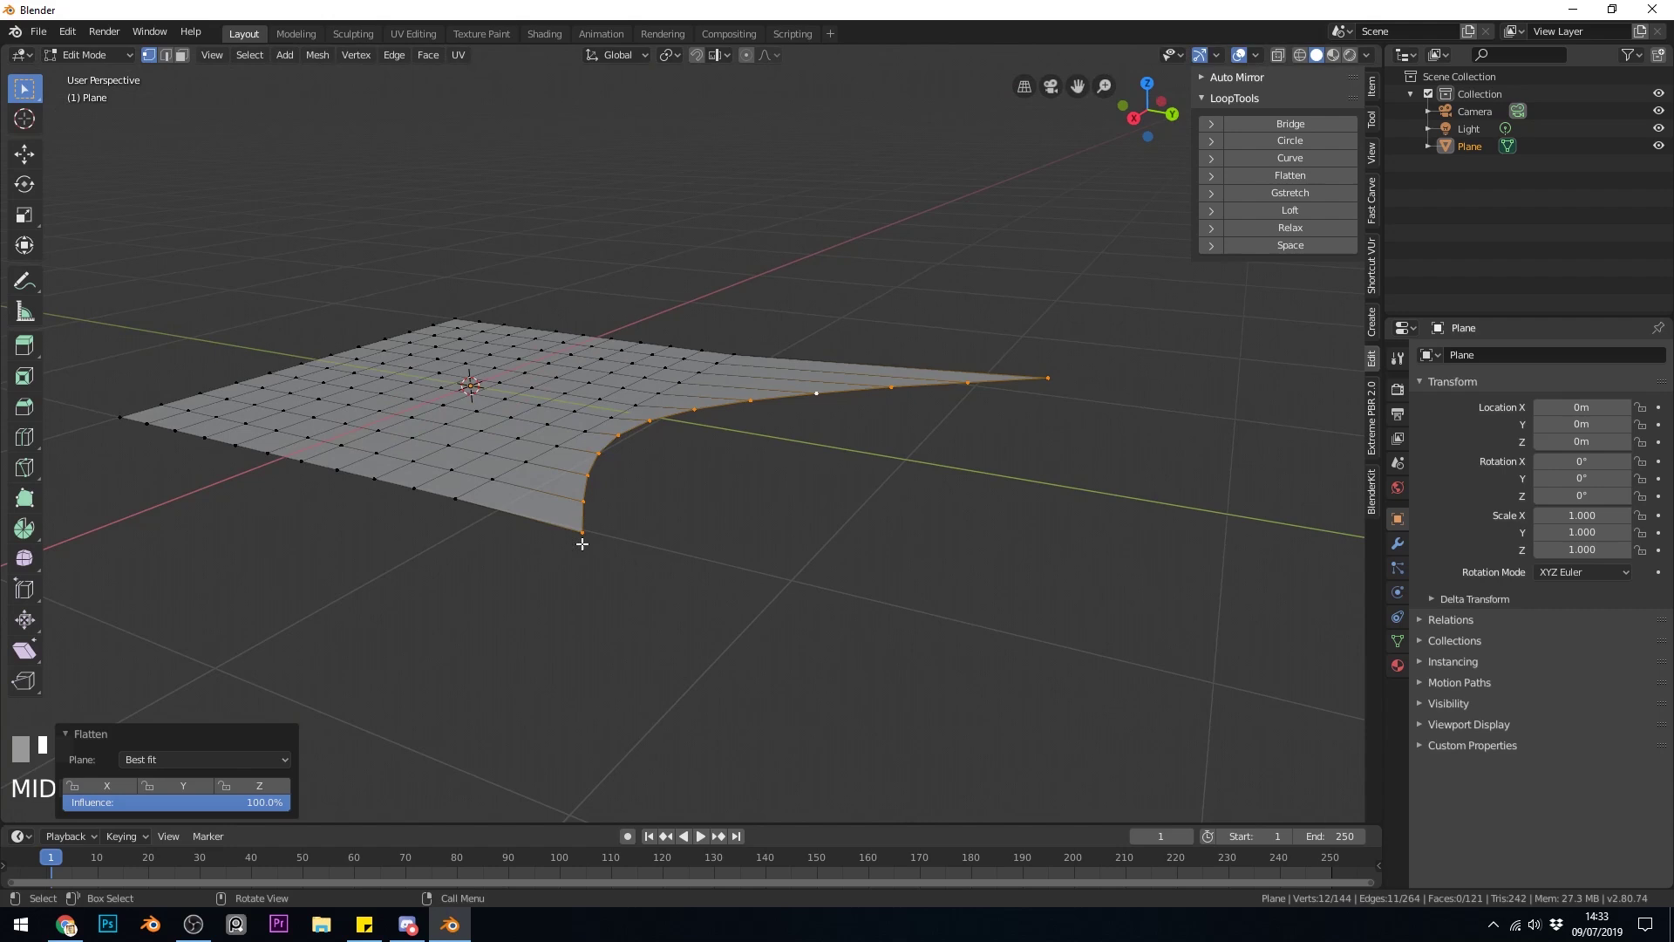
pyautogui.moveTo(582, 543); pyautogui.dragTo(1029, 412, button='middle')
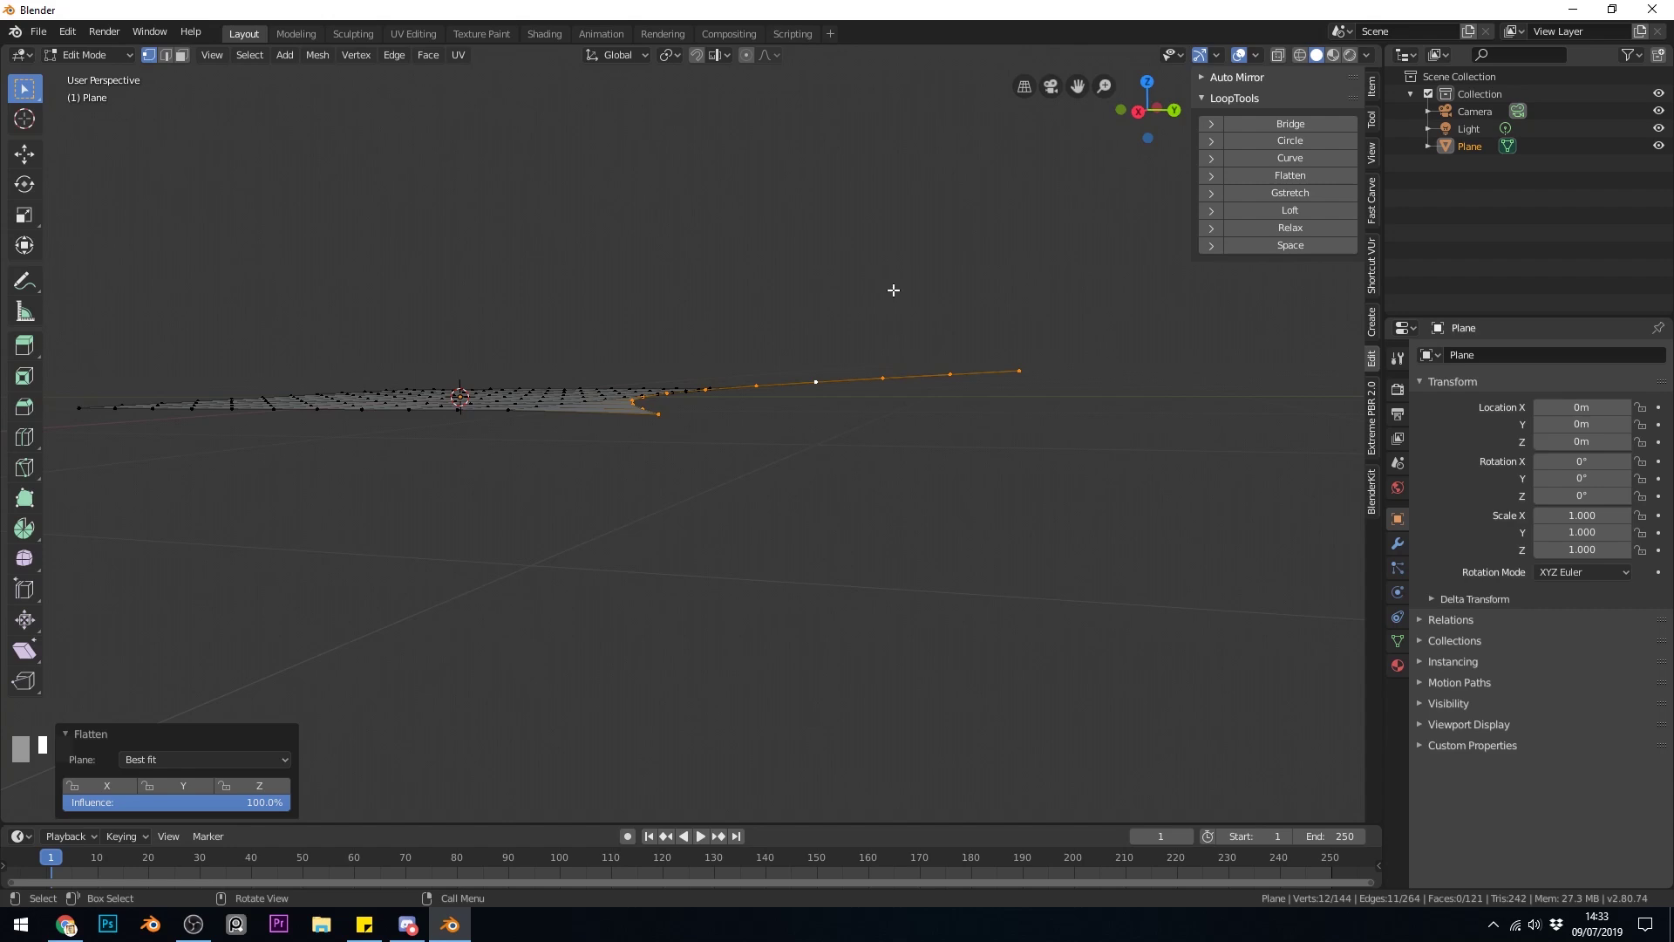
pyautogui.moveTo(949, 370); pyautogui.dragTo(1083, 390, button='middle')
pyautogui.moveTo(870, 551); pyautogui.dragTo(784, 399, button='middle')
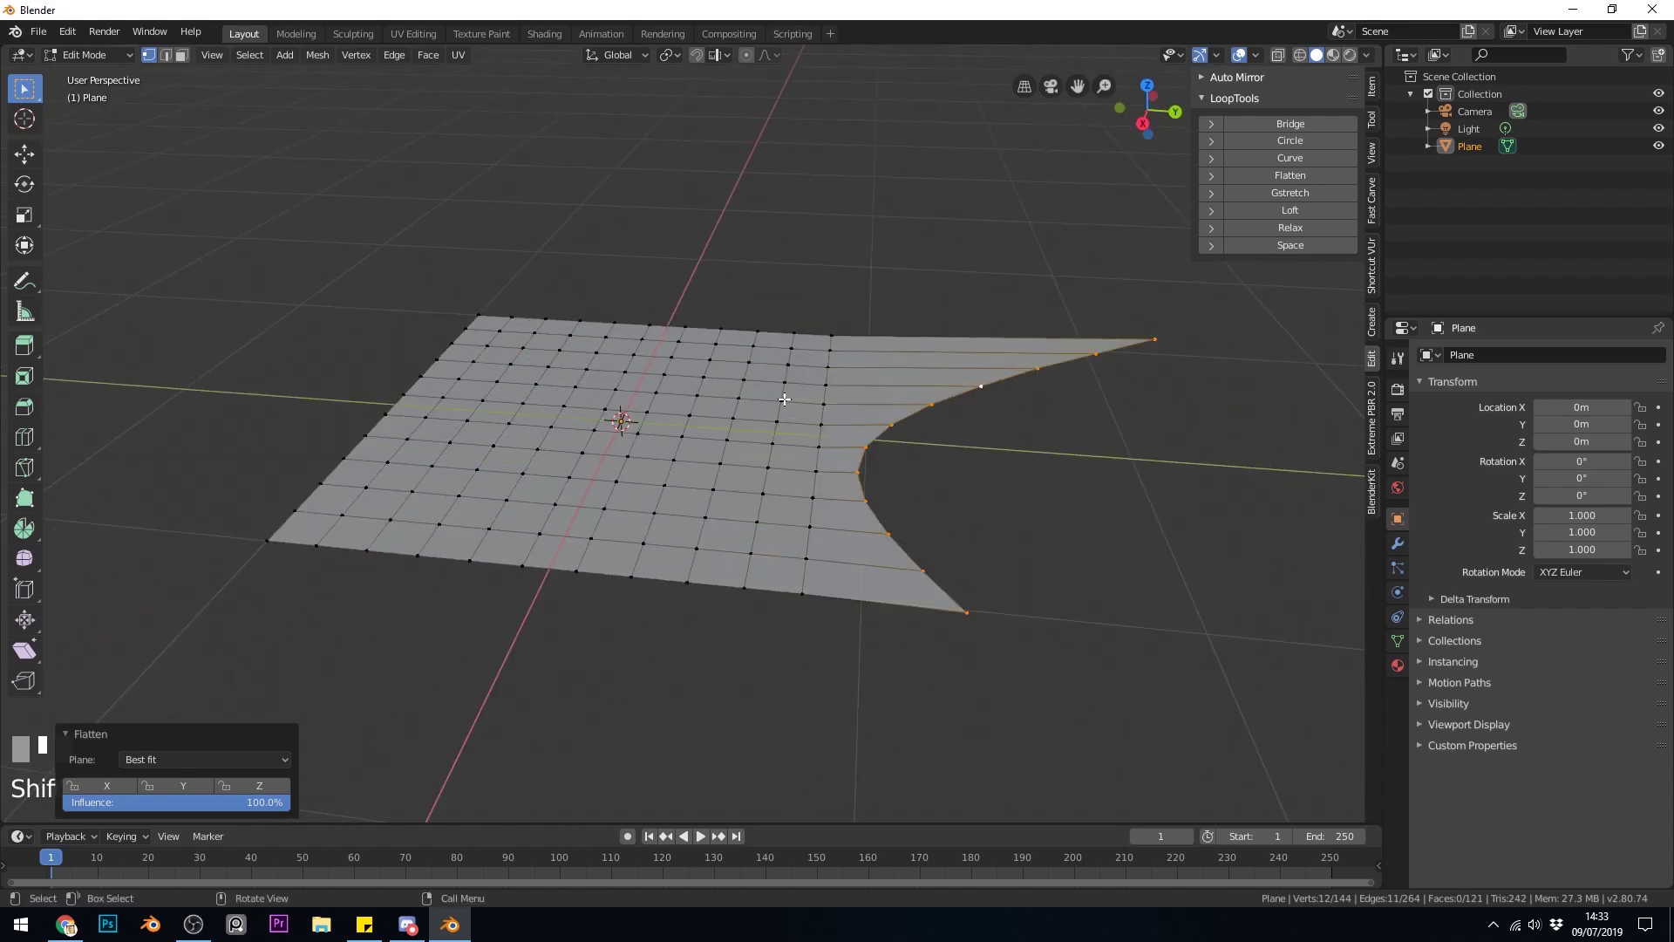
# Step: Randomly select about half the plane's vertices and lift them 0.0832 m along Z
pyautogui.press('a')
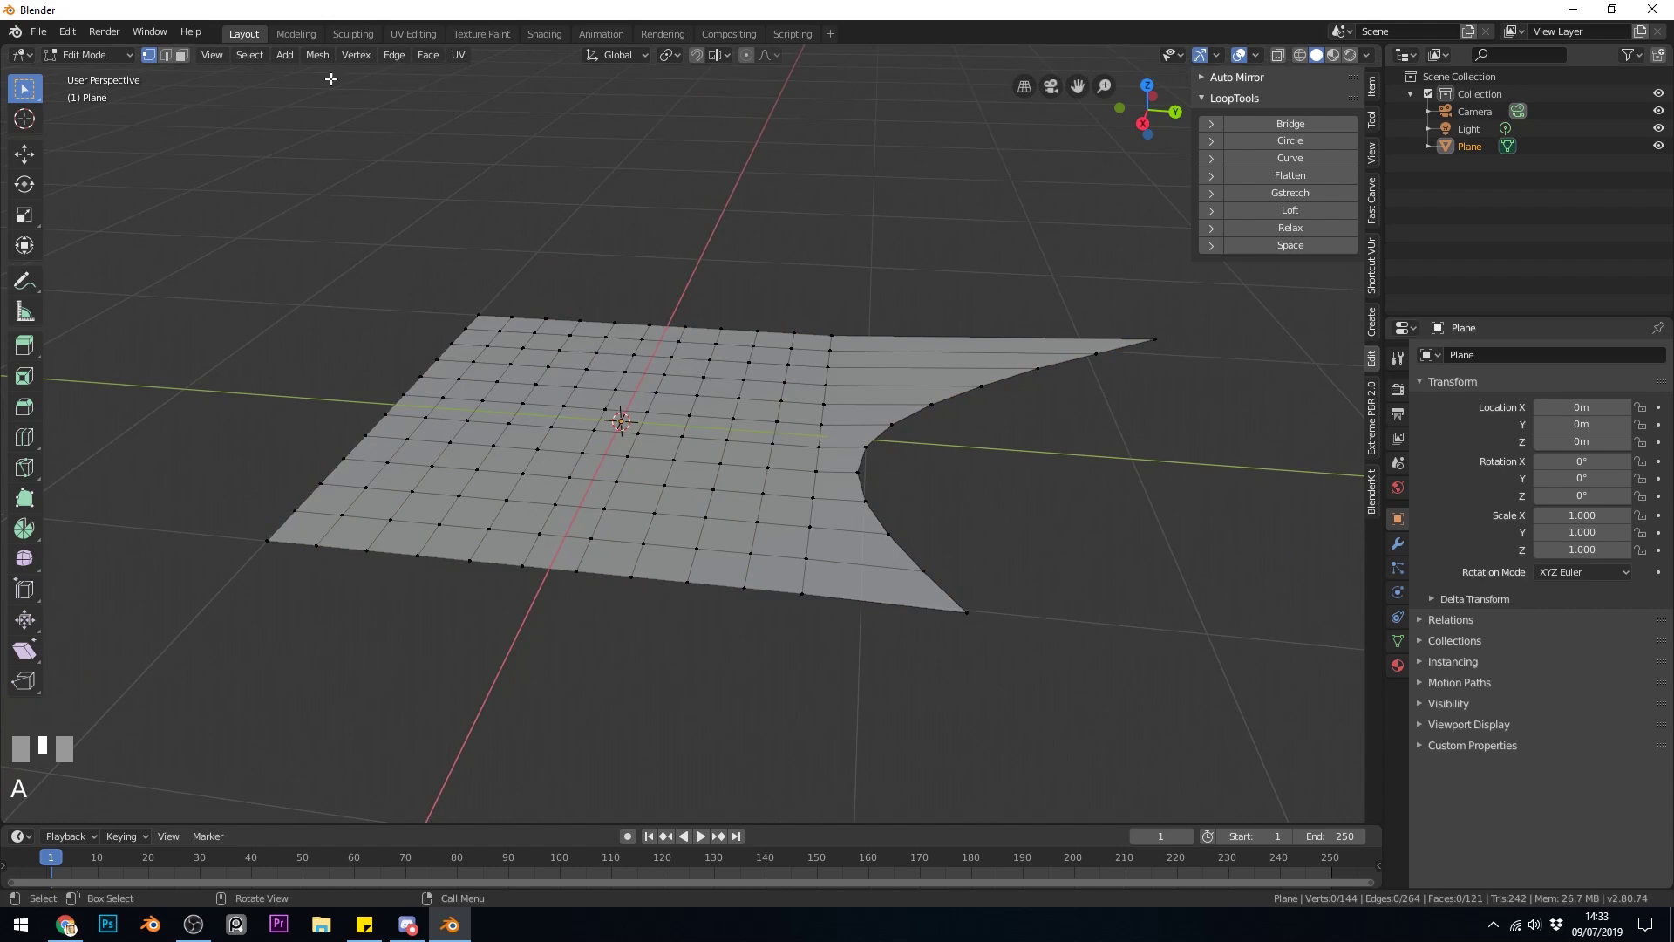
pyautogui.click(249, 54)
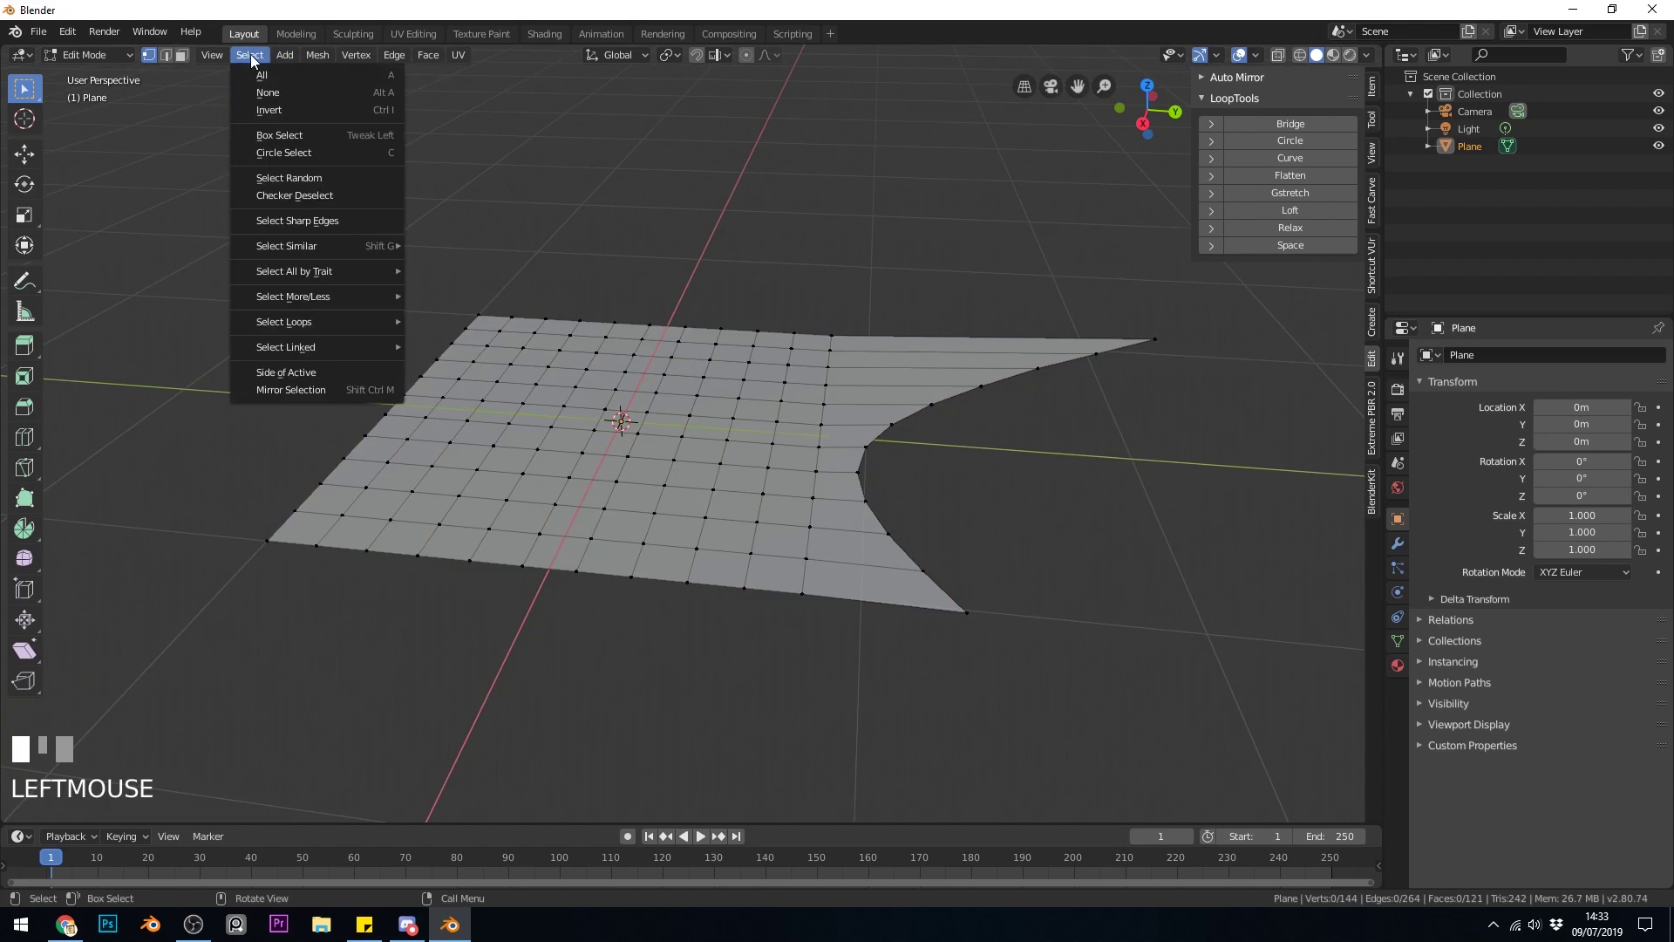
pyautogui.click(298, 177)
pyautogui.press('g')
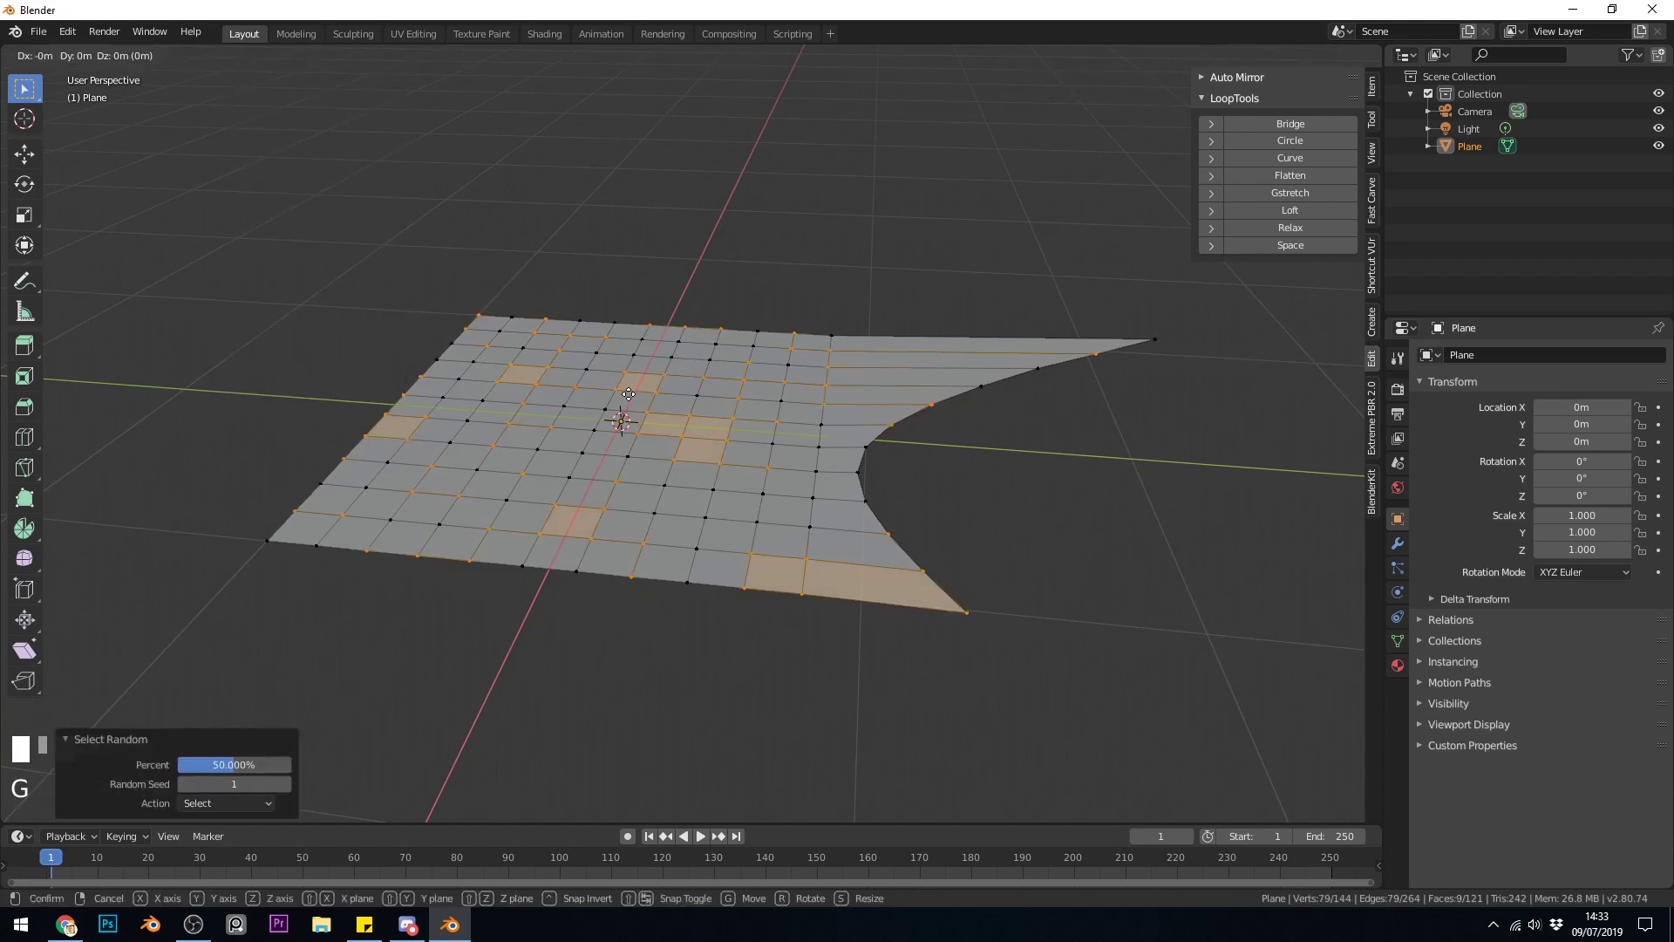
pyautogui.press('z')
pyautogui.click(638, 376)
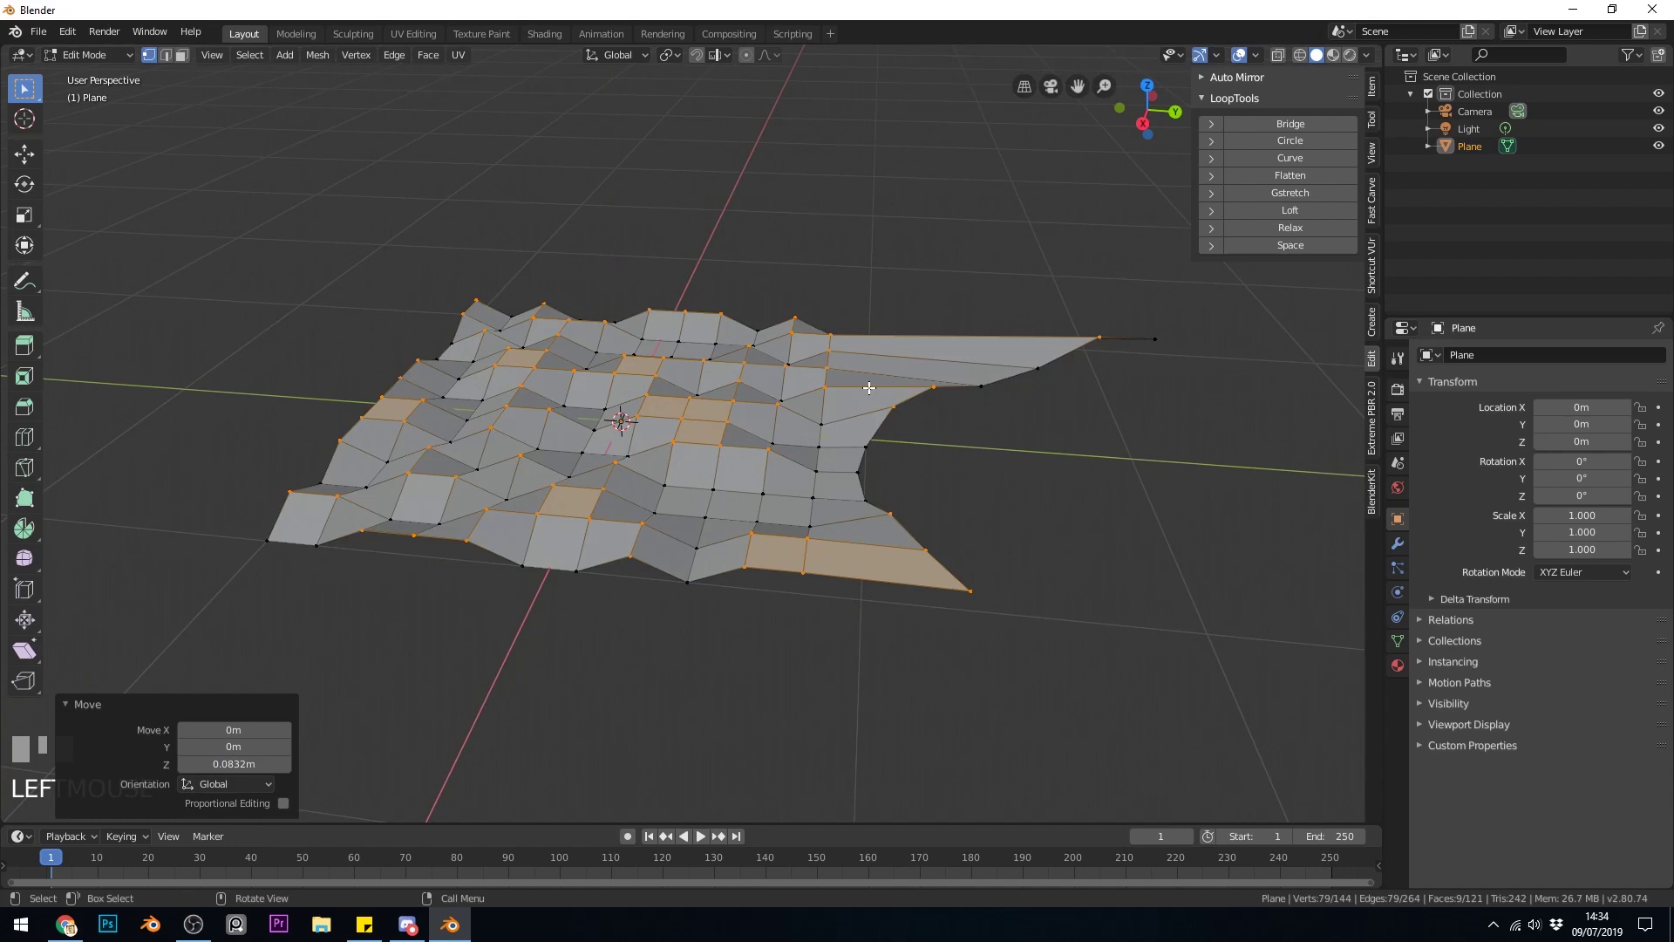
# Step: Level the whole bumpy mesh with LoopTools Flatten and review its plane choices
pyautogui.press('a')
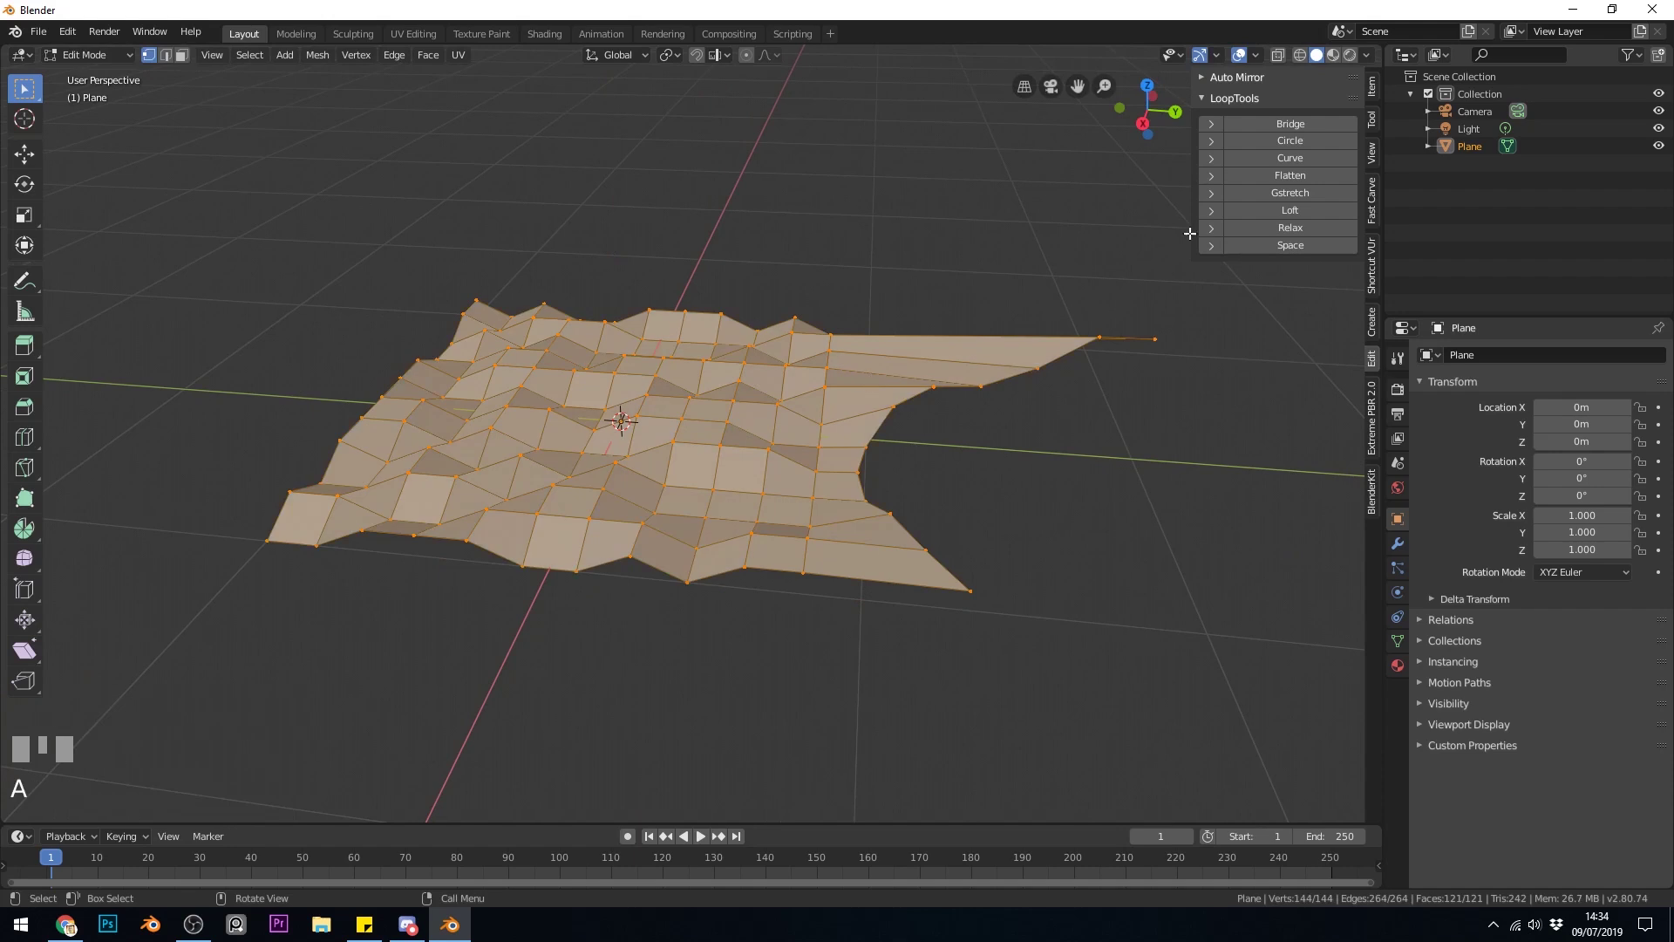
pyautogui.click(1290, 176)
pyautogui.moveTo(683, 542); pyautogui.dragTo(475, 447, button='middle')
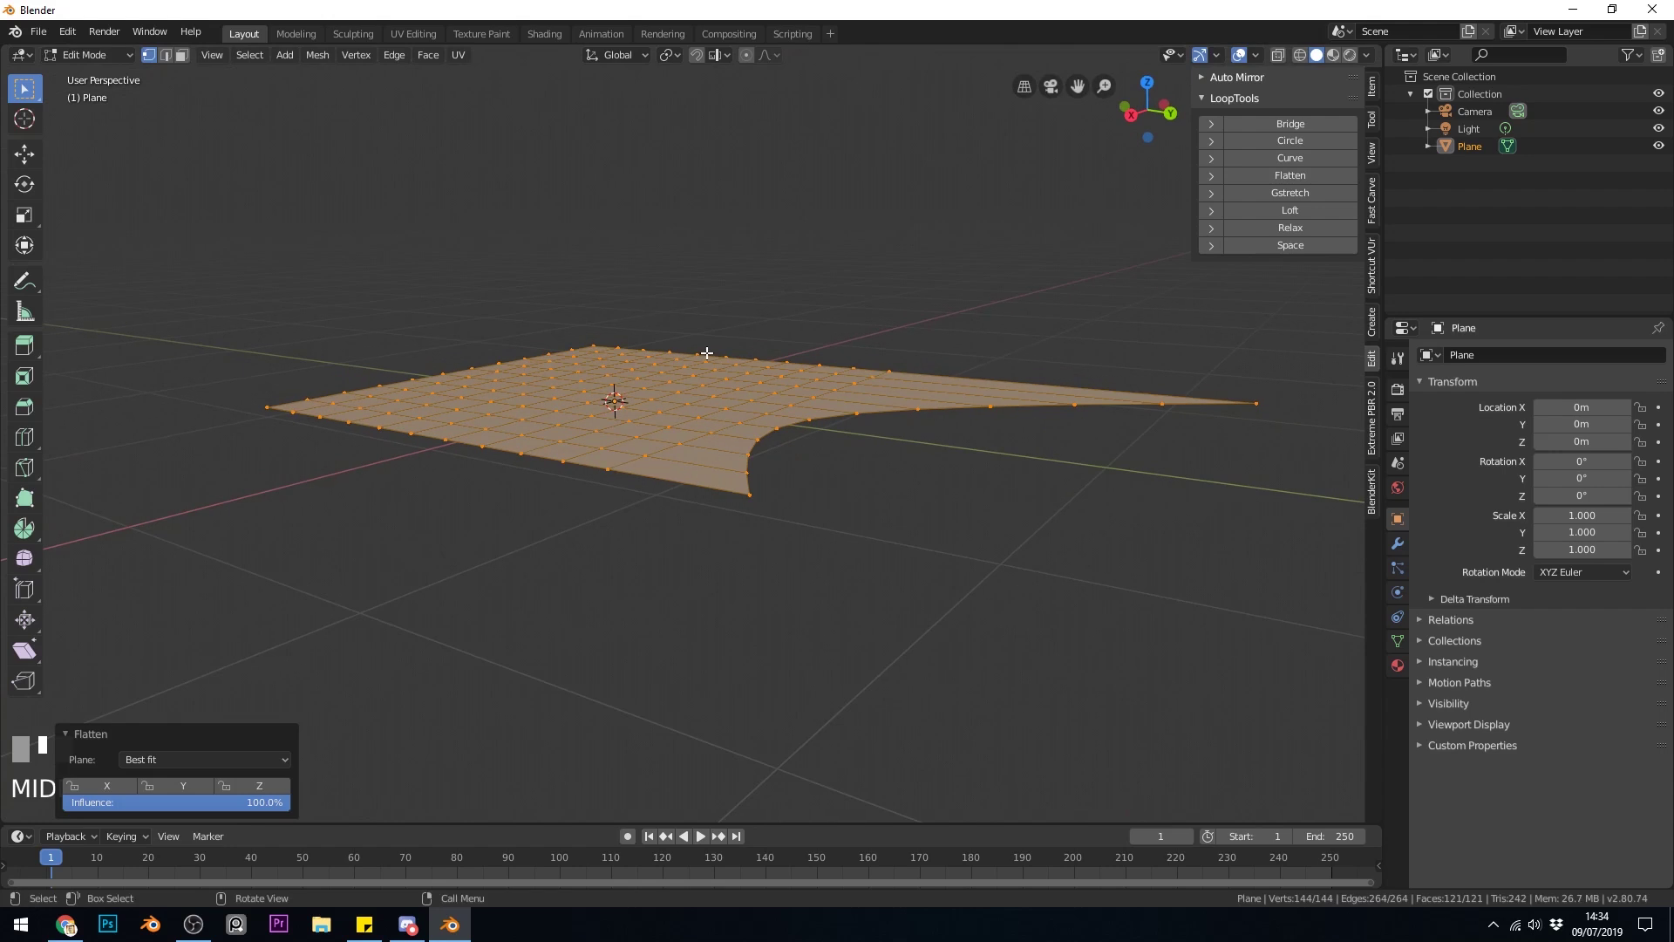
pyautogui.click(276, 760)
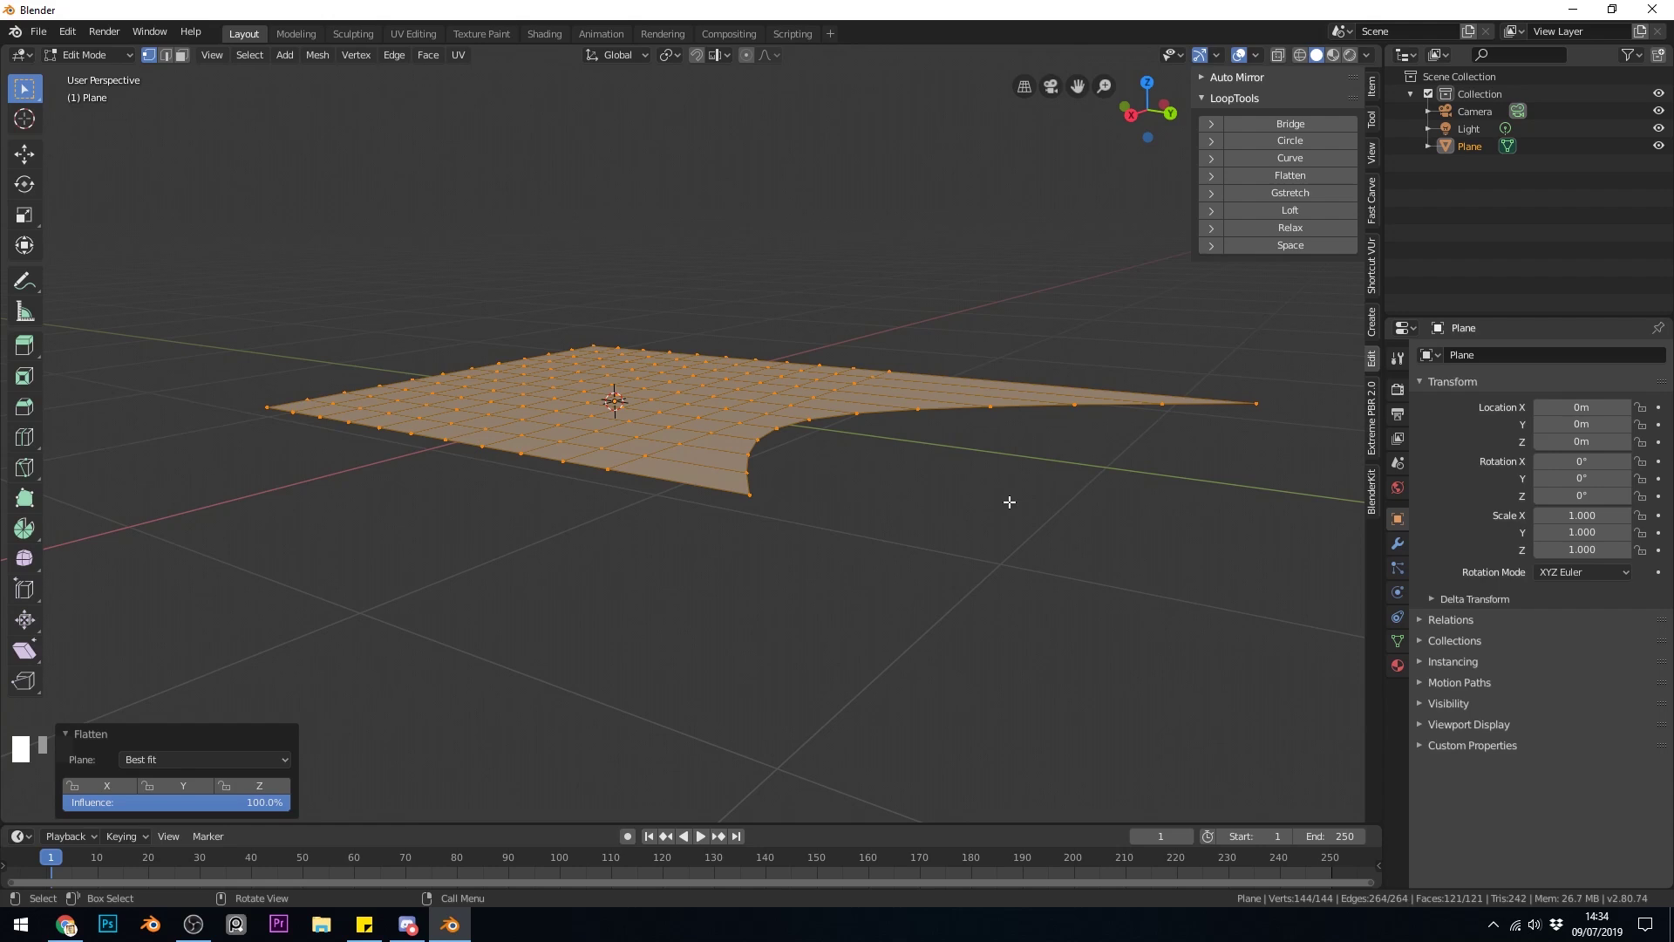
pyautogui.moveTo(884, 510); pyautogui.dragTo(878, 552, button='middle')
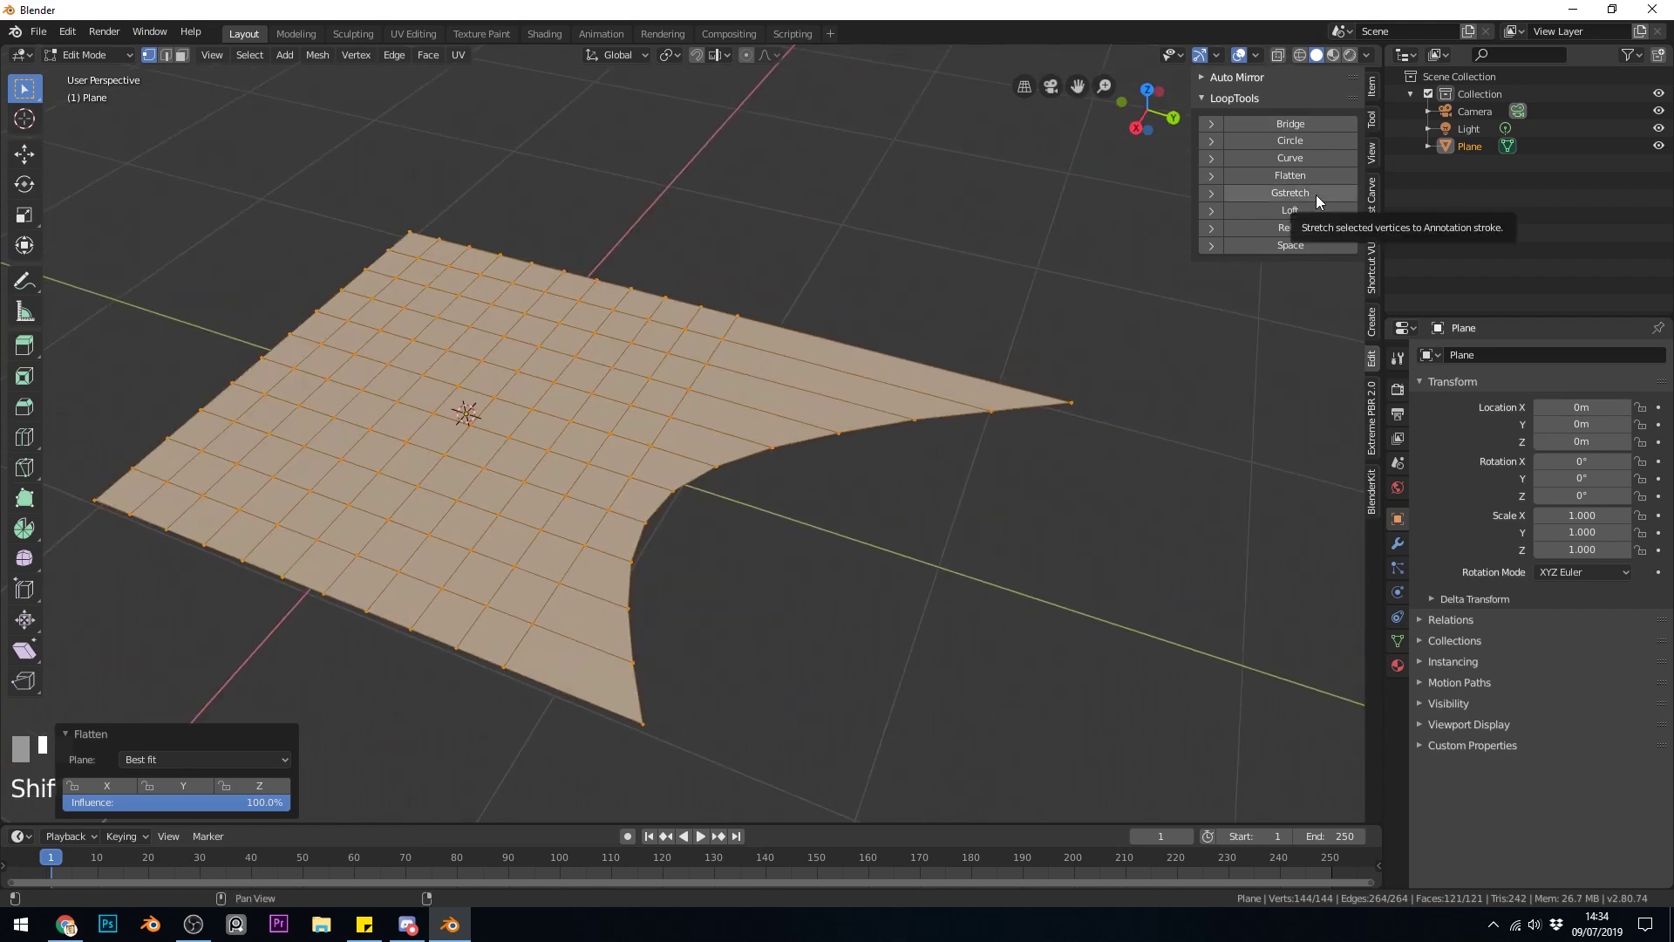
# Step: Draw a freehand S-shaped annotation stroke to the right of the plane
pyautogui.scroll(-2, 467, 345)
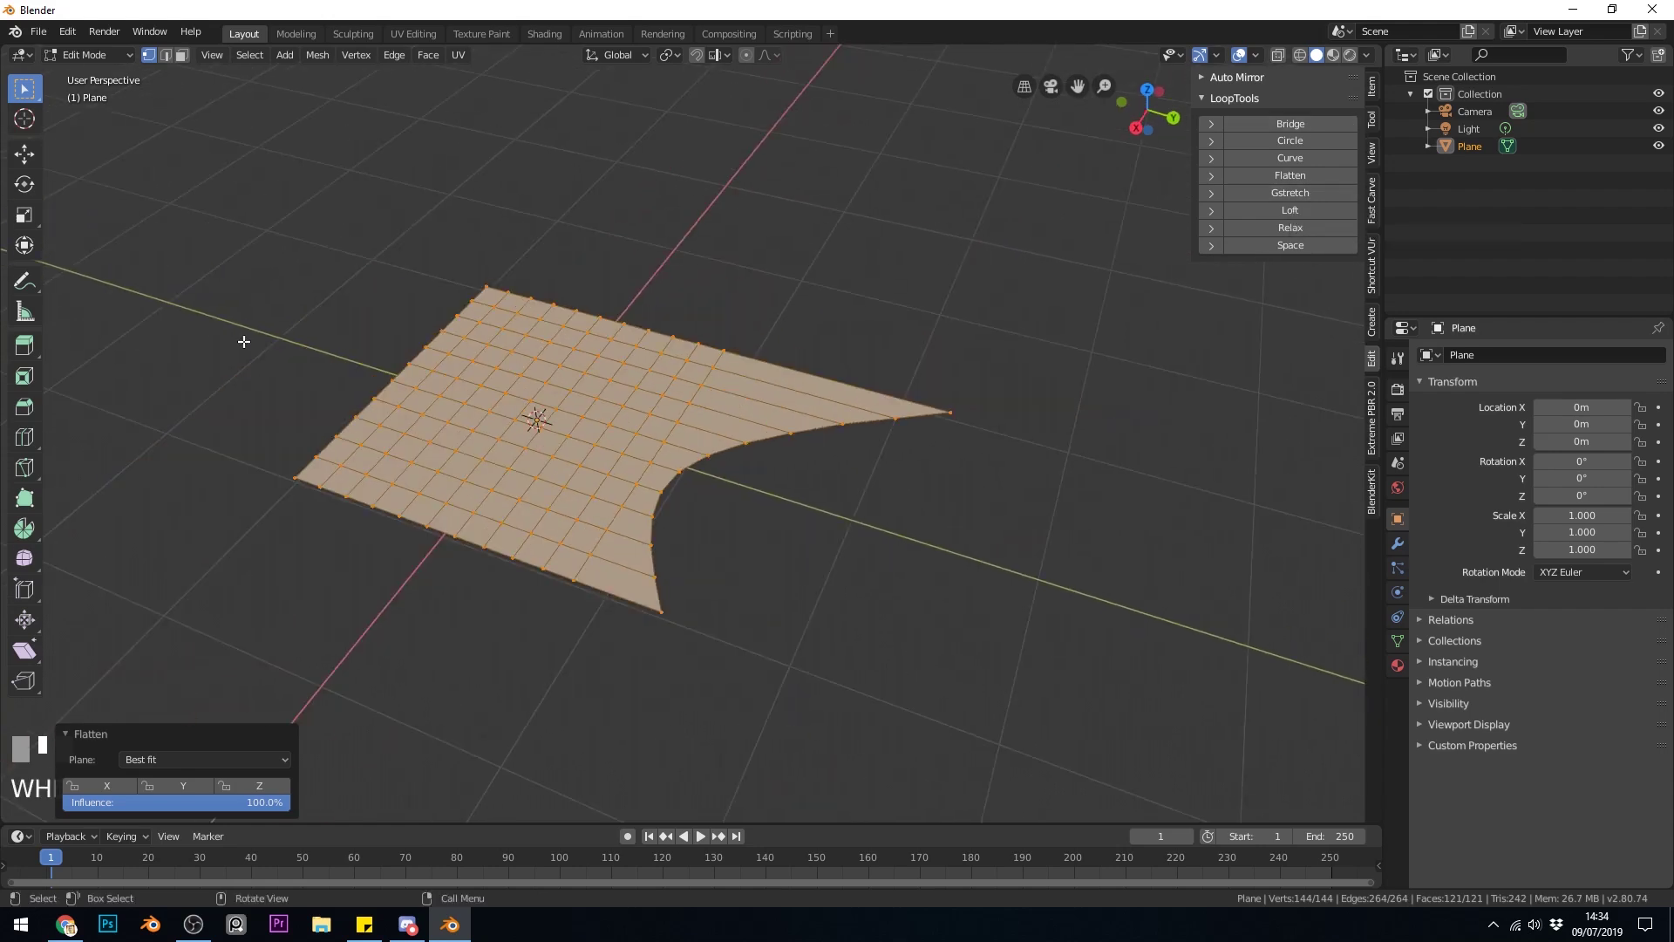
pyautogui.click(31, 285)
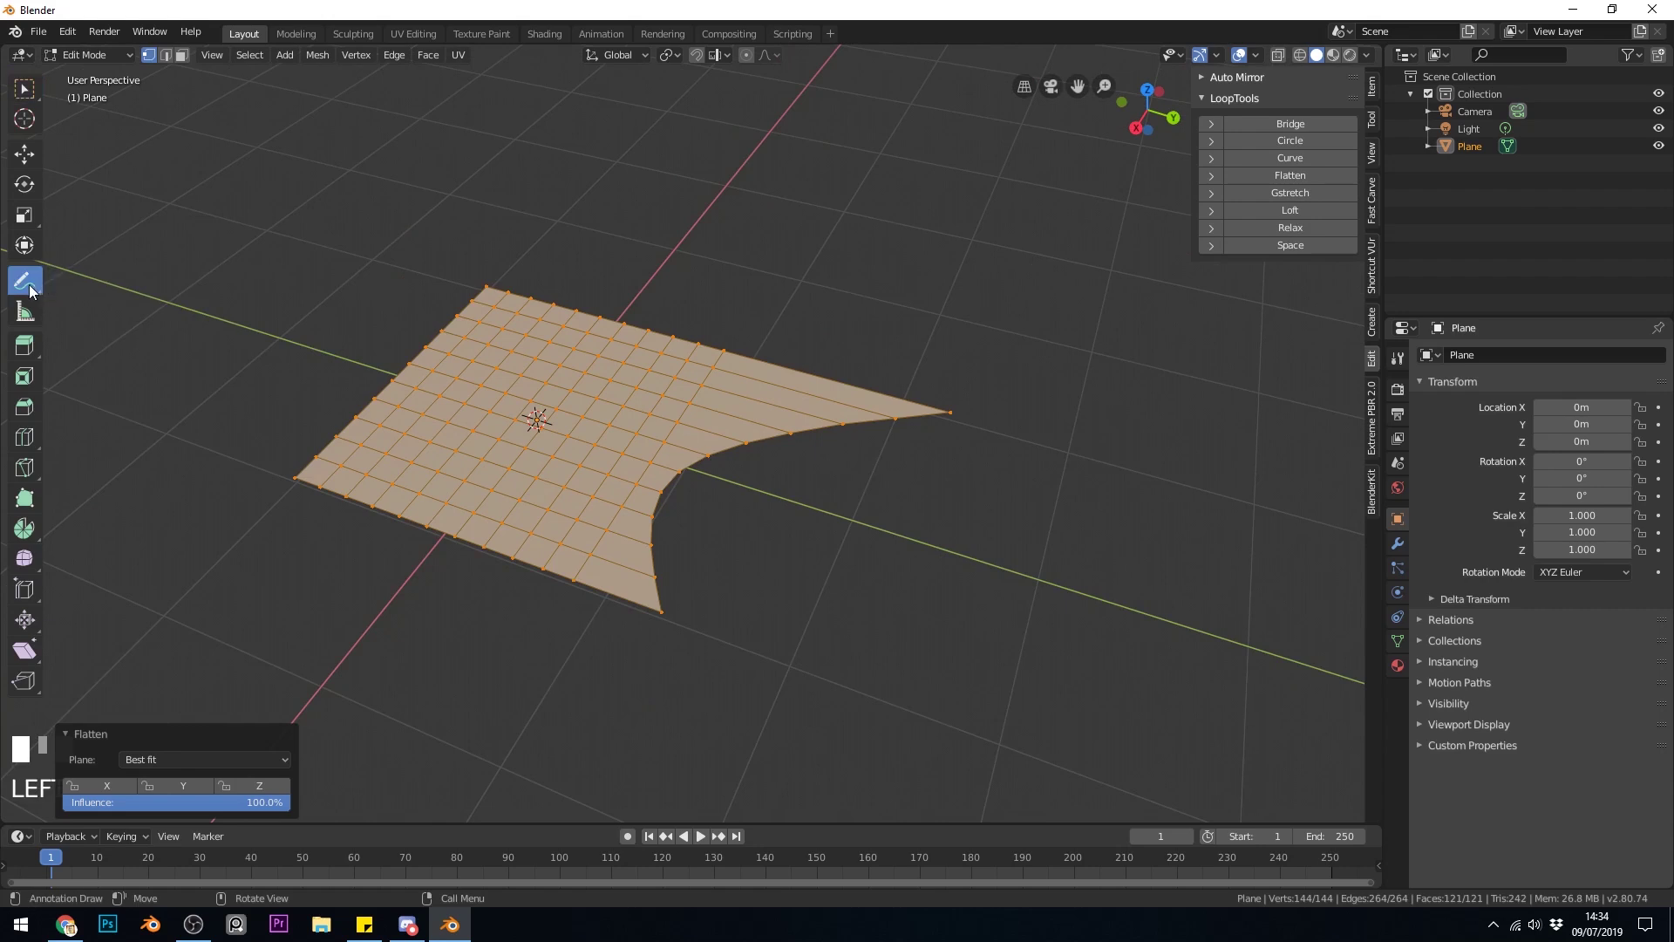
pyautogui.click(30, 289)
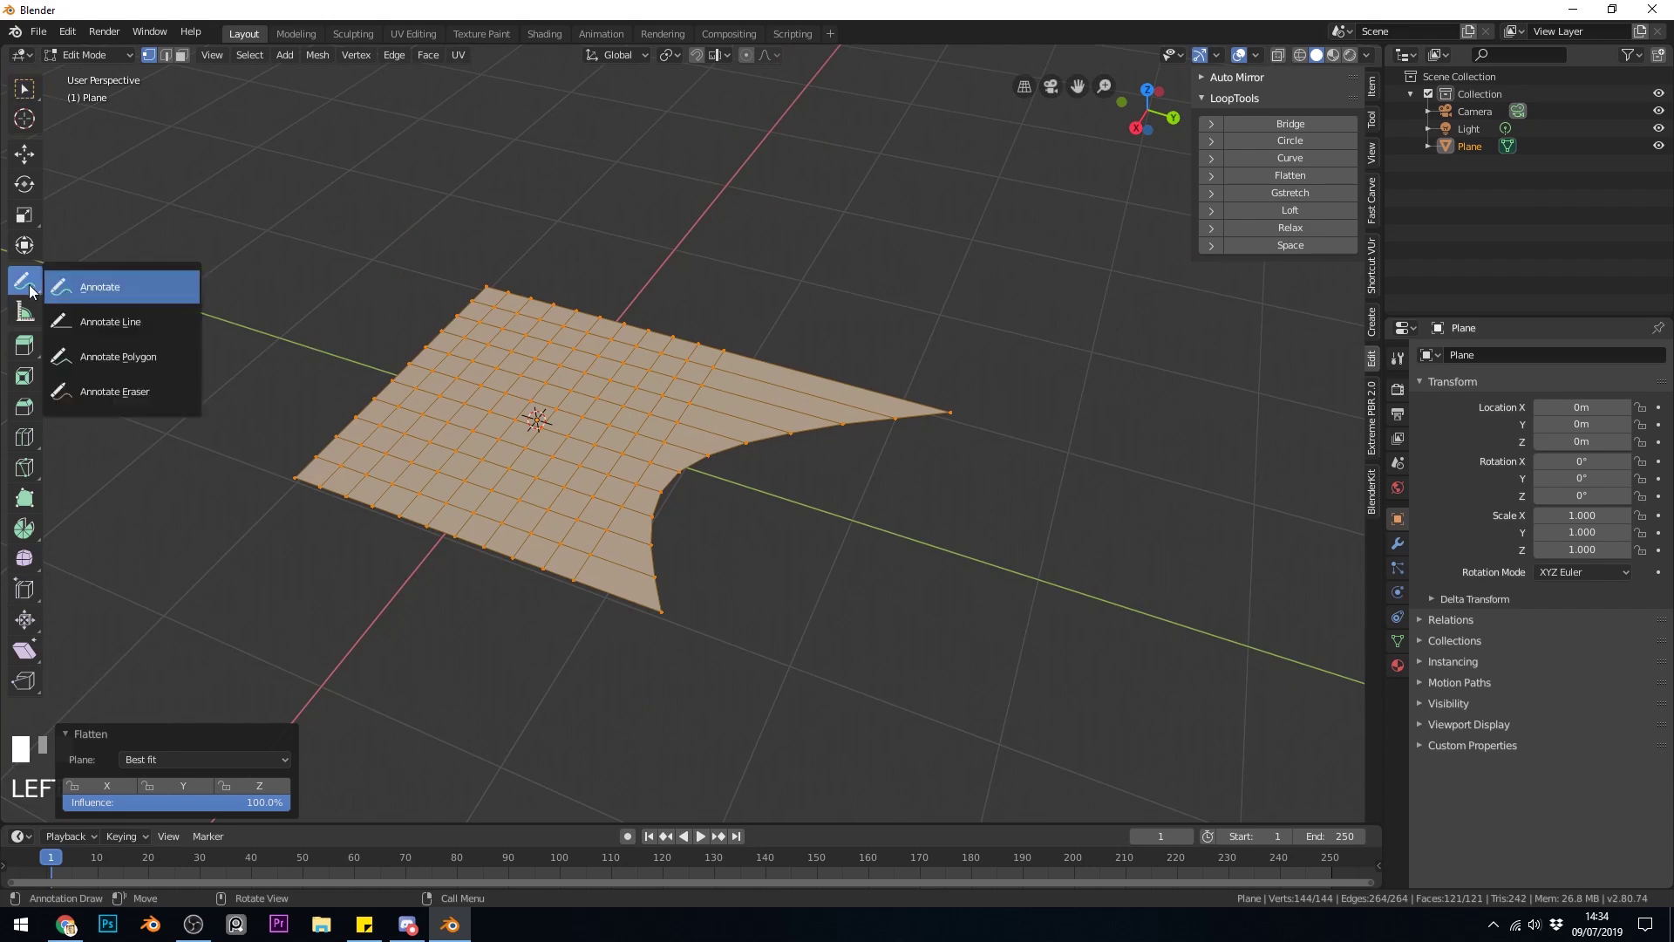
pyautogui.click(112, 289)
pyautogui.moveTo(1224, 447)
pyautogui.mouseDown()
pyautogui.moveTo(1112, 469)
pyautogui.moveTo(1102, 510)
pyautogui.moveTo(1210, 588)
pyautogui.moveTo(1201, 620)
pyautogui.moveTo(987, 636)
pyautogui.moveTo(969, 679)
pyautogui.mouseUp()
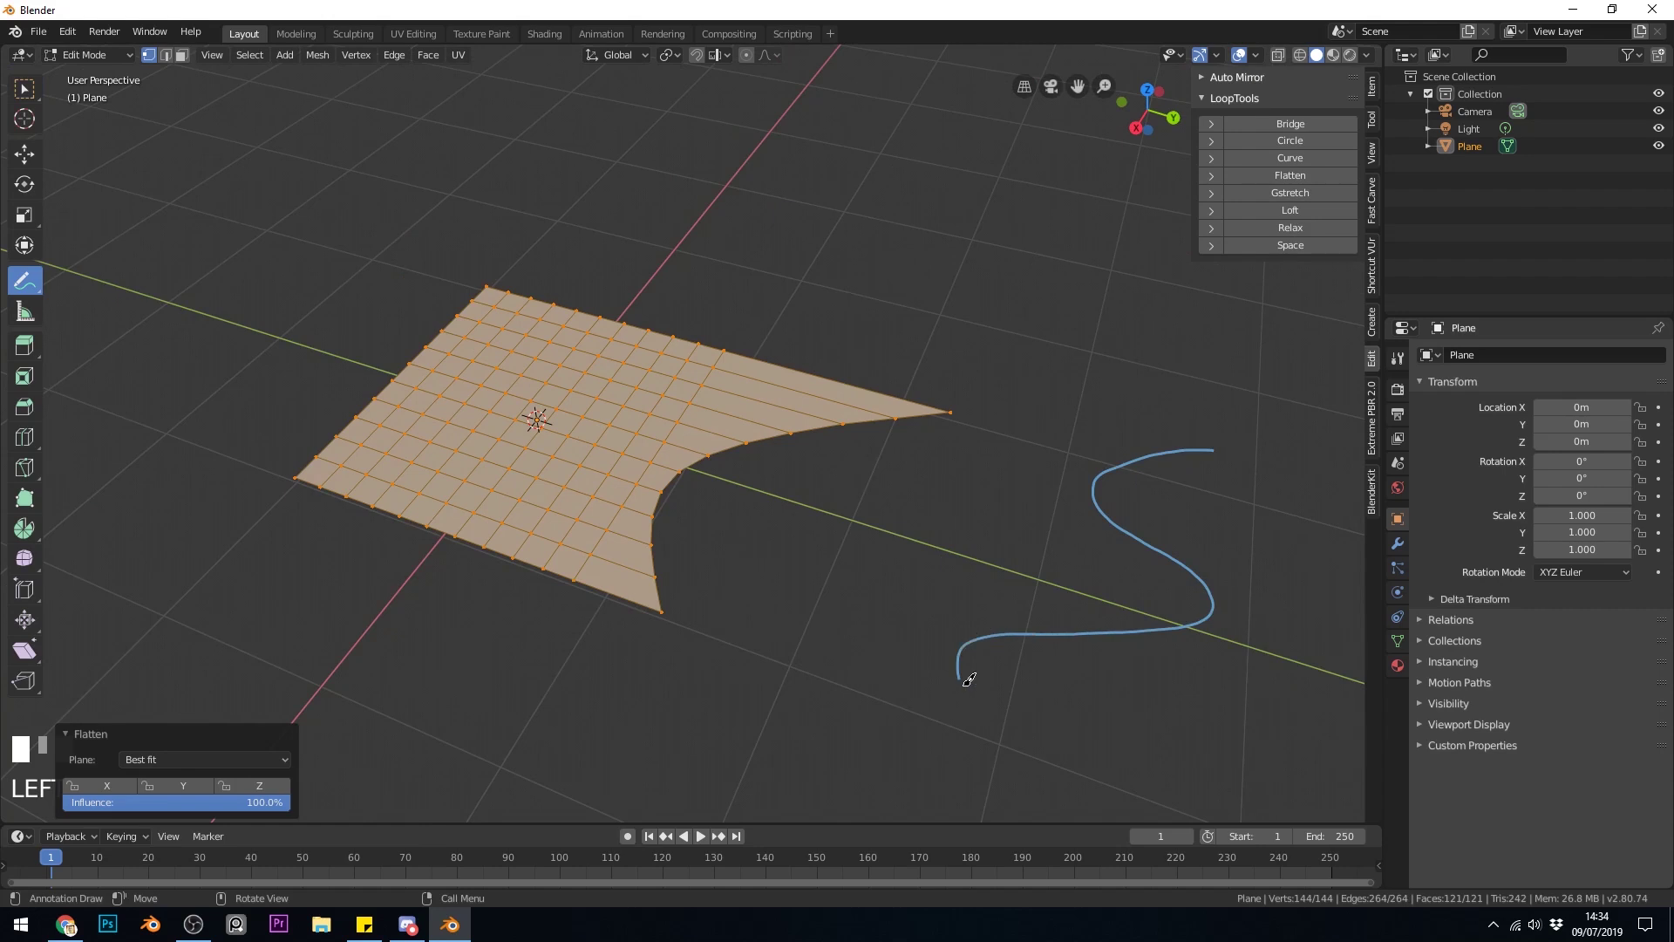
# Step: Stretch the curved boundary edge loop onto the stroke with LoopTools Gstretch
pyautogui.click(23, 88)
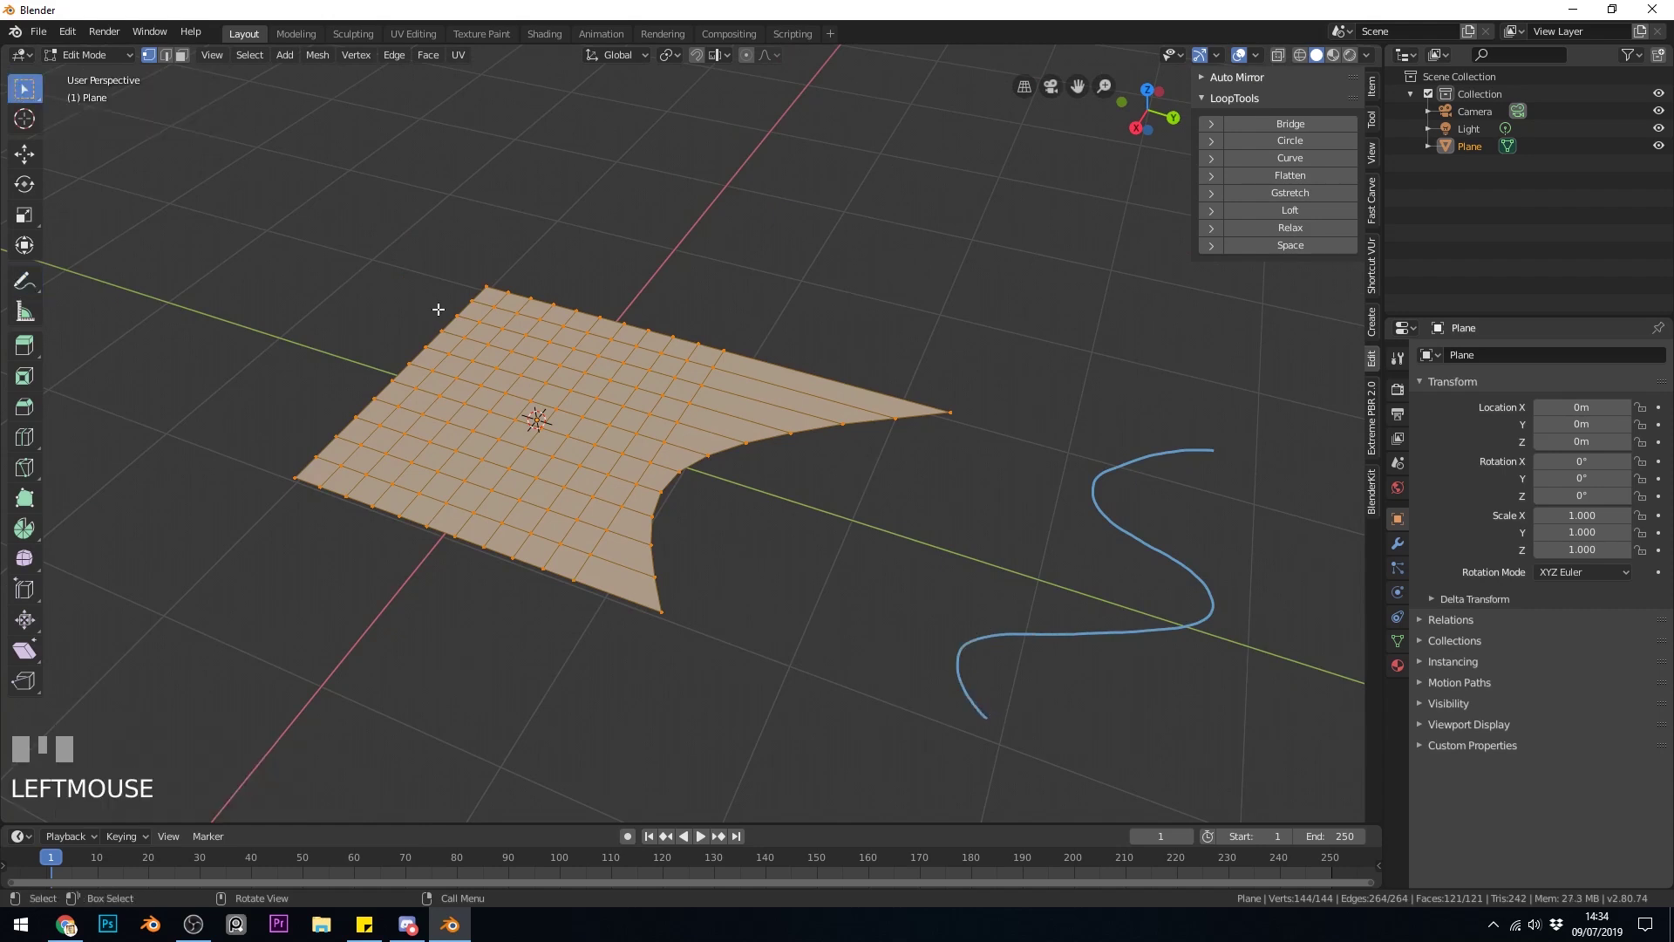
pyautogui.keyDown('alt'); pyautogui.click(689, 466); pyautogui.keyUp('alt')
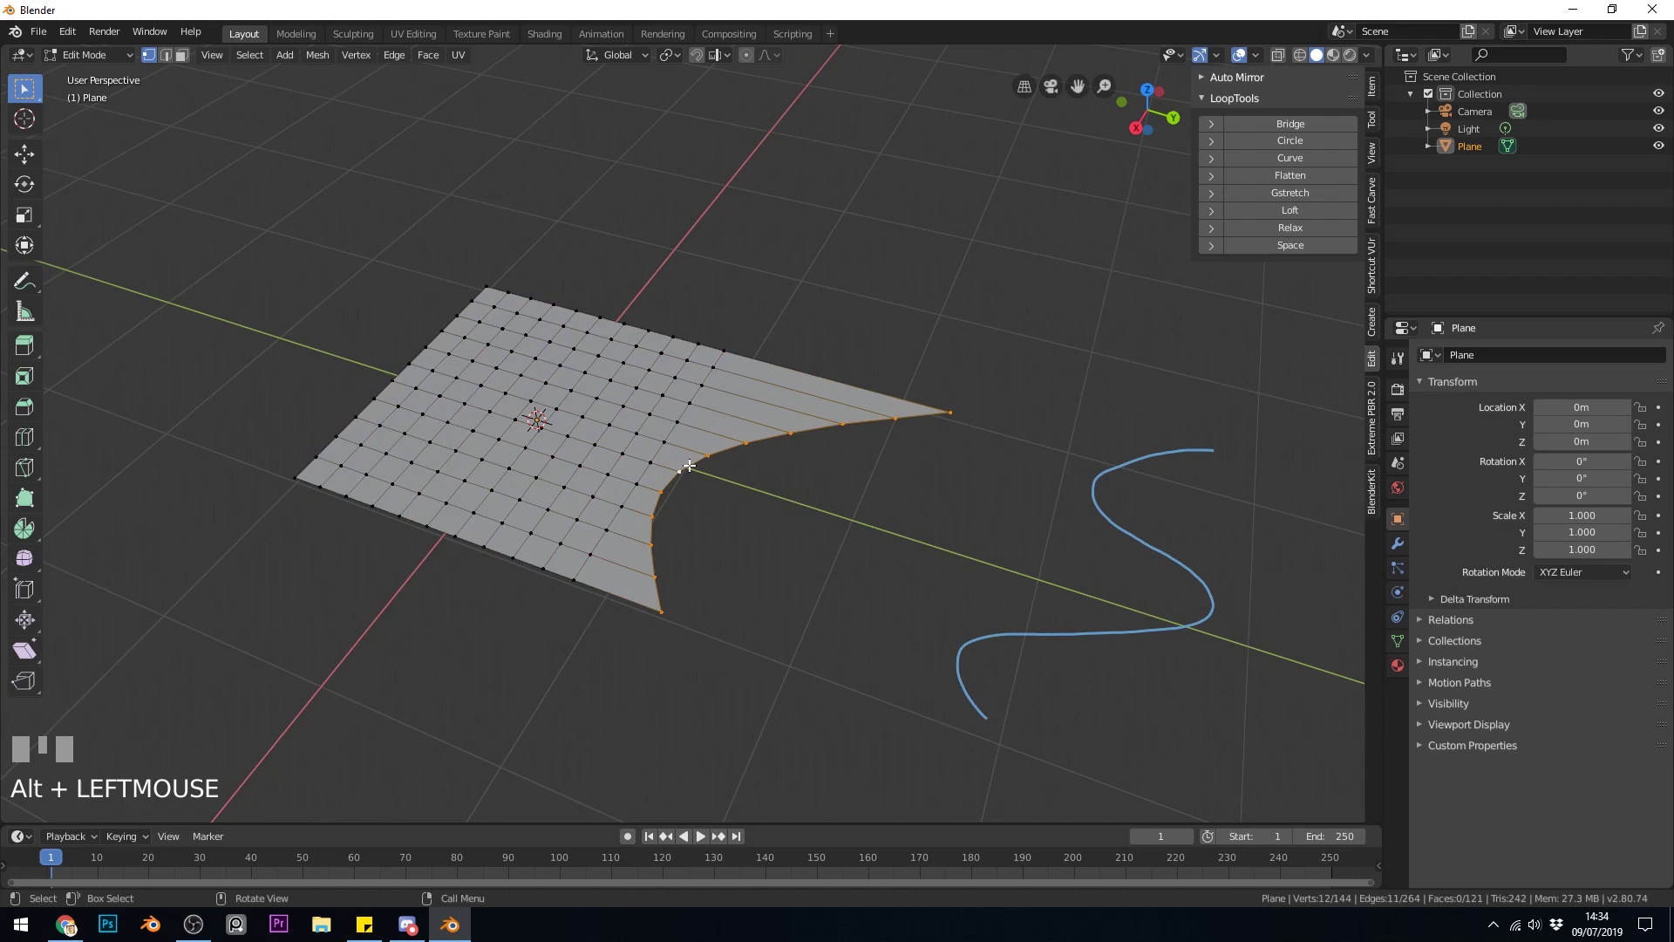
pyautogui.click(1291, 192)
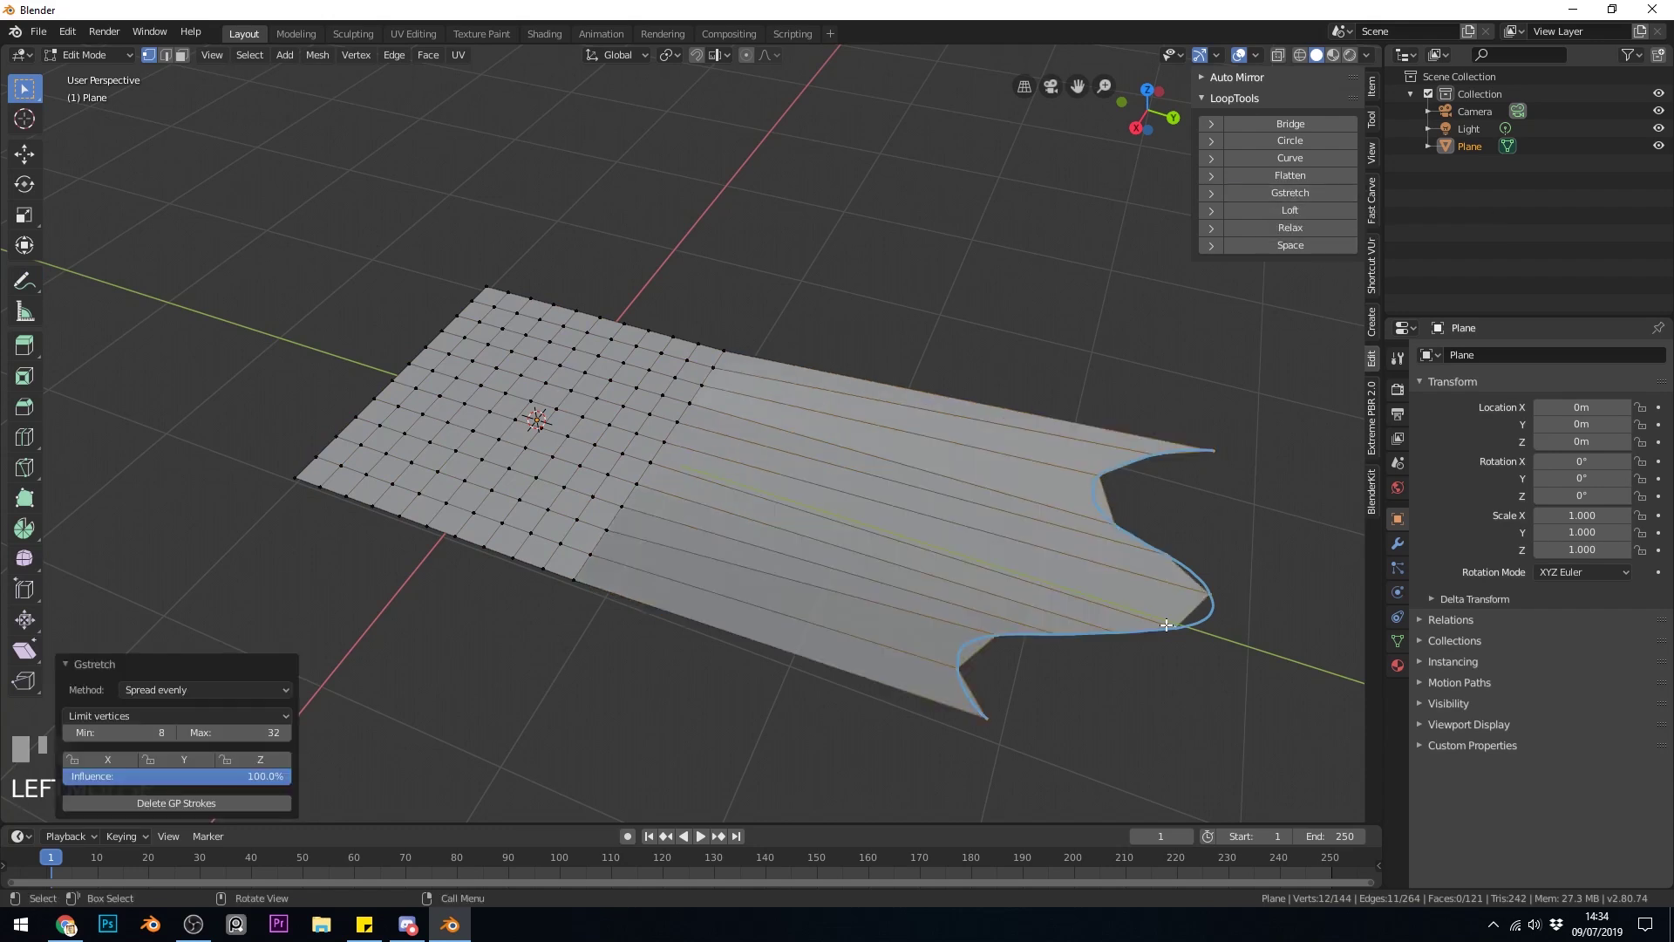
pyautogui.moveTo(1130, 641); pyautogui.dragTo(679, 423, button='middle')
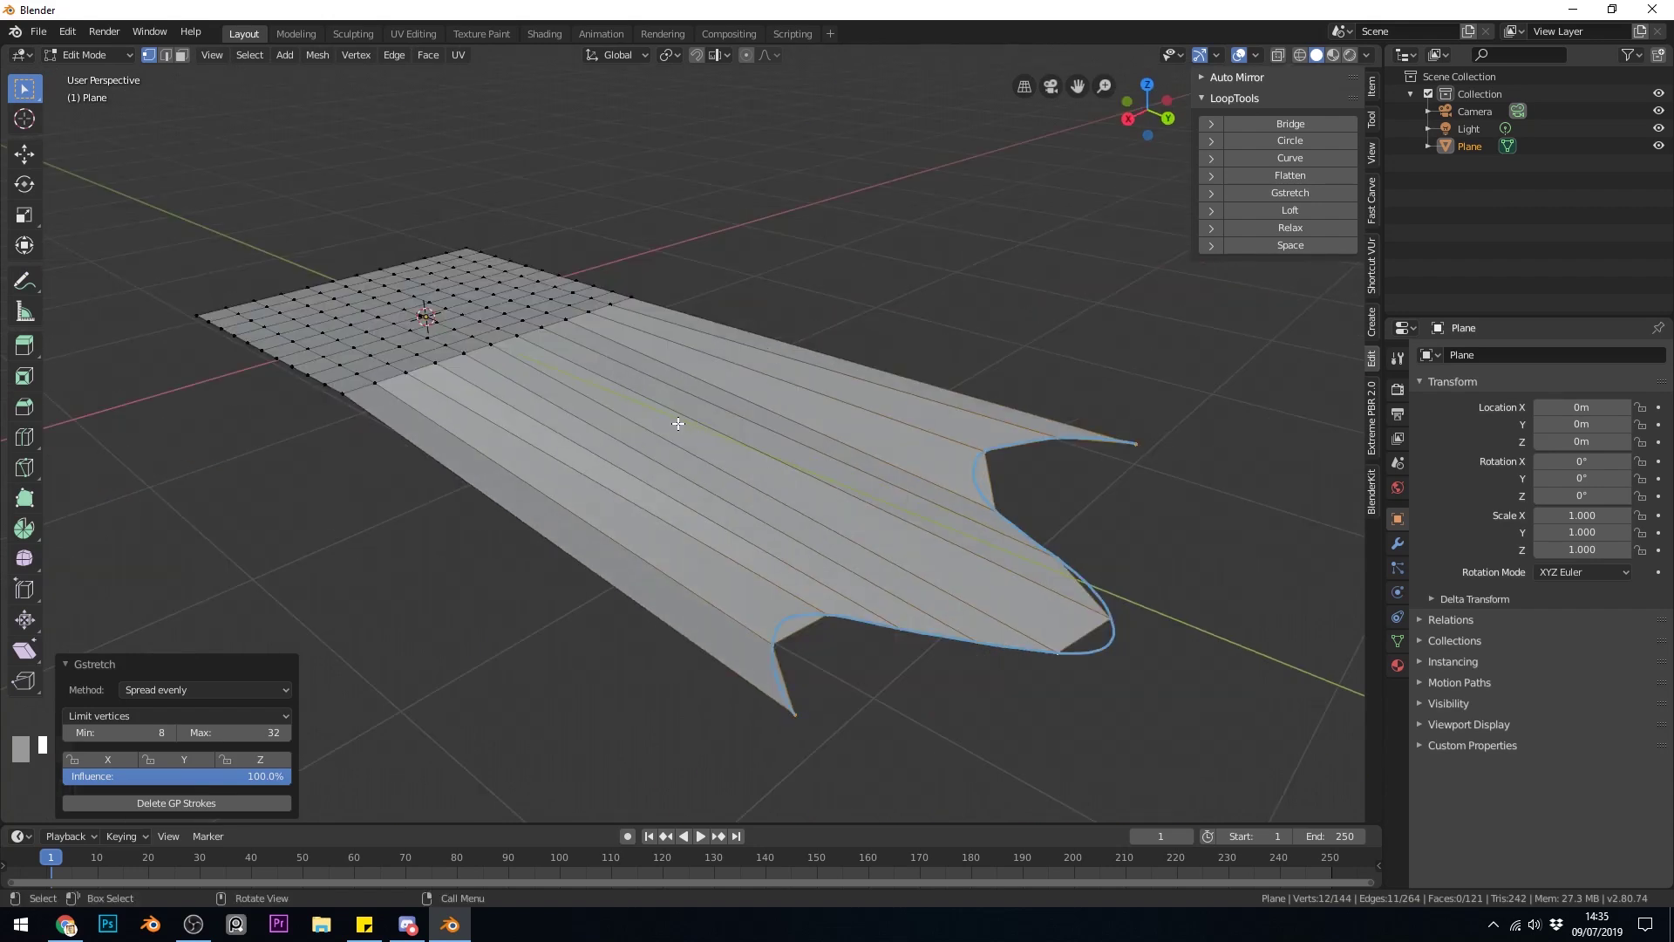
# Step: Delete the plane in Object Mode and erase the S-shaped annotation stroke
pyautogui.press('Tab')
pyautogui.press('Delete')
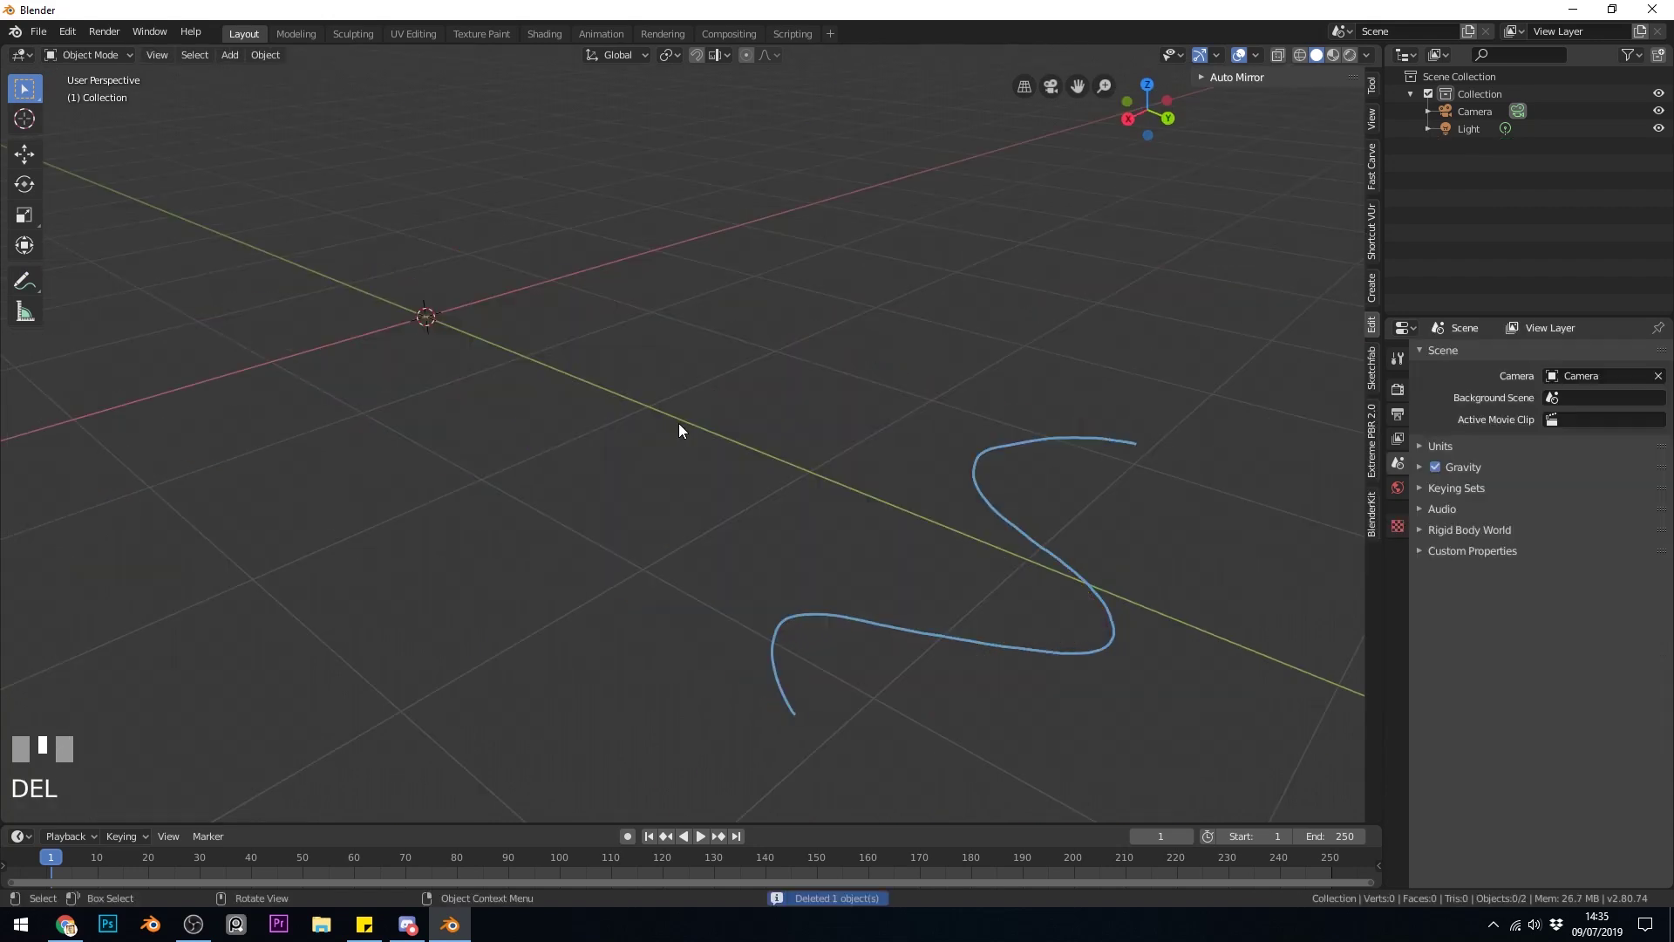
pyautogui.moveTo(33, 279); pyautogui.dragTo(130, 389)
pyautogui.moveTo(1094, 442)
pyautogui.mouseDown()
pyautogui.moveTo(1058, 661)
pyautogui.moveTo(802, 717)
pyautogui.mouseUp()
pyautogui.click(25, 88)
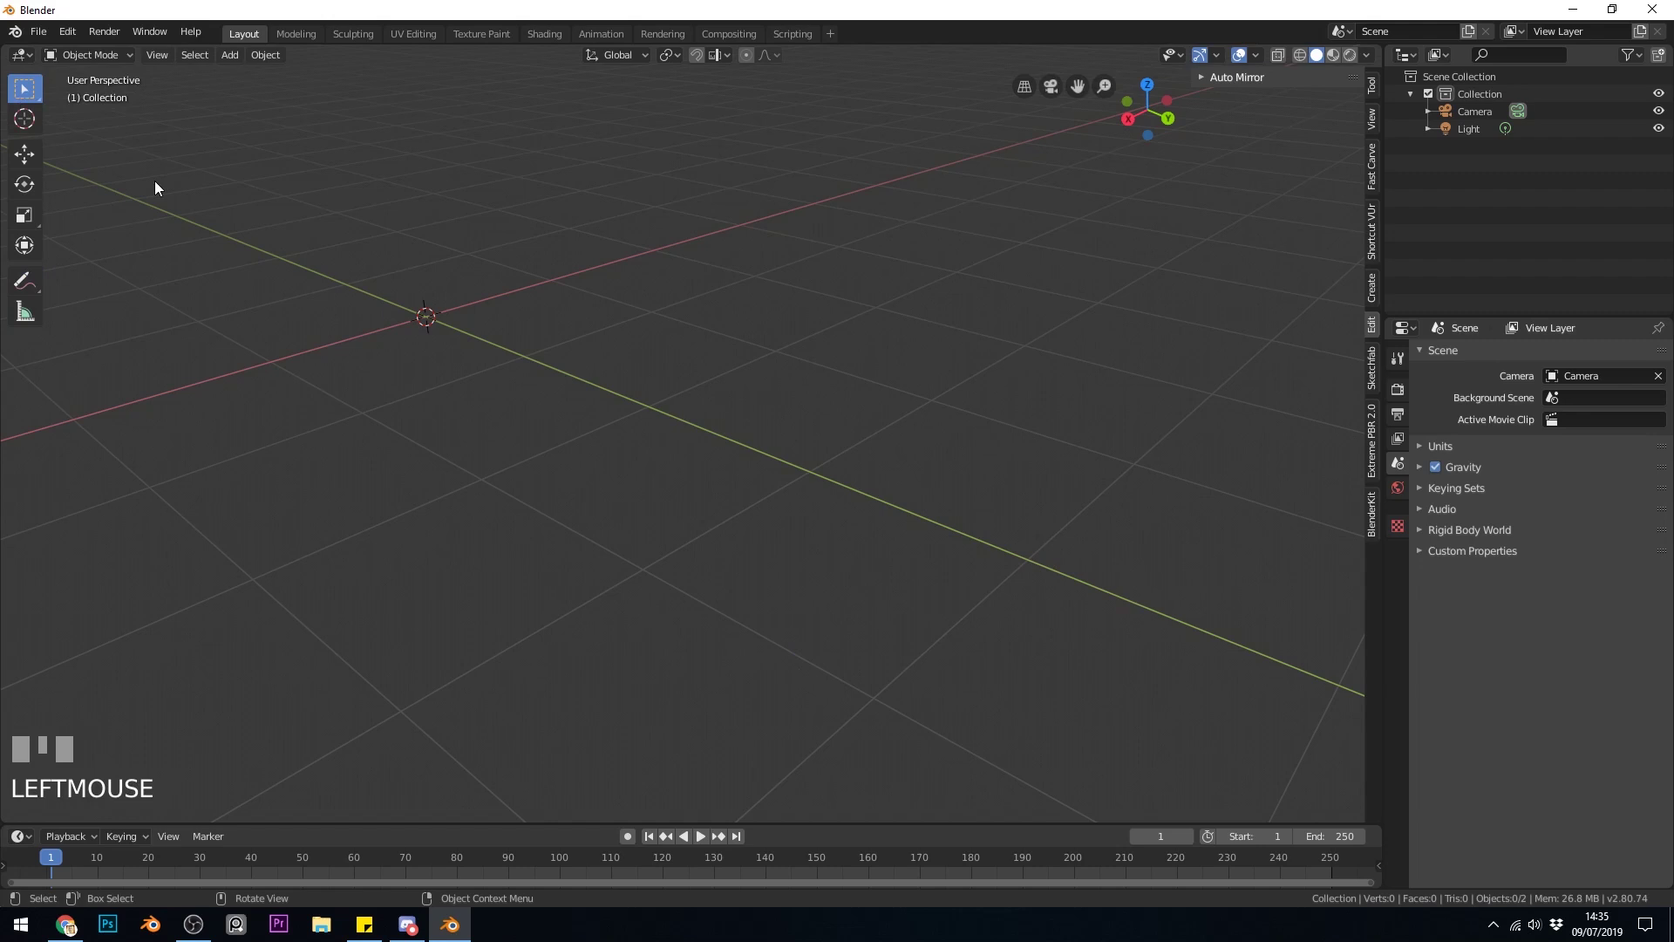
# Step: Add a circle mesh and enter Edit Mode on it
pyautogui.hotkey('shift', 'a')
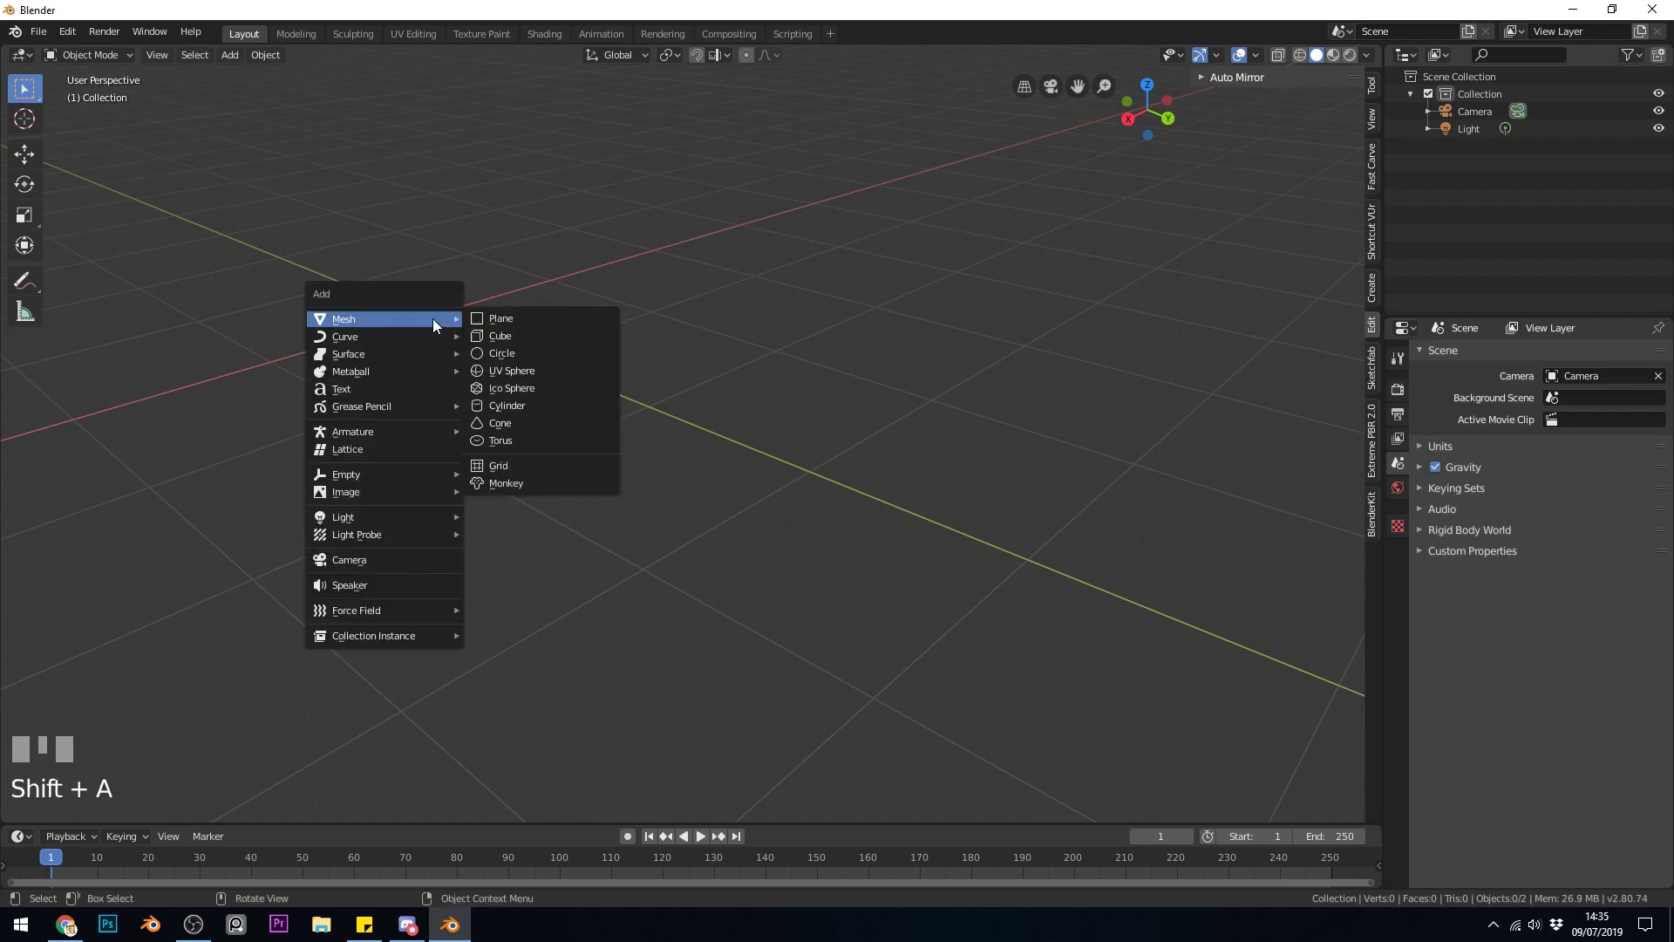
pyautogui.click(503, 354)
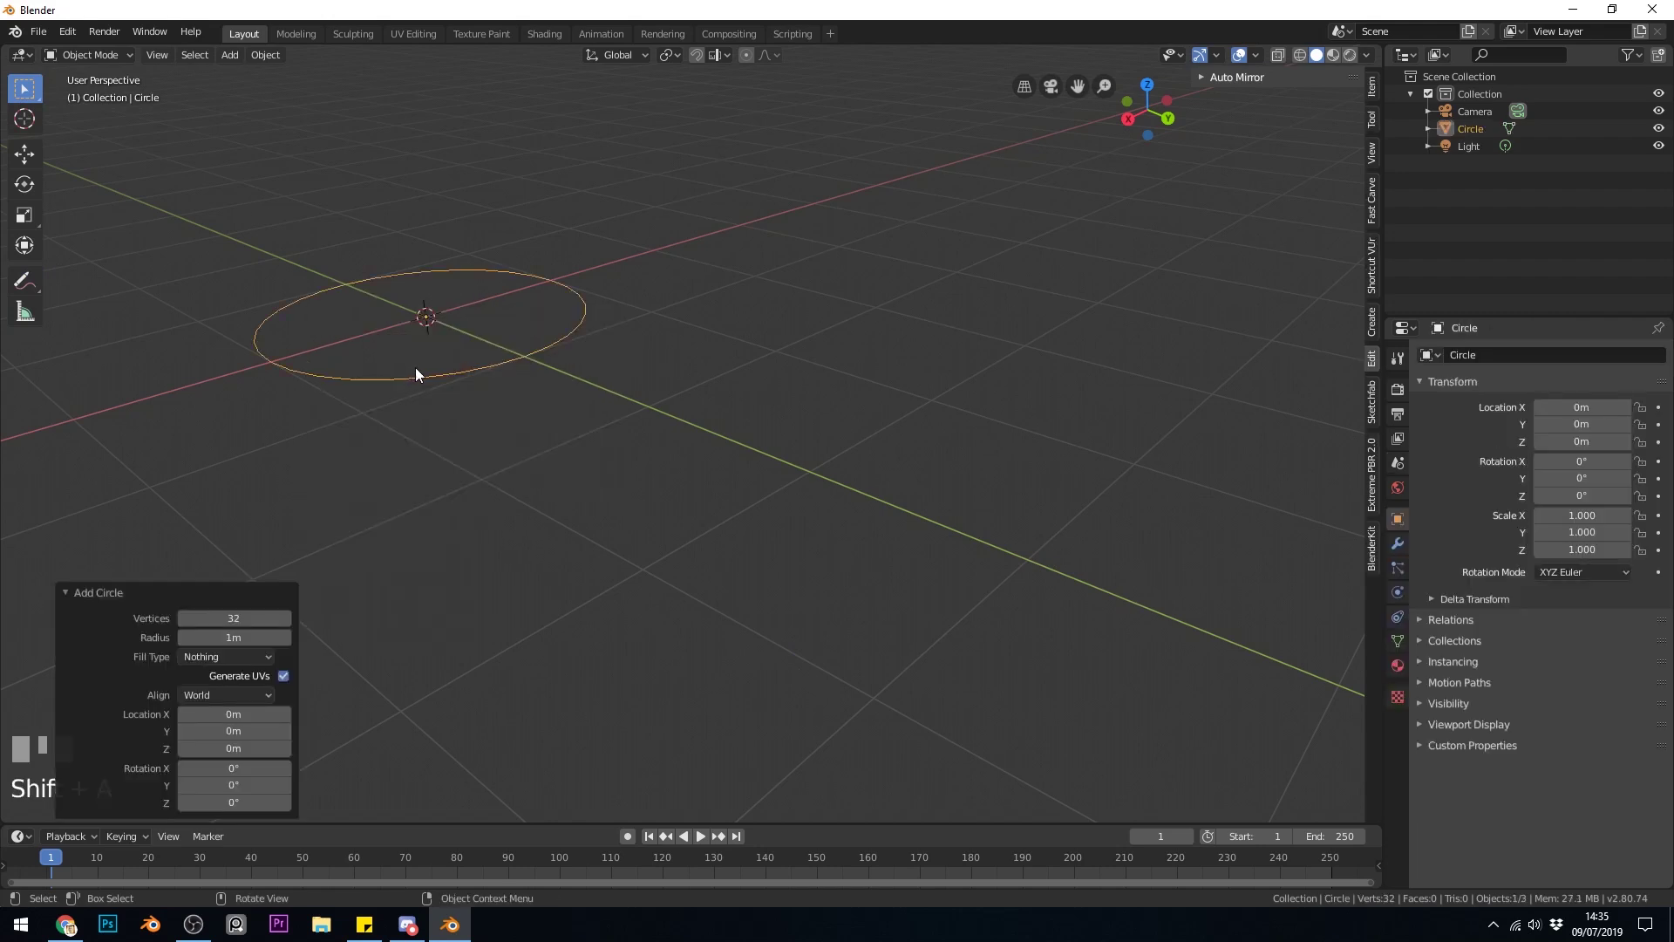
pyautogui.moveTo(415, 367); pyautogui.dragTo(494, 384, button='middle')
pyautogui.press('Tab')
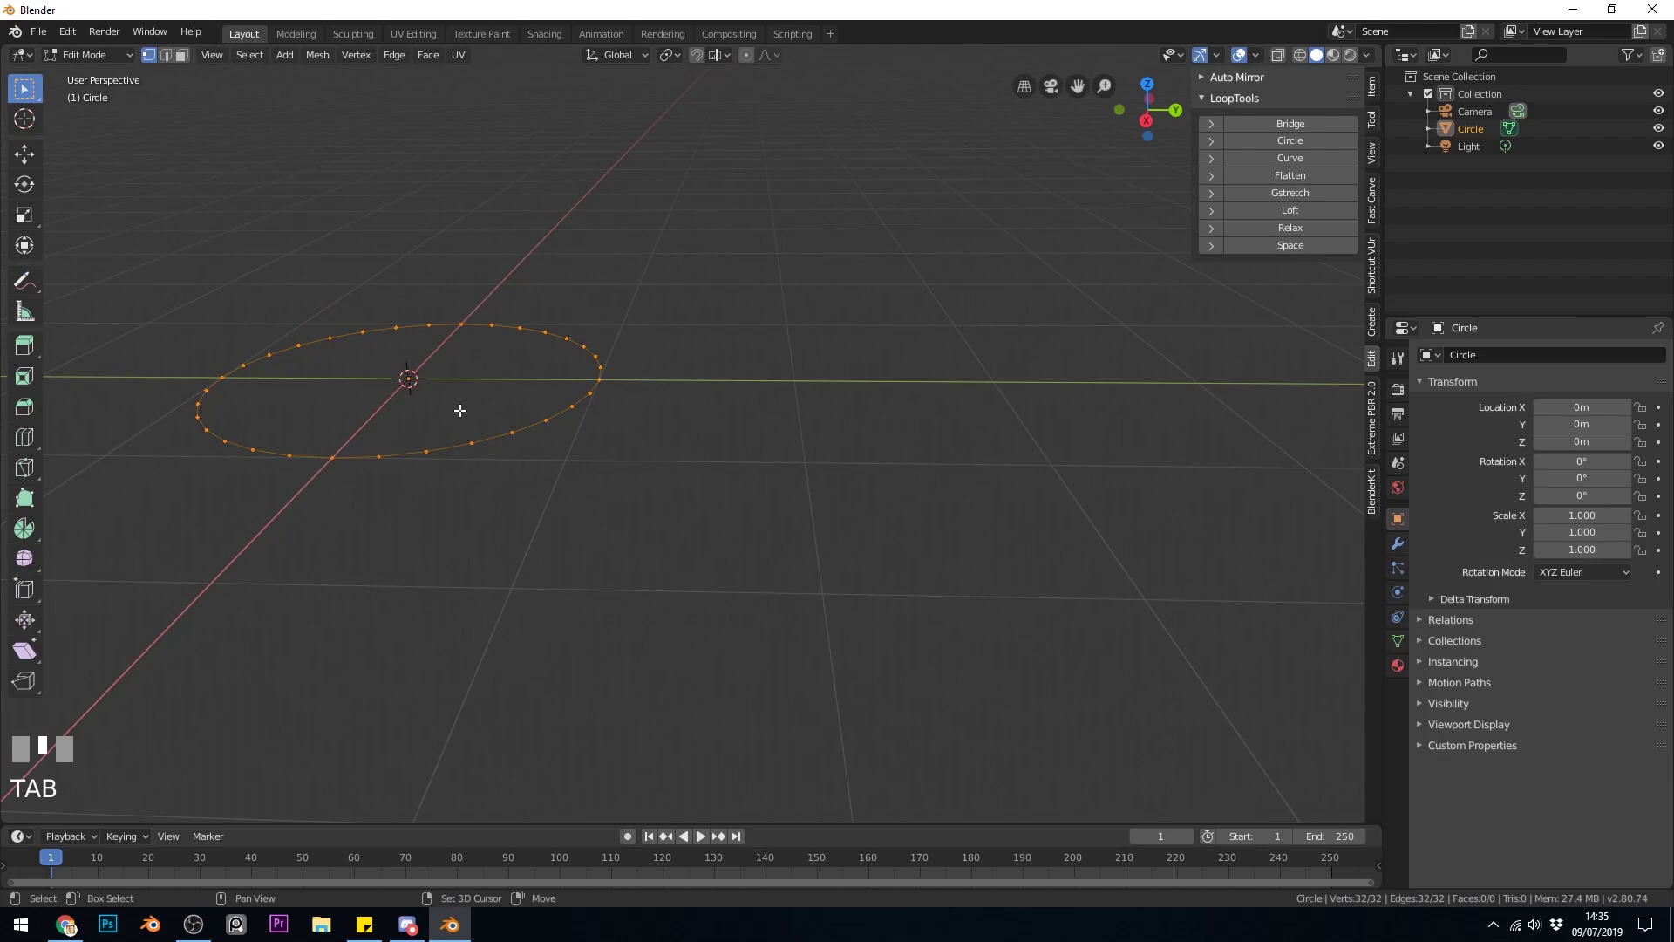
# Step: Duplicate the circle's ring above the original and tilt it 24.4°
pyautogui.hotkey('shift', 'd')
pyautogui.click(582, 187)
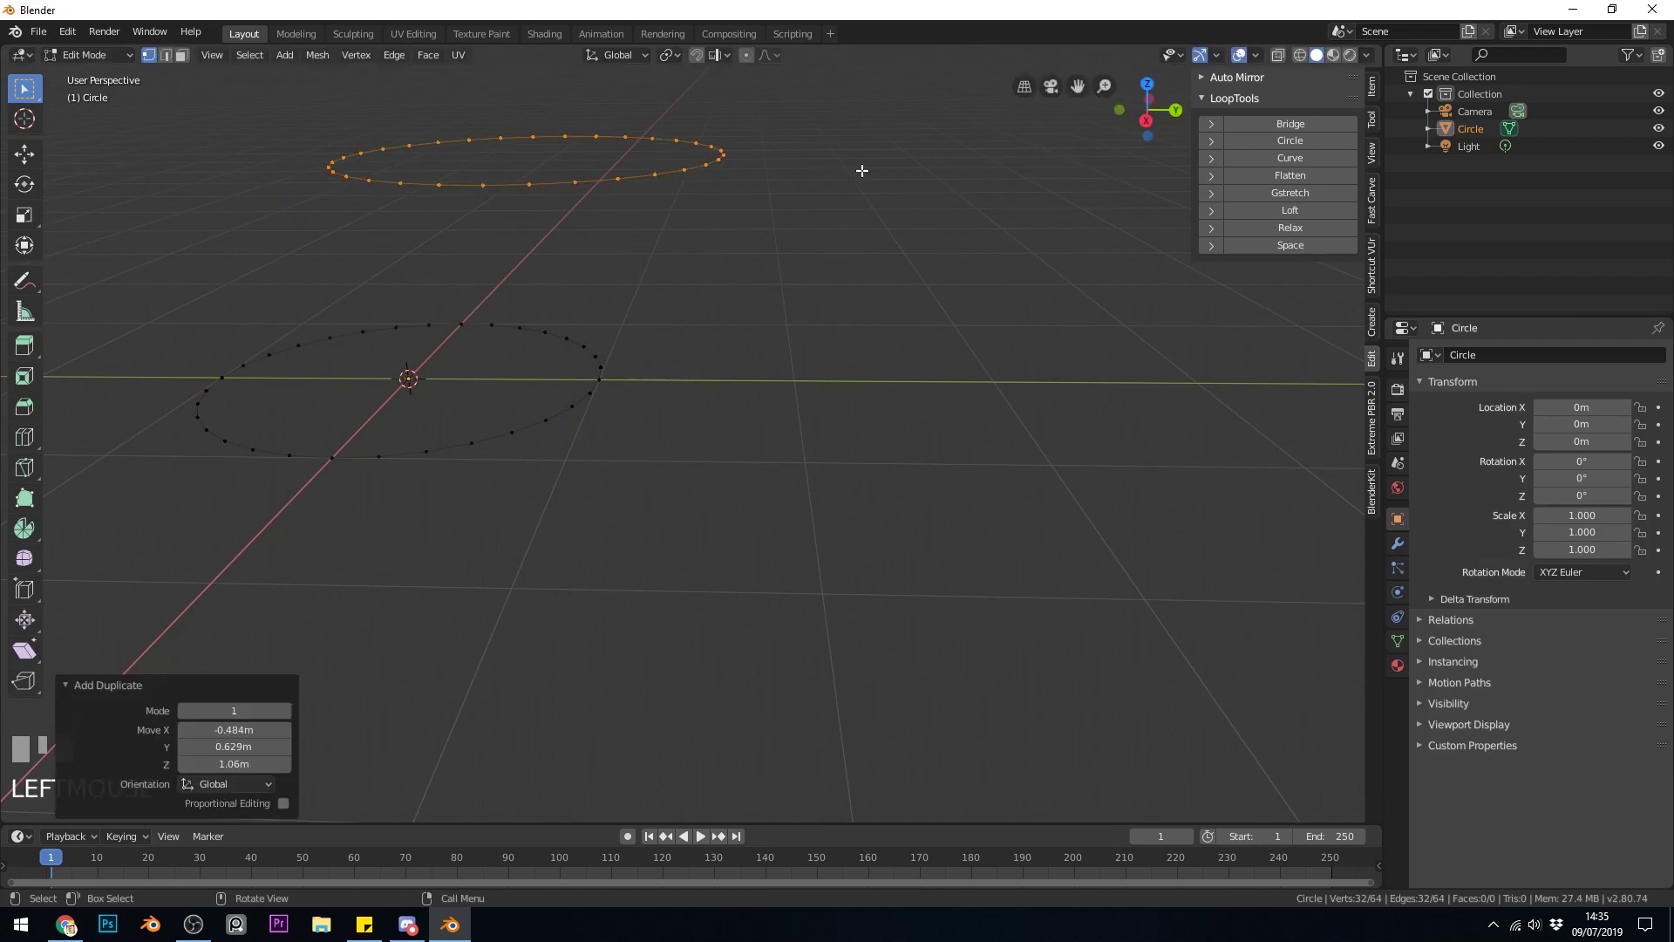
pyautogui.press('r')
pyautogui.click(764, 310)
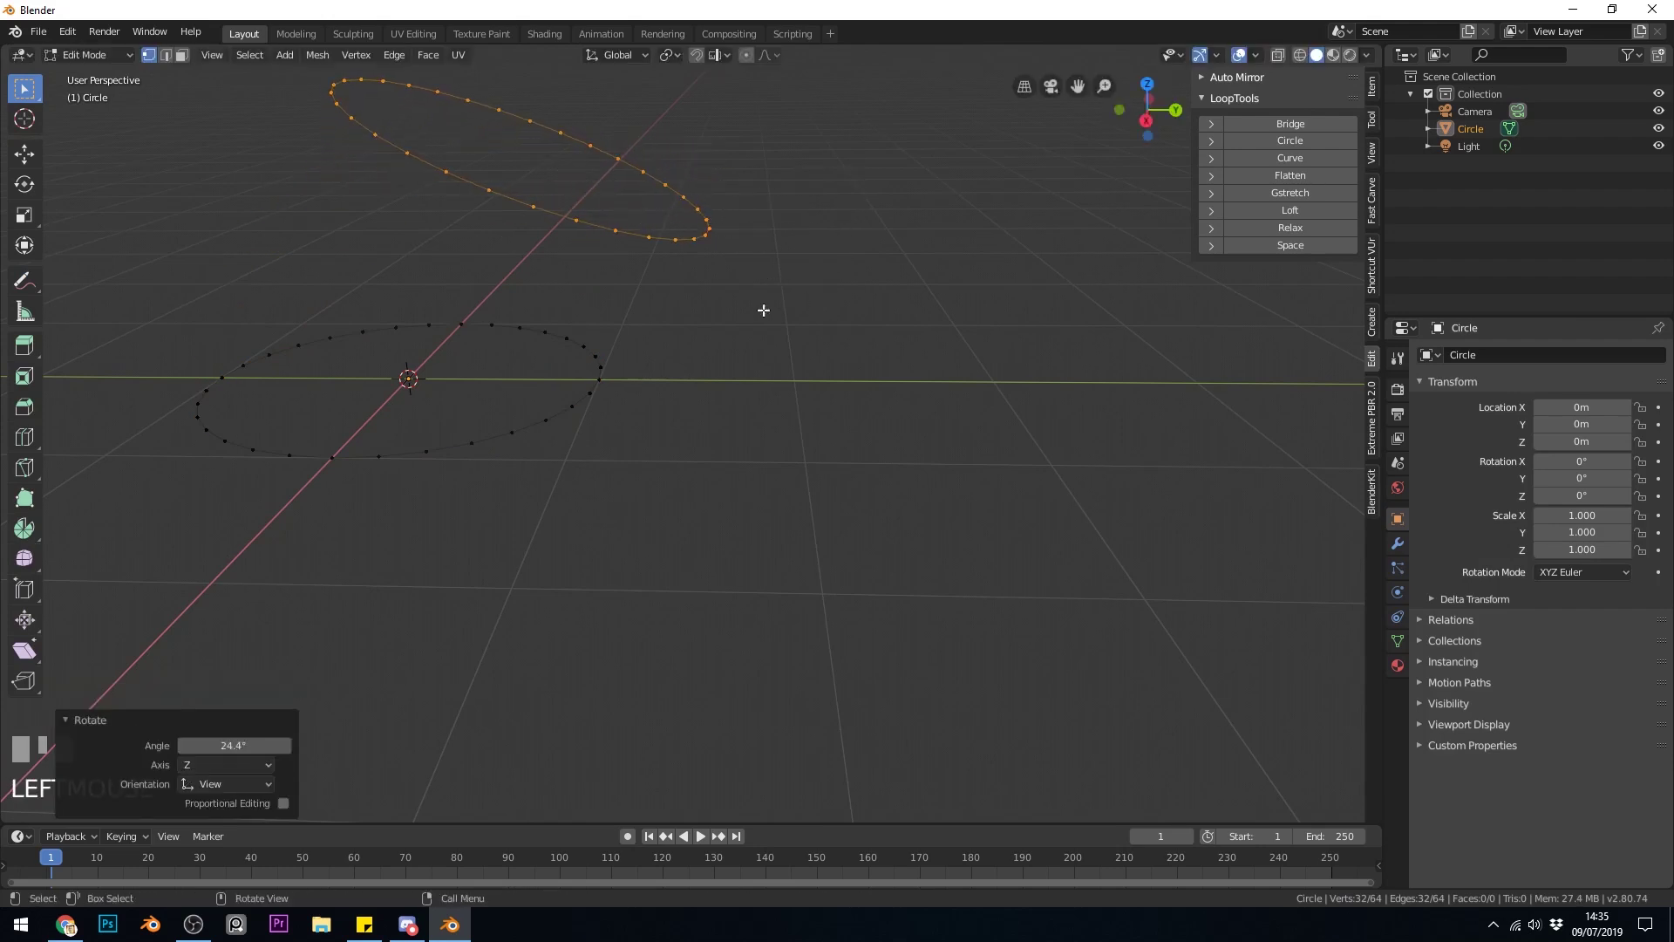
pyautogui.keyDown('shift'); pyautogui.moveTo(764, 310); pyautogui.dragTo(760, 410, button='middle'); pyautogui.keyUp('shift')
pyautogui.scroll(-2, 766, 418)
# Step: Place a third ring copy higher up, rotated -23.3° and scaled to 0.592
pyautogui.hotkey('shift', 'd')
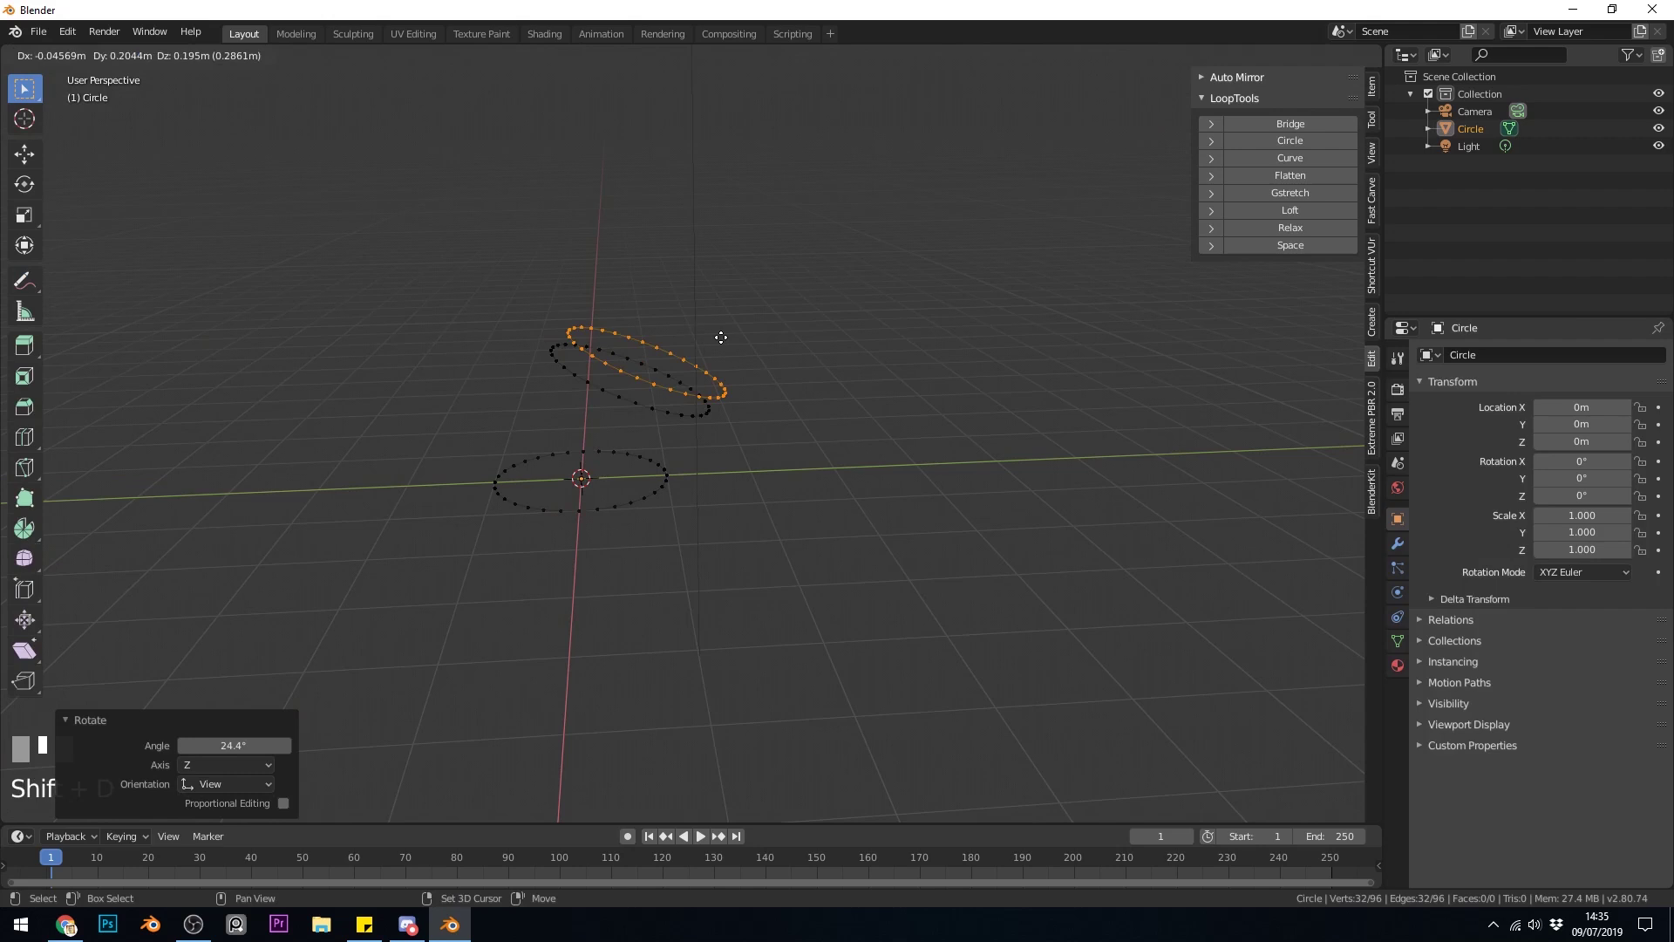
pyautogui.click(819, 257)
pyautogui.press('r')
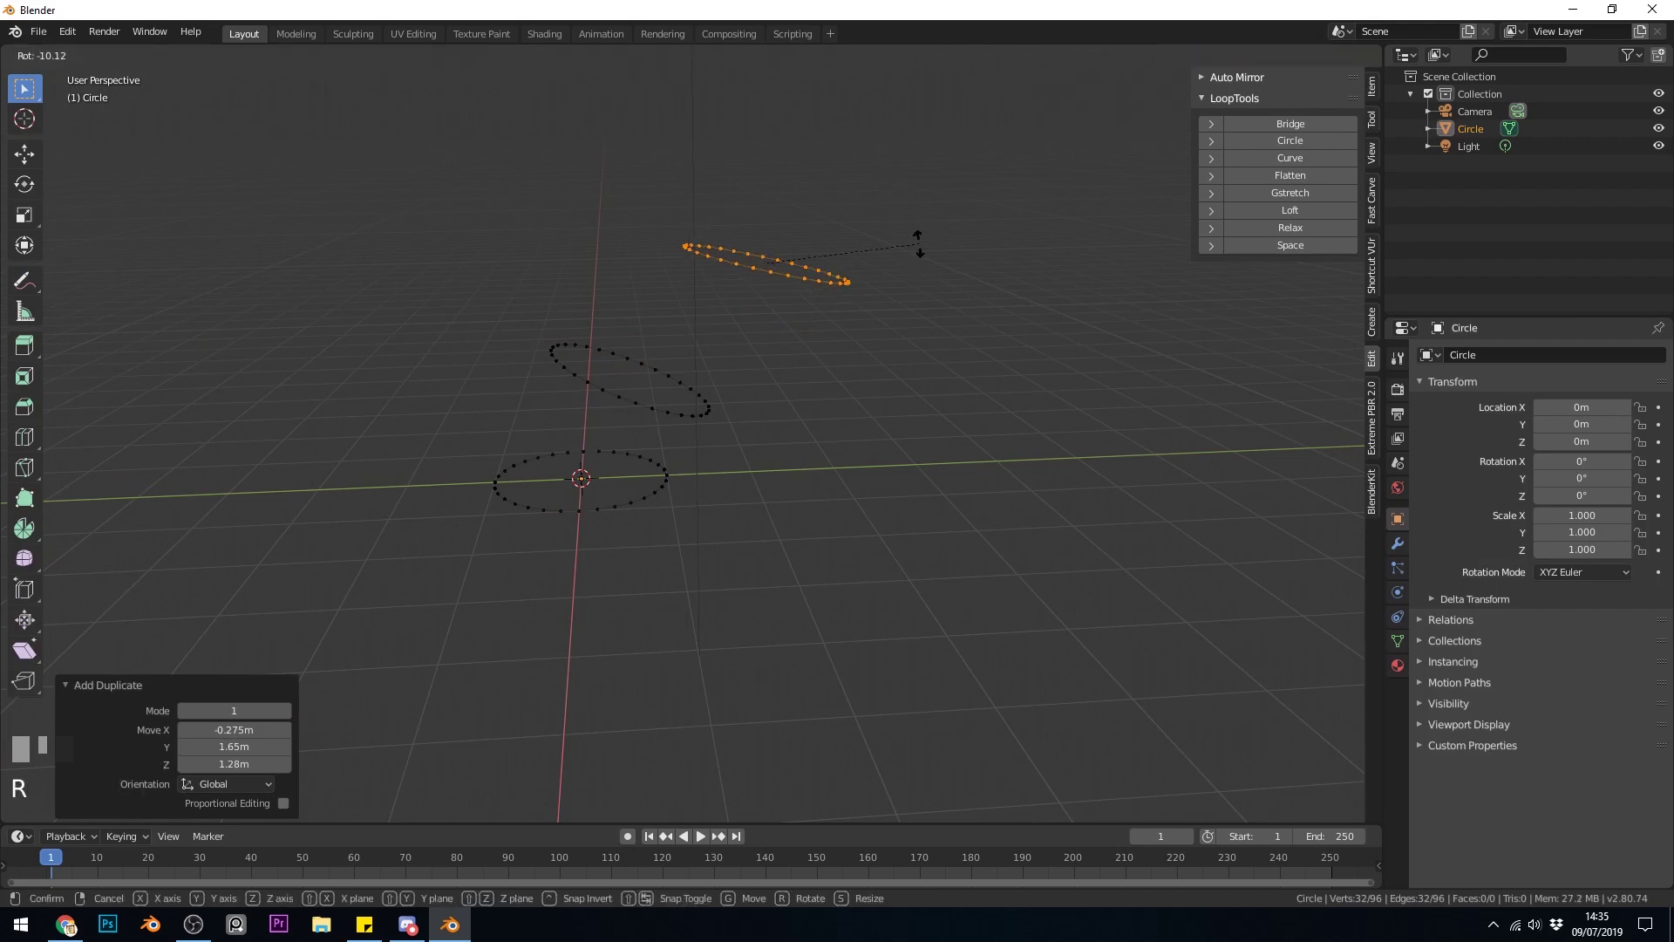
pyautogui.click(906, 218)
pyautogui.press('s')
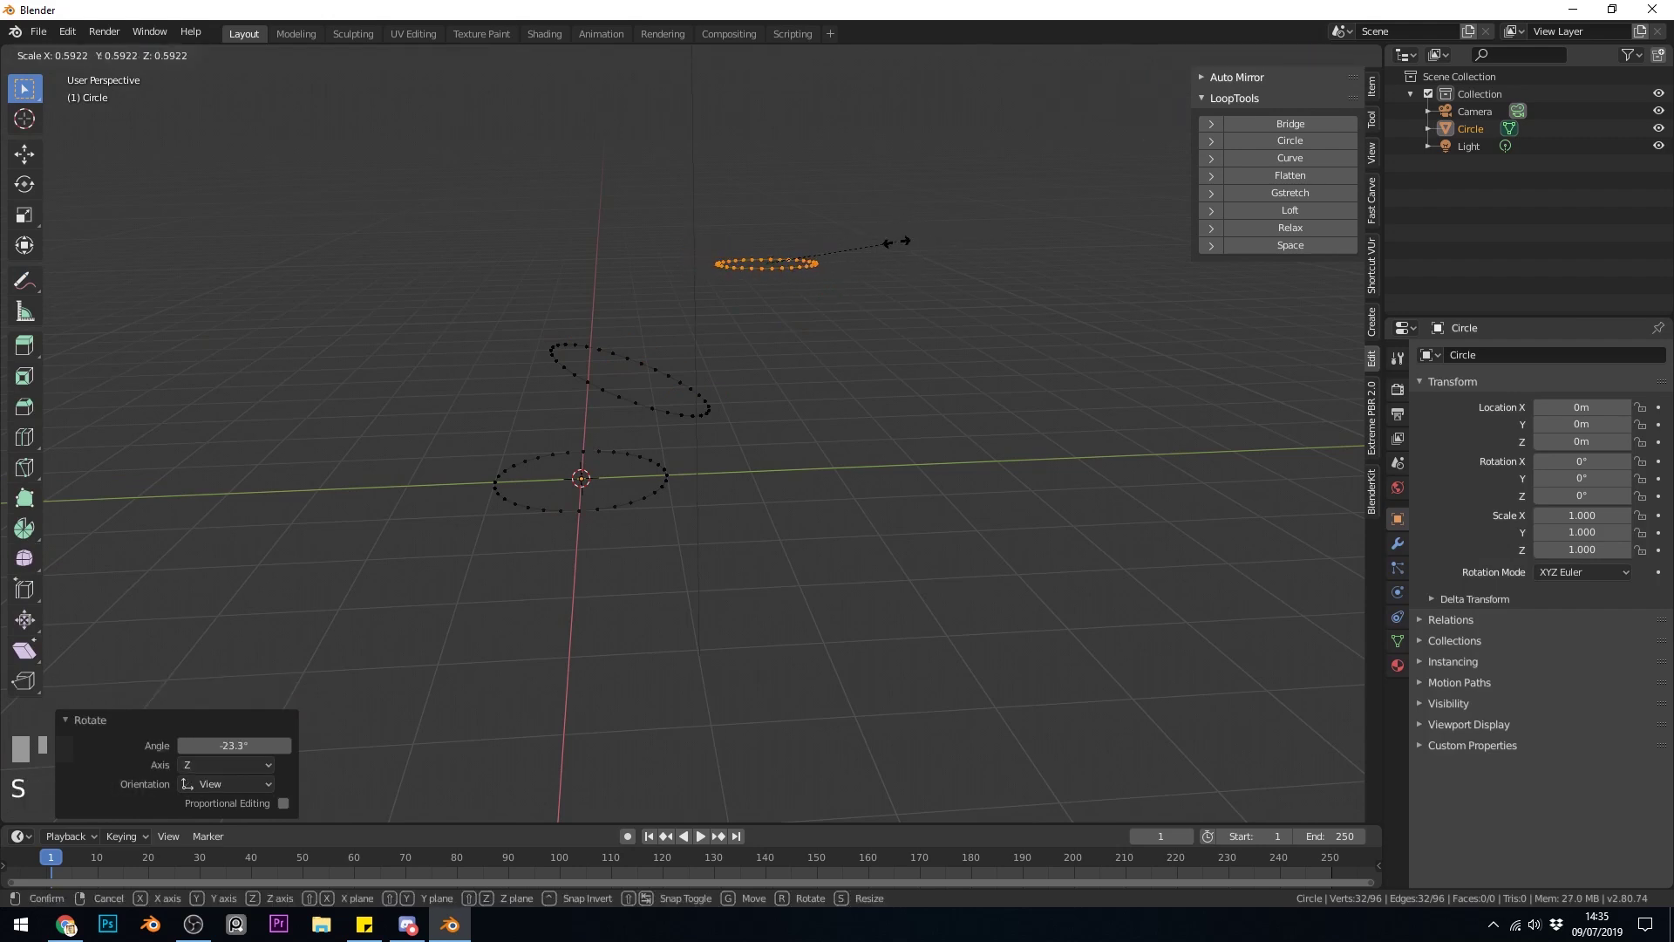
pyautogui.click(889, 243)
# Step: Add a fourth ring copy at the top, tilted -30.7°
pyautogui.hotkey('shift', 'd')
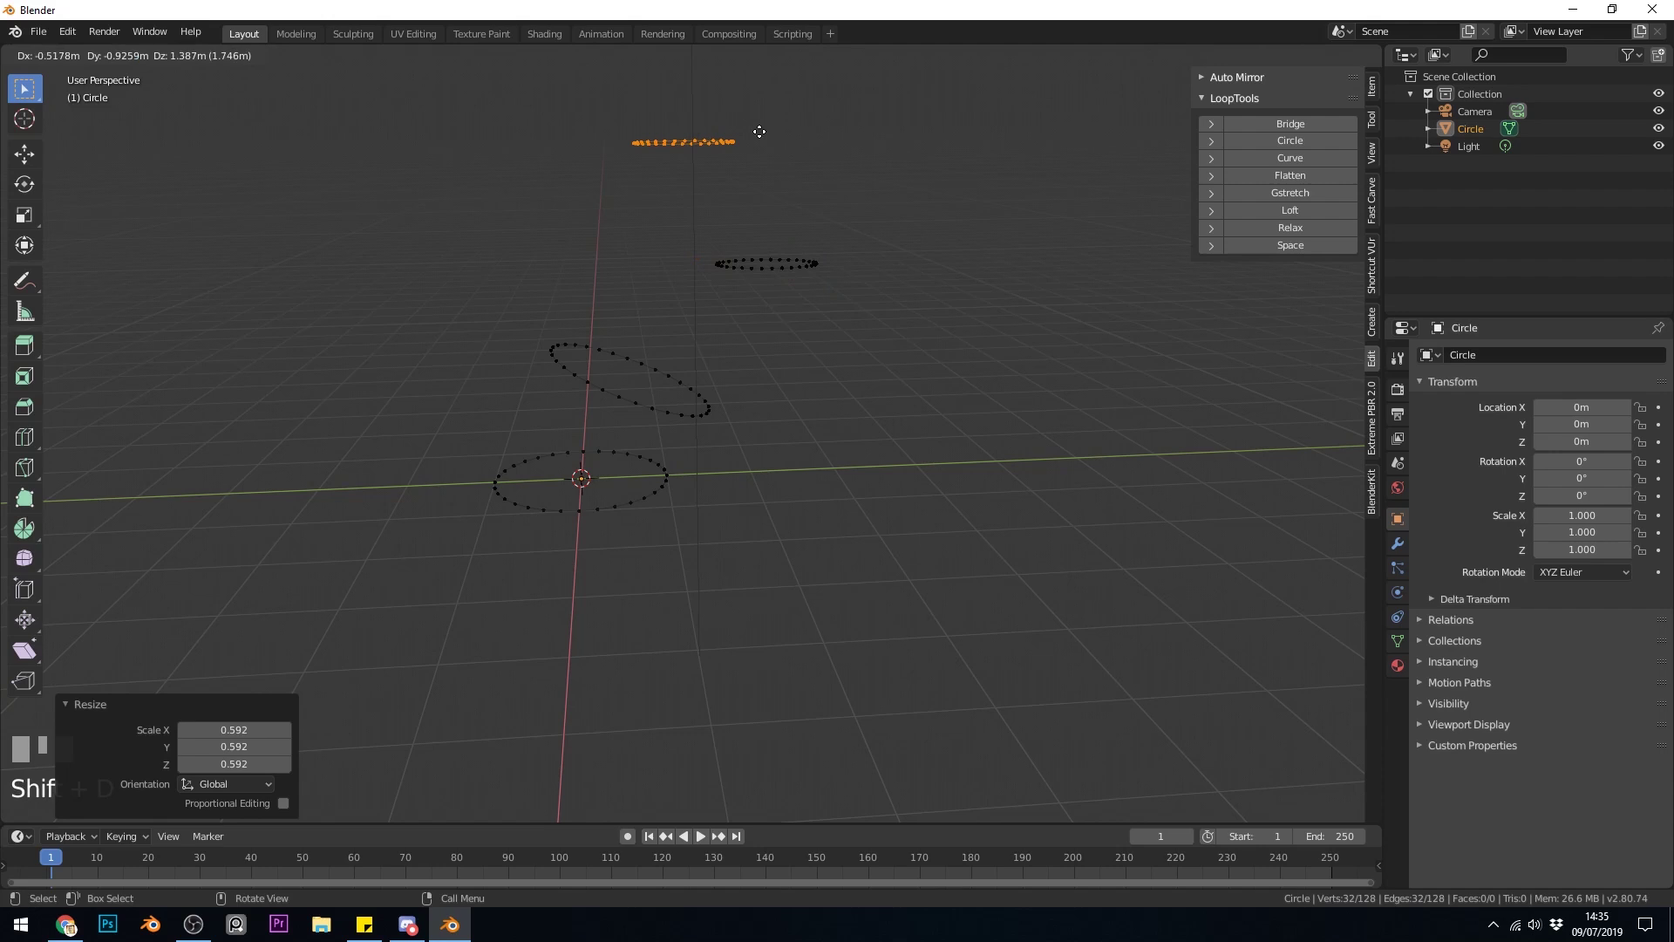
pyautogui.click(760, 135)
pyautogui.press('r')
pyautogui.click(798, 86)
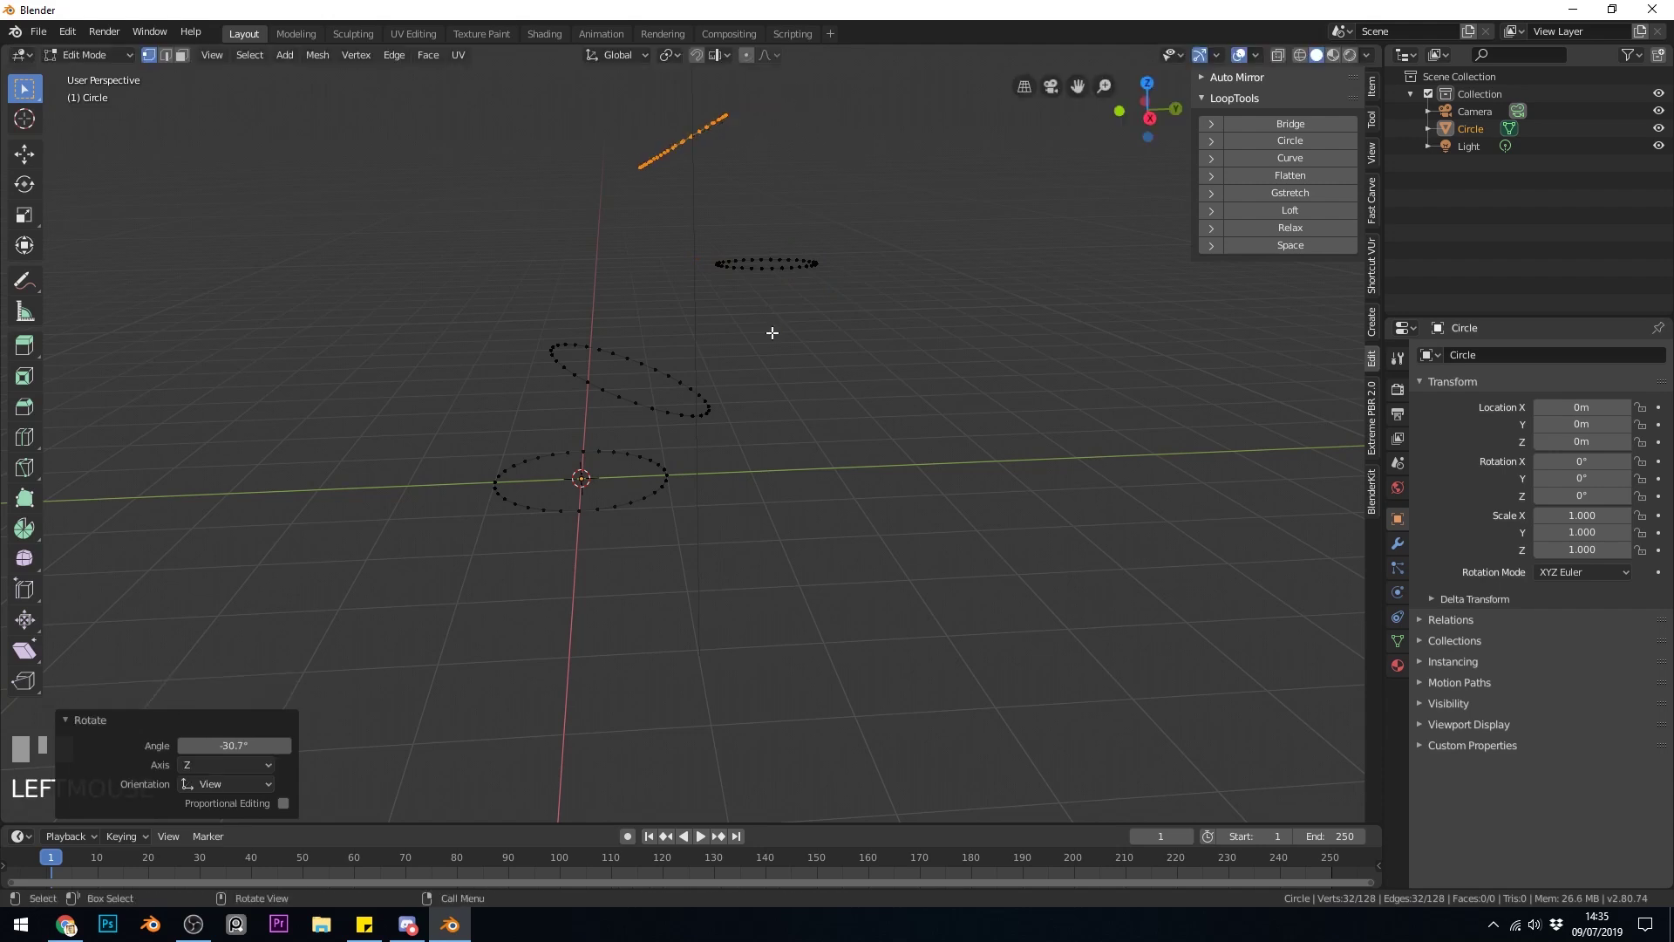
pyautogui.moveTo(774, 337); pyautogui.dragTo(759, 348, button='middle')
# Step: Loft all four stacked rings into a tube with LoopTools Loft
pyautogui.press('a')
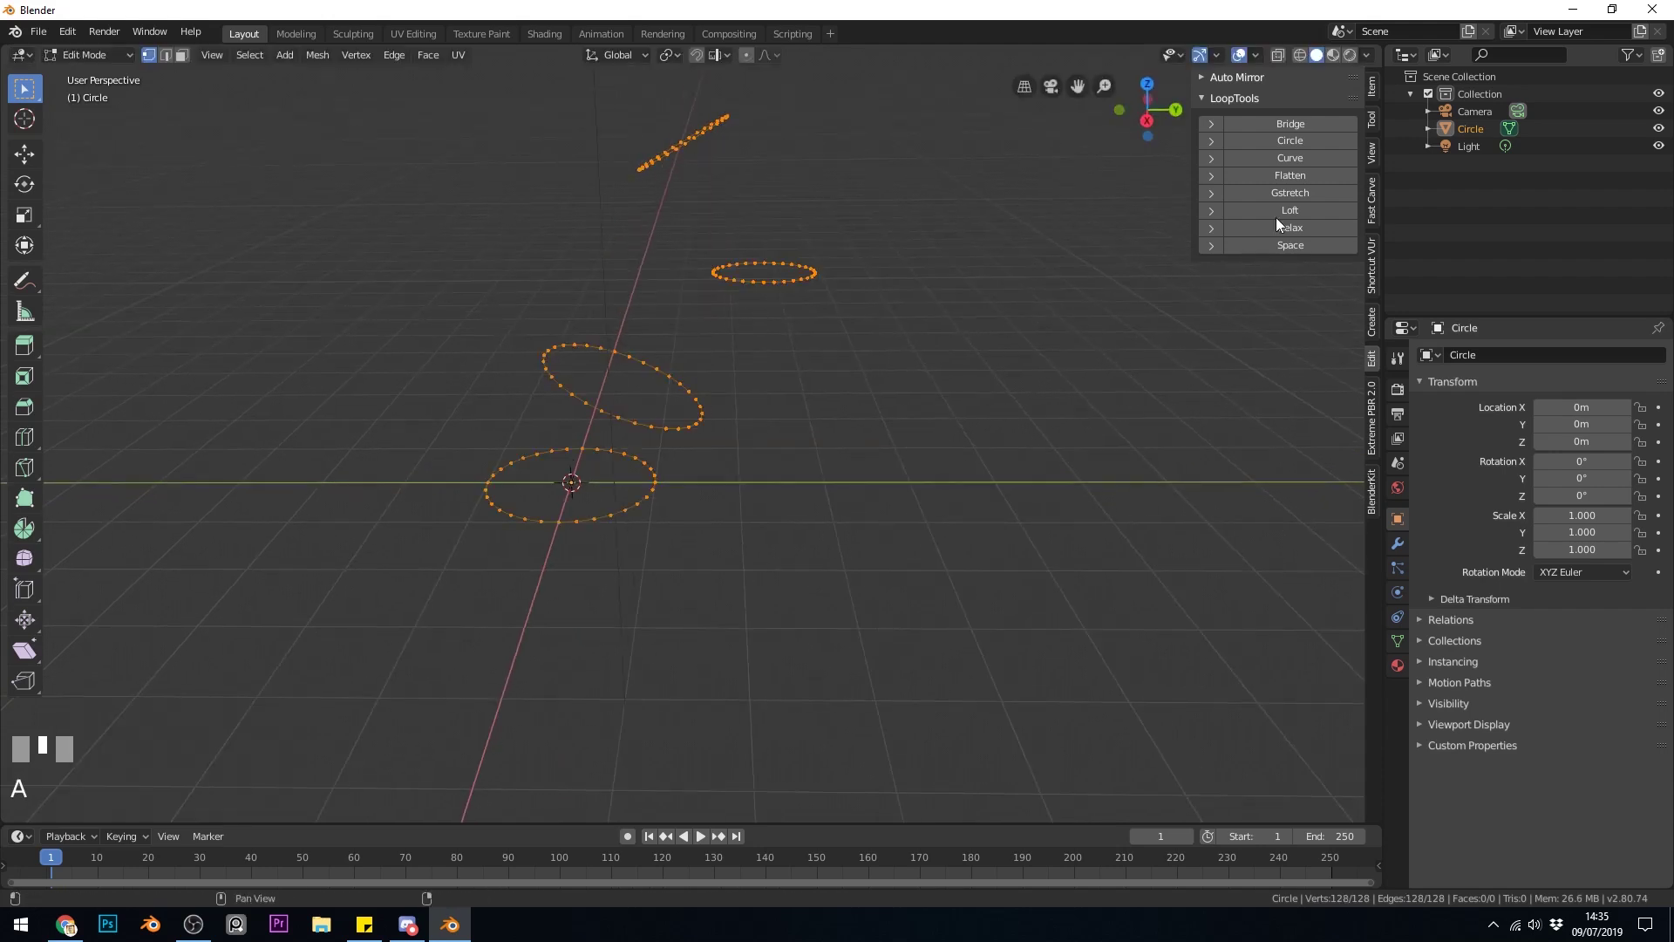
pyautogui.click(1275, 211)
pyautogui.moveTo(1032, 347); pyautogui.dragTo(624, 444, button='middle')
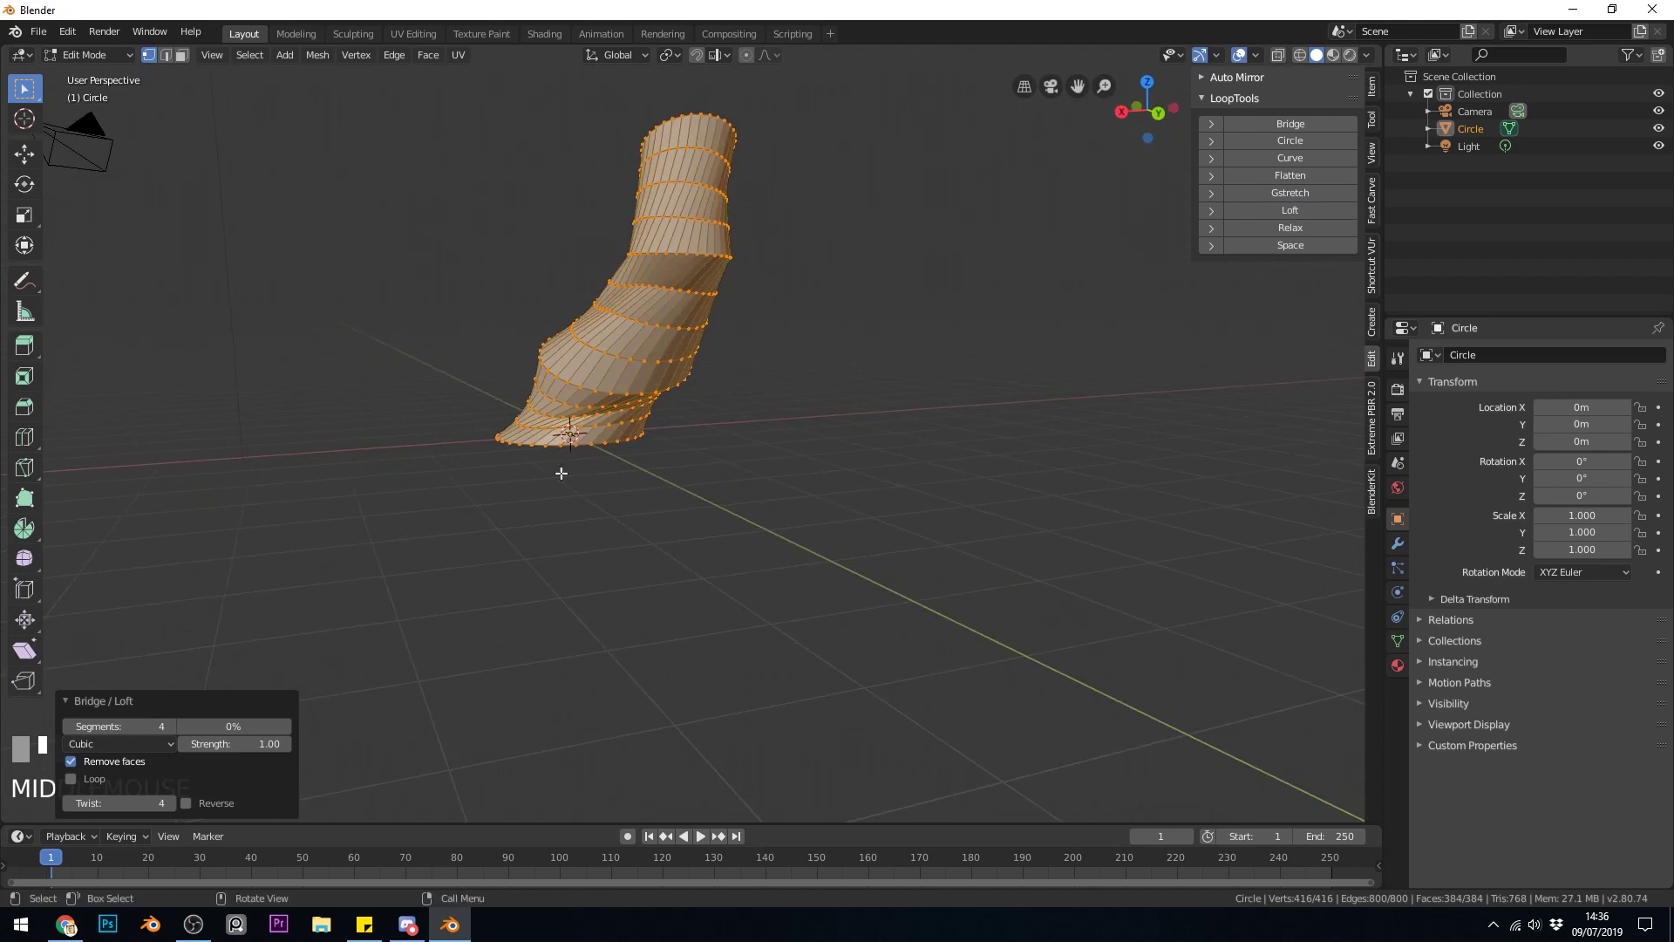
pyautogui.moveTo(555, 475); pyautogui.dragTo(643, 522, button='middle')
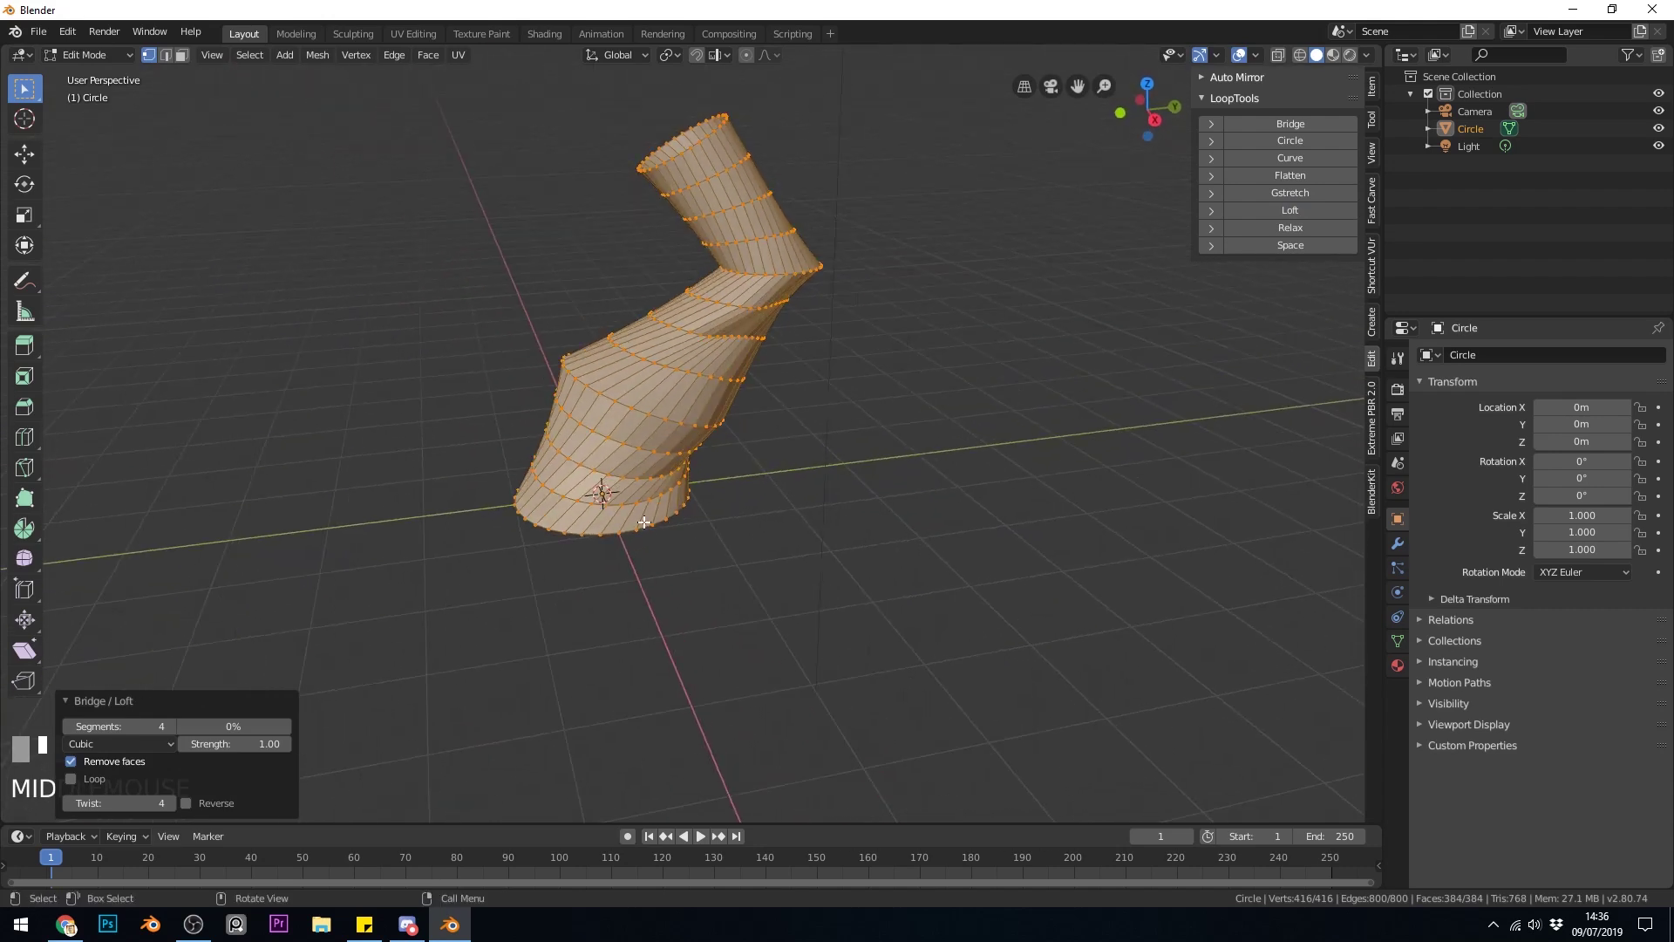
pyautogui.moveTo(706, 129); pyautogui.dragTo(554, 621, button='middle')
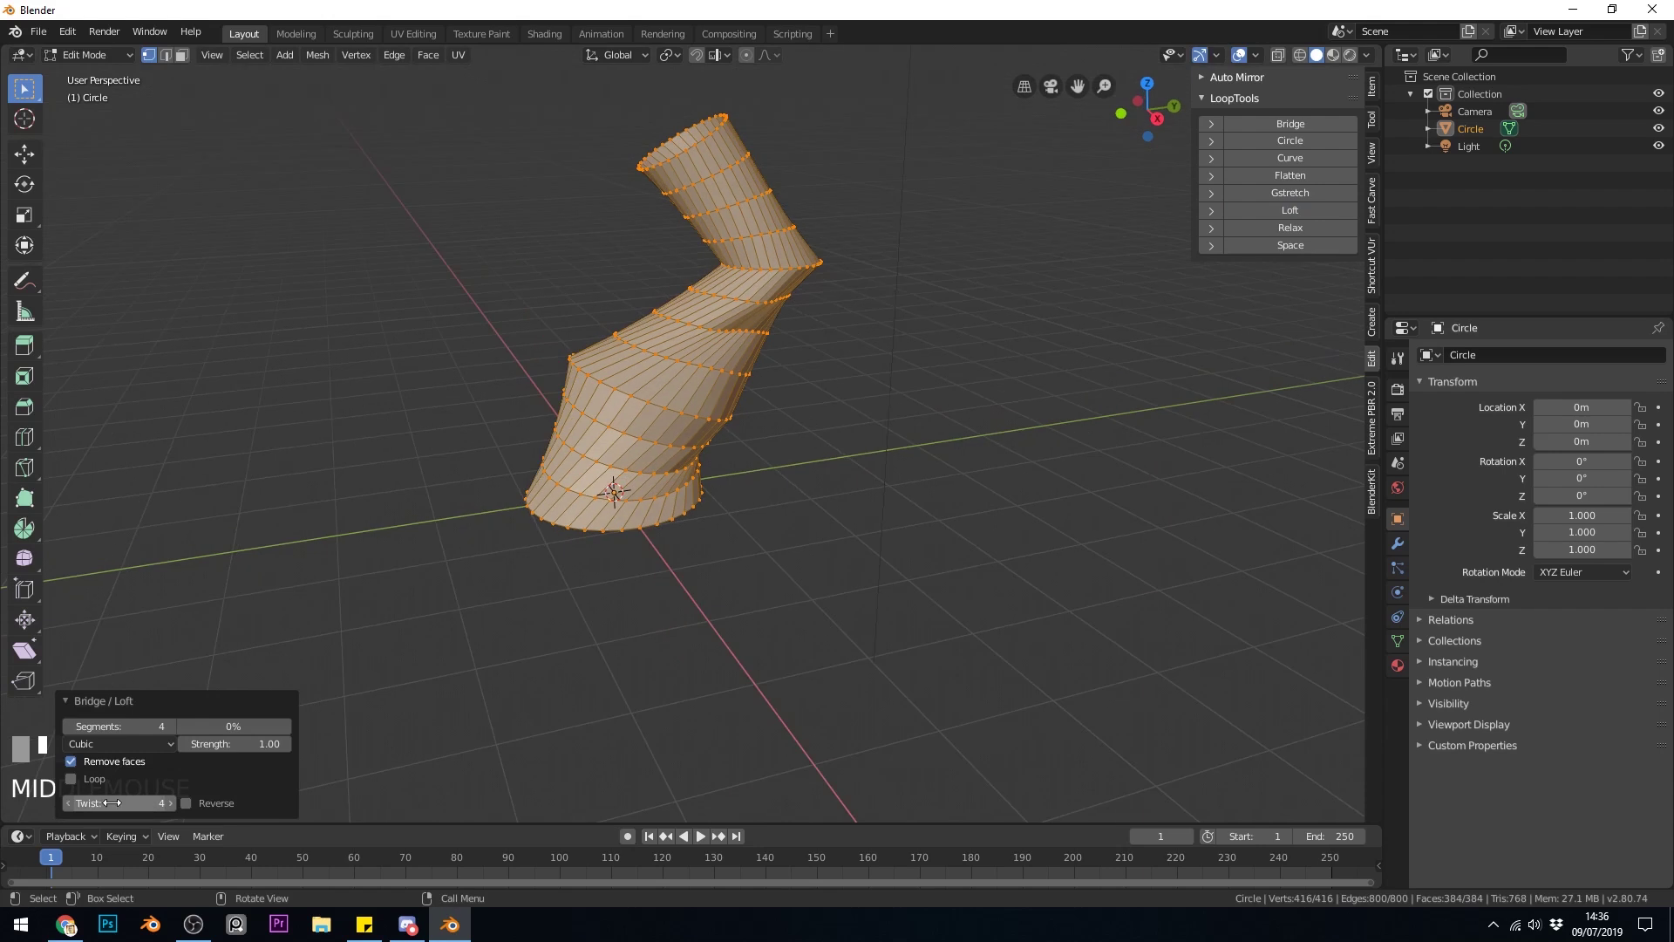
# Step: Lower the loft's Twist from 4 to 0
pyautogui.click(68, 803)
pyautogui.click(68, 803)
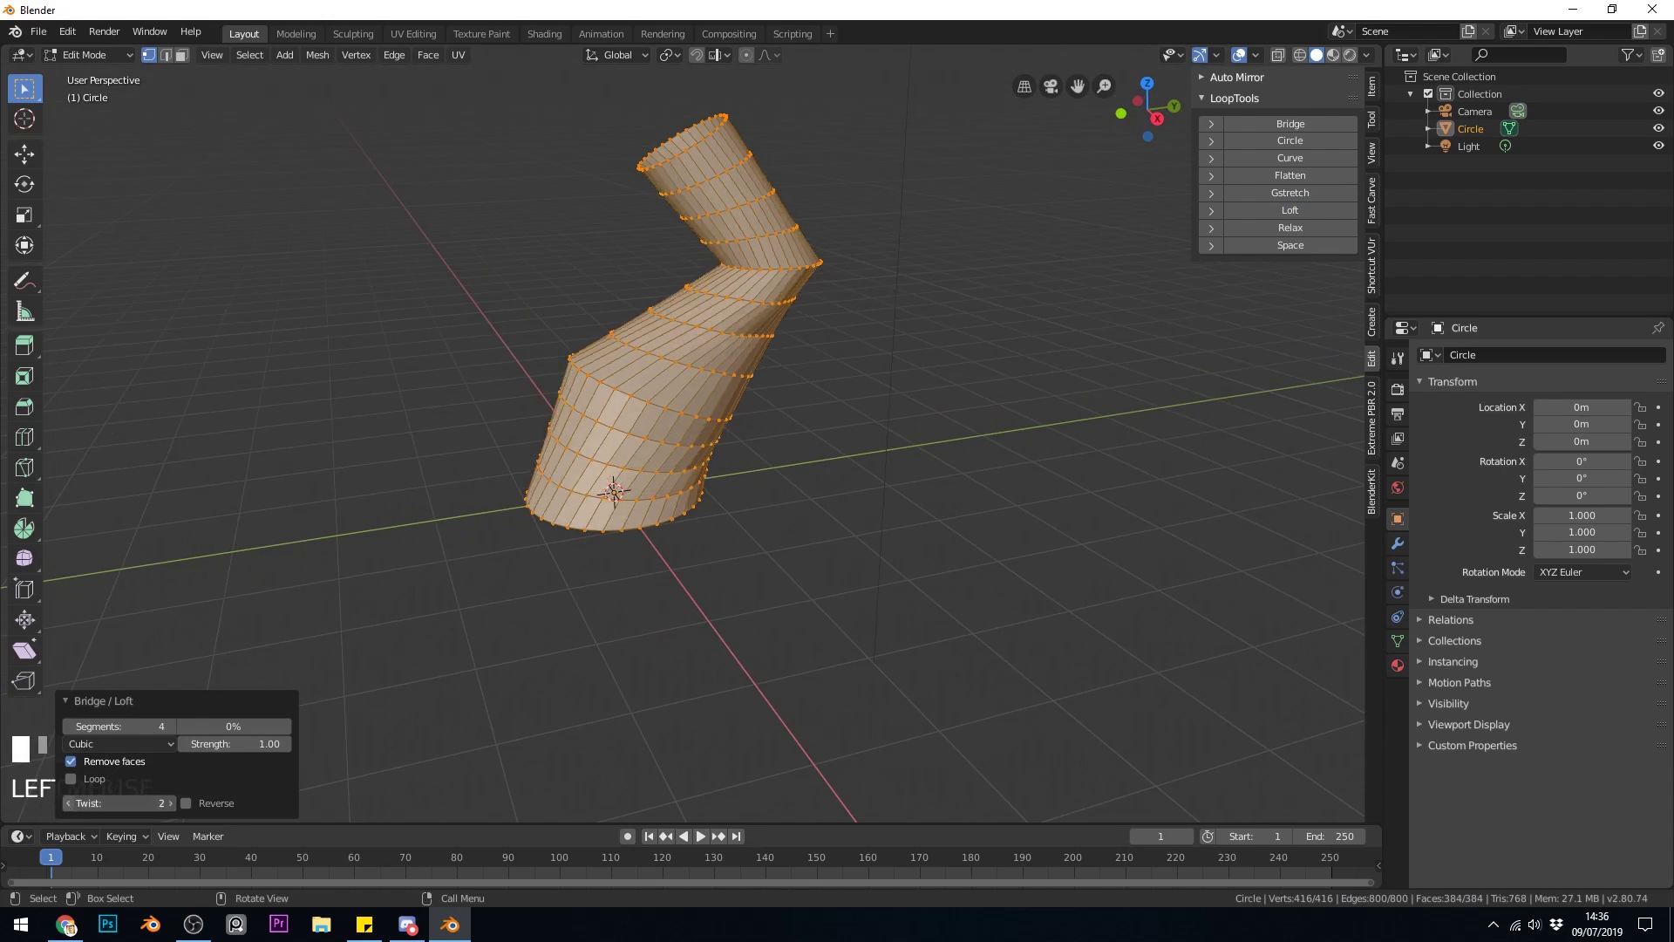
pyautogui.click(68, 803)
pyautogui.click(68, 803)
pyautogui.moveTo(628, 392); pyautogui.dragTo(855, 346, button='middle')
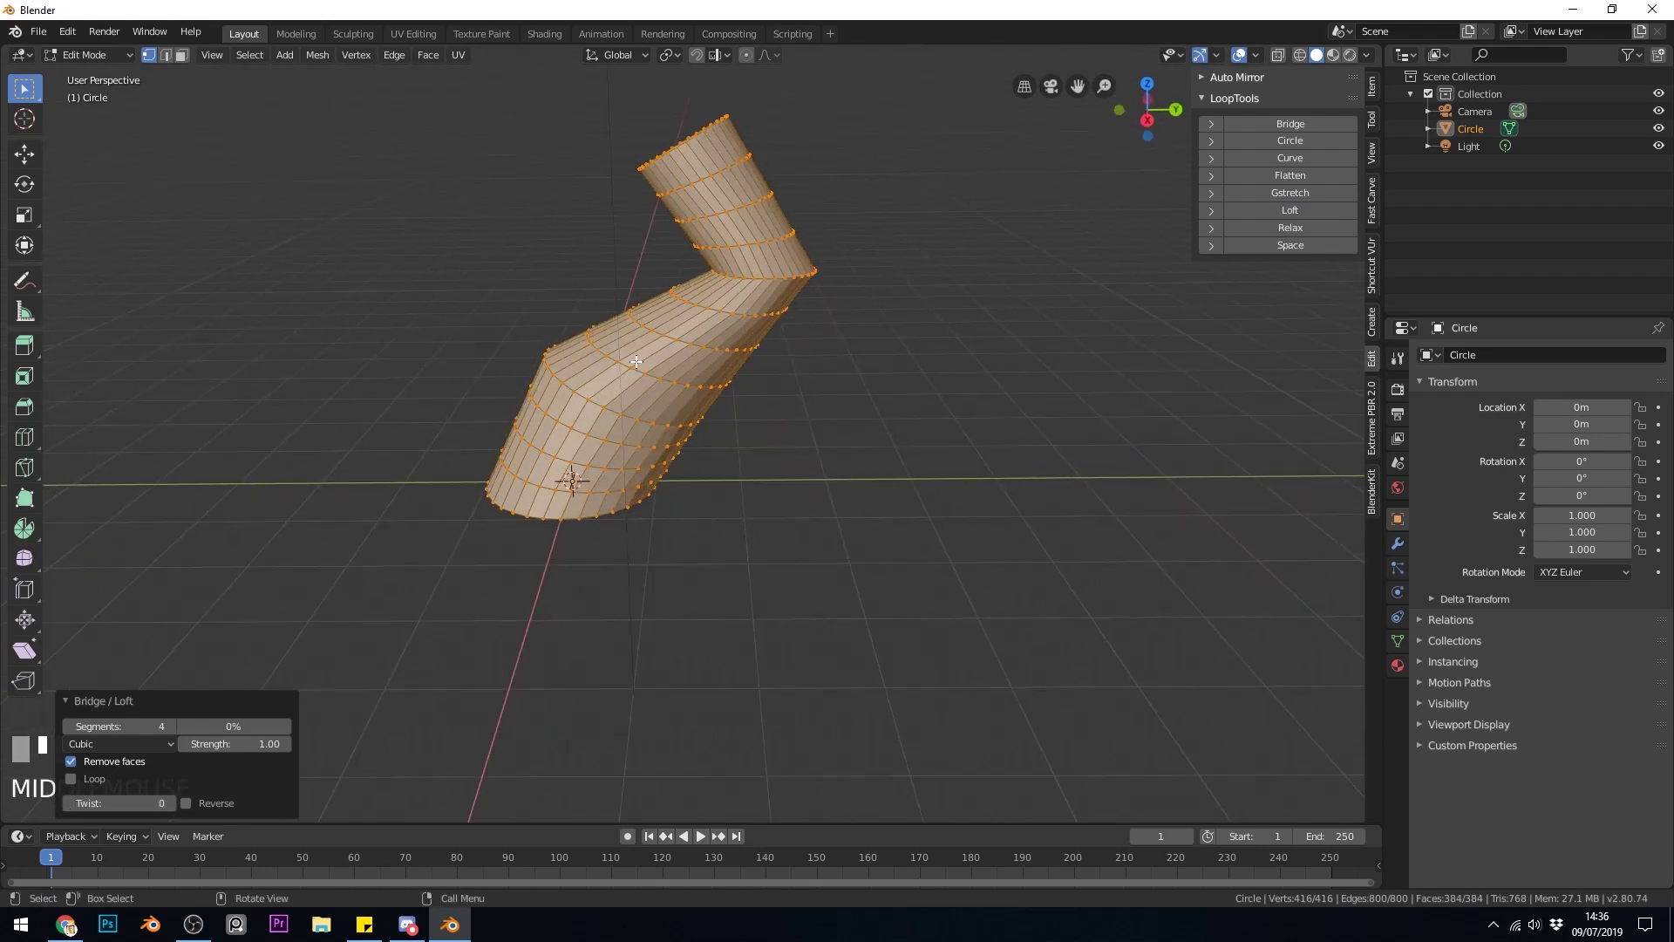
# Step: Toggle the loft's Loop option on and back off, leaving it open
pyautogui.click(95, 789)
pyautogui.click(71, 779)
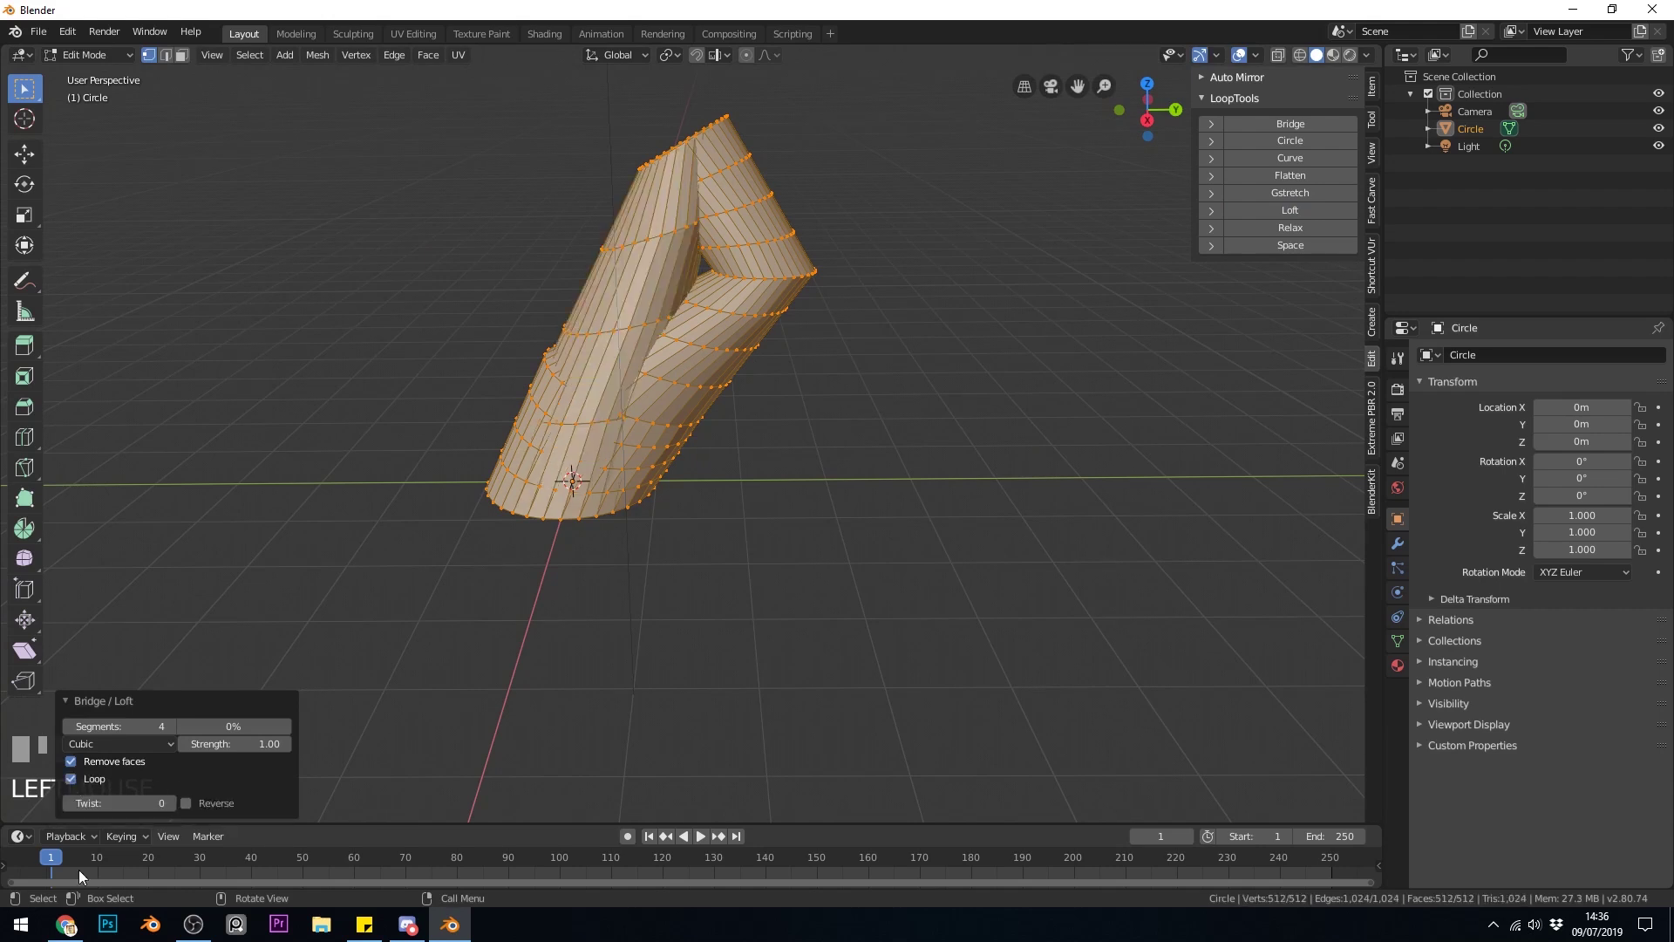
pyautogui.click(71, 778)
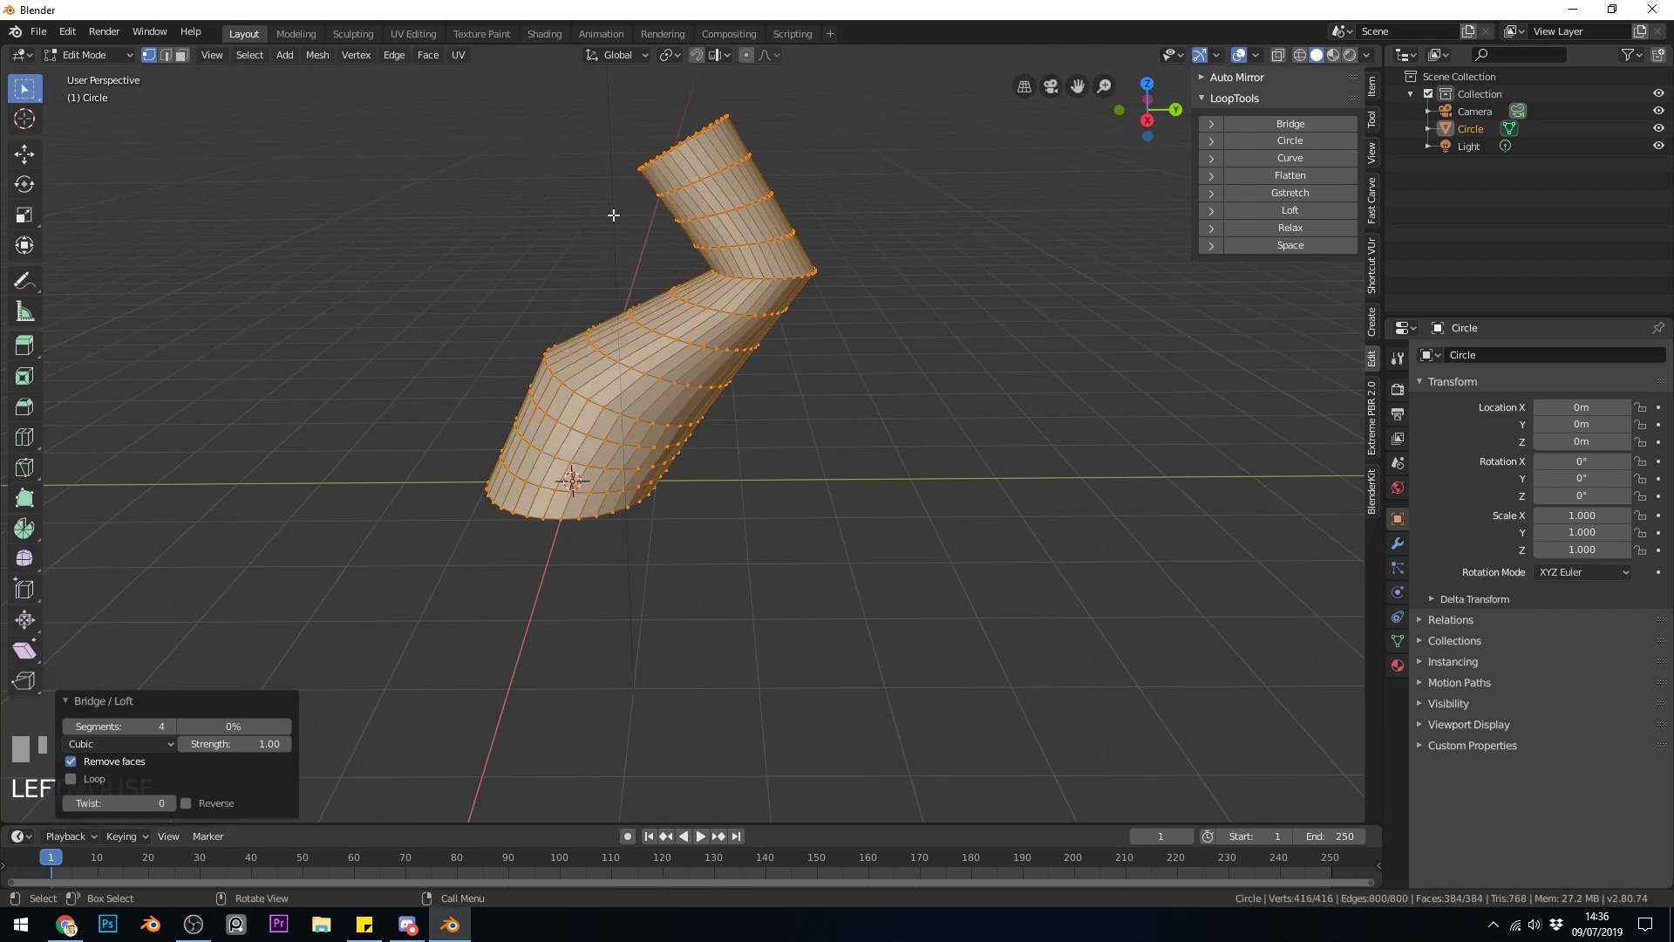
pyautogui.moveTo(471, 541); pyautogui.dragTo(732, 369, button='middle')
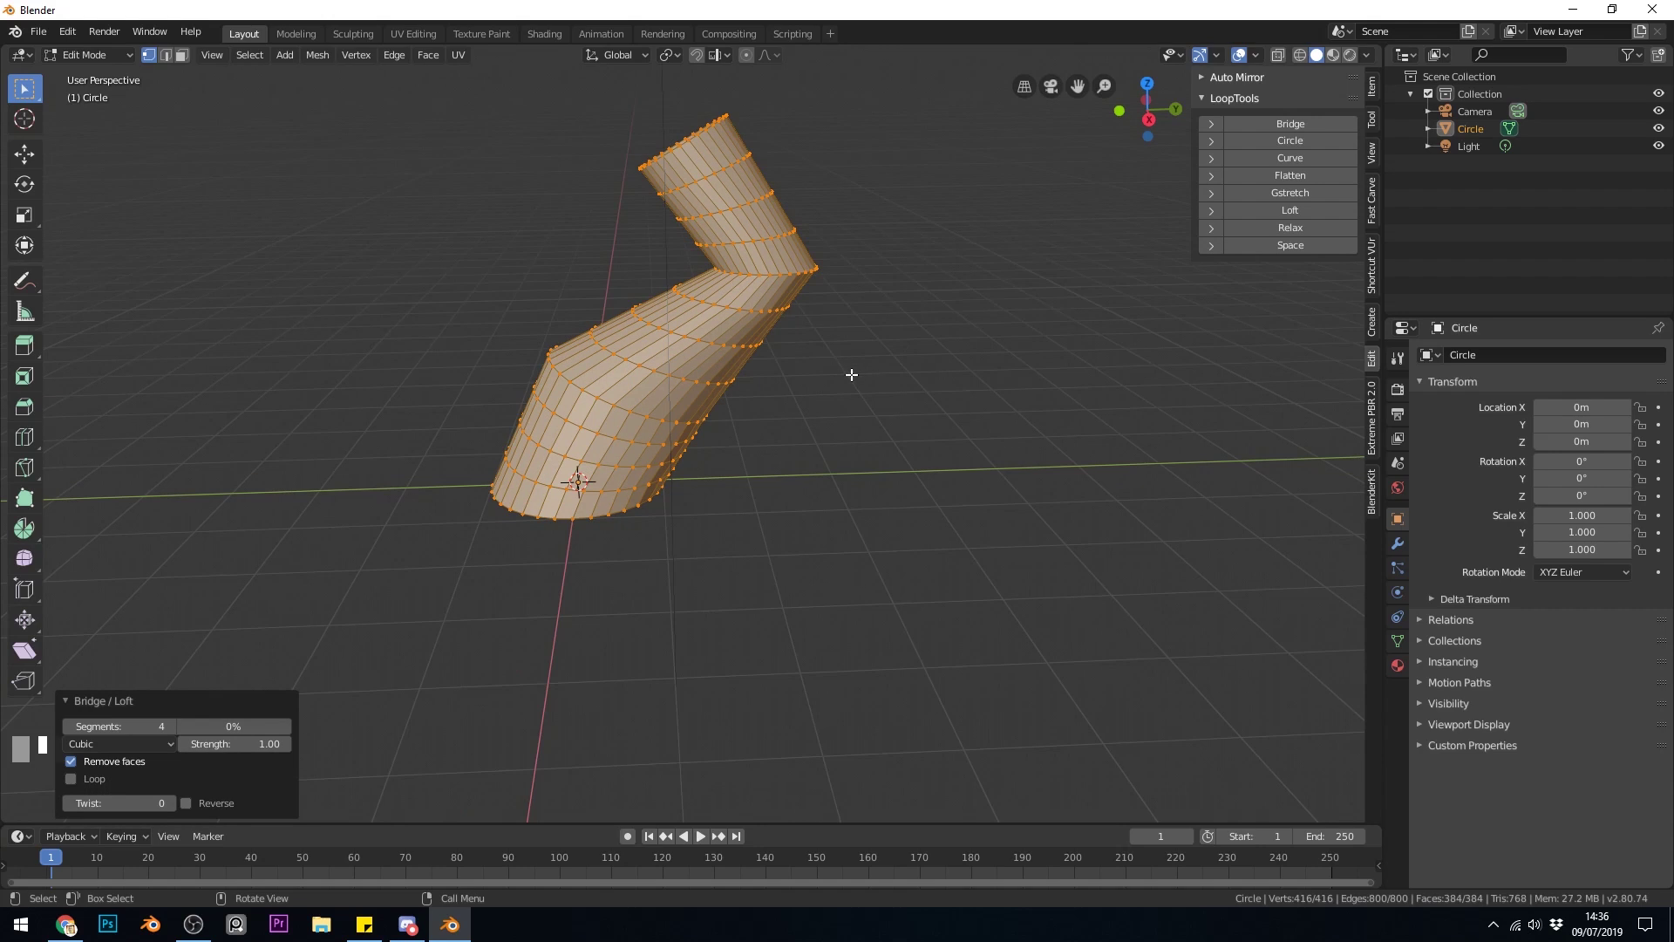
# Step: Delete the lofted tube and add a new plane in Edit Mode
pyautogui.press('Tab')
pyautogui.press('Delete')
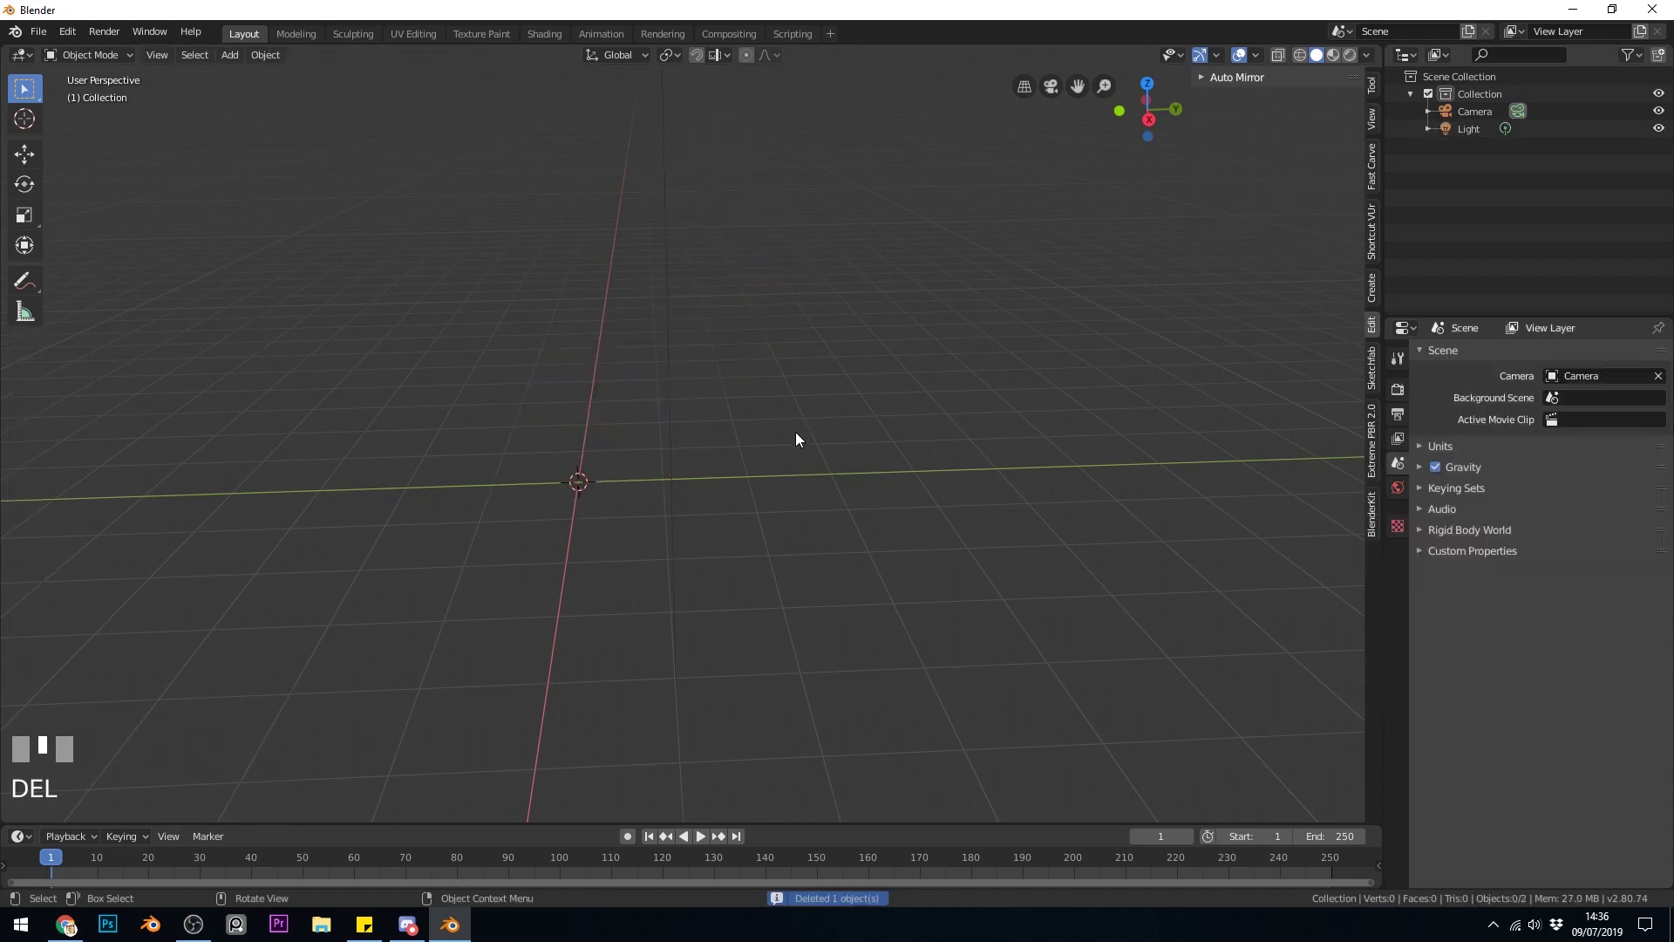
pyautogui.hotkey('shift', 'a')
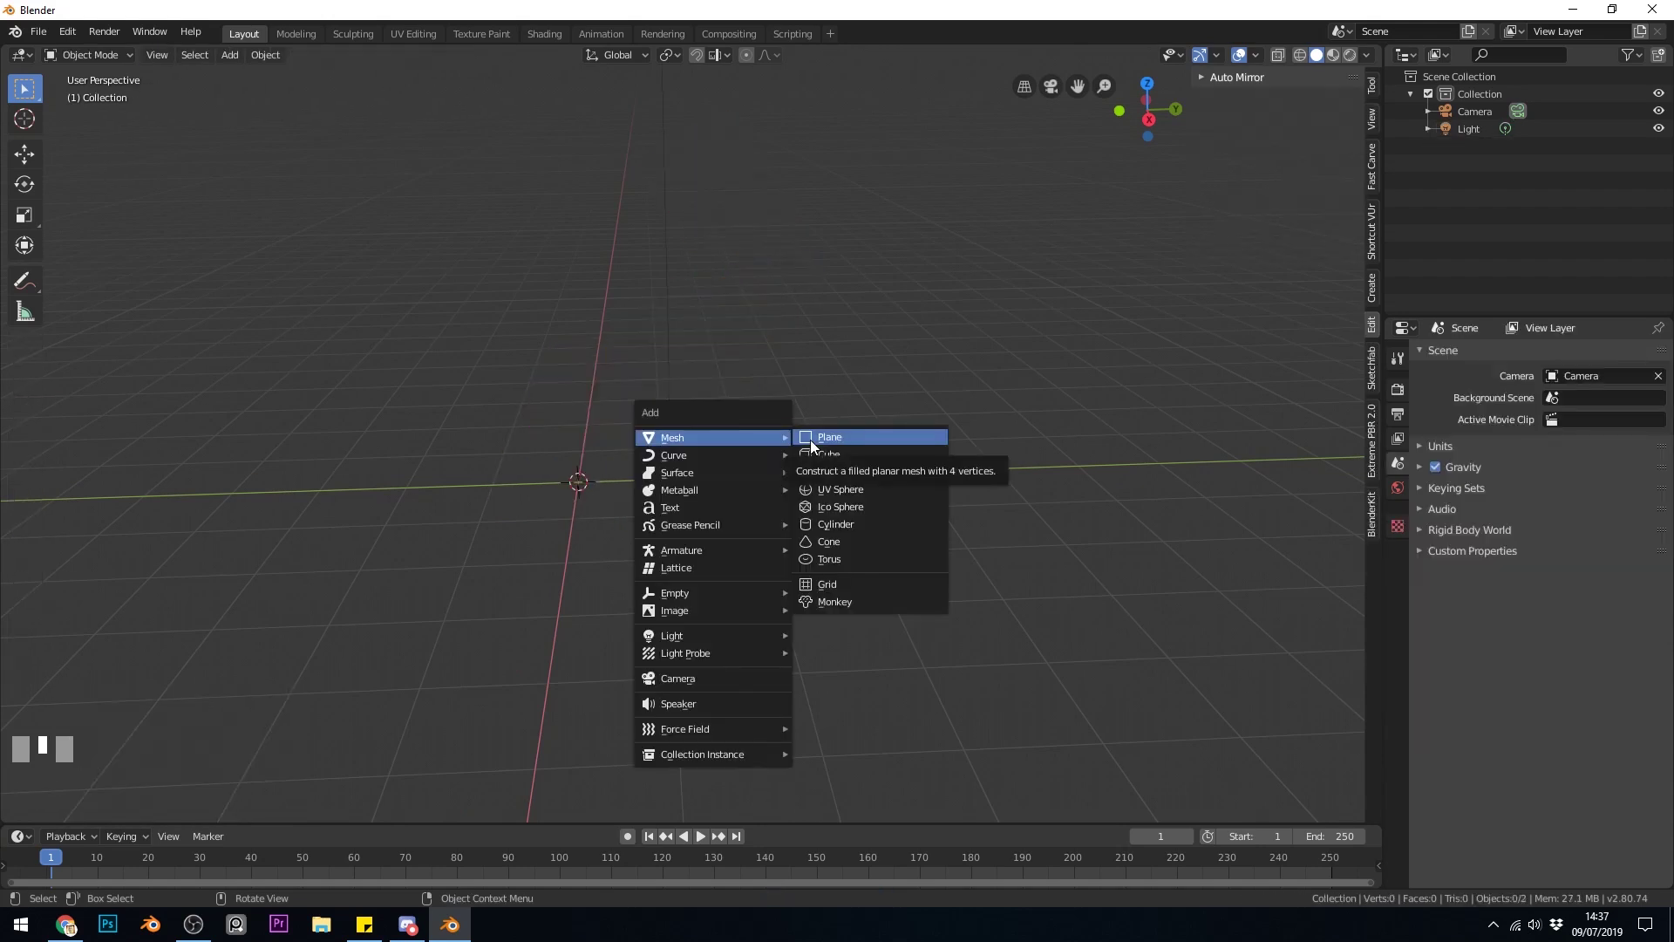
pyautogui.click(810, 440)
pyautogui.press('Tab')
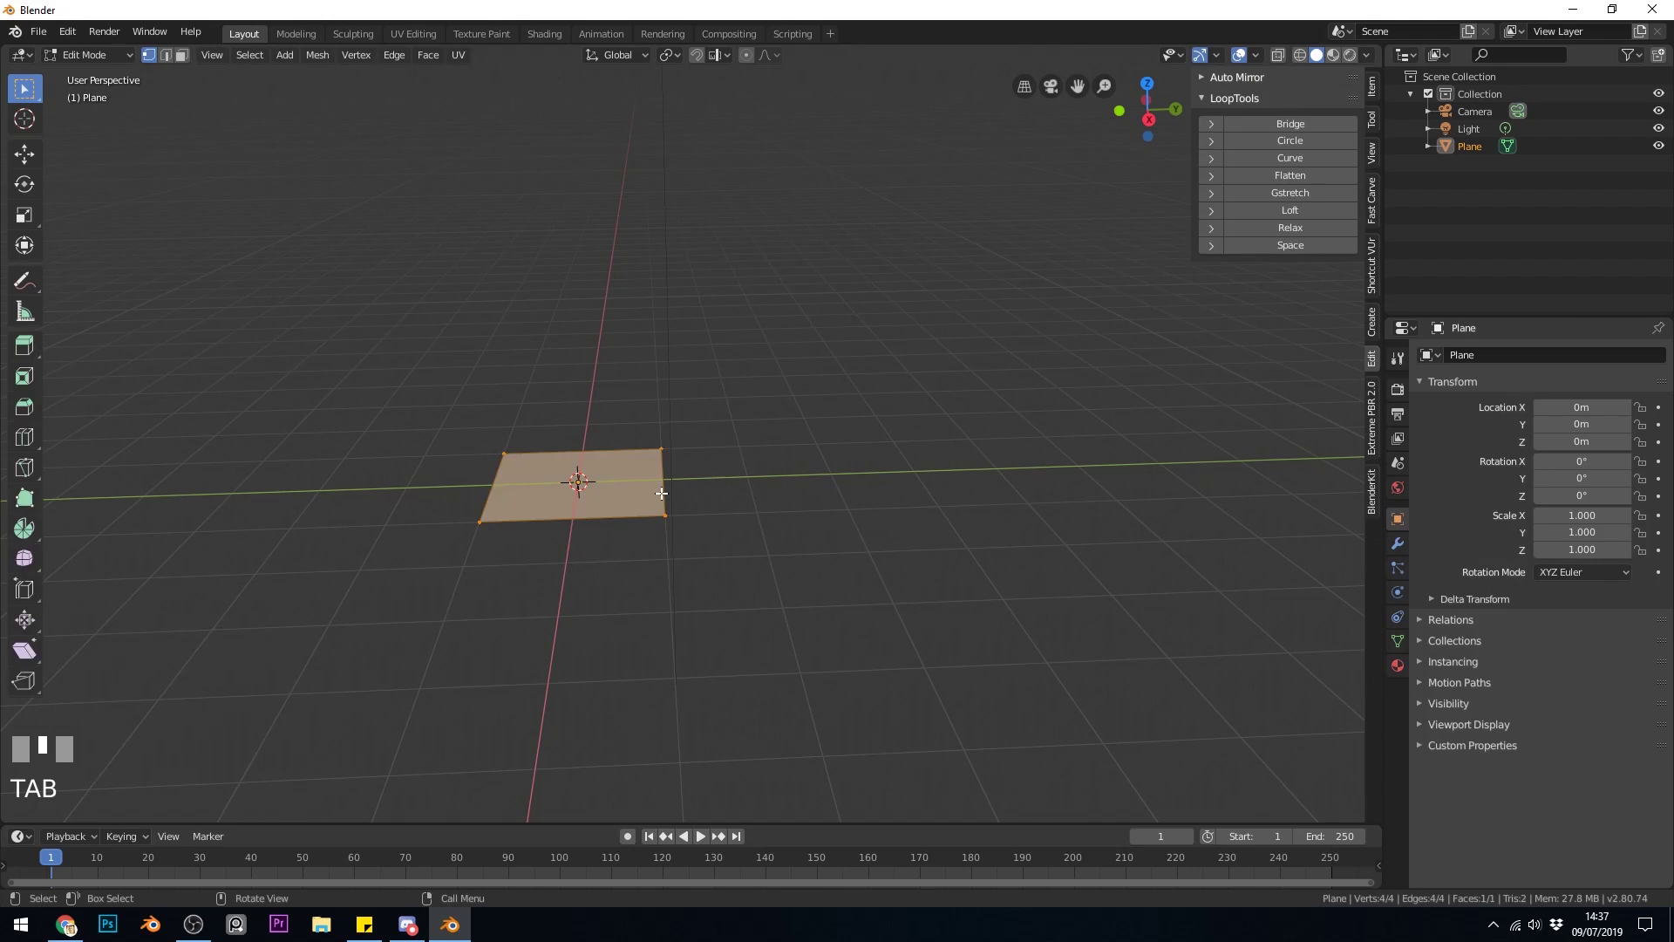
pyautogui.moveTo(661, 492); pyautogui.dragTo(610, 532, button='middle')
# Step: Delete the two vertices on the plane's left edge
pyautogui.click(514, 436)
pyautogui.click(509, 449)
pyautogui.keyDown('shift'); pyautogui.click(475, 567); pyautogui.keyUp('shift')
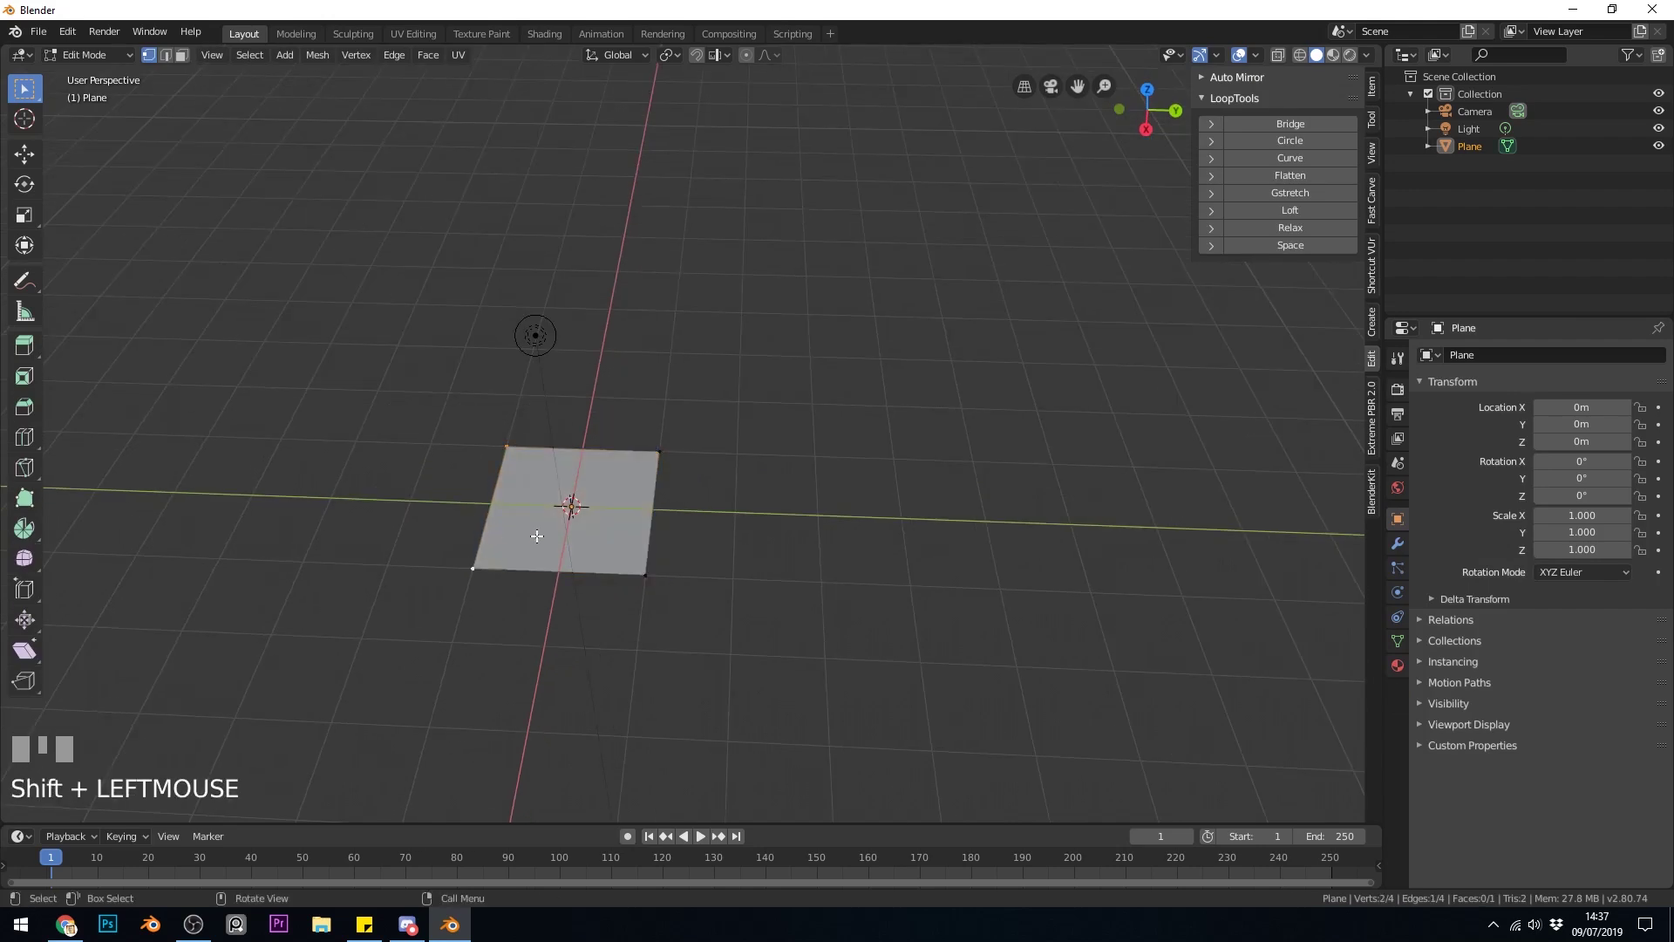
pyautogui.press('Delete')
pyautogui.click(537, 532)
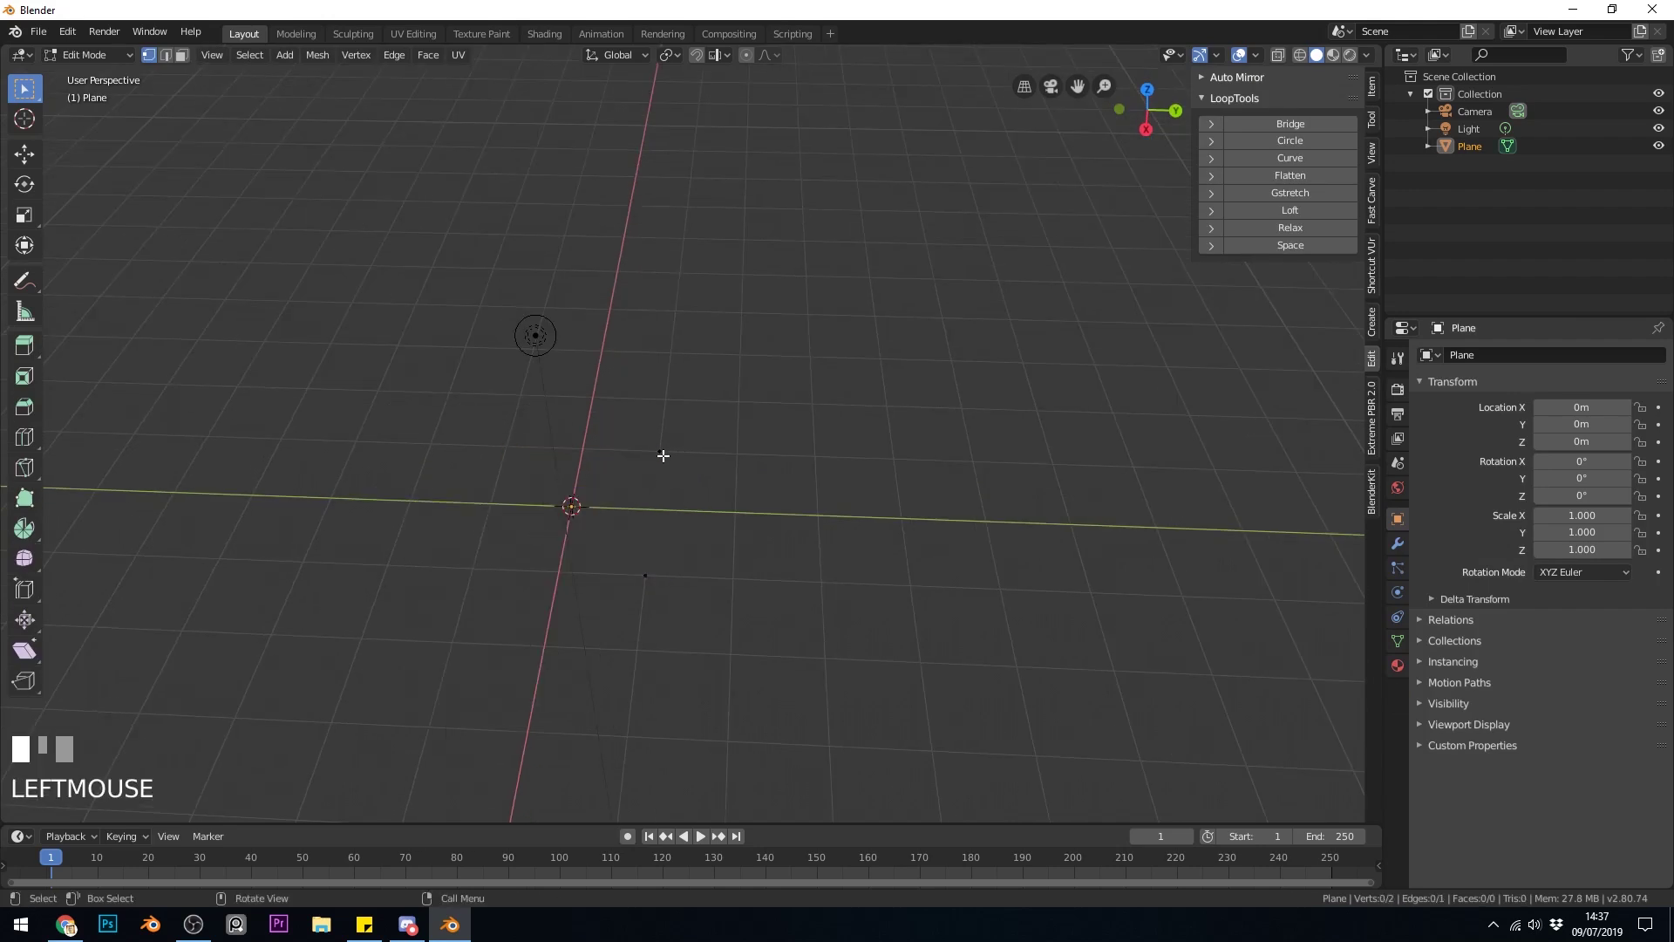
# Step: Subdivide the remaining edge with 3 cuts
pyautogui.click(661, 453)
pyautogui.keyDown('shift'); pyautogui.click(646, 576); pyautogui.keyUp('shift')
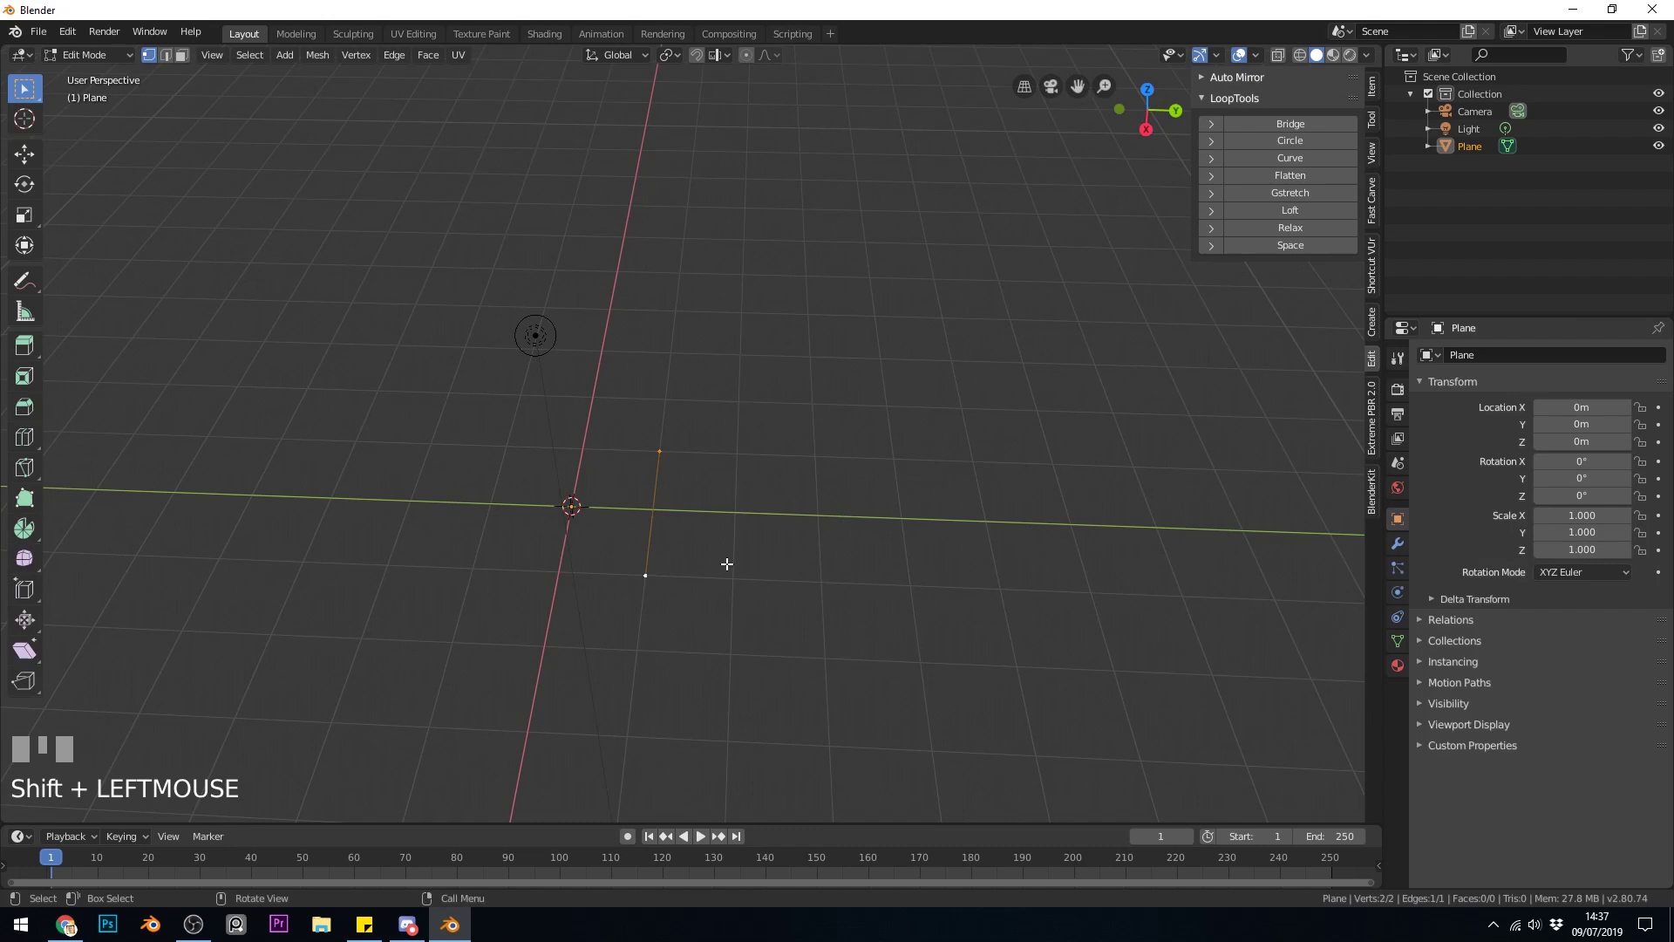
pyautogui.rightClick(660, 485)
pyautogui.click(652, 485)
# Step: Duplicate the subdivided edge into six spaced copies across the grid
pyautogui.moveTo(636, 479); pyautogui.dragTo(647, 546, button='middle')
pyautogui.hotkey('shift', 'd')
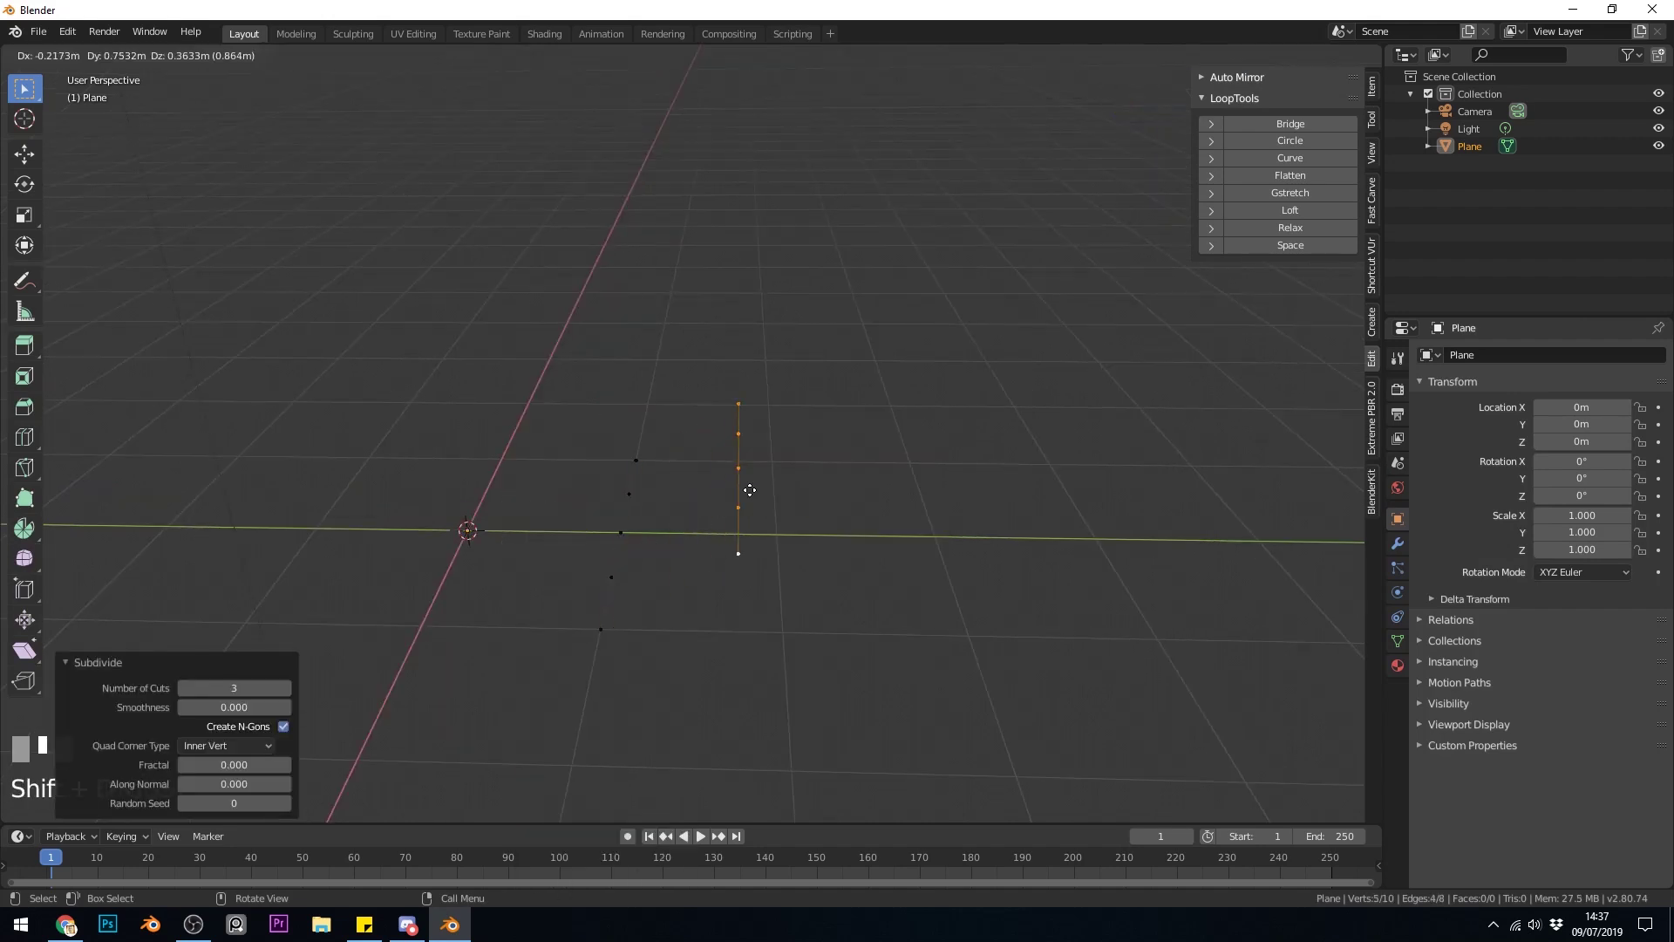
pyautogui.click(750, 490)
pyautogui.hotkey('shift', 'd')
pyautogui.click(1006, 434)
pyautogui.hotkey('shift', 'd')
pyautogui.click(1163, 385)
pyautogui.hotkey('shift', 'd')
pyautogui.moveTo(1163, 385); pyautogui.dragTo(1027, 377, button='middle')
pyautogui.click(1020, 256)
pyautogui.hotkey('shift', 'd')
pyautogui.click(1046, 288)
pyautogui.hotkey('shift', 'd')
pyautogui.click(1125, 429)
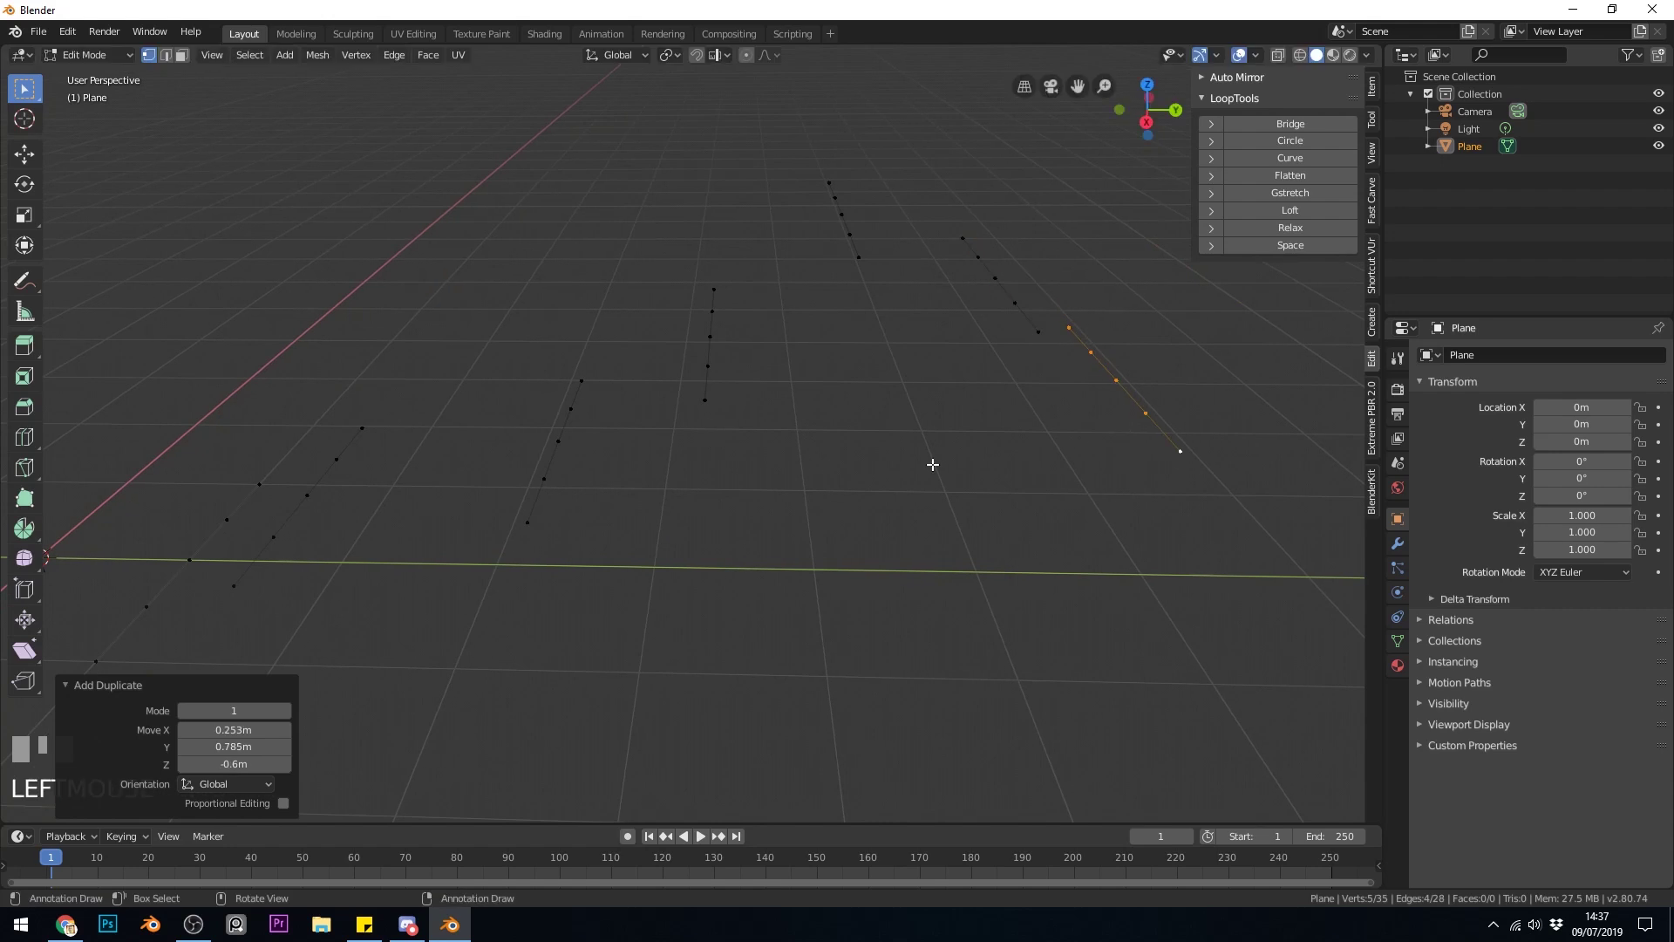
pyautogui.moveTo(933, 464); pyautogui.dragTo(673, 447, button='middle')
# Step: Move vertices on the middle and right lines to bend them into zigzags
pyautogui.click(573, 415)
pyautogui.keyDown('shift'); pyautogui.click(745, 367); pyautogui.keyUp('shift')
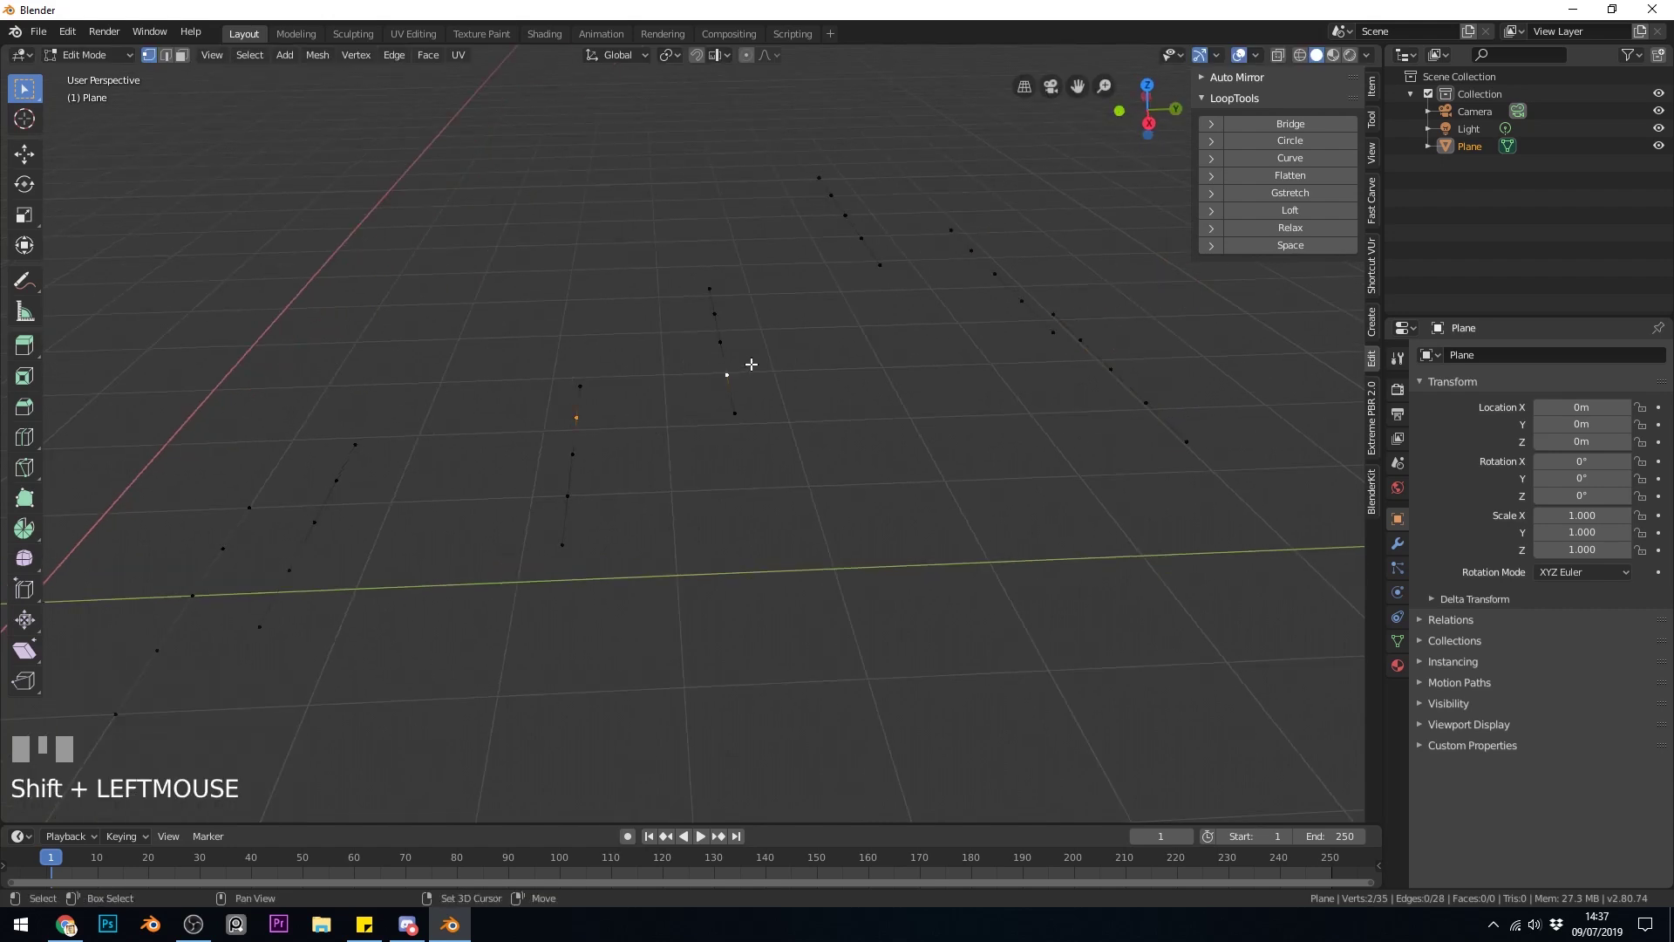
pyautogui.press('g')
pyautogui.click(729, 340)
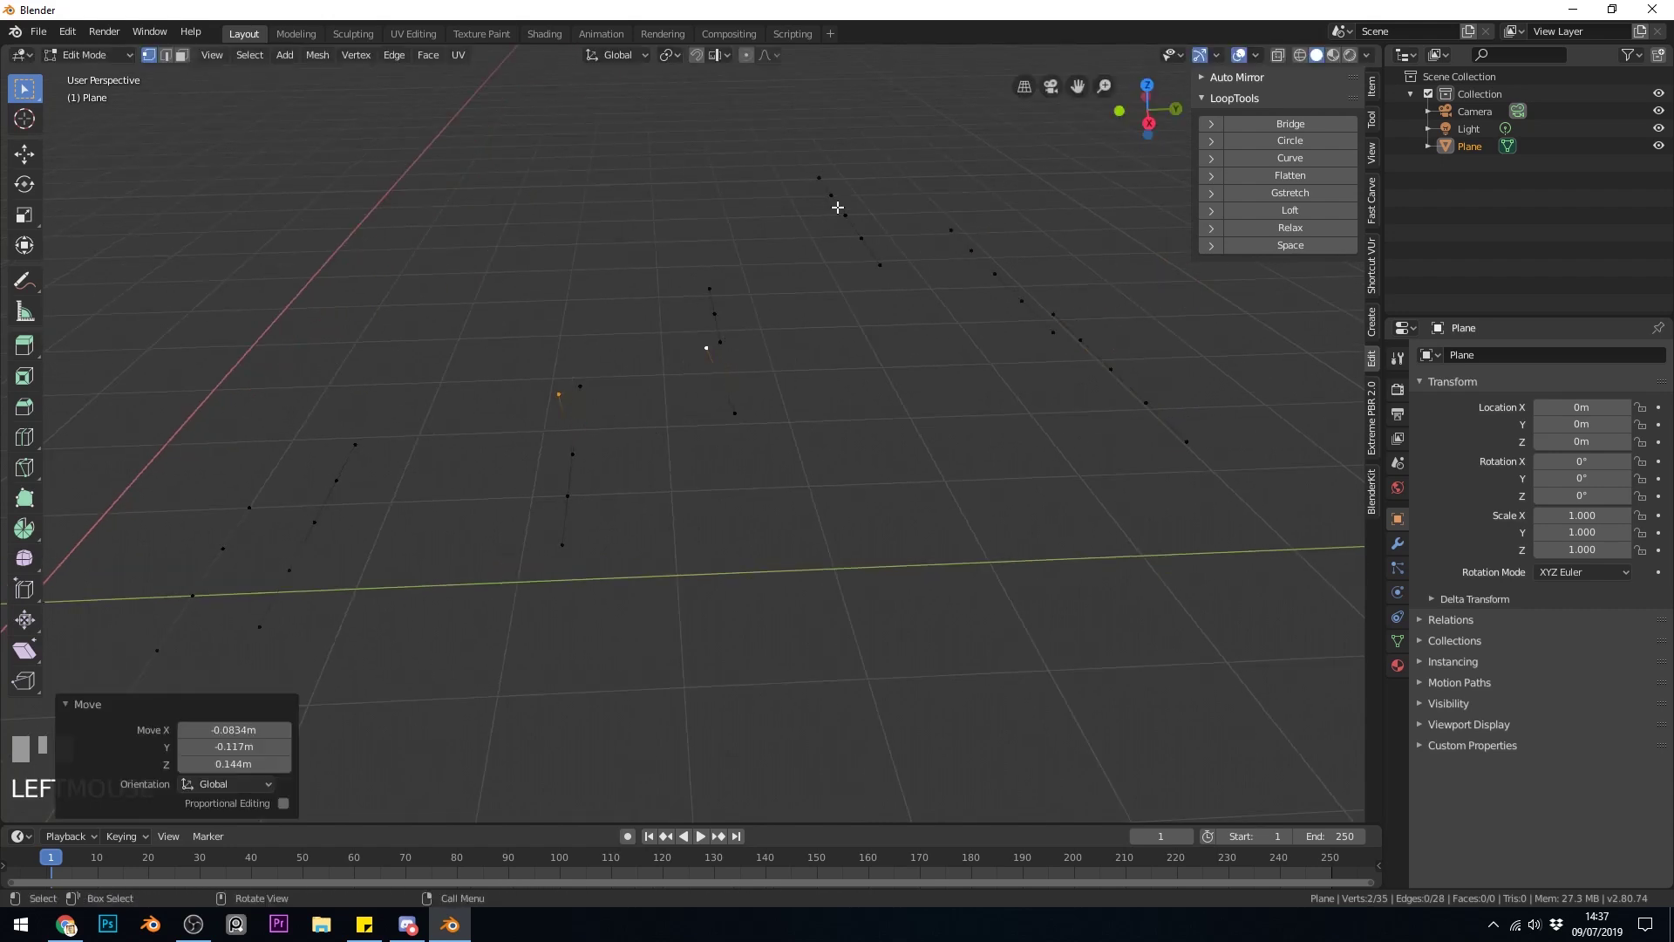
pyautogui.click(842, 211)
pyautogui.press('g')
pyautogui.click(857, 194)
pyautogui.click(1146, 399)
pyautogui.press('g')
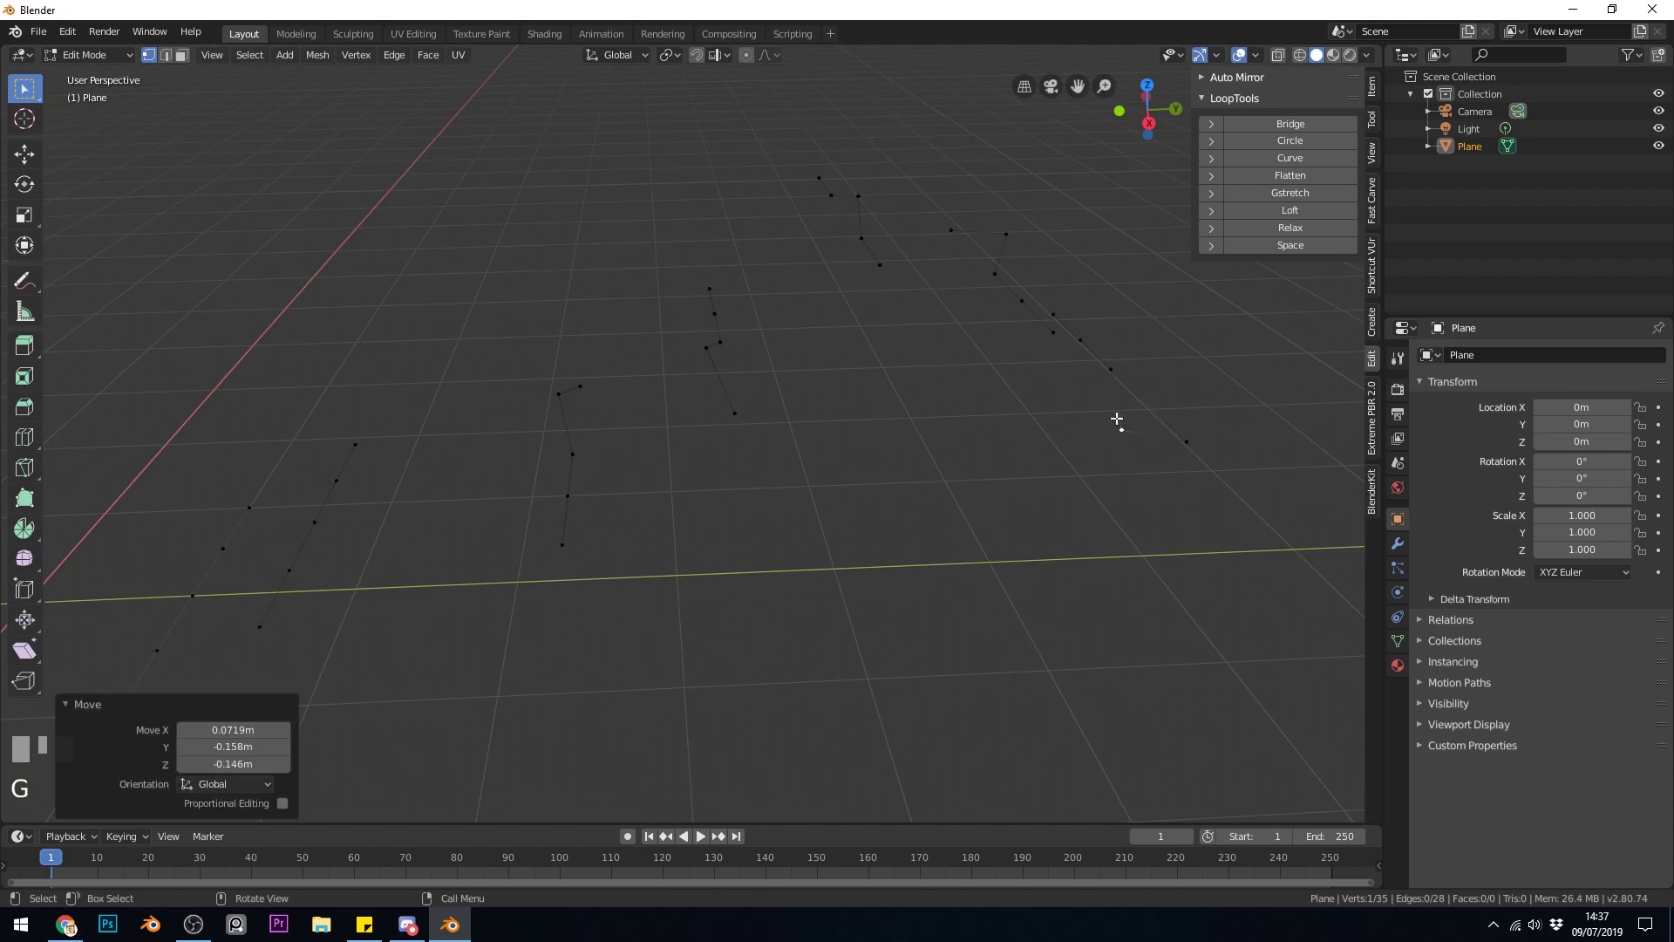
pyautogui.click(1118, 420)
# Step: Loft the seven vertex lines into a wavy surface with LoopTools Loft
pyautogui.press('a')
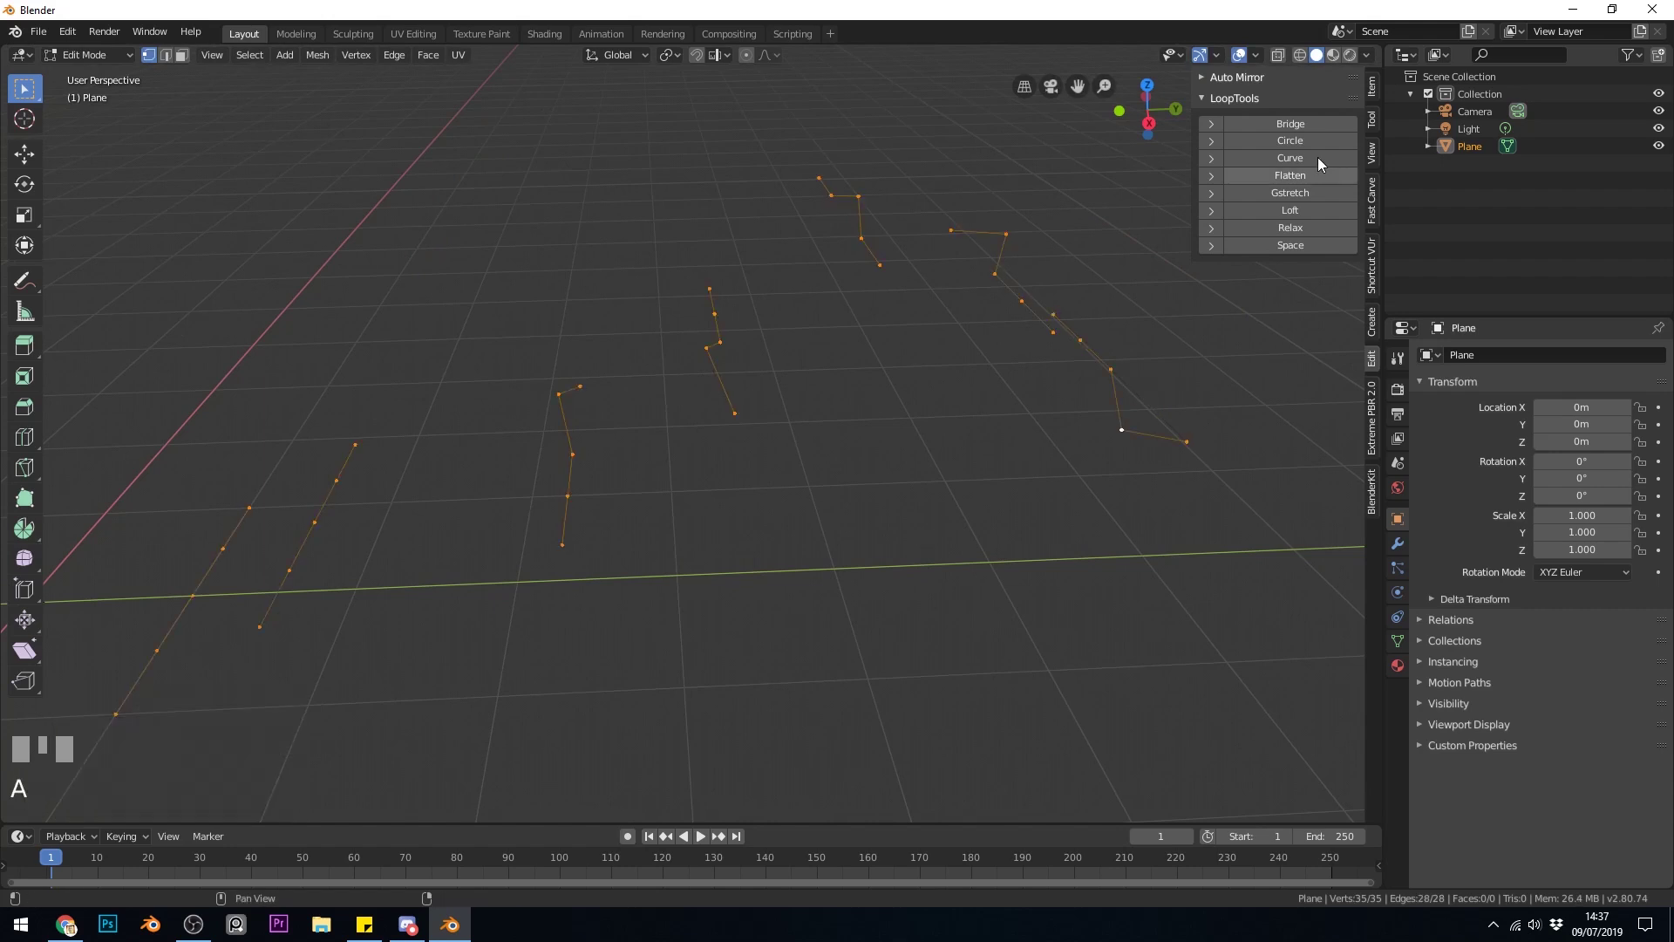
pyautogui.click(1306, 209)
pyautogui.moveTo(1131, 295); pyautogui.dragTo(885, 416, button='middle')
# Step: Add a Subdivision Surface modifier to the surface
pyautogui.click(1398, 543)
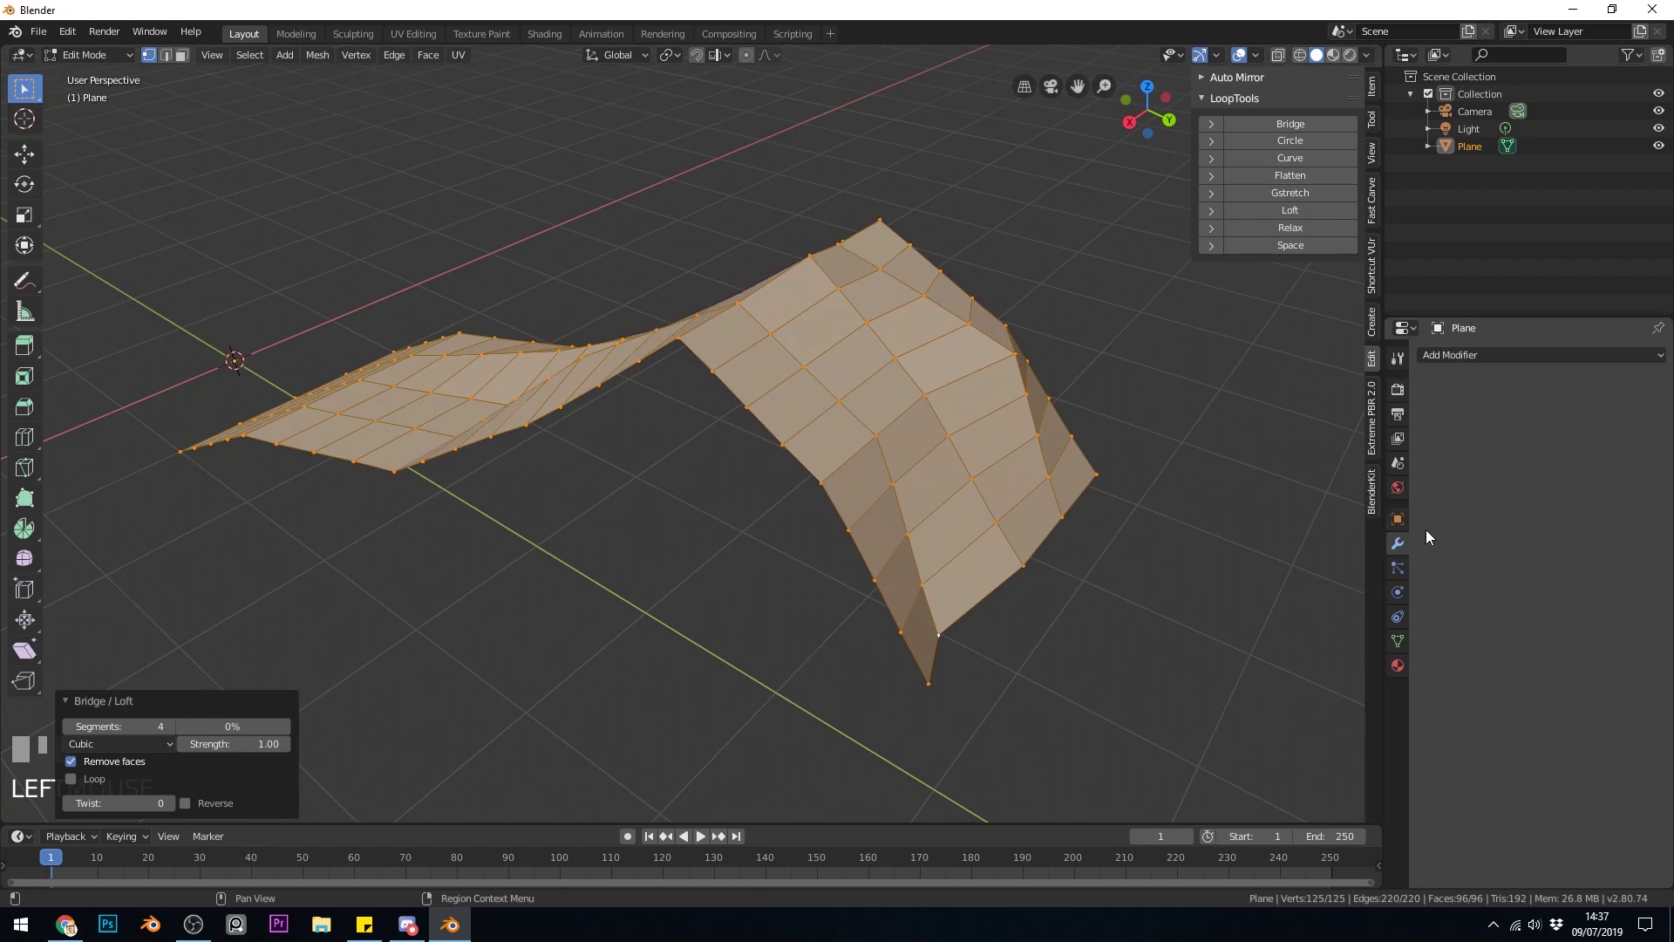
pyautogui.click(1525, 360)
pyautogui.click(1347, 643)
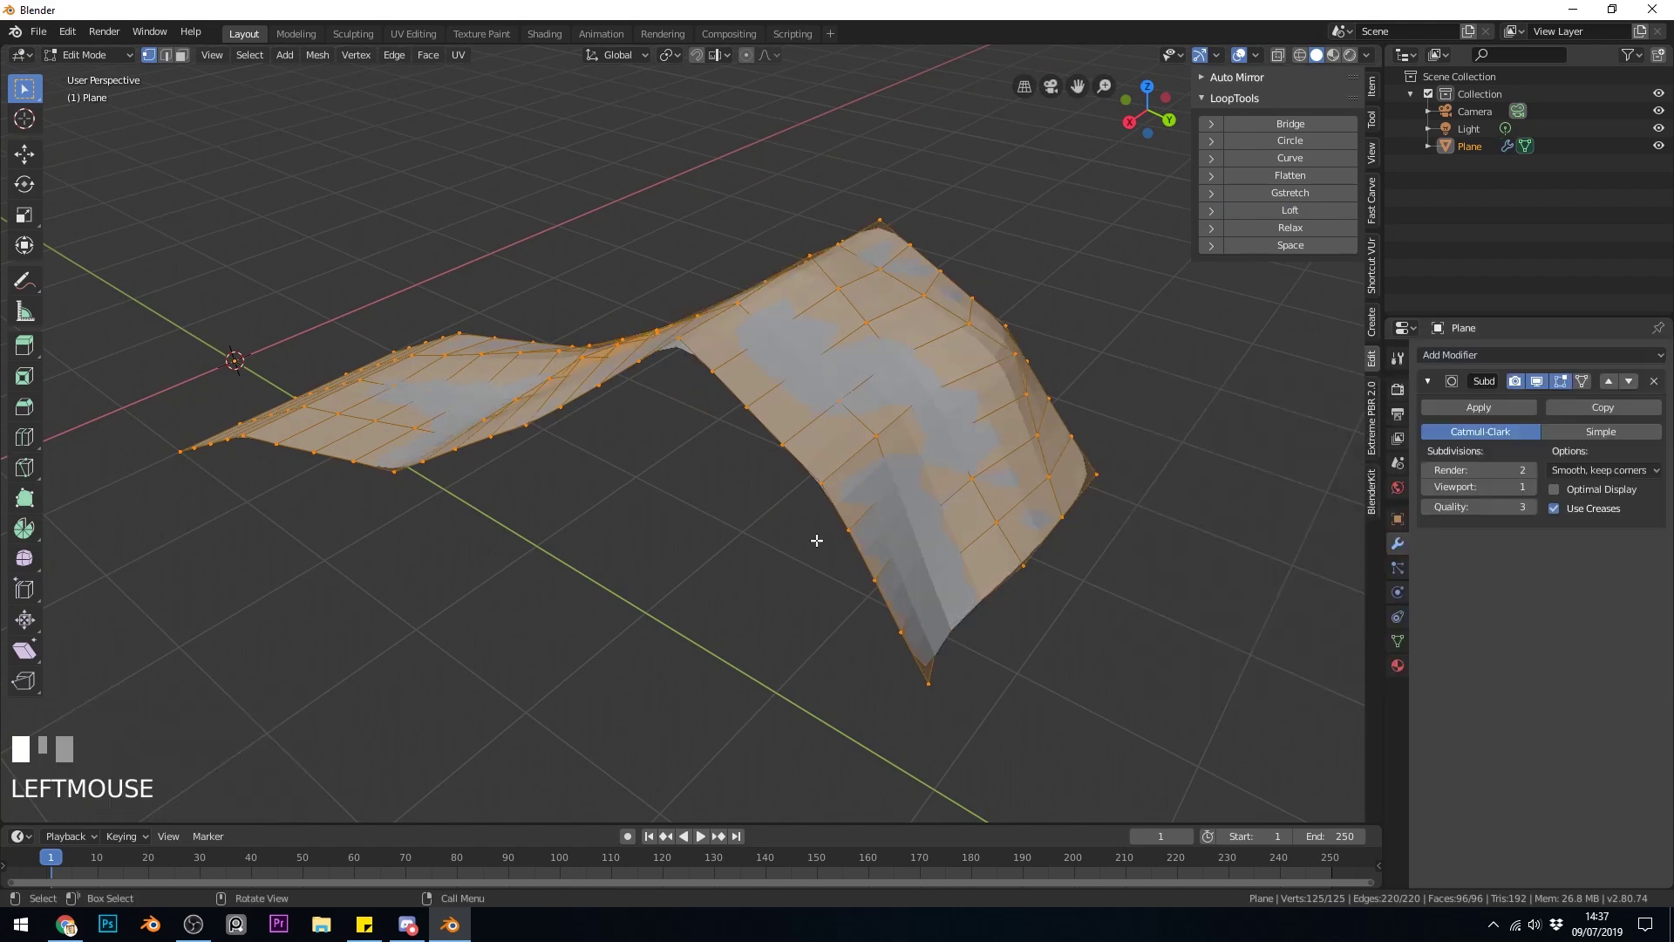
pyautogui.moveTo(814, 538)
pyautogui.mouseDown(button='middle')
pyautogui.moveTo(774, 542)
pyautogui.moveTo(796, 543)
pyautogui.mouseUp(button='middle')
# Step: Shade the surface smooth in Object Mode, then return to Edit Mode
pyautogui.press('Tab')
pyautogui.moveTo(703, 572); pyautogui.dragTo(814, 560, button='middle')
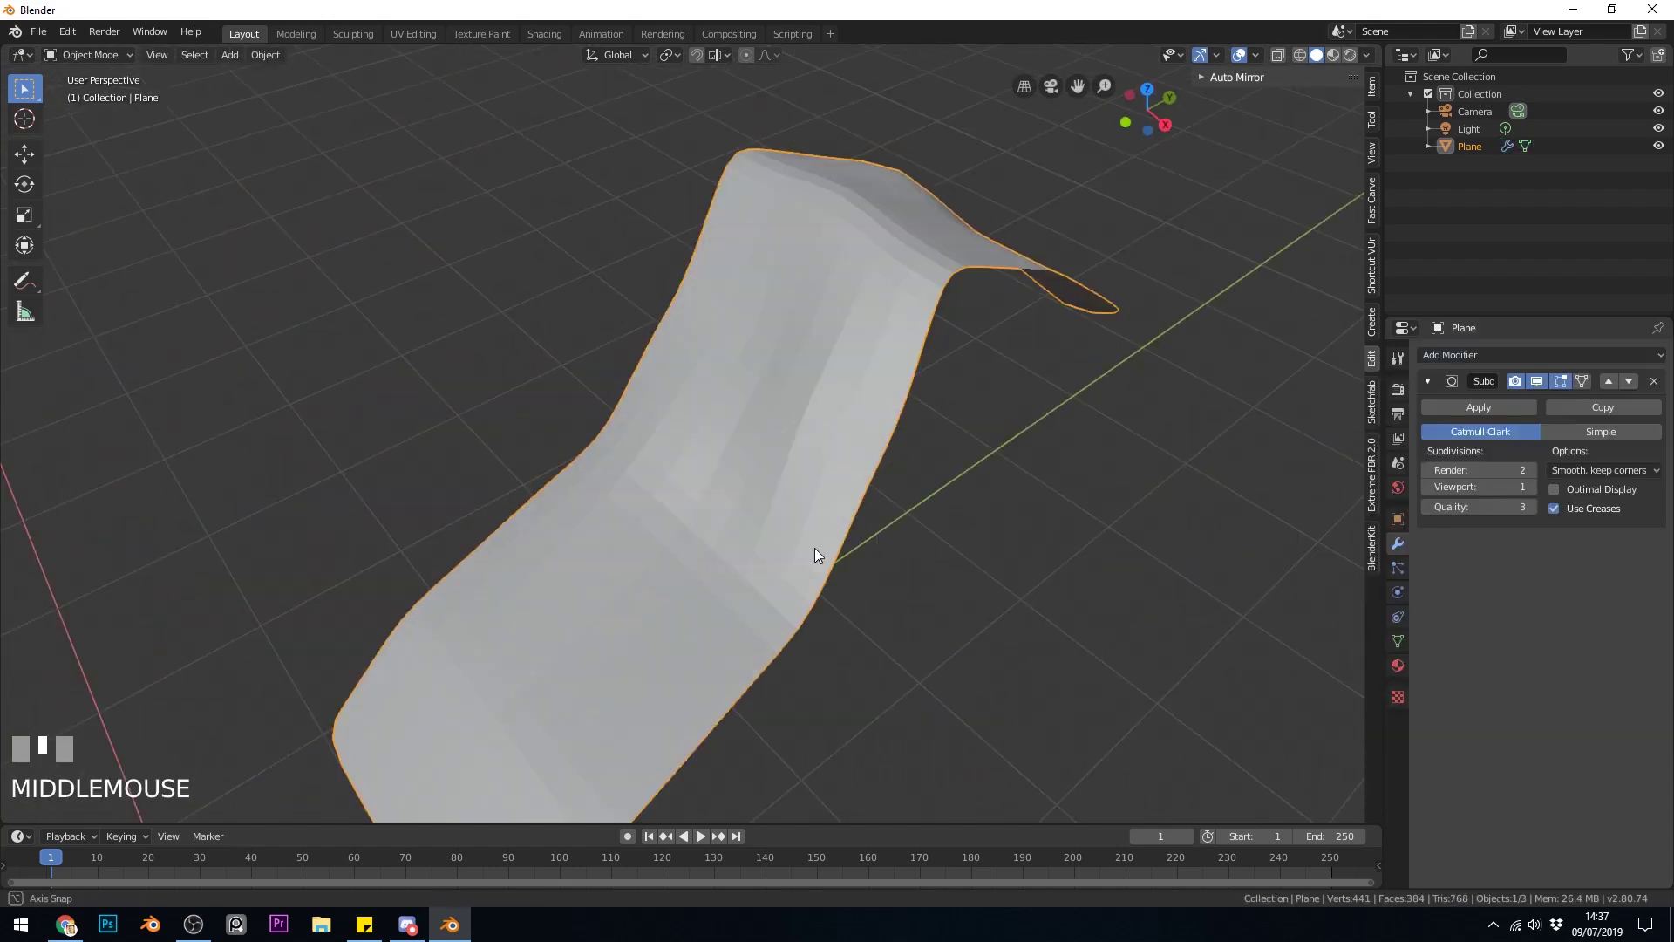
pyautogui.rightClick(781, 432)
pyautogui.click(777, 432)
pyautogui.moveTo(777, 436); pyautogui.dragTo(672, 502, button='middle')
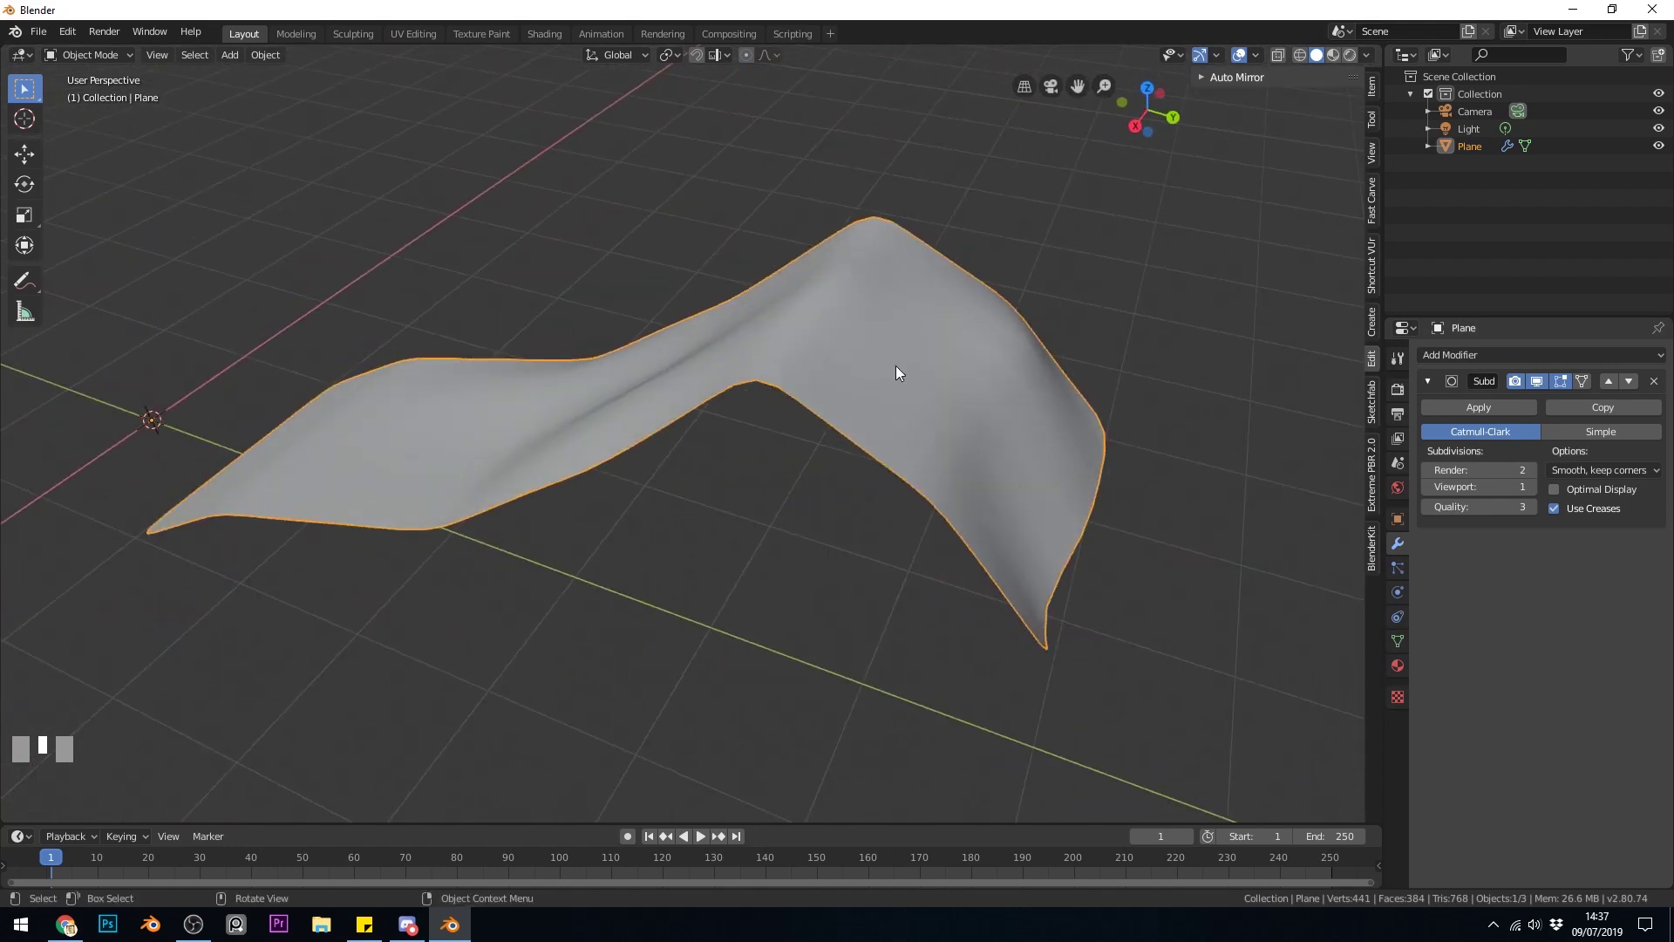
pyautogui.press('Tab')
# Step: Remove the Subdivision Surface modifier and try a whole-mesh Relax, then undo it
pyautogui.click(1654, 381)
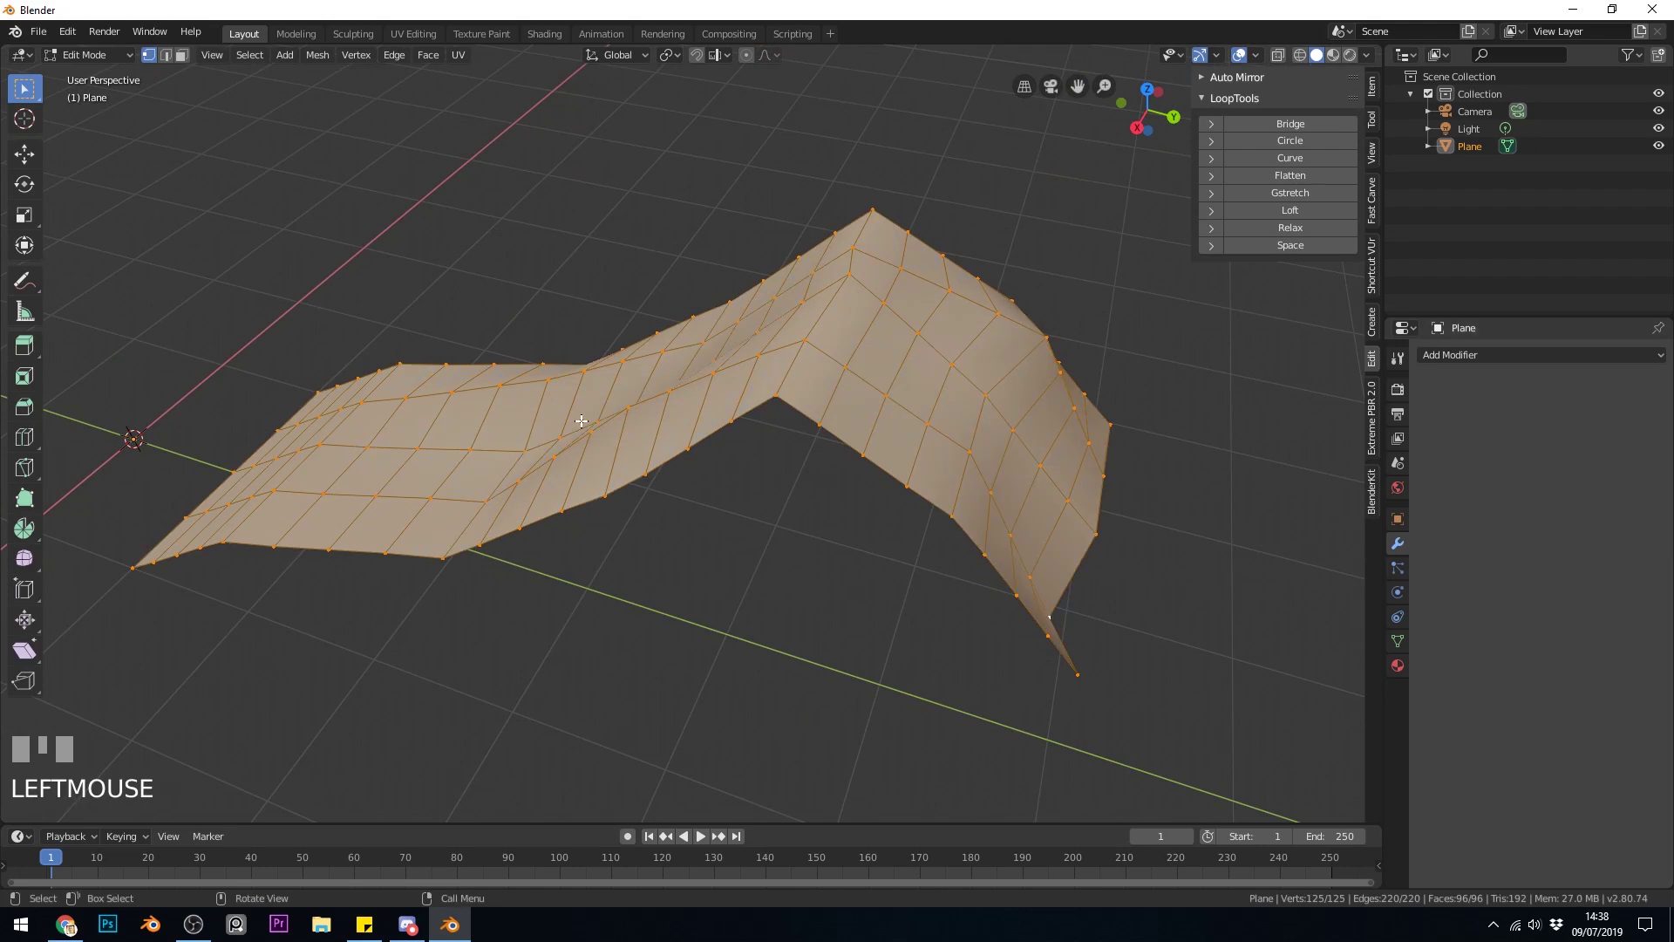
pyautogui.moveTo(579, 422); pyautogui.dragTo(680, 431, button='middle')
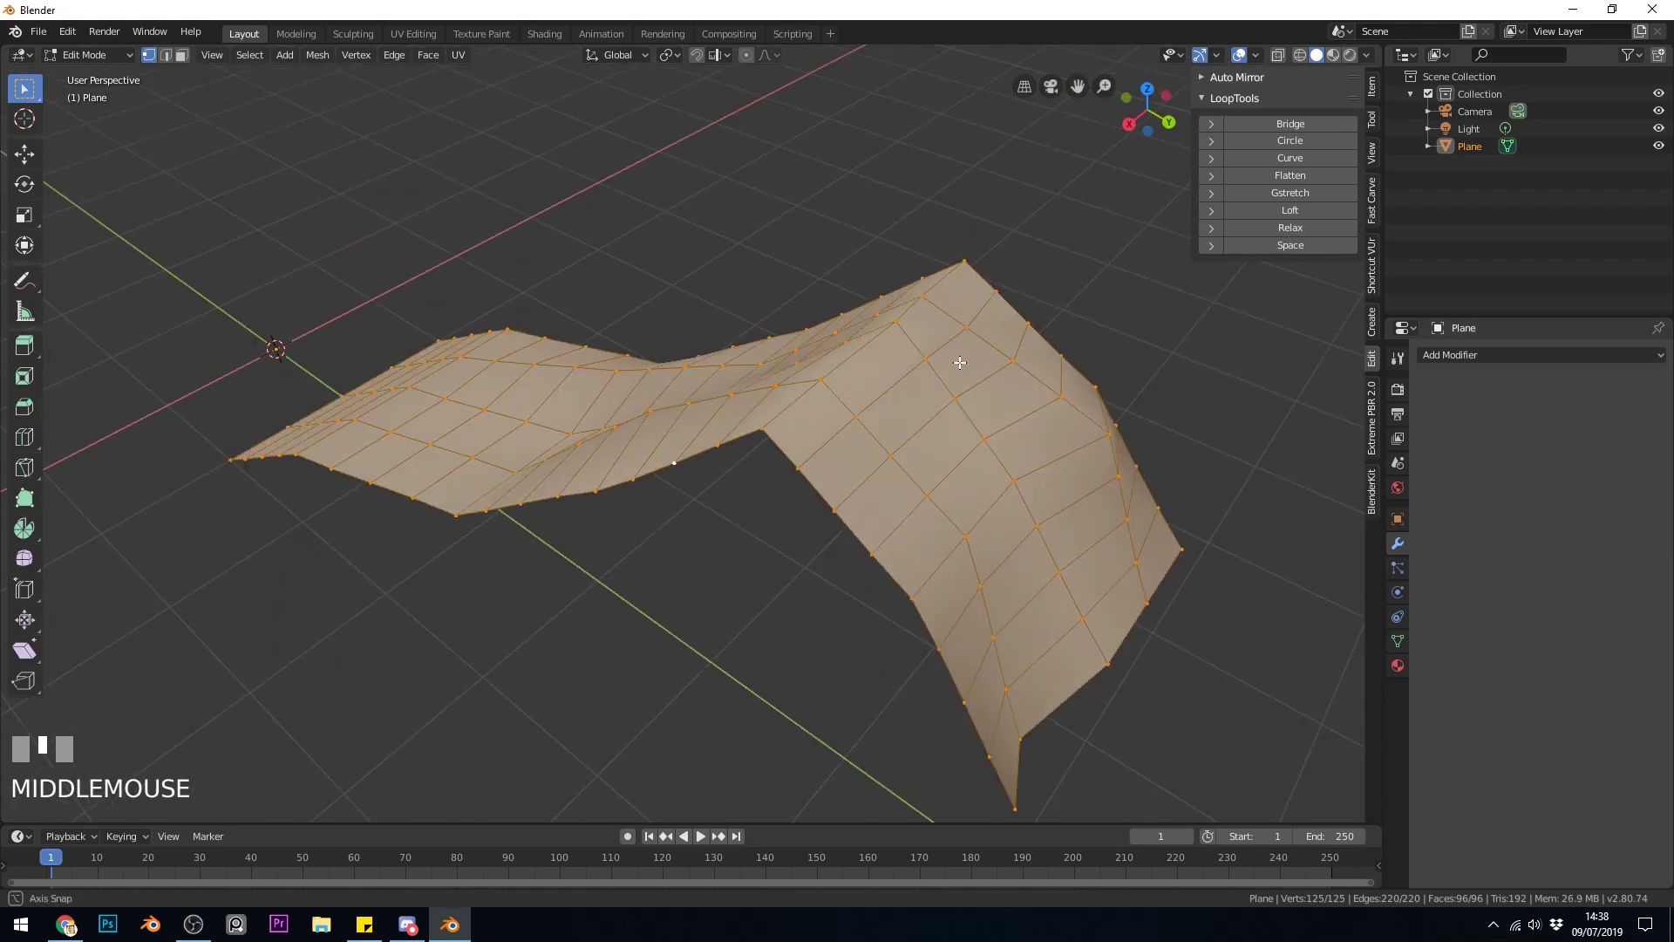
pyautogui.click(1291, 227)
pyautogui.moveTo(851, 403); pyautogui.dragTo(859, 463, button='middle')
pyautogui.hotkey('ctrl', 'z')
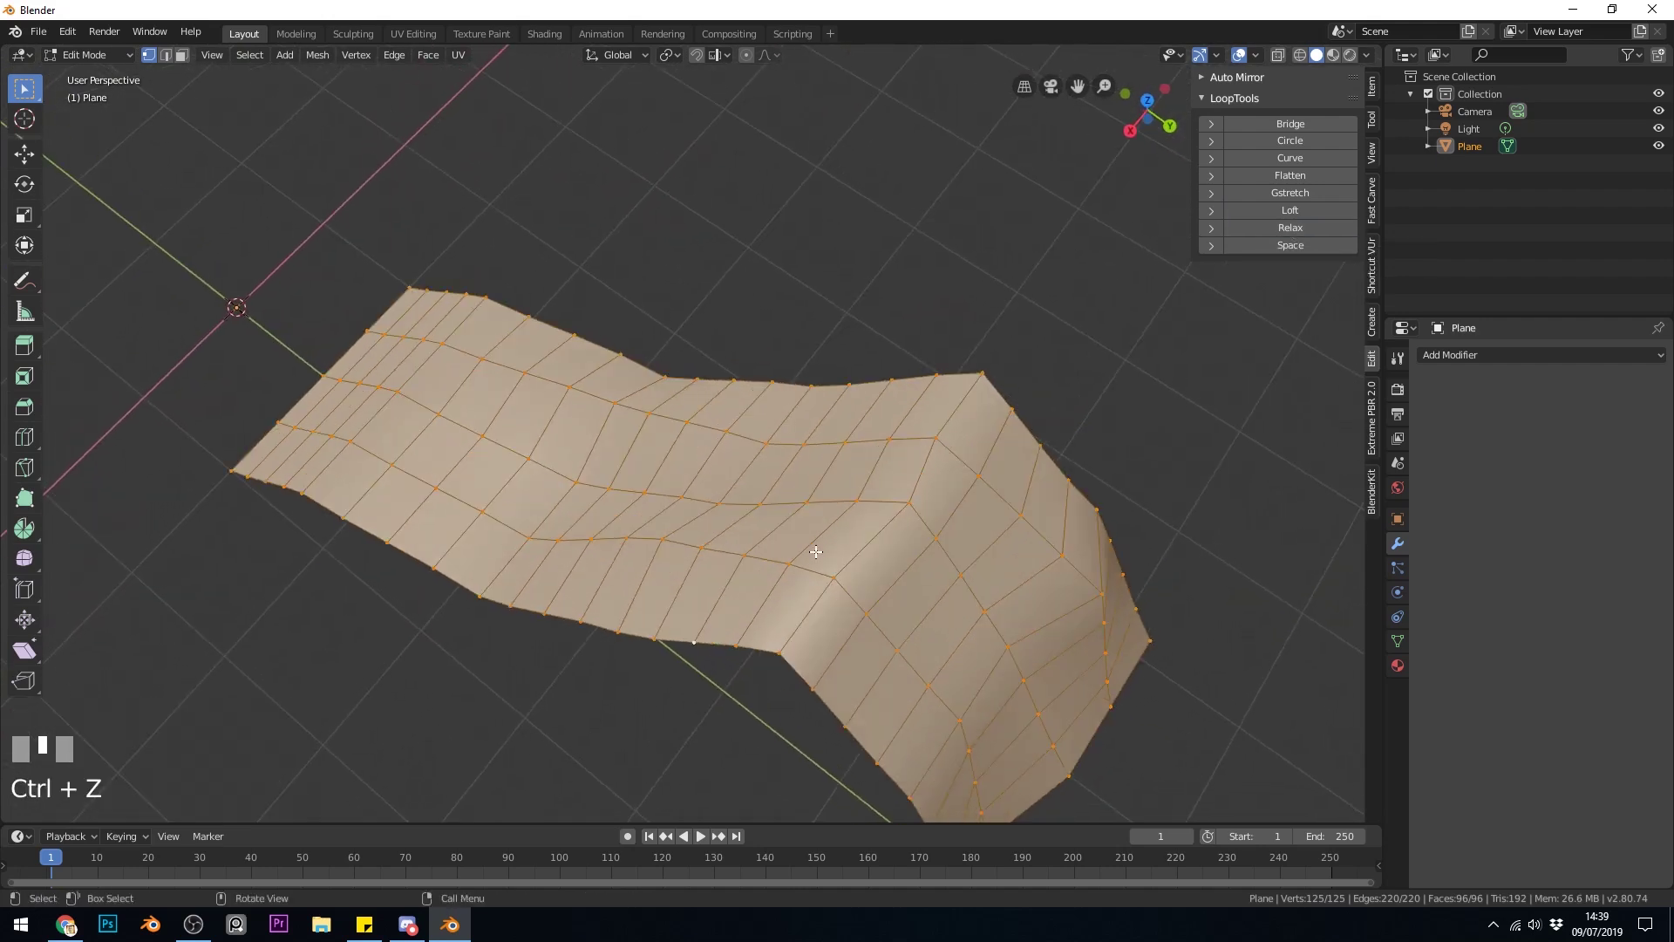
# Step: Apply LoopTools Relax to only the front boundary edge loop
pyautogui.keyDown('alt'); pyautogui.click(649, 632); pyautogui.keyUp('alt')
pyautogui.keyDown('shift'); pyautogui.moveTo(649, 631); pyautogui.dragTo(640, 530, button='middle'); pyautogui.keyUp('shift')
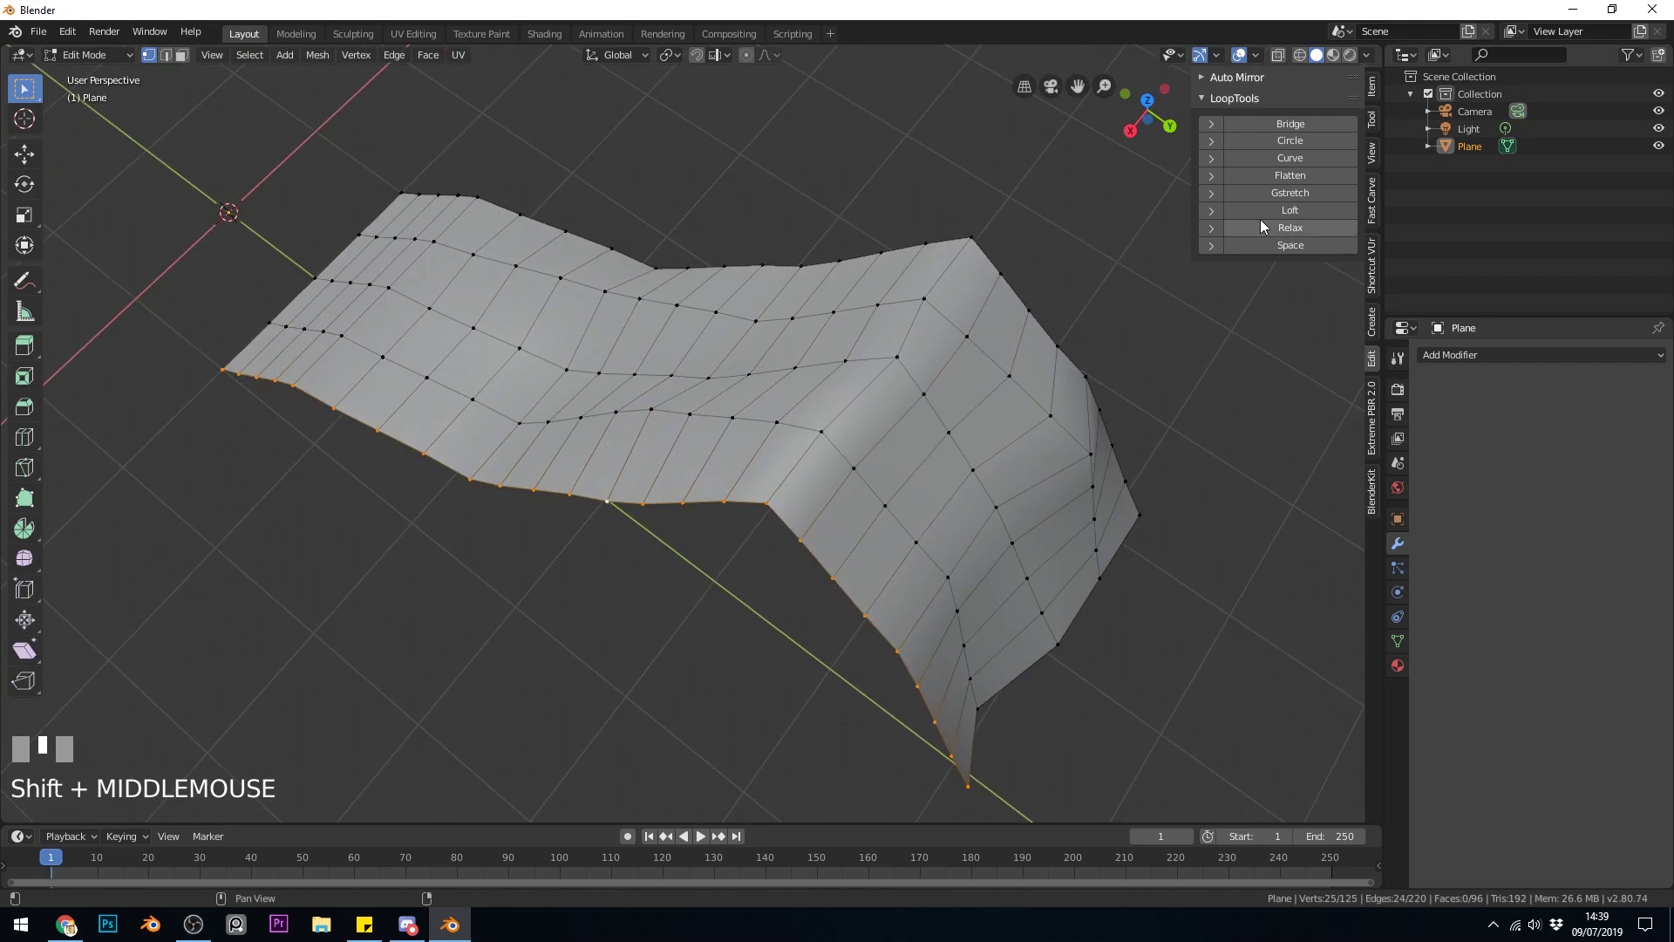
pyautogui.click(1263, 227)
pyautogui.moveTo(725, 572); pyautogui.dragTo(1098, 444, button='middle')
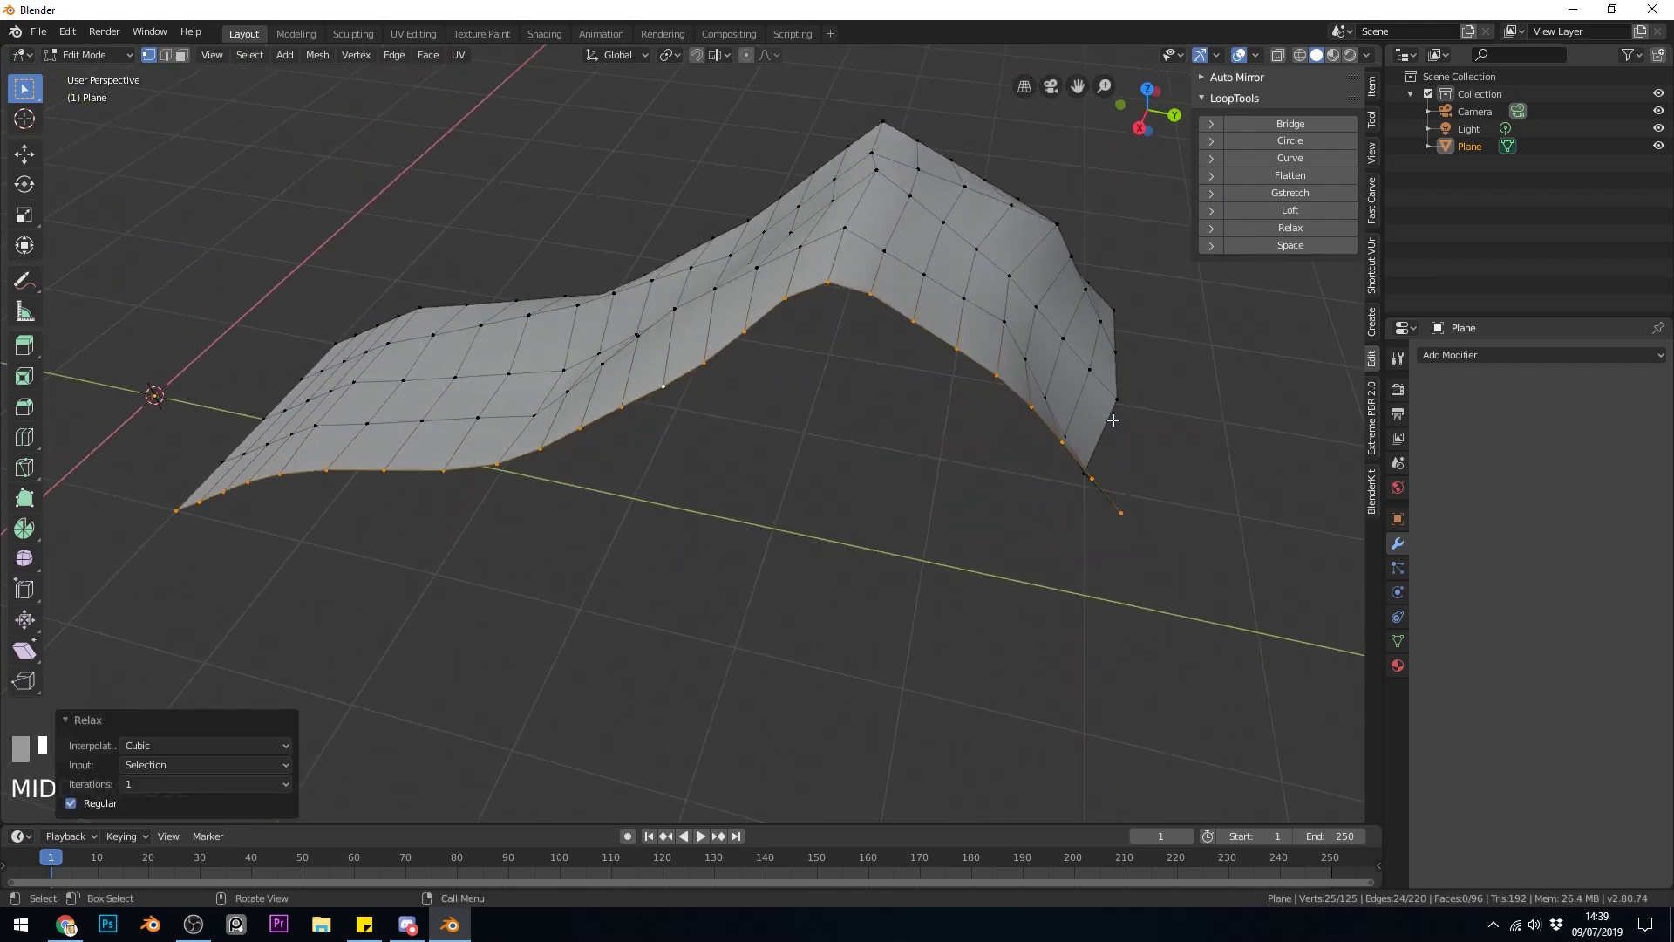
pyautogui.moveTo(879, 338); pyautogui.dragTo(1073, 489, button='middle')
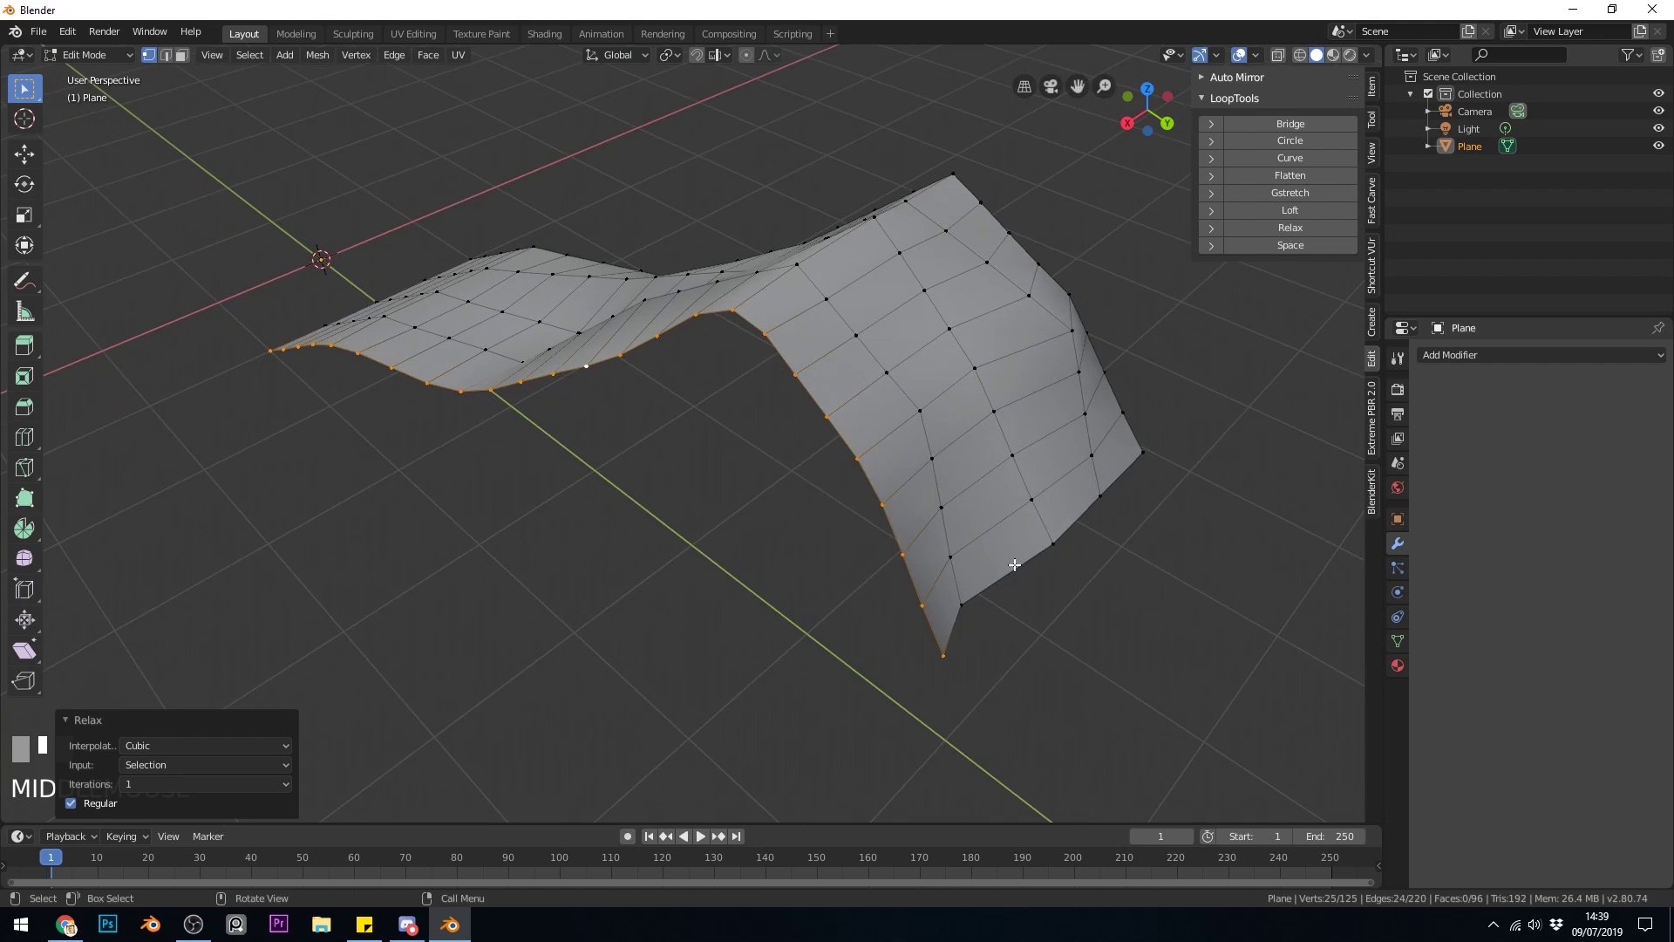
pyautogui.moveTo(936, 597); pyautogui.dragTo(992, 671, button='middle')
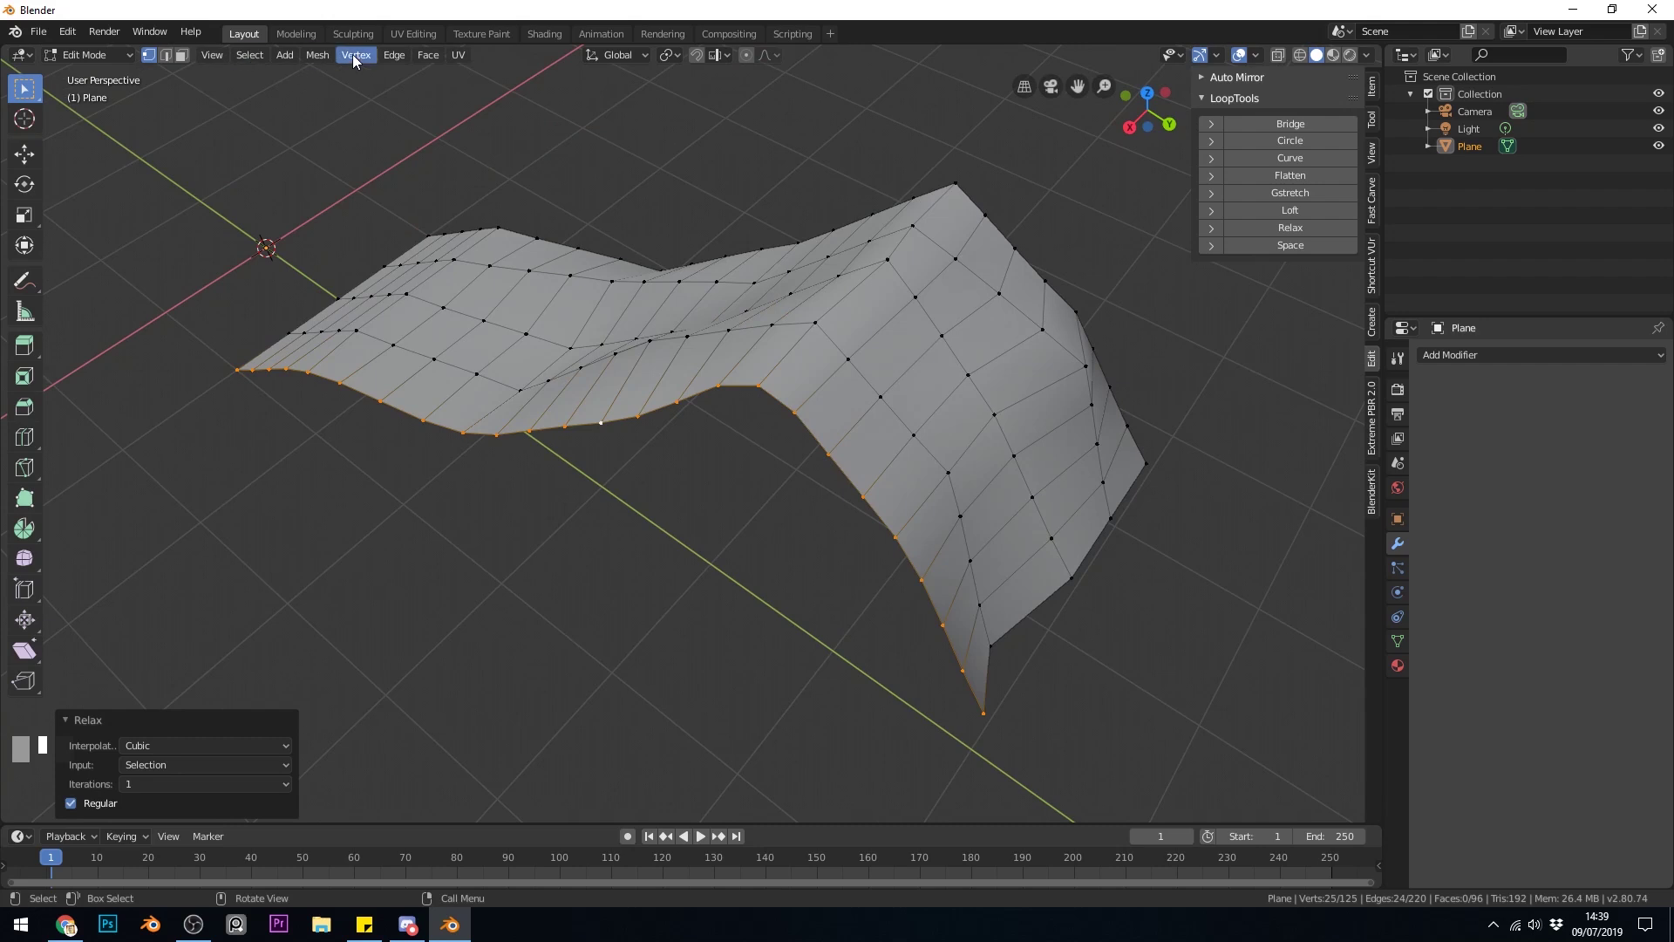
# Step: Try Smooth Vertices at 0.500 on the edge loop, then undo it
pyautogui.click(352, 54)
pyautogui.click(384, 251)
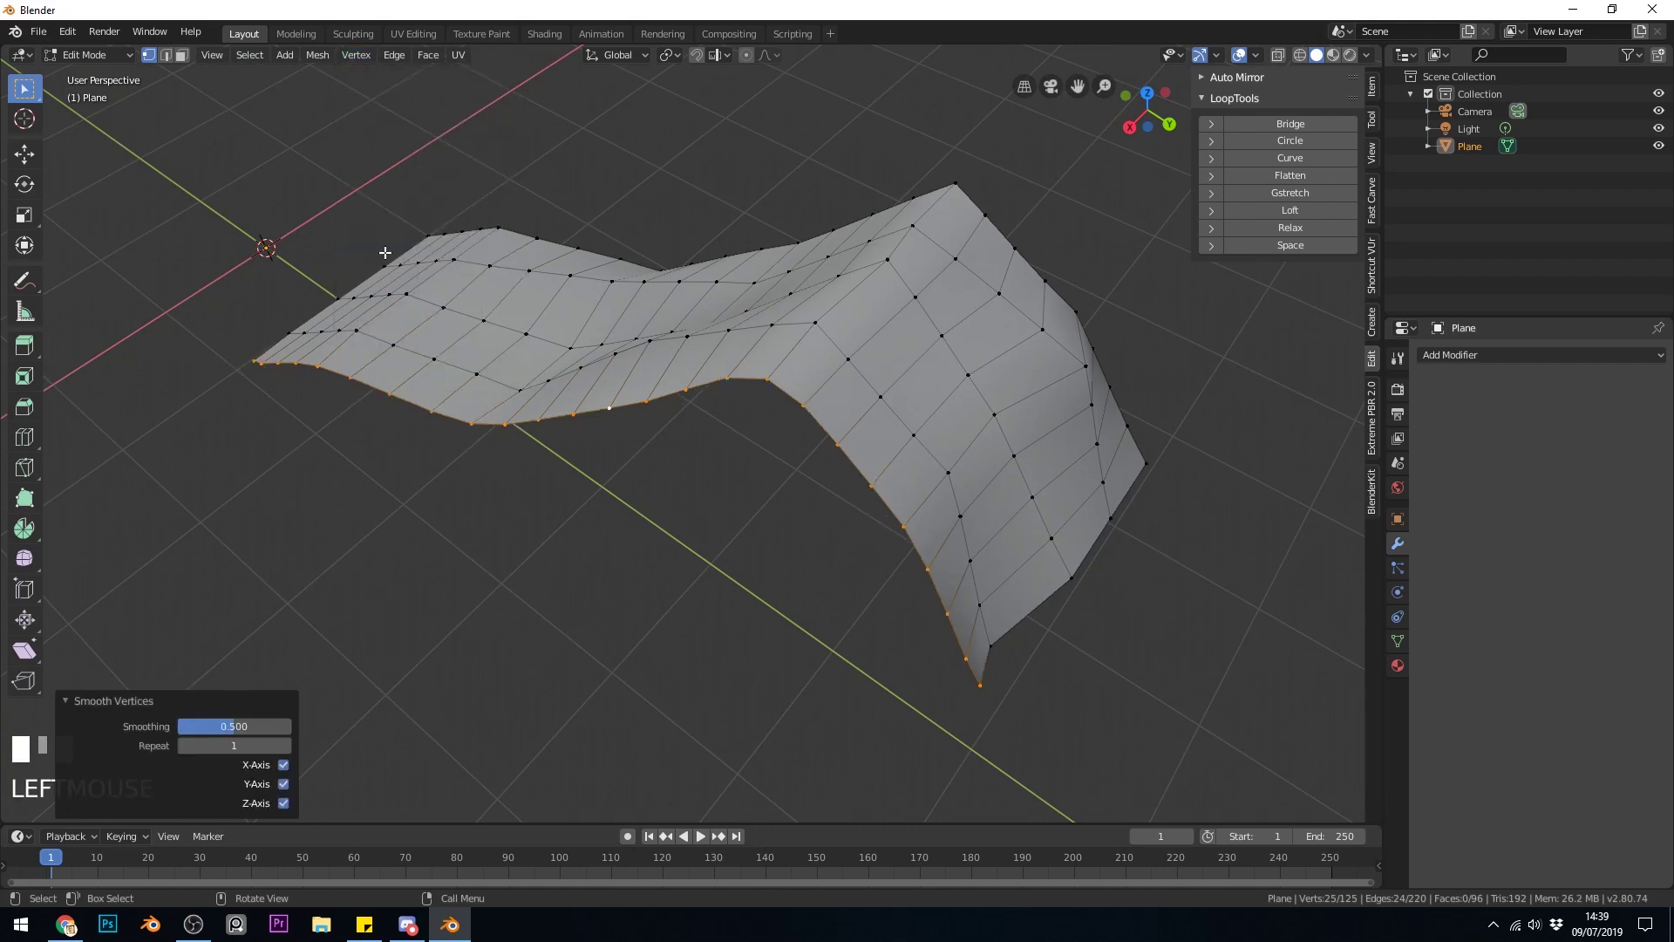
pyautogui.moveTo(1006, 687); pyautogui.dragTo(688, 486, button='middle')
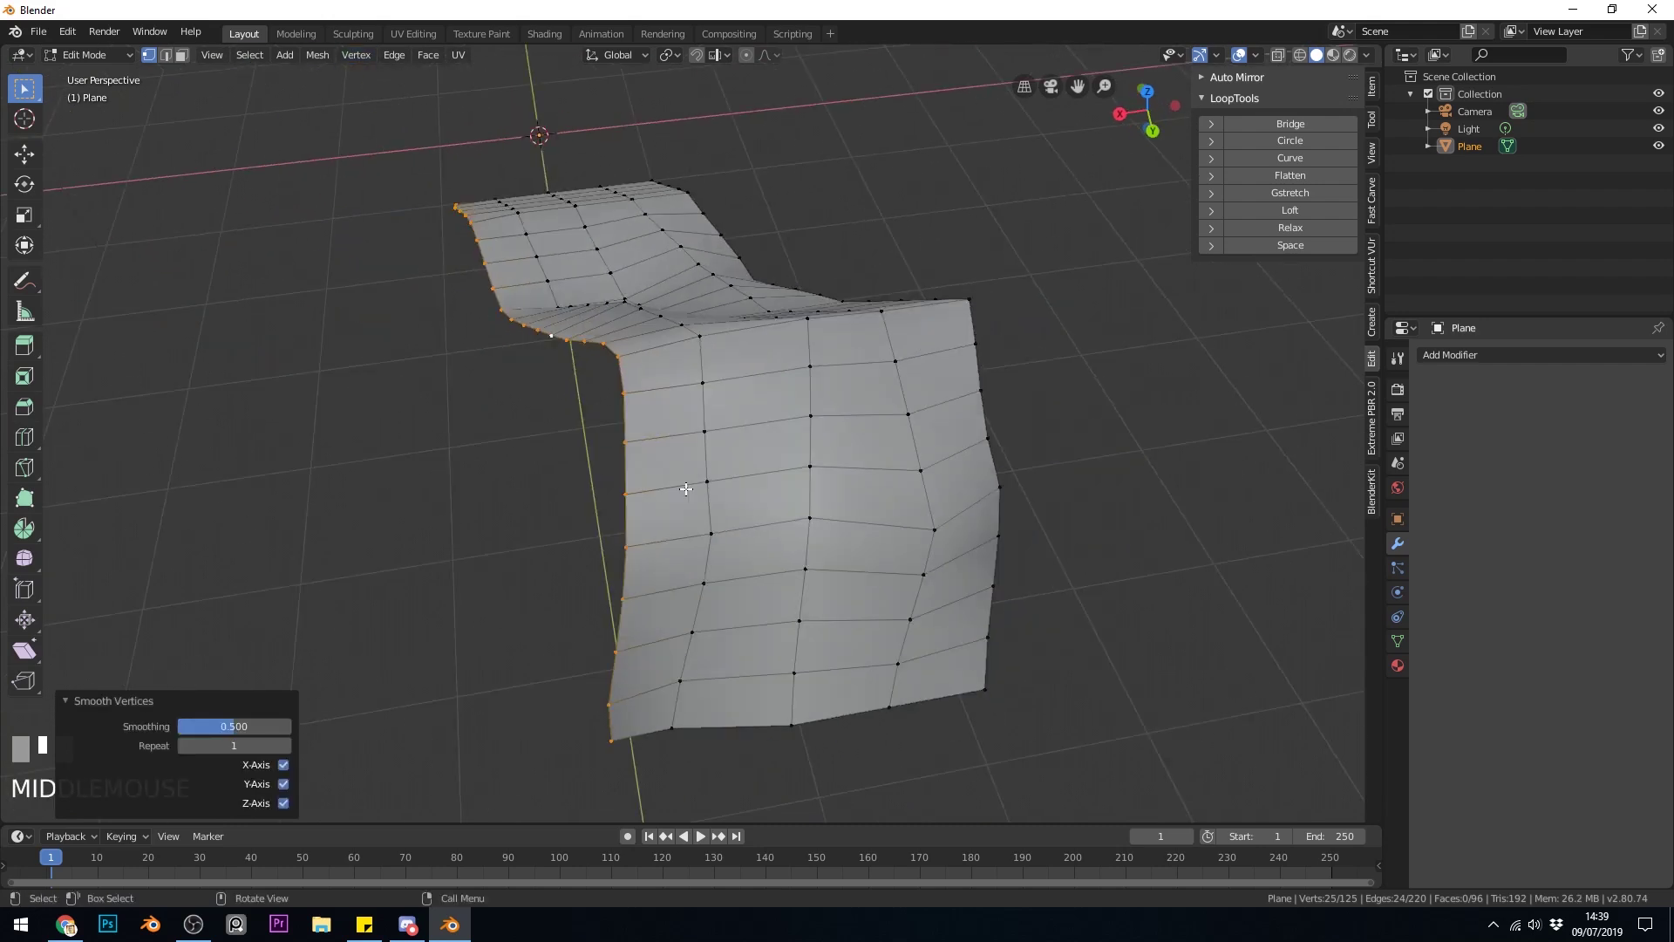
pyautogui.moveTo(1222, 278); pyautogui.dragTo(699, 561, button='middle')
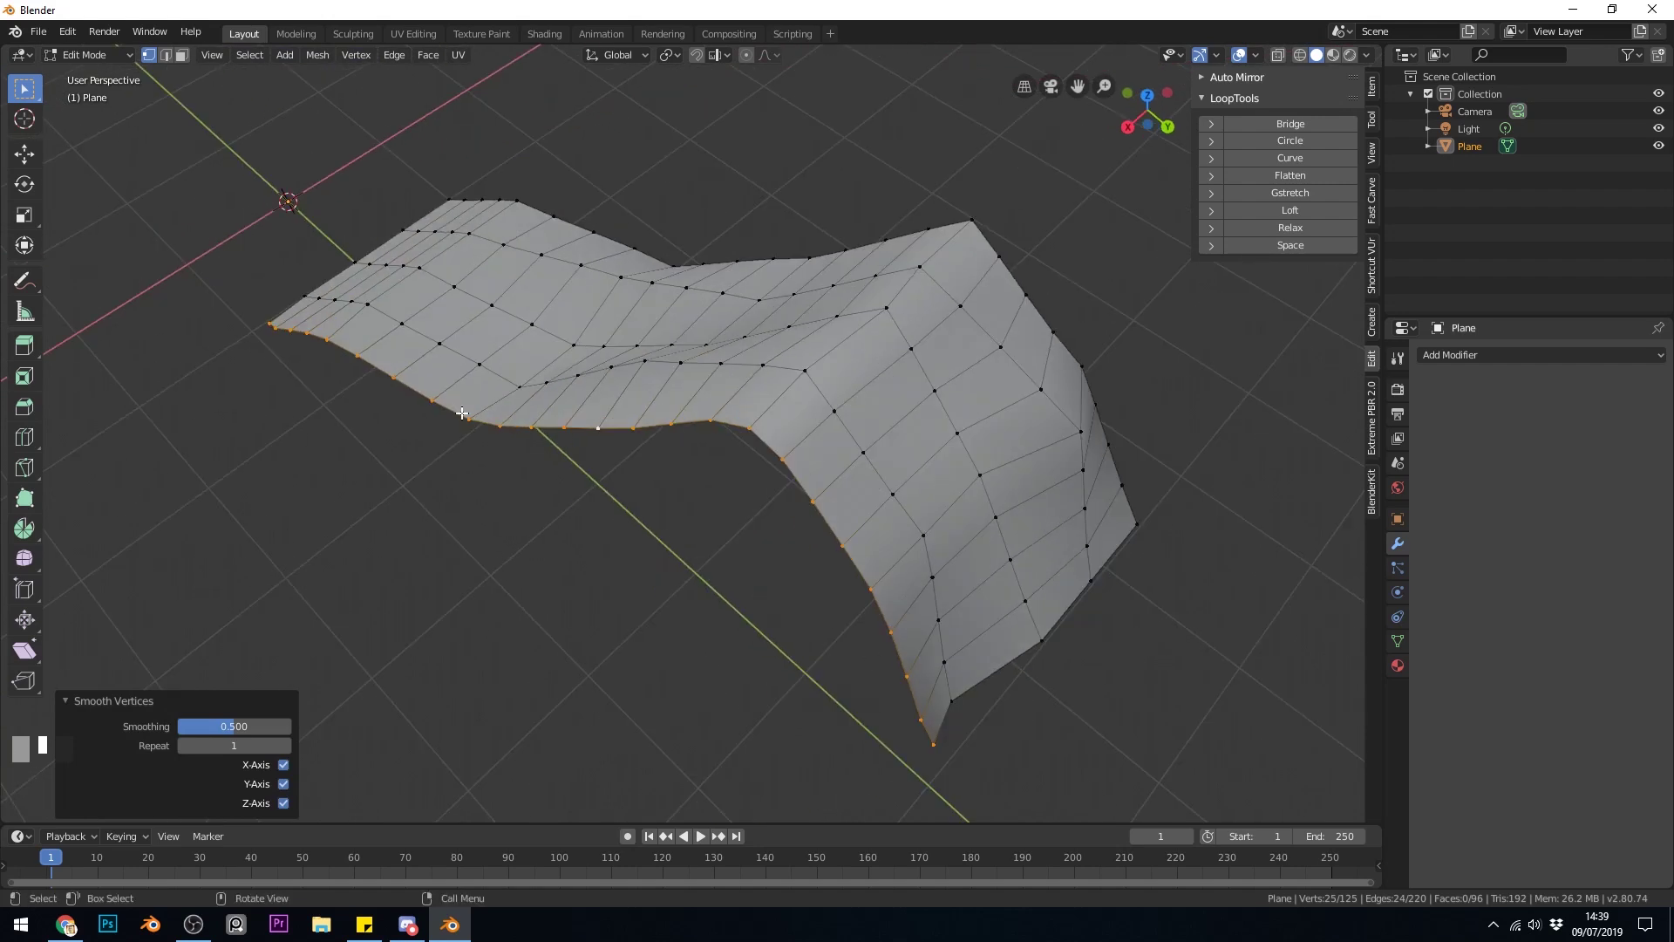
pyautogui.moveTo(924, 658); pyautogui.dragTo(907, 635, button='middle')
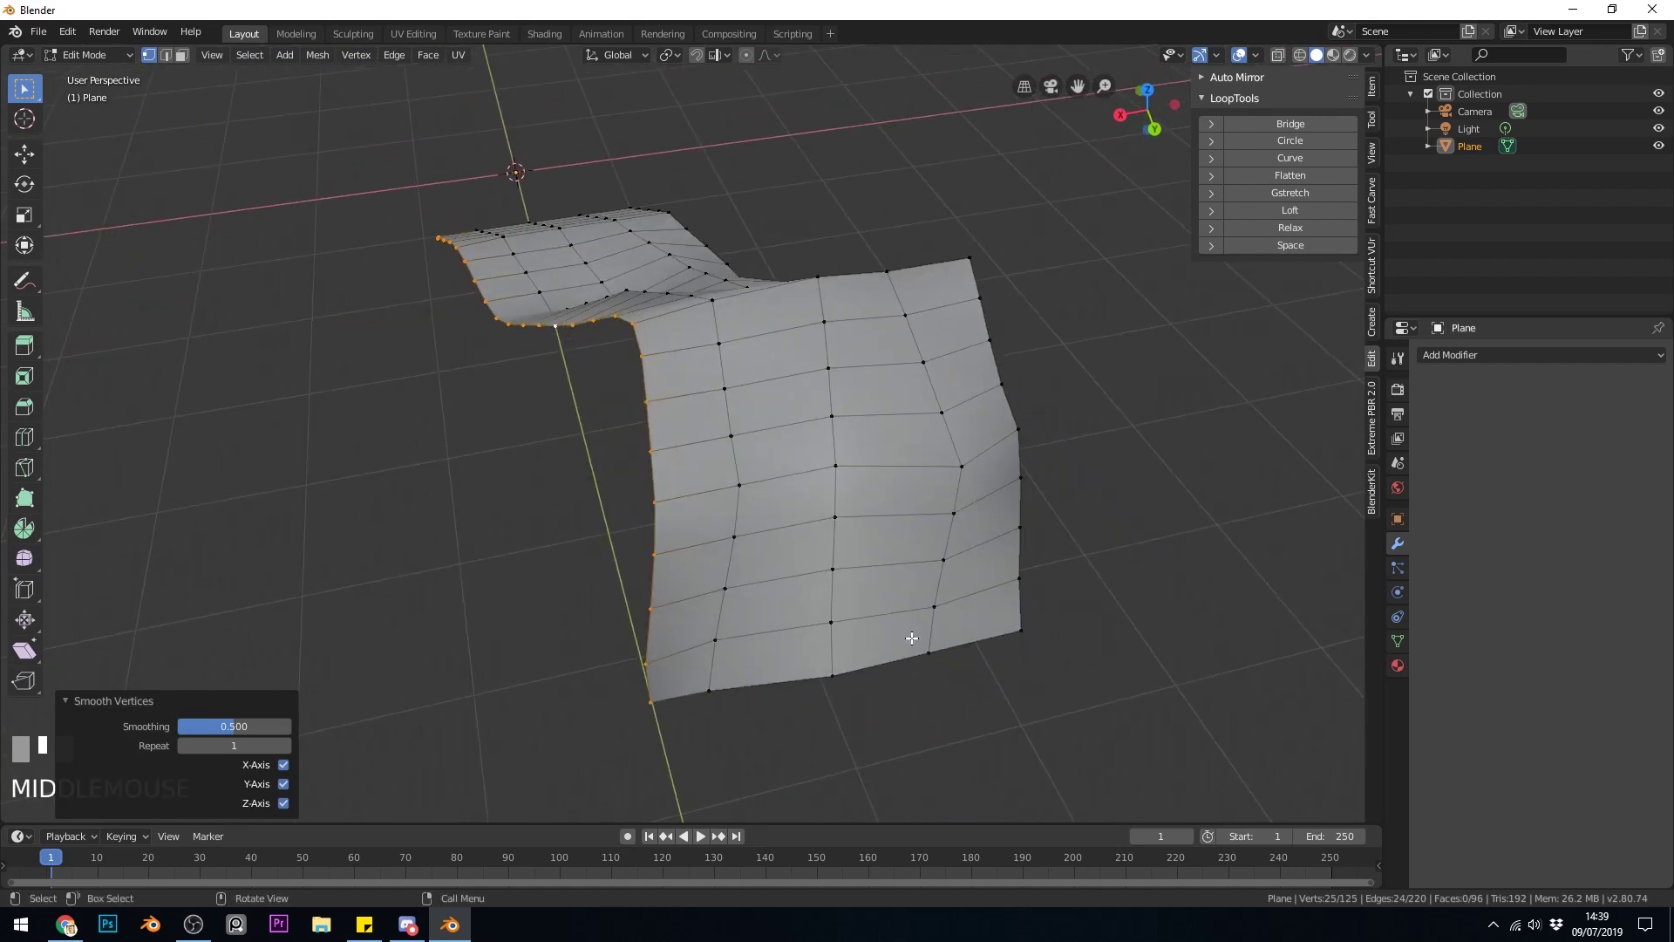
pyautogui.hotkey('ctrl', 'z')
# Step: Apply LoopTools Relax to the selected edge loop again
pyautogui.click(1330, 234)
pyautogui.moveTo(1327, 237); pyautogui.dragTo(783, 539, button='middle')
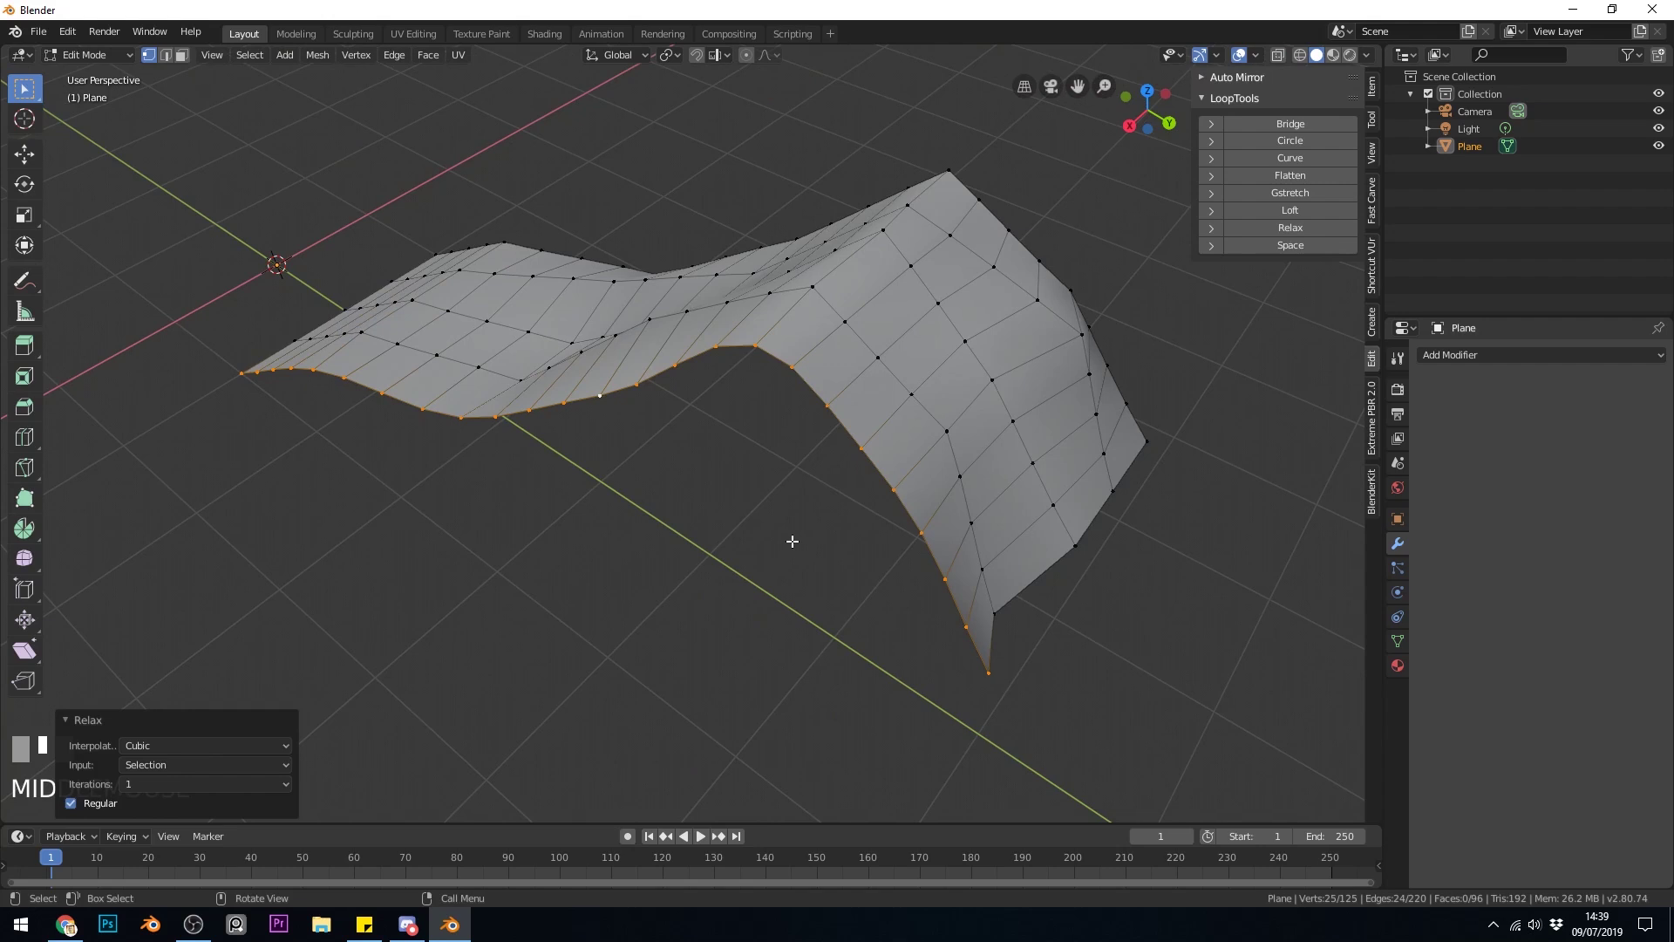
pyautogui.moveTo(792, 541); pyautogui.dragTo(785, 534, button='middle')
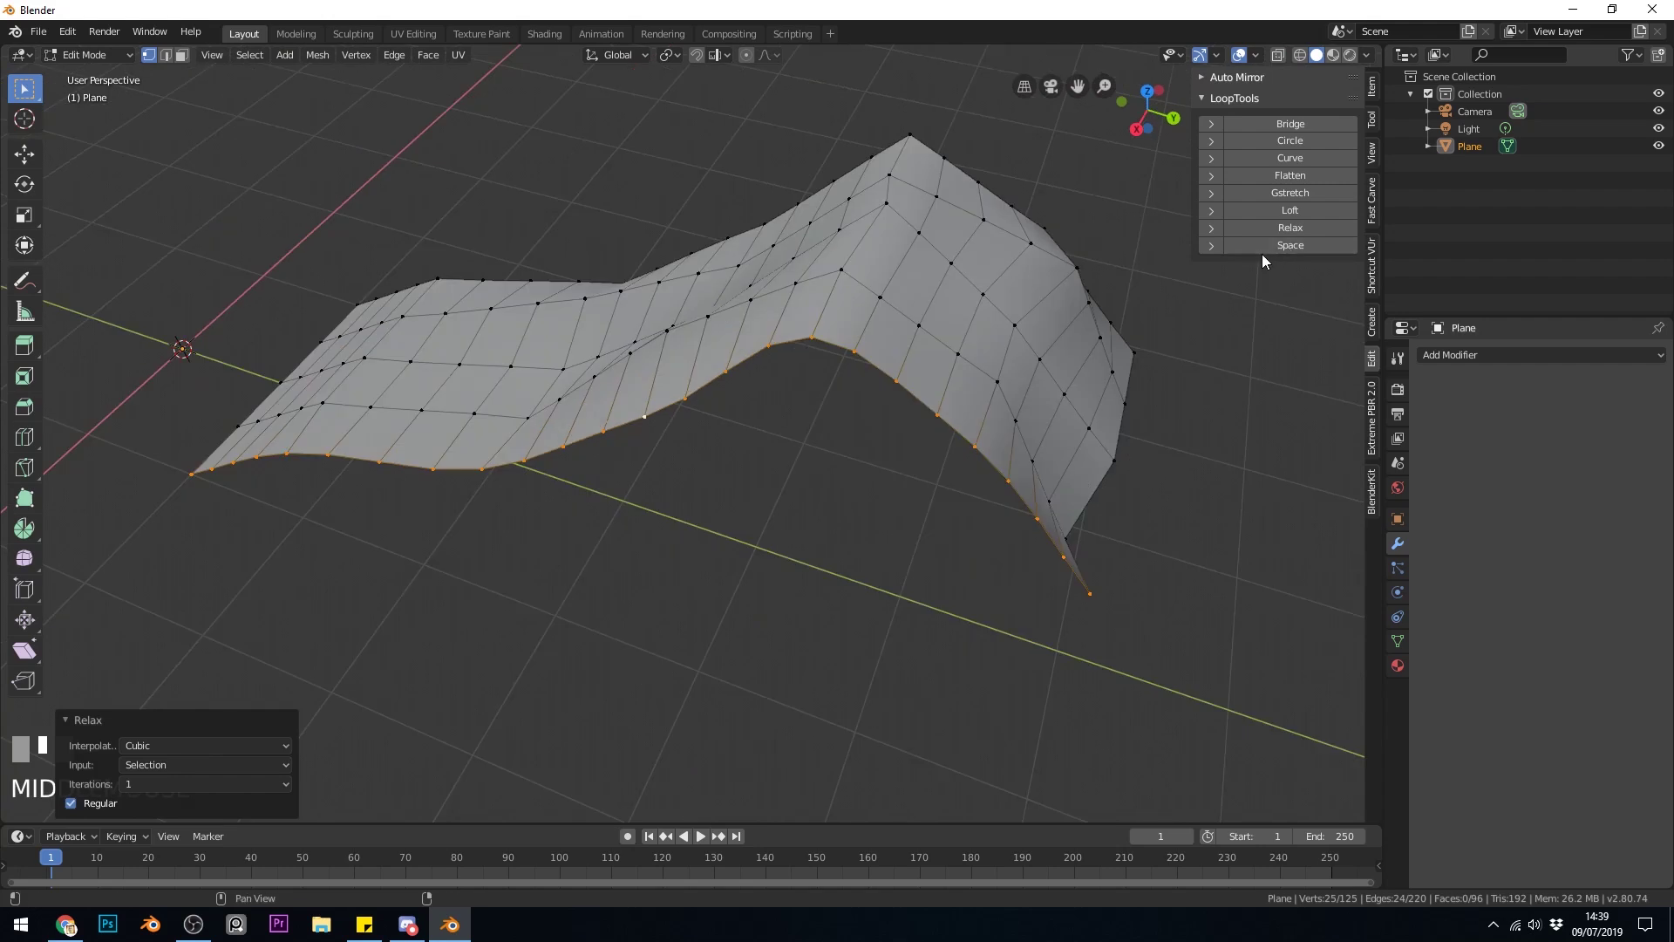
# Step: Push five front-edge vertices out of line, one after another, to kink the edge loop
pyautogui.click(856, 355)
pyautogui.press('g')
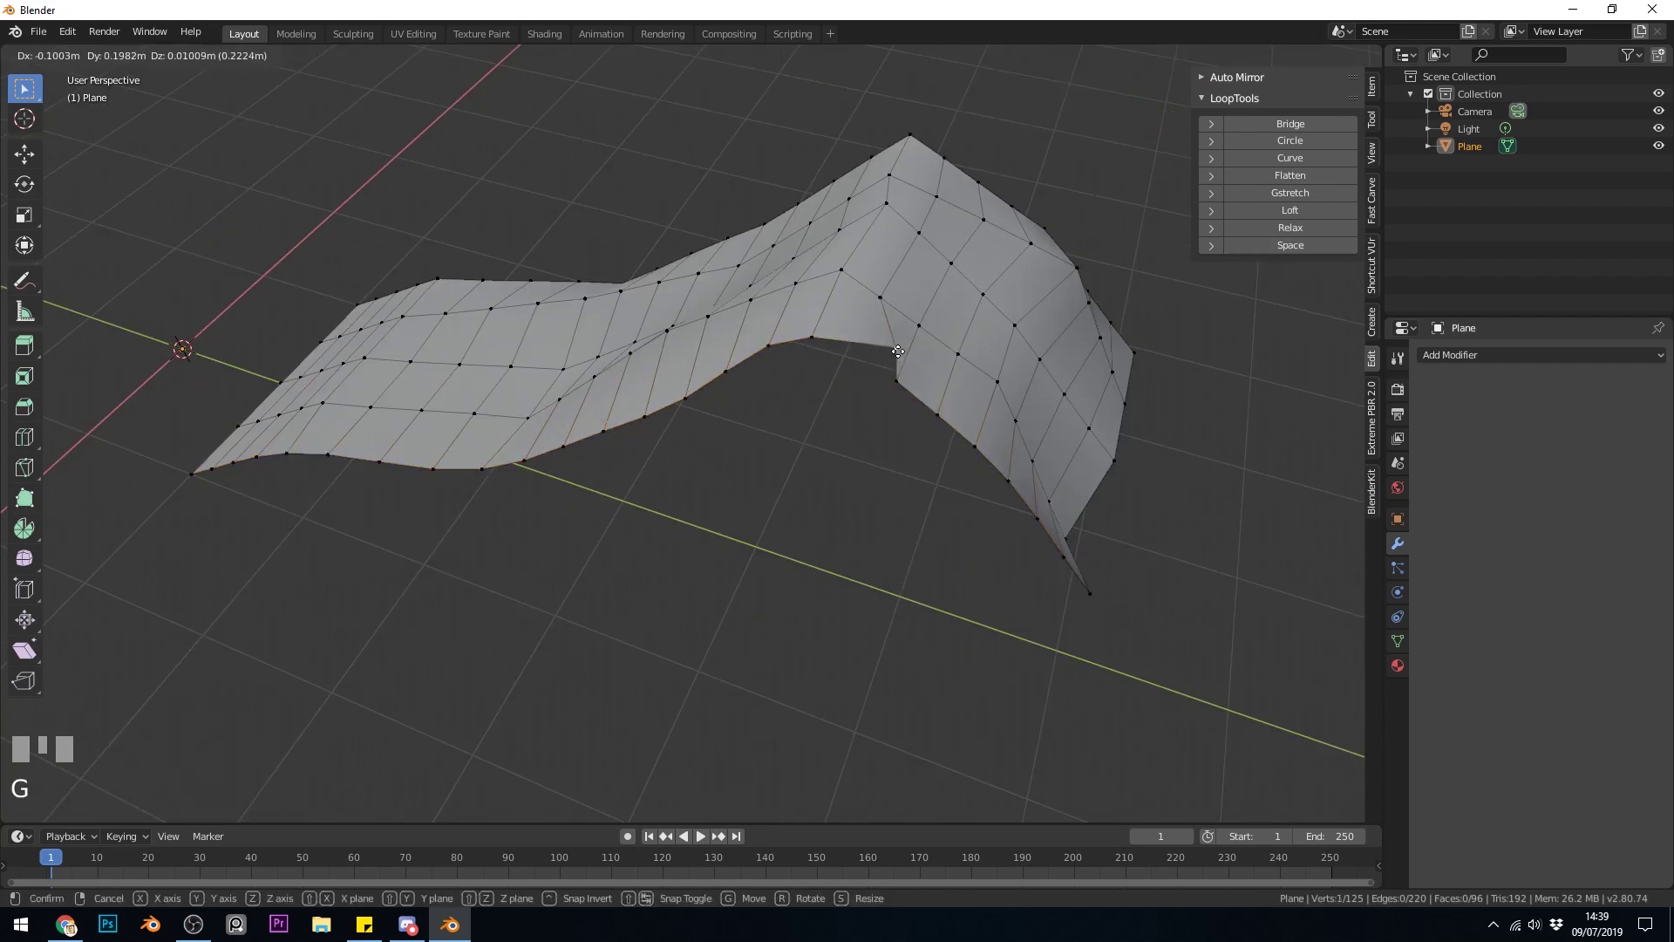
pyautogui.click(783, 384)
pyautogui.press('g')
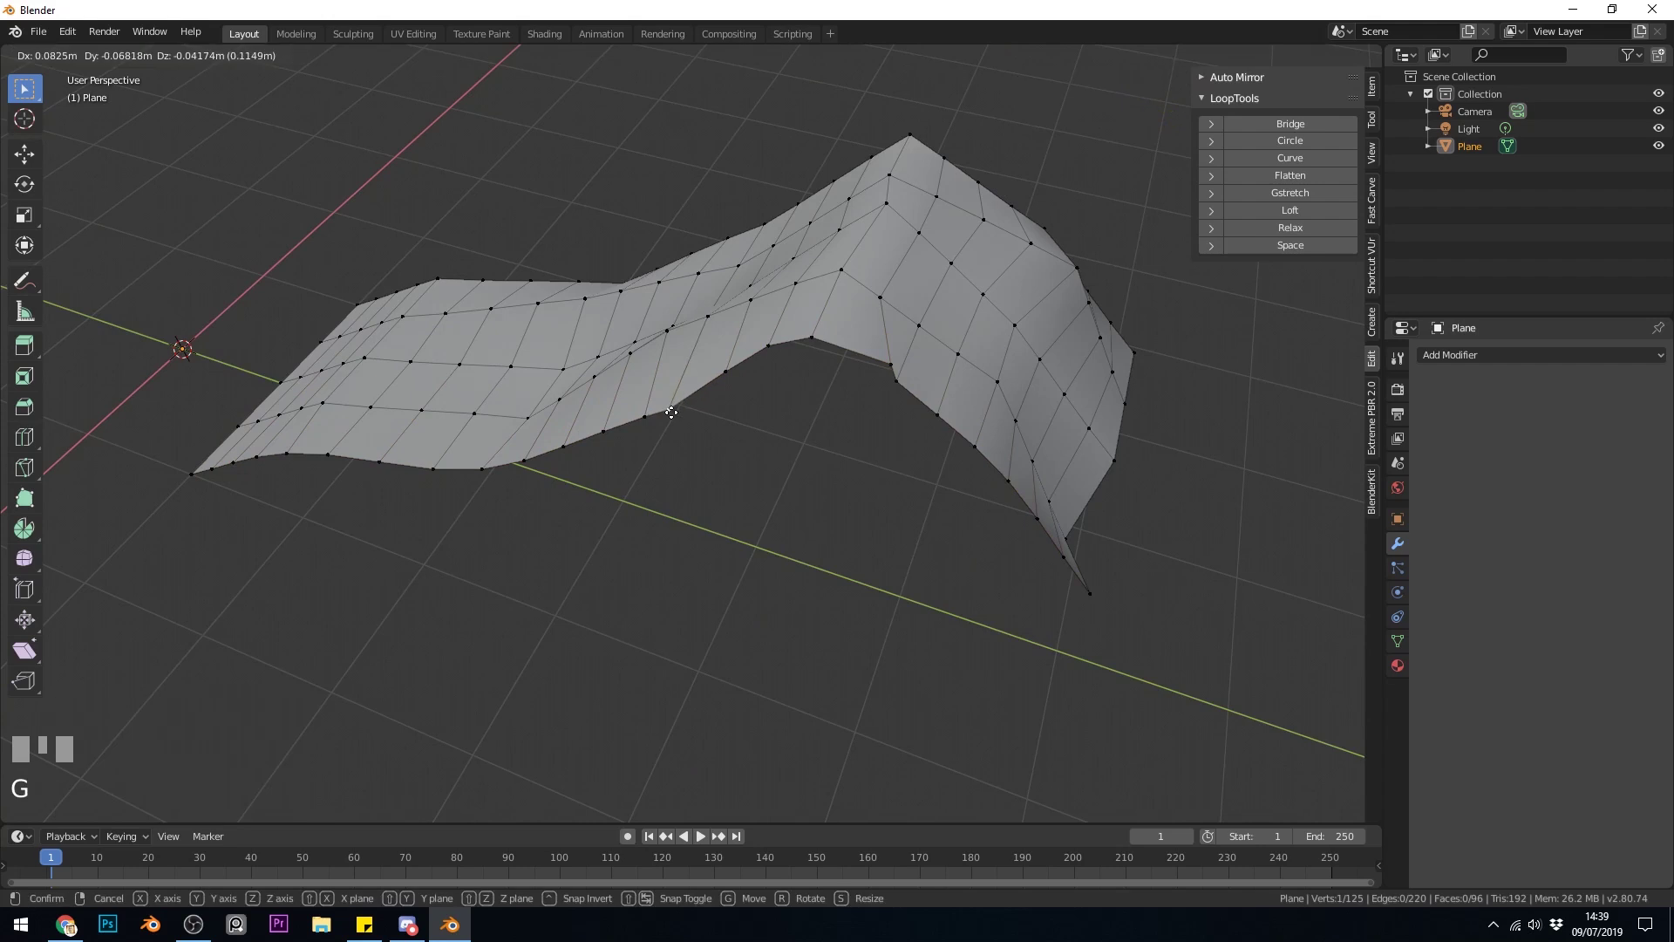
pyautogui.click(615, 436)
pyautogui.press('g')
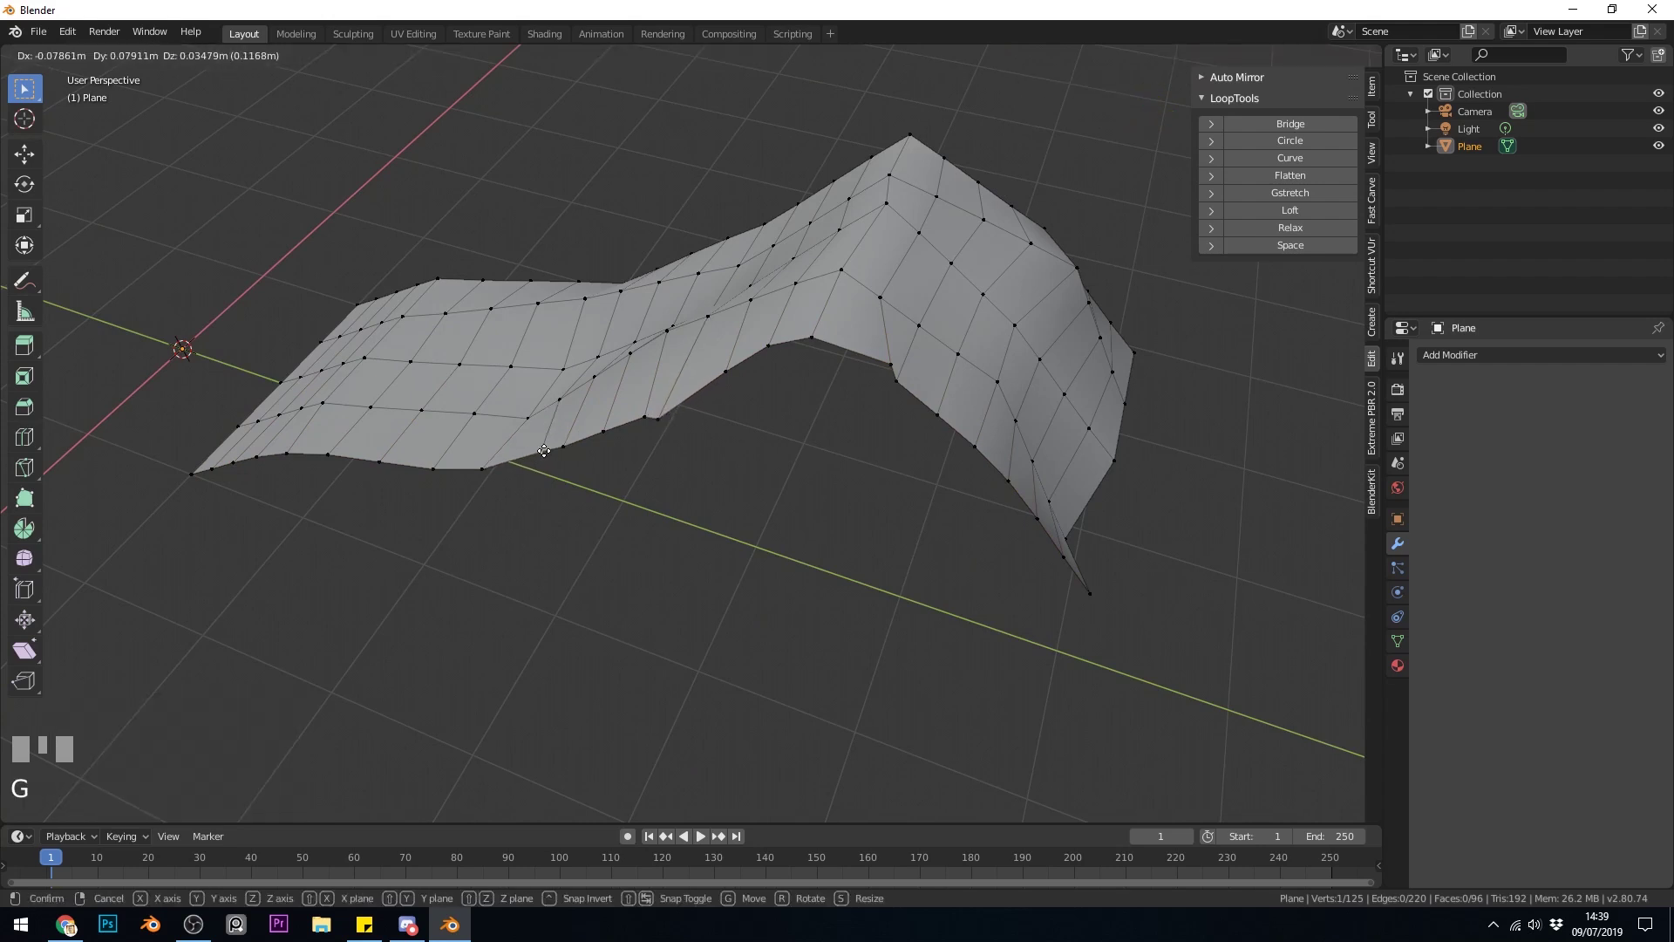
pyautogui.click(497, 468)
pyautogui.press('g')
pyautogui.click(353, 459)
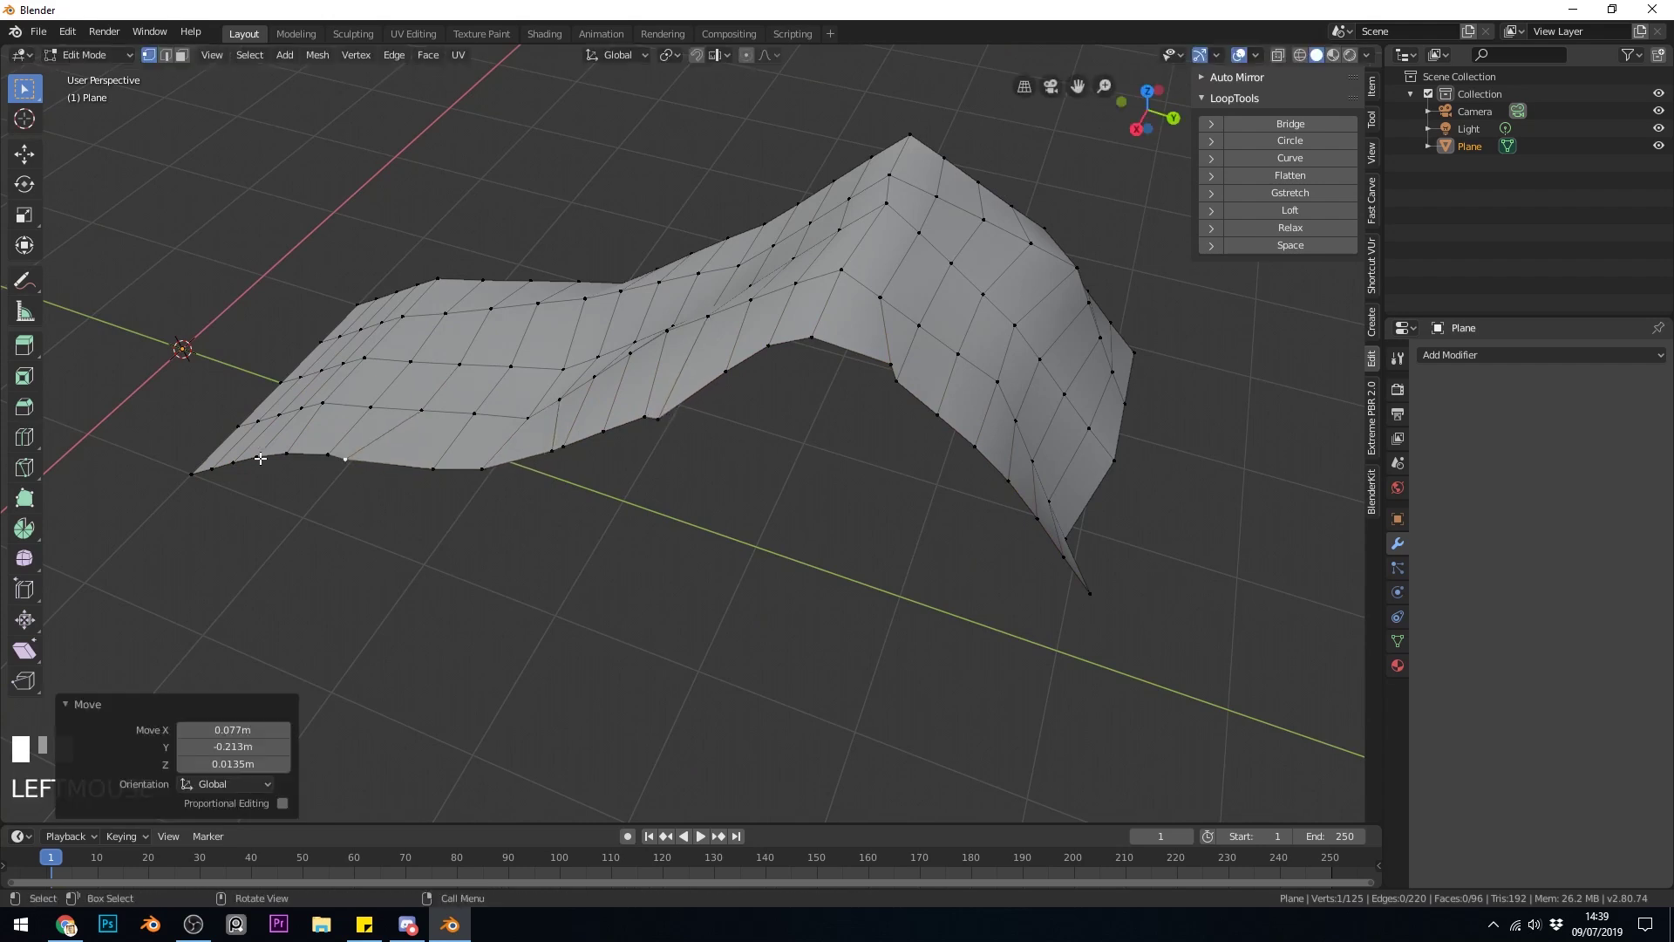
pyautogui.press('g')
pyautogui.click(375, 457)
# Step: Select the whole front edge loop and evenly space its vertices with LoopTools Space
pyautogui.keyDown('alt'); pyautogui.click(456, 464); pyautogui.keyUp('alt')
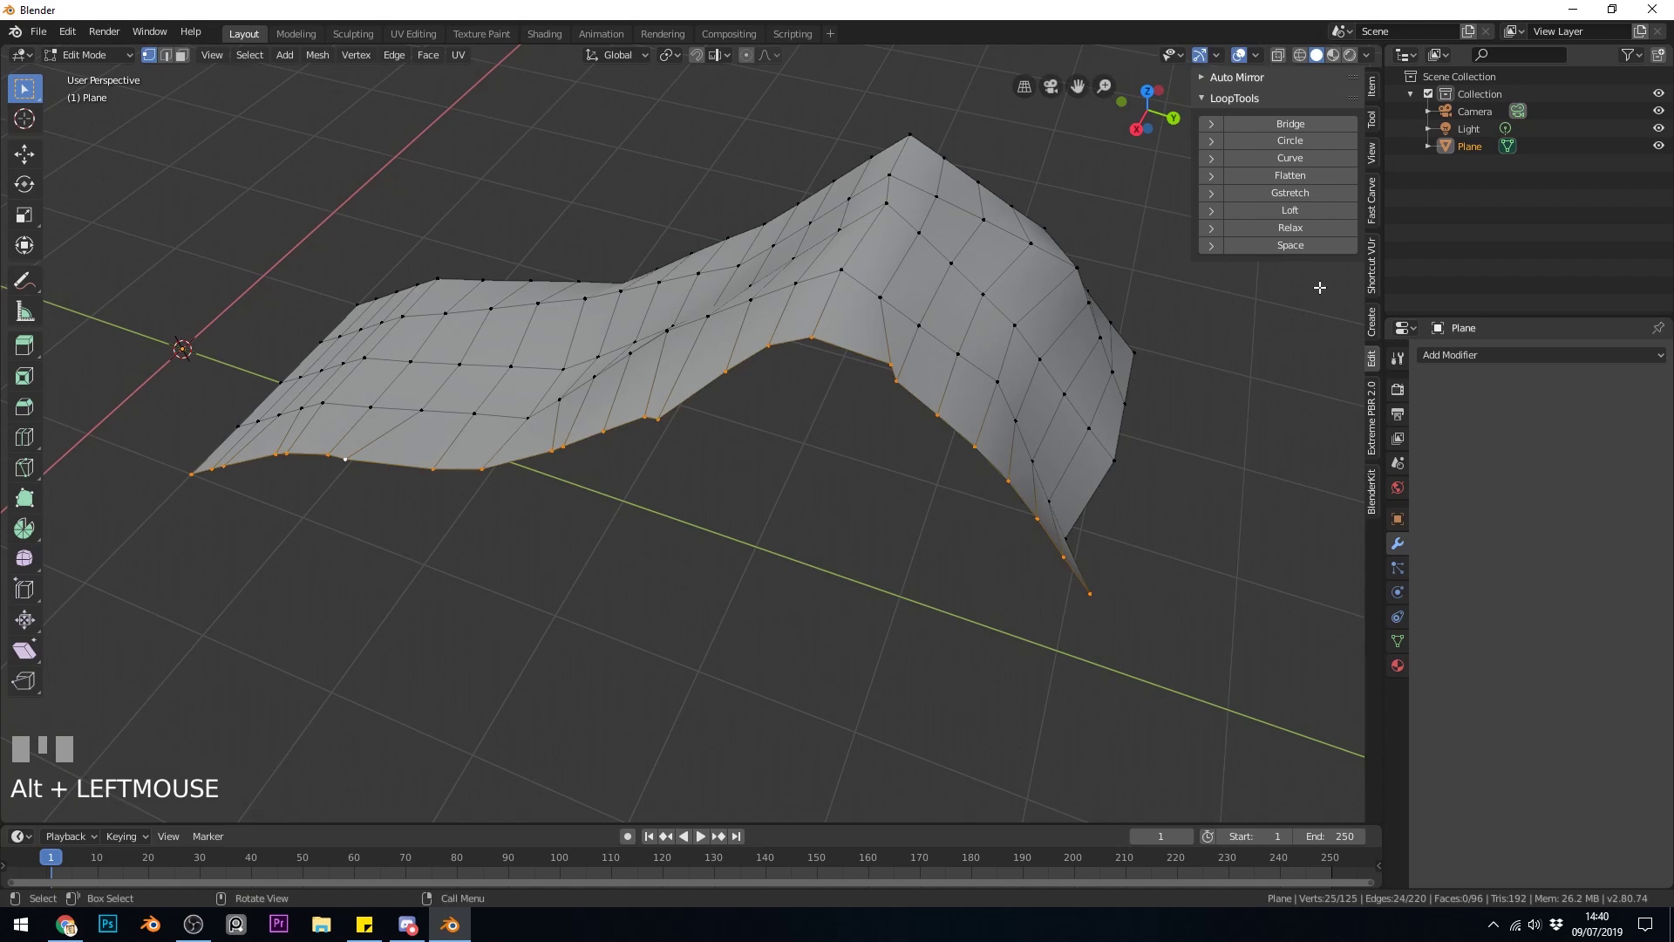
pyautogui.click(1258, 246)
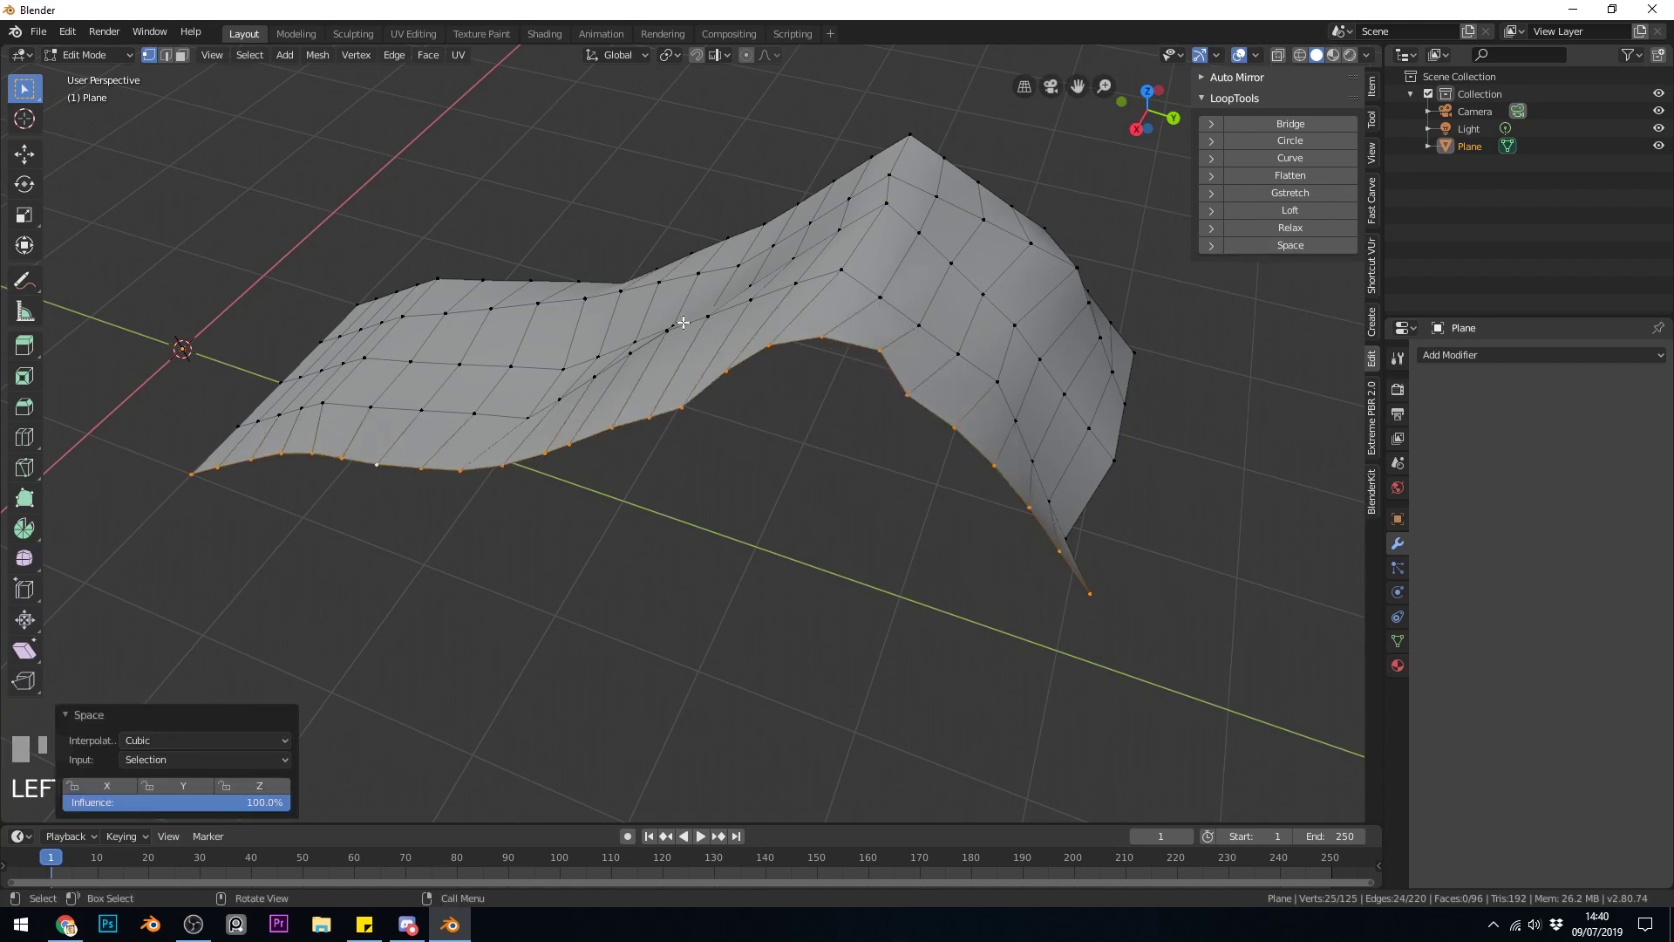
pyautogui.moveTo(436, 477); pyautogui.dragTo(557, 523, button='middle')
# Step: Undo and reapply LoopTools Space, then lower its Influence to 89.8%
pyautogui.hotkey('ctrl', 'z')
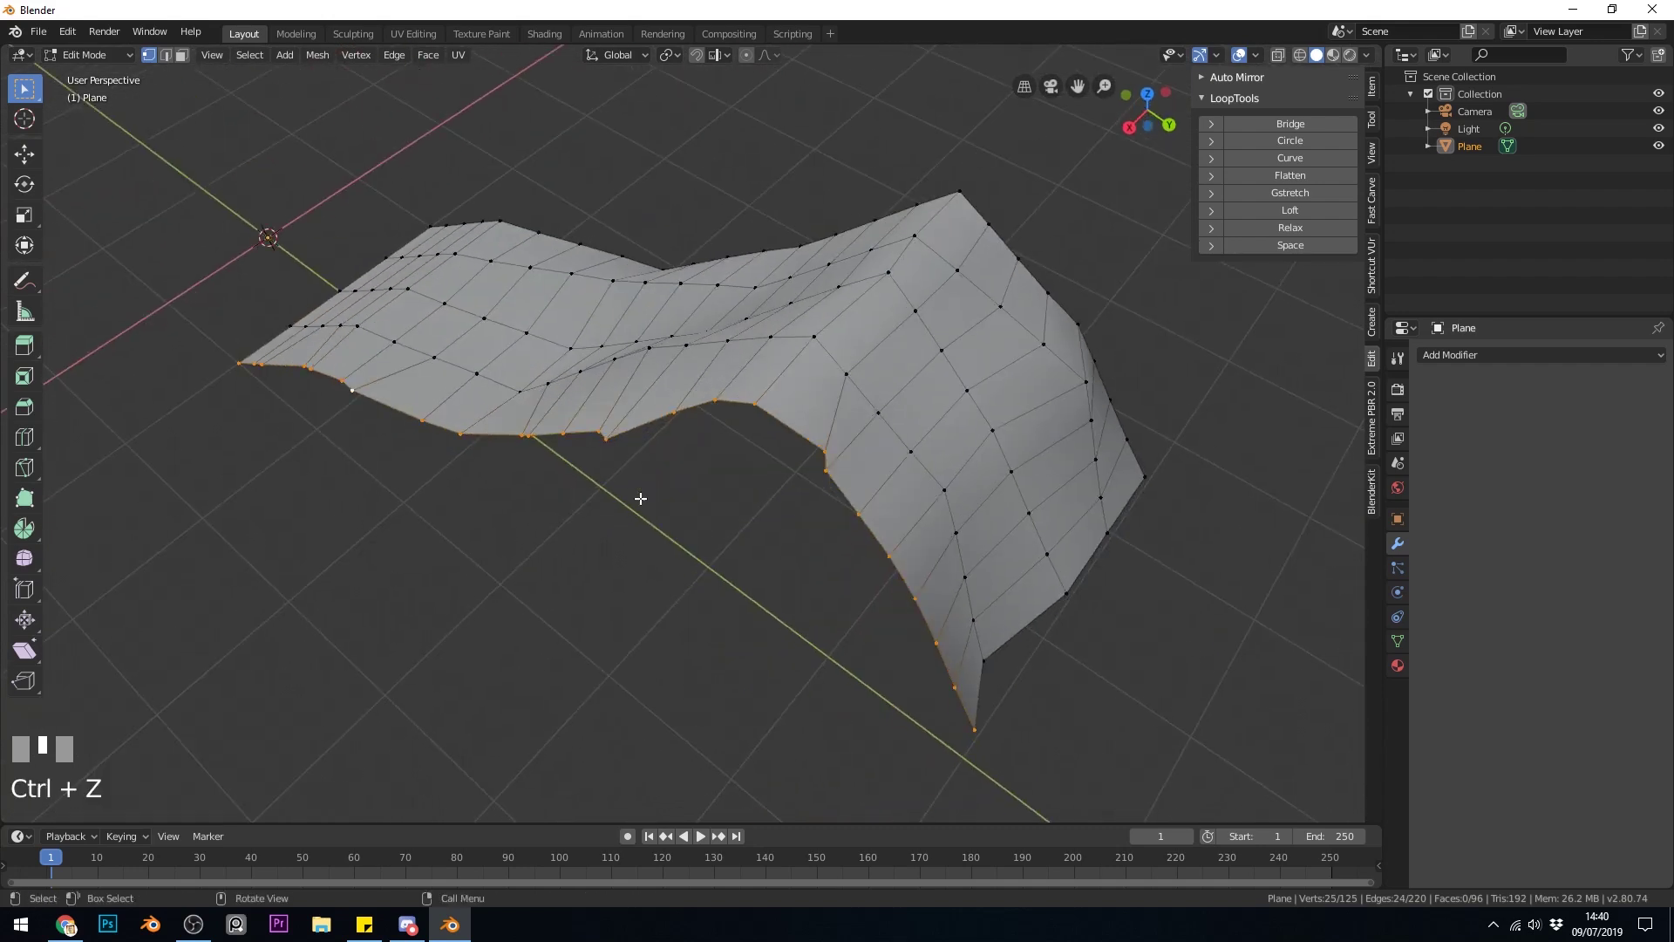
pyautogui.click(1262, 248)
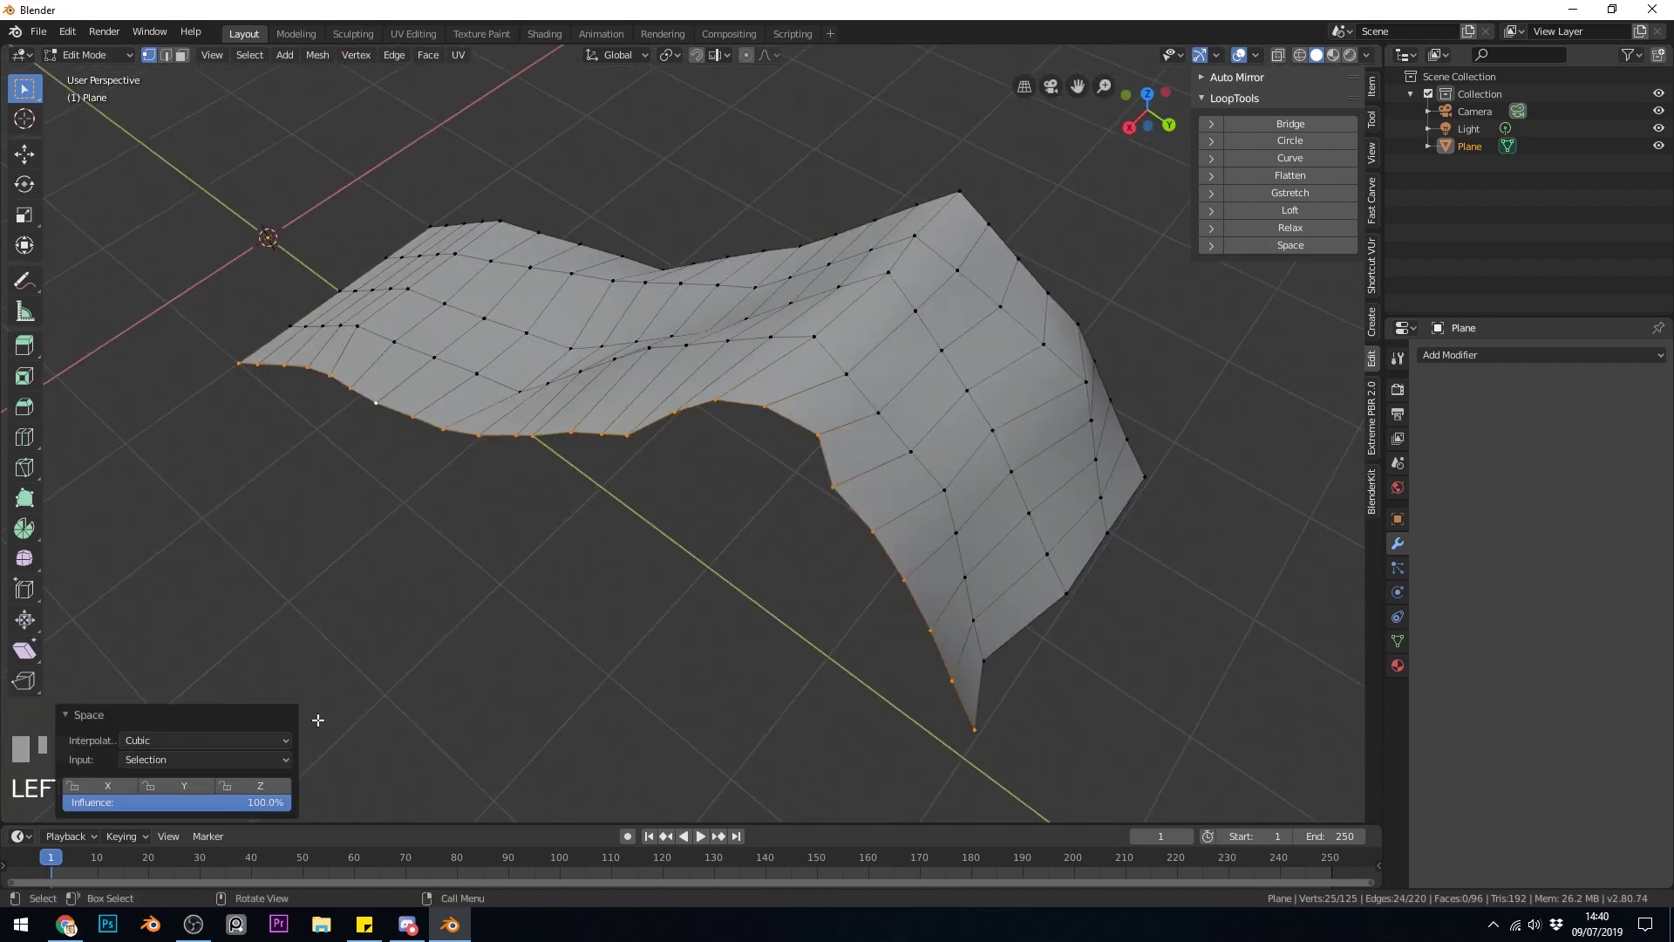
pyautogui.moveTo(262, 802); pyautogui.dragTo(199, 802)
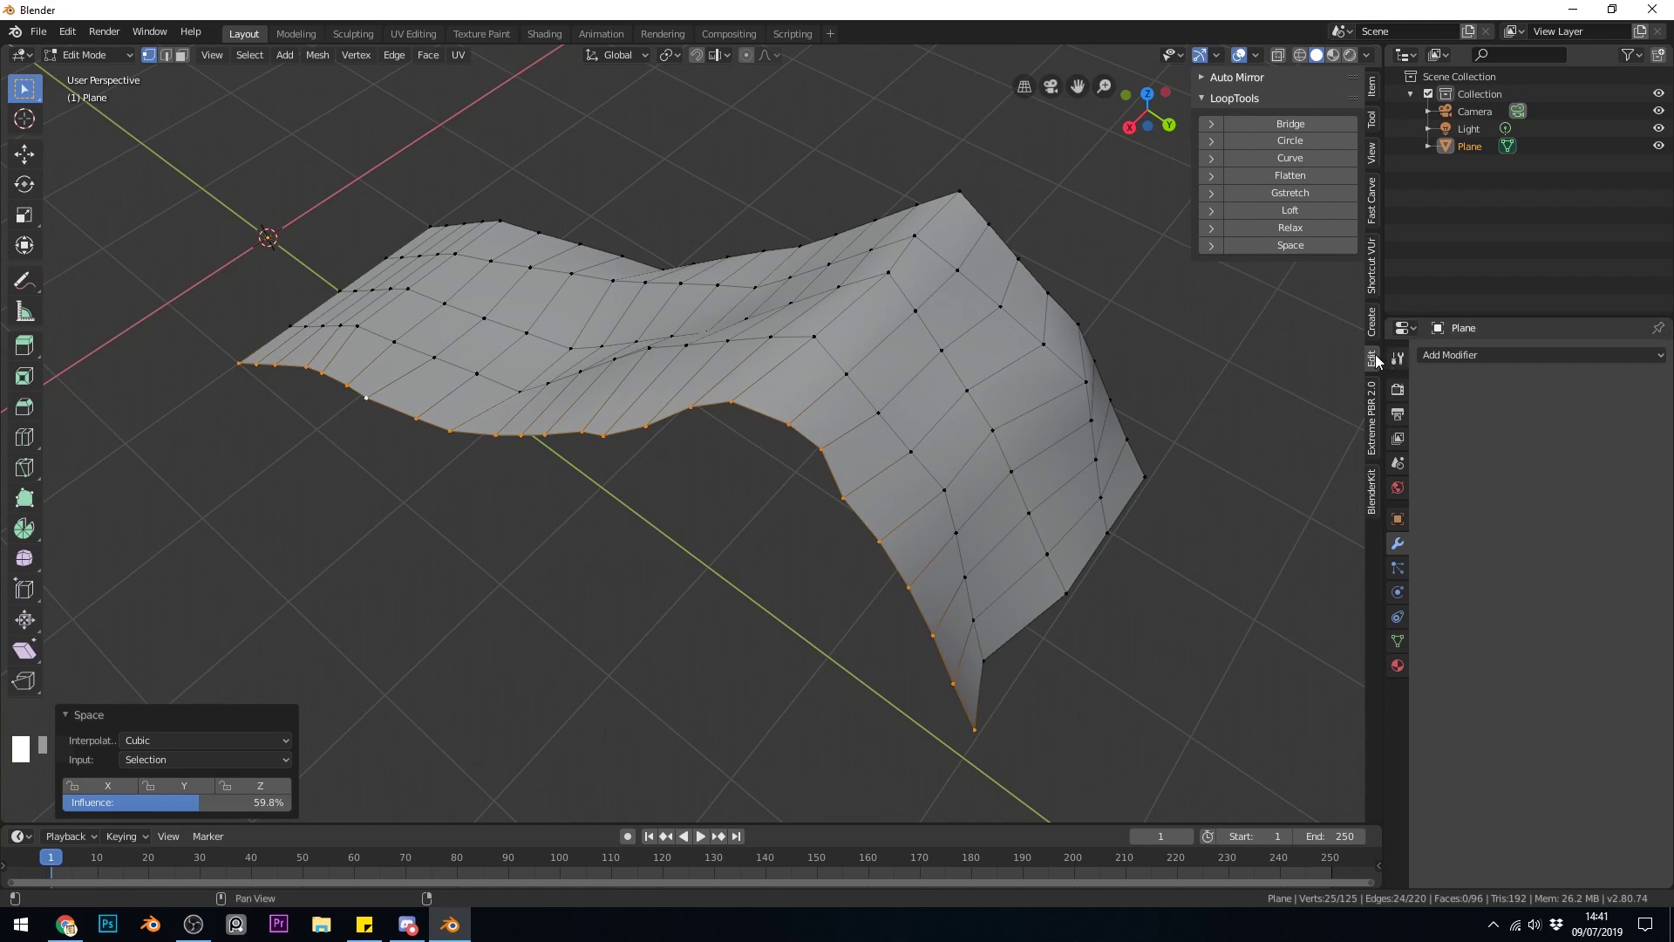
# Step: Bring up the Vertex Context Menu with its LoopTools submenu showing
pyautogui.rightClick(651, 509)
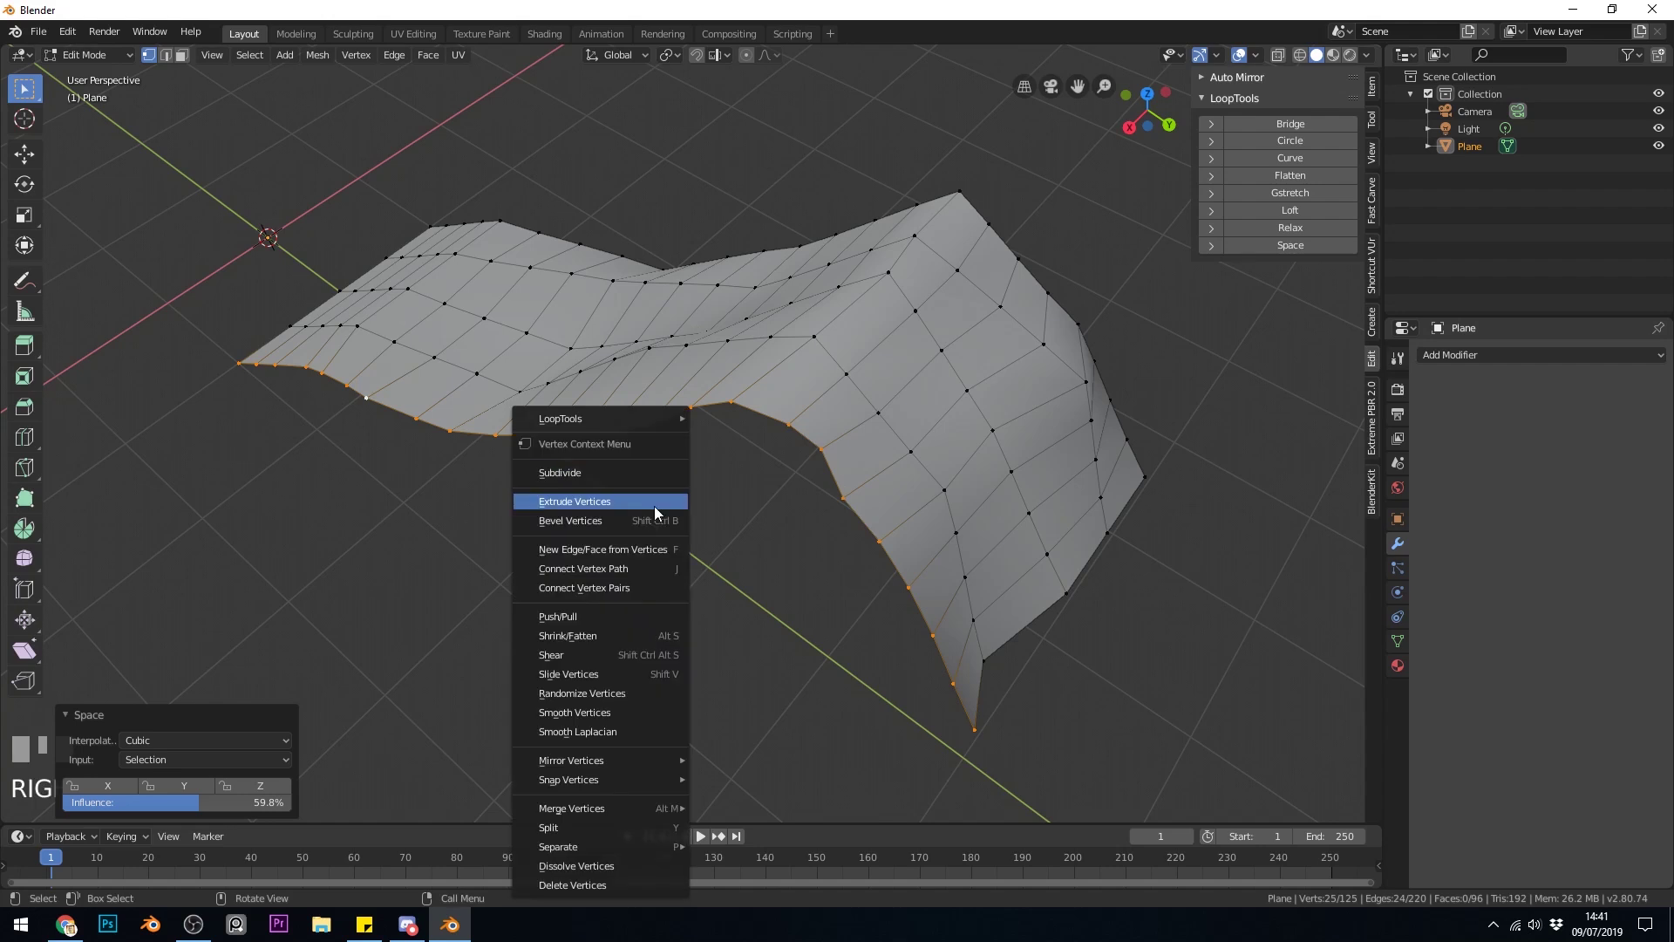
pyautogui.moveTo(634, 422)
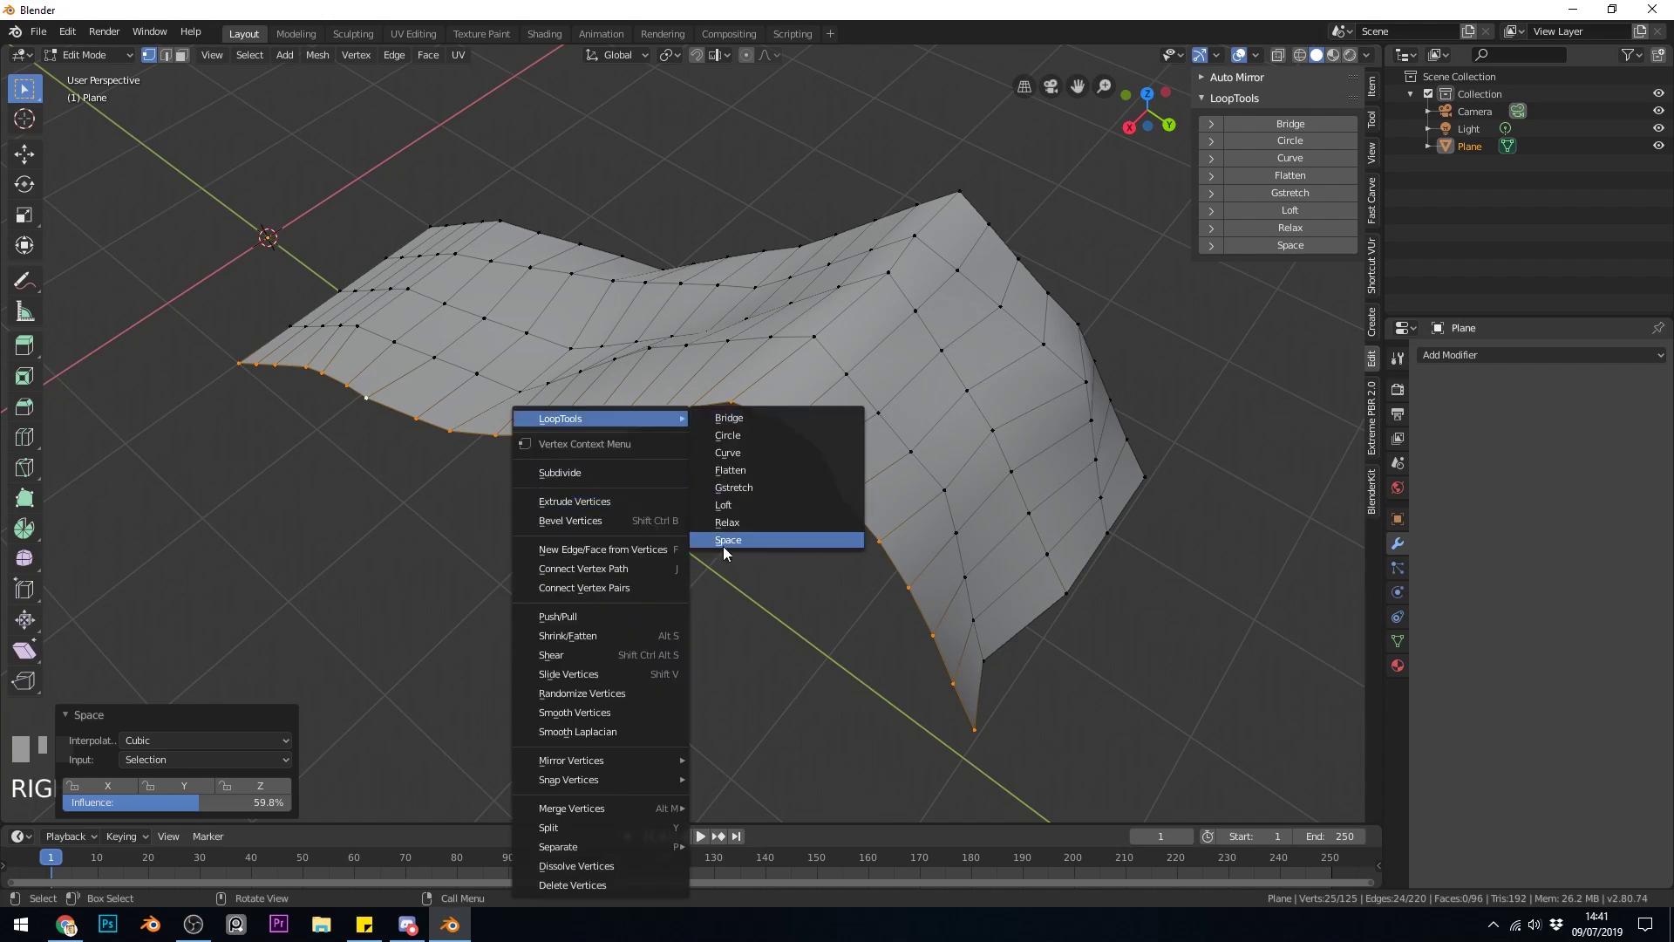